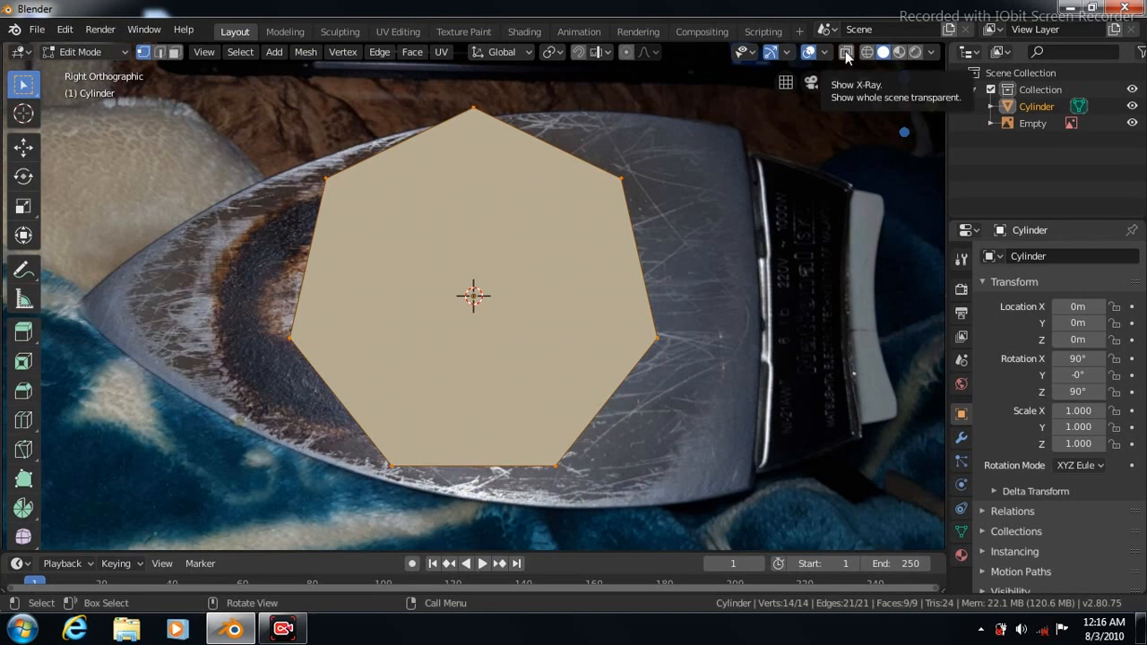
Step: Pull the cylinder's leftmost vertices out toward the iron's pointed tip and raise the whole object to Z 0.1557 m
left_click_drag(255, 279, 314, 387)
left_click(24, 148)
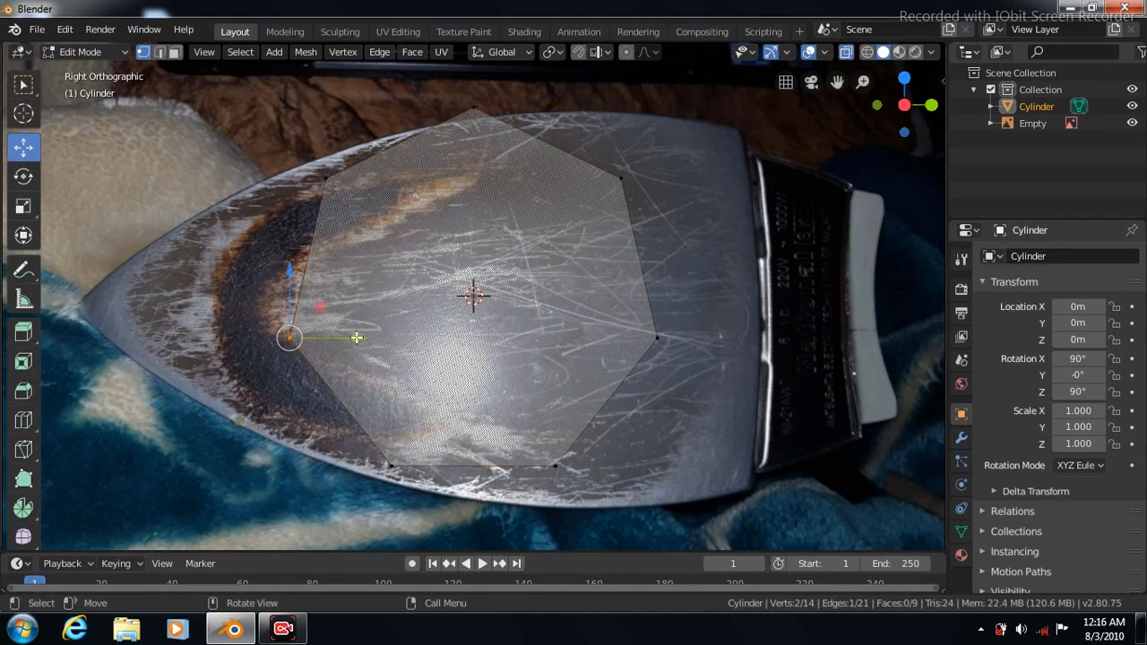
left_click_drag(334, 332, 125, 297)
key("Tab")
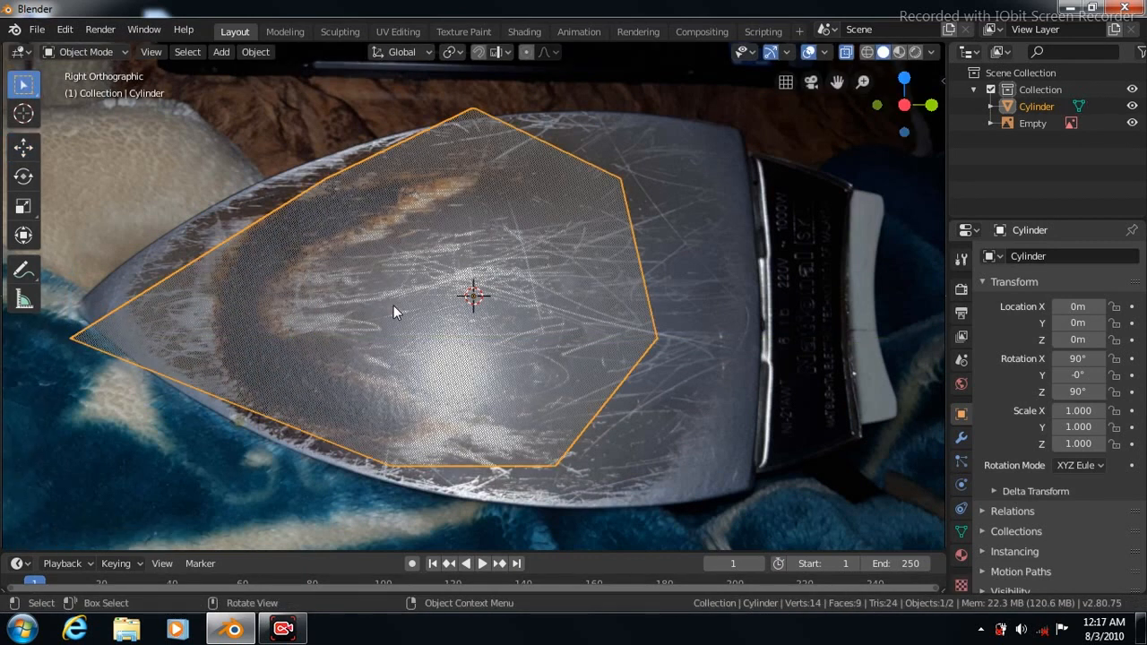
left_click(25, 153)
left_click_drag(473, 231, 473, 198)
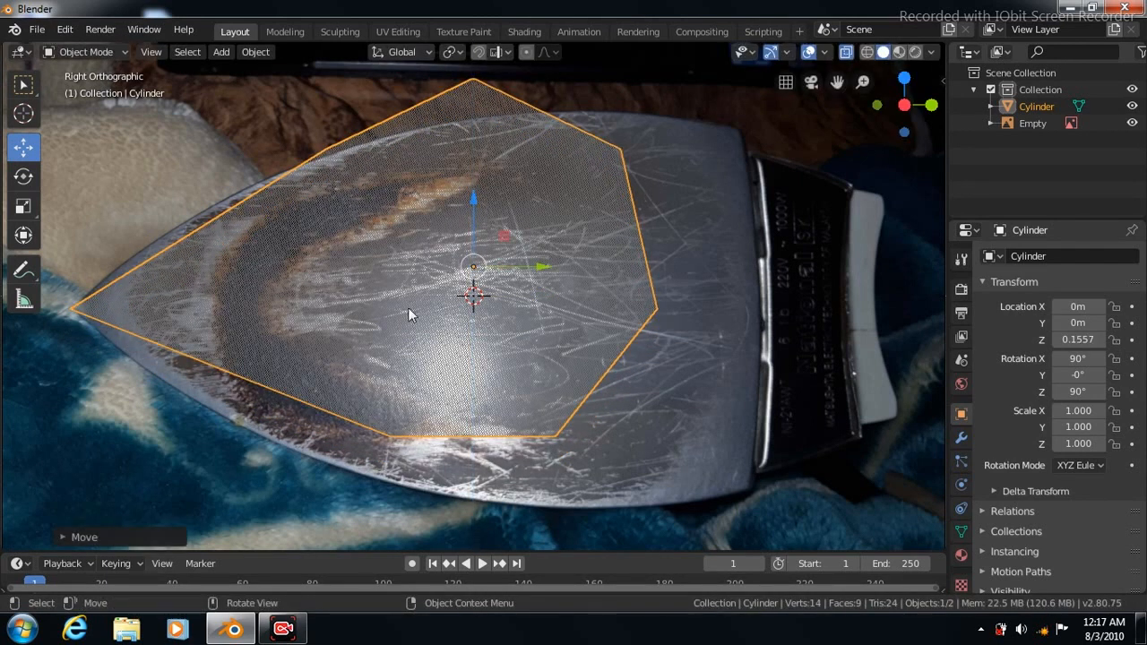
Step: Move the cylinder's upper-right vertices in Edit Mode onto the upper rear corner of the iron's soleplate
key("Tab")
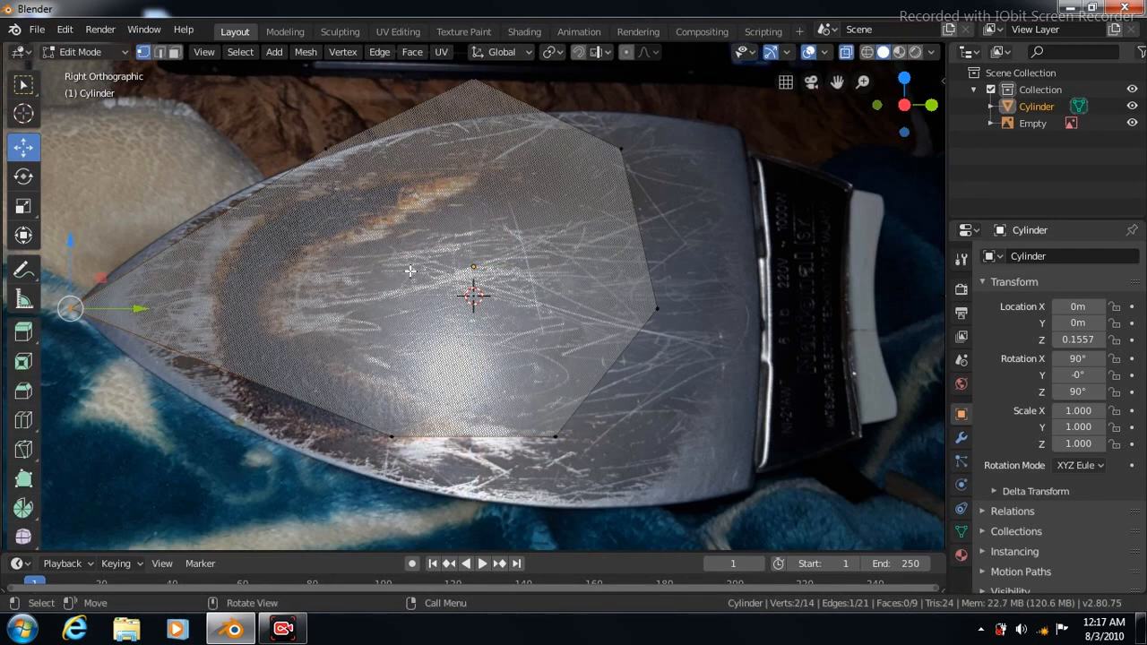
key("w")
left_click_drag(613, 121, 650, 196)
key("shift+space")
key("g")
left_click_drag(689, 149, 810, 84)
left_click_drag(741, 70, 742, 57)
Step: Move the rightmost vertices along Y to the soleplate's rear edge beside the iron's black heel
left_click(23, 84)
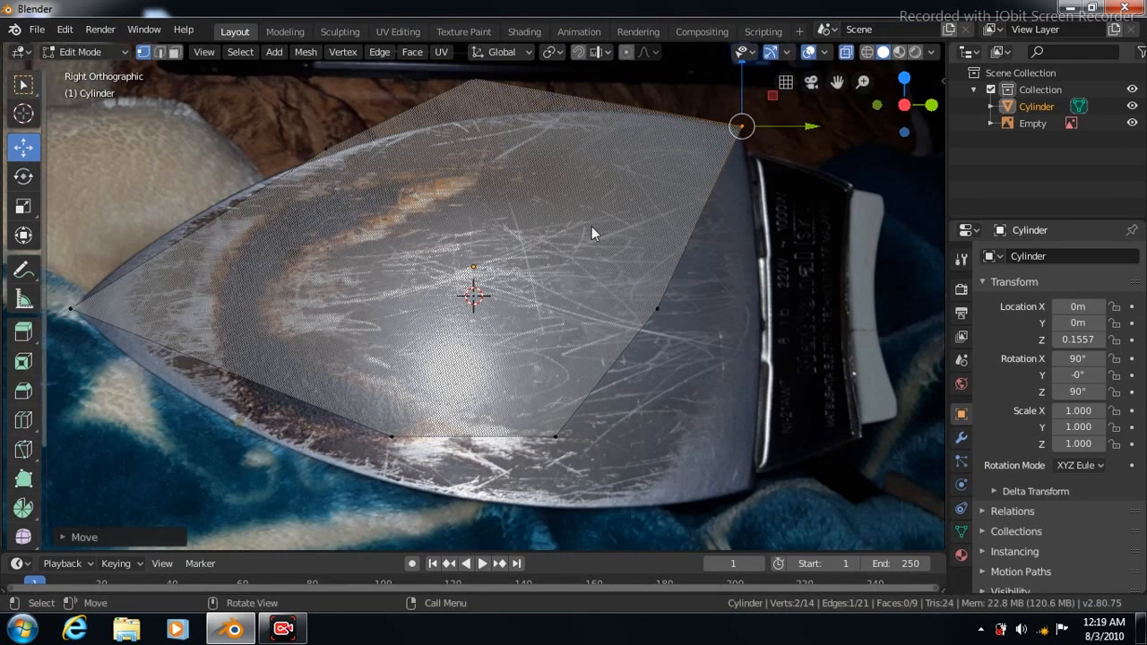
left_click(657, 308)
left_click(23, 146)
left_click_drag(726, 308, 820, 321)
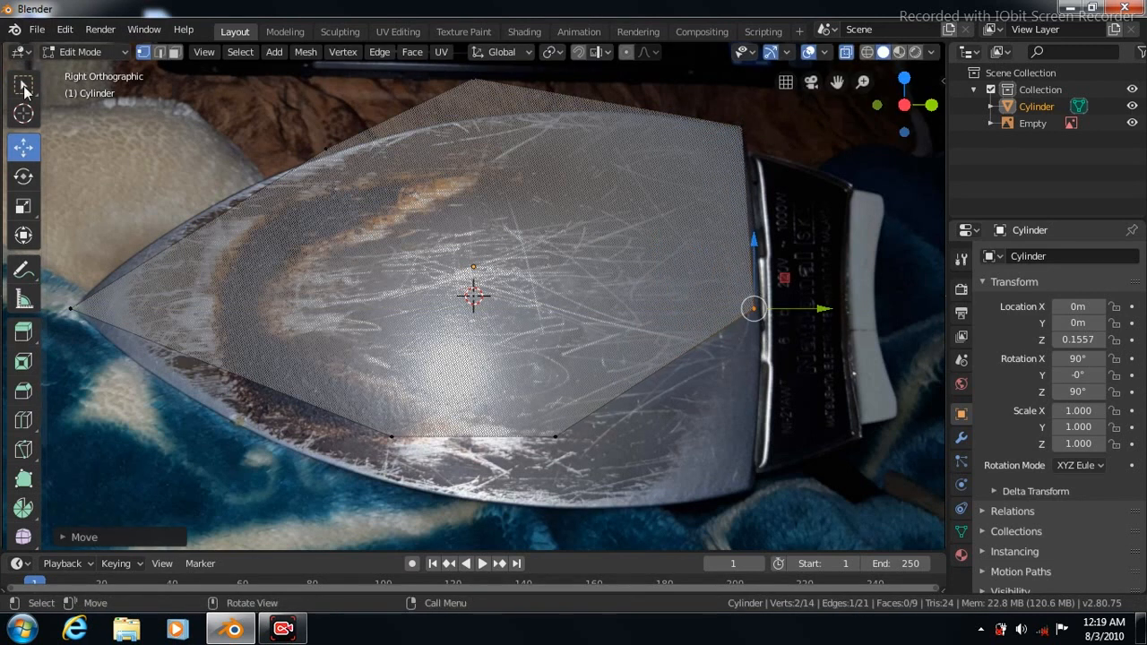
Step: Move the lower-right vertices onto the lower rear corner of the soleplate in the reference photo
left_click(25, 89)
left_click_drag(529, 403, 828, 491)
left_click(24, 148)
left_click_drag(756, 371, 758, 417)
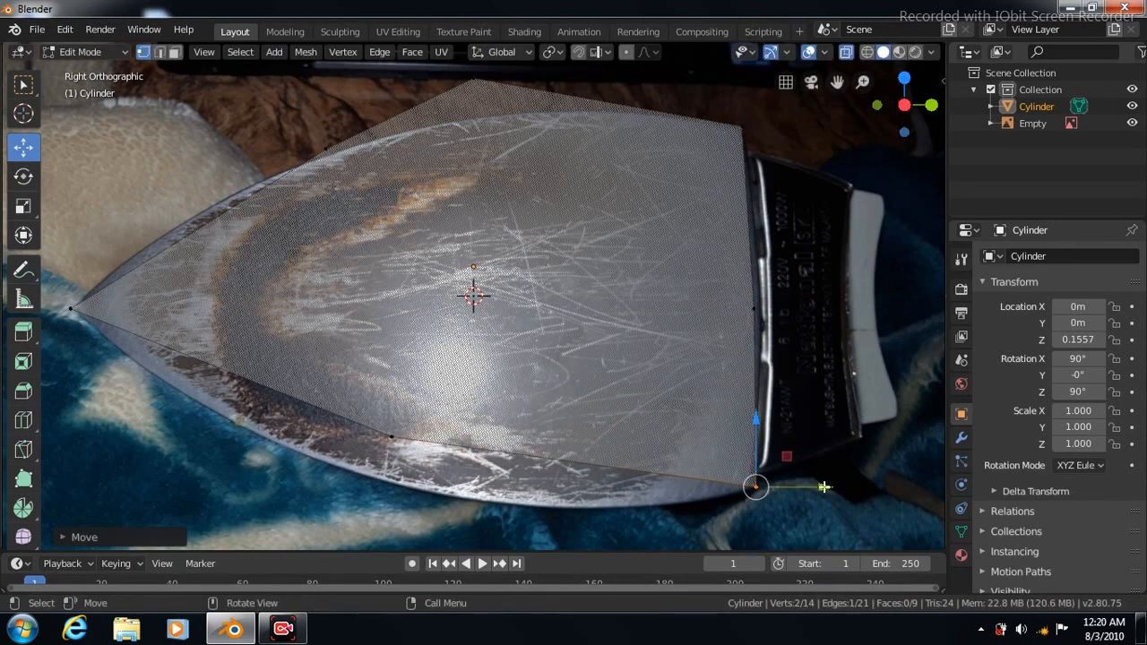
left_click_drag(821, 488, 819, 490)
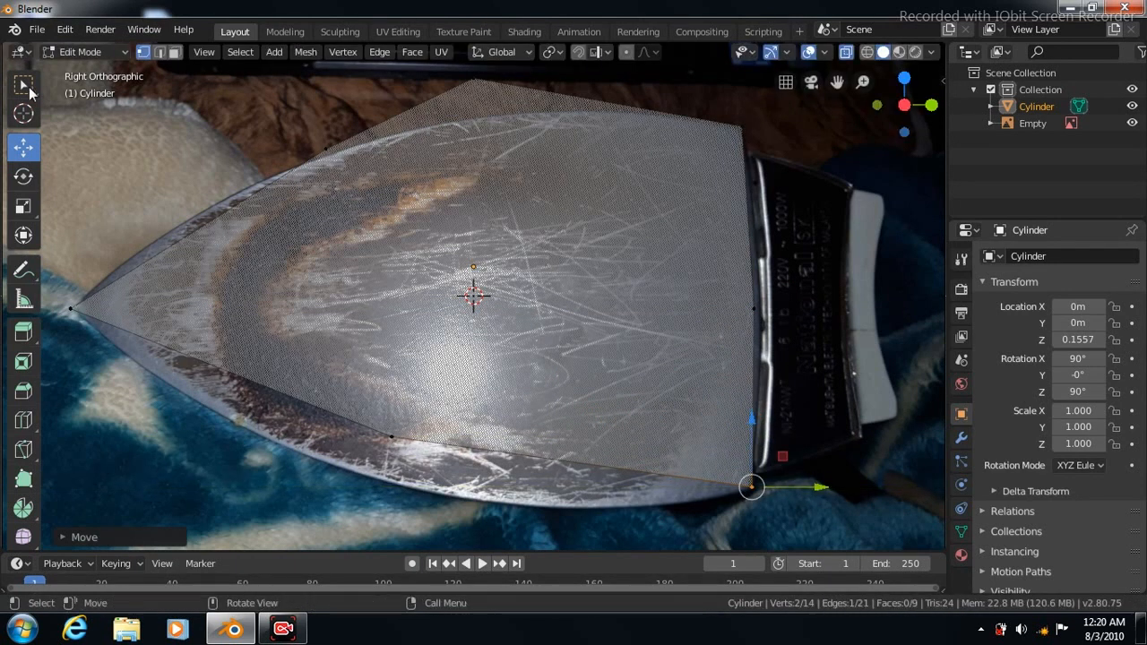
Step: Lower the bottom-left vertices onto the soleplate's lower curved edge
left_click(24, 85)
left_click_drag(363, 372, 437, 476)
left_click(24, 146)
left_click_drag(391, 368, 385, 424)
Step: Select the topmost vertices and move them down onto the soleplate's upper curved edge
left_click(23, 85)
left_click_drag(452, 73, 487, 106)
left_click(23, 146)
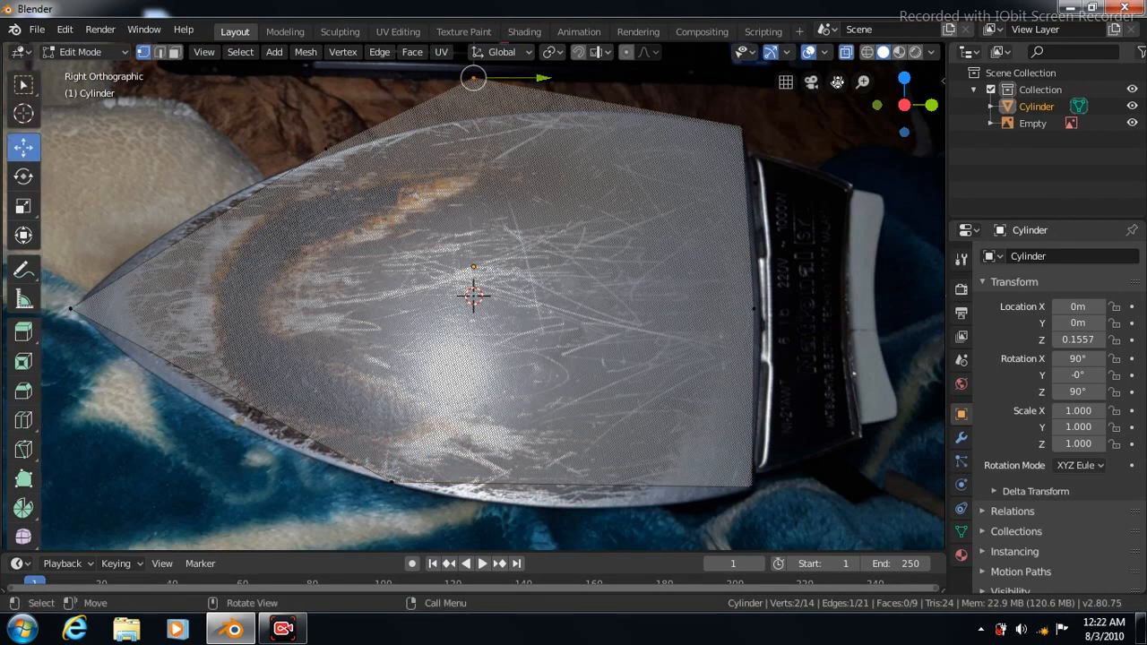
mouse_move(837, 82)
left_mouse_down()
mouse_move(837, 120)
mouse_move(838, 81)
left_mouse_up()
left_click_drag(472, 79, 528, 145)
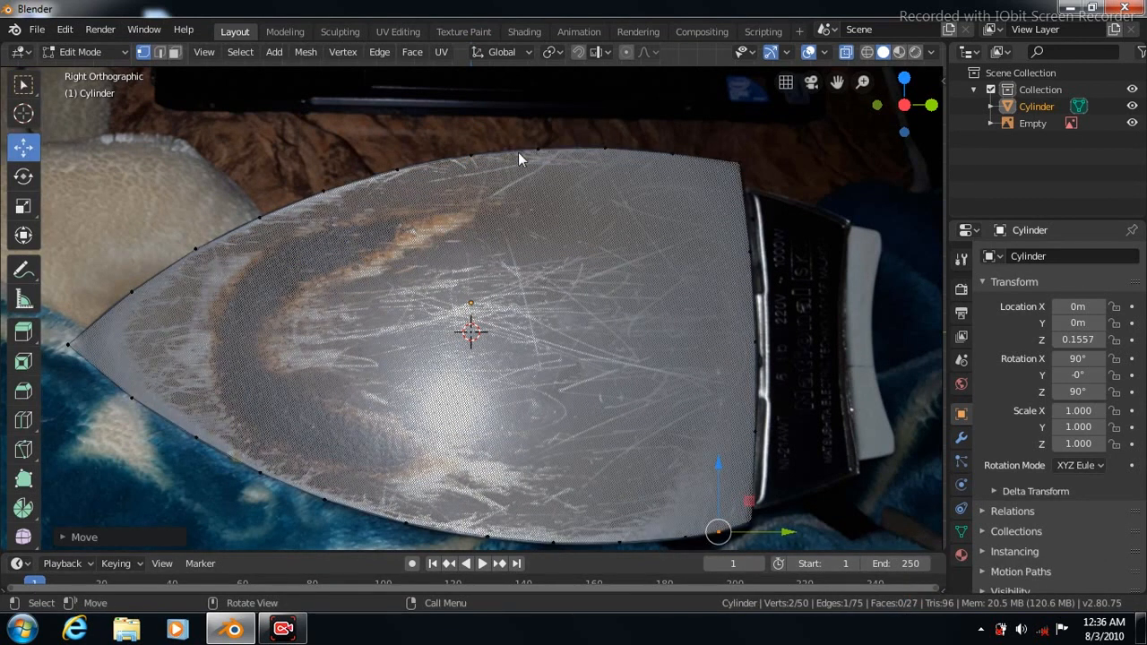
Step: Hide the Empty reference image so only the traced soleplate mesh is displayed
left_click(398, 171)
left_click(754, 340)
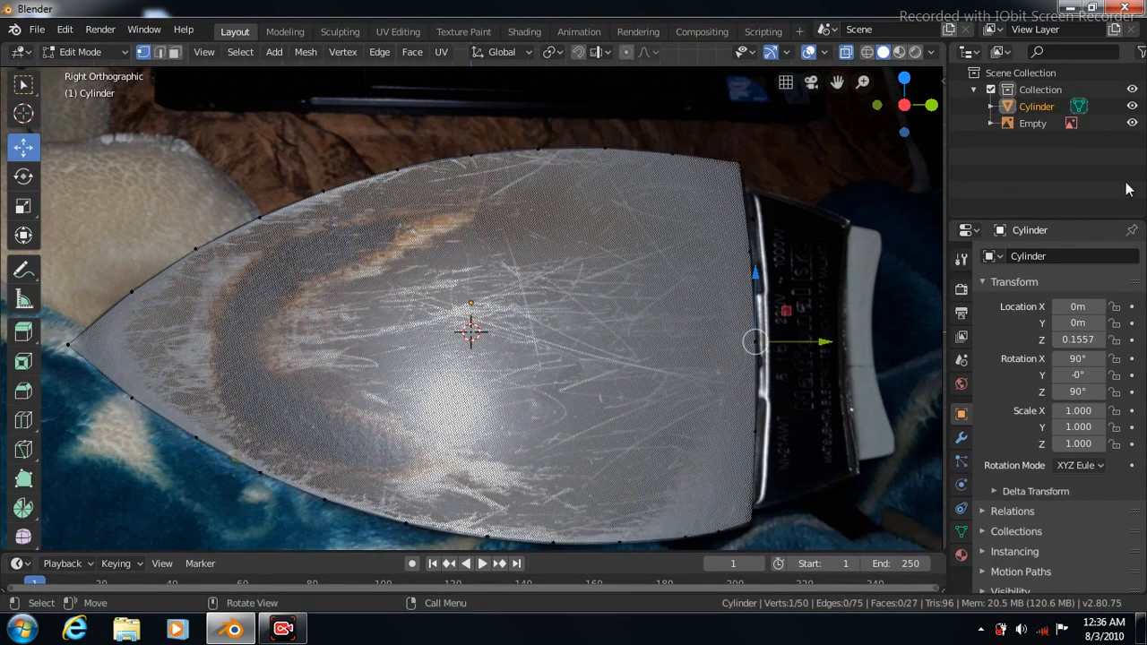
left_click(1132, 123)
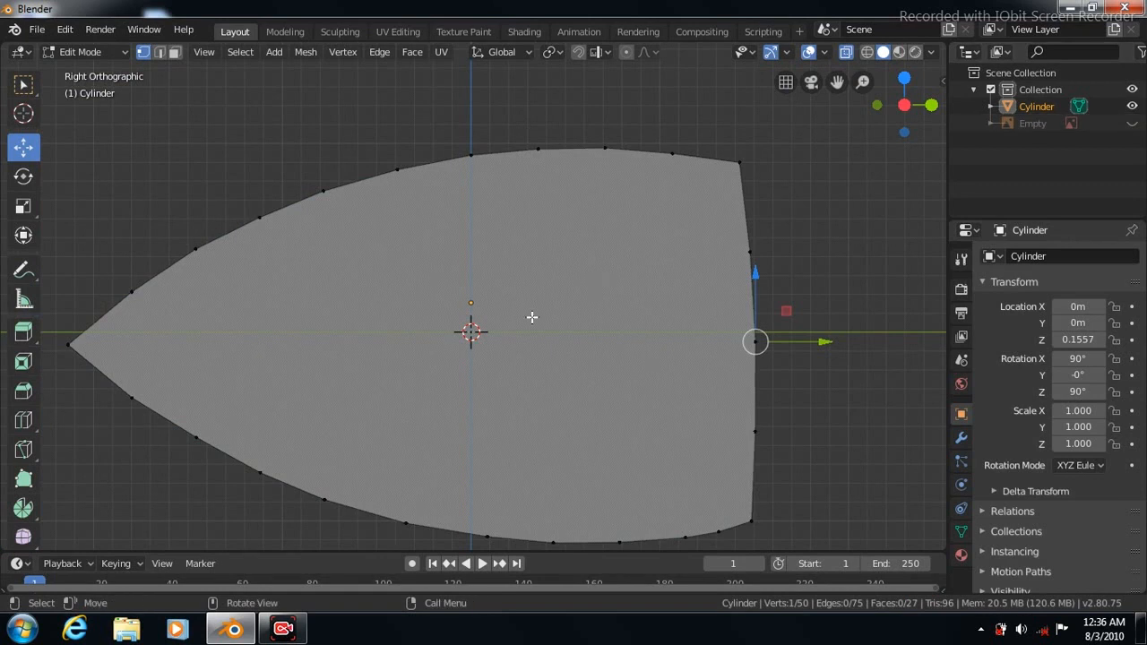
Step: Reset the soleplate's origin to its own centre and rotate the object flat to 0°, 0°, -90°
scroll(531, 317, "down", 3)
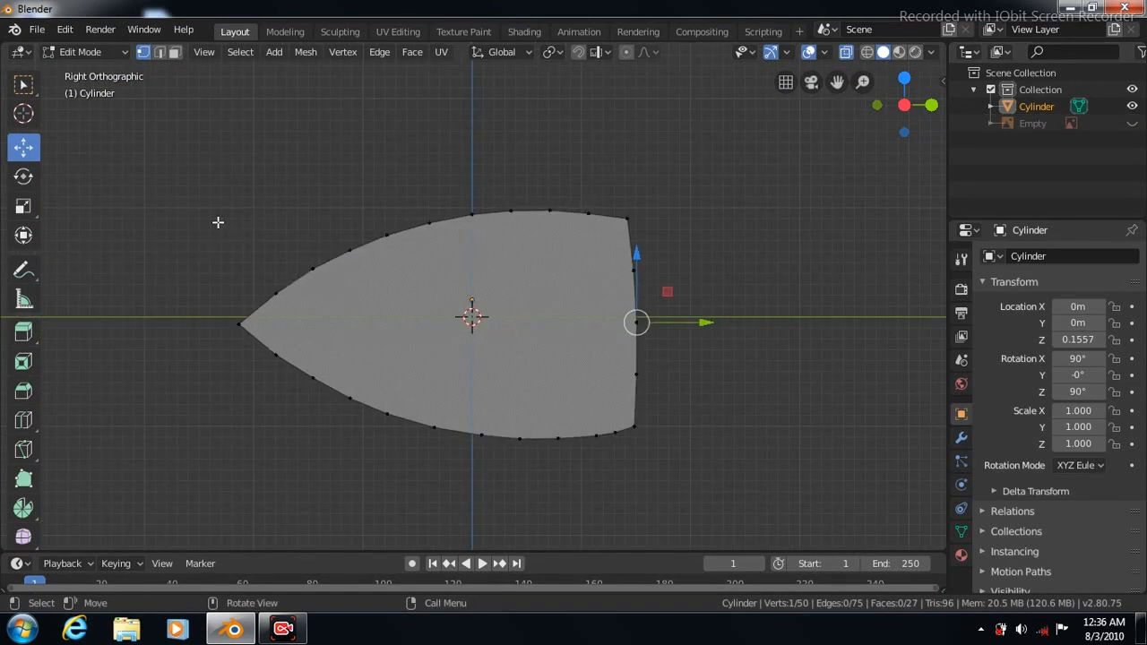
key("Tab")
left_click(256, 52)
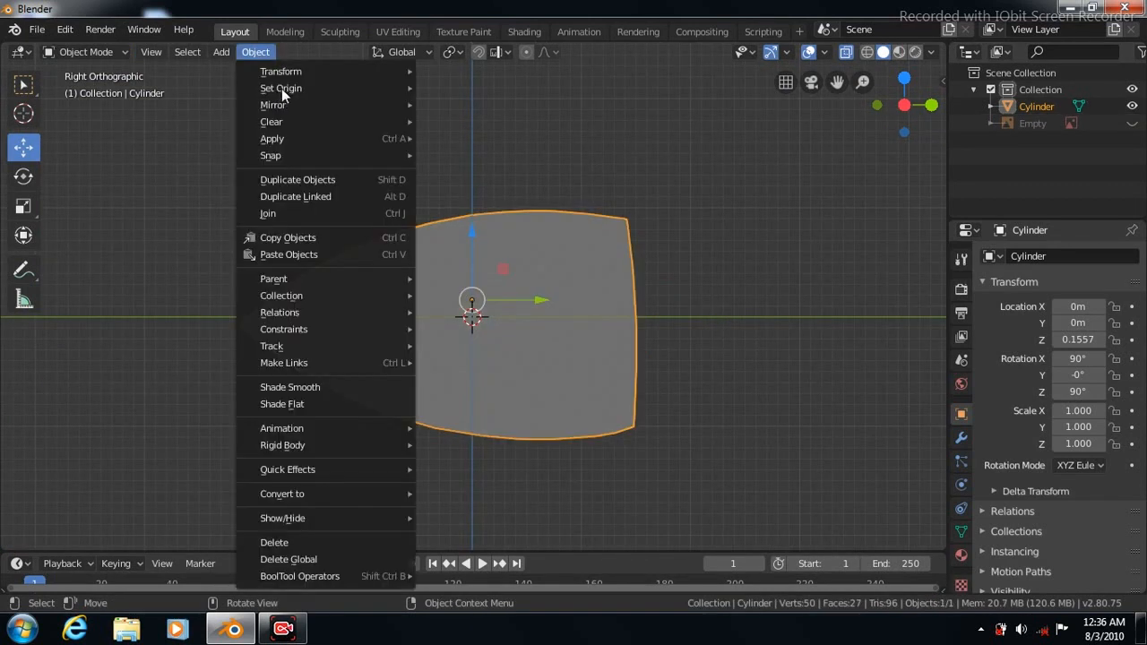
left_click(482, 143)
left_click(24, 178)
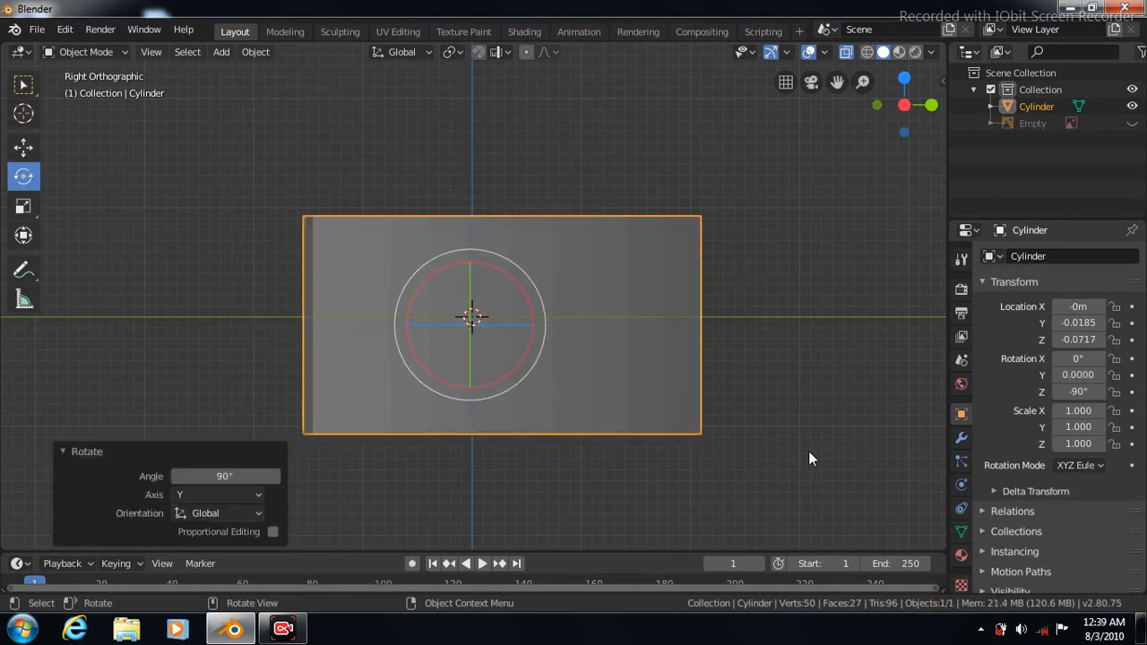
Step: Flatten the soleplate into a thin slab by scaling it along Z to 0.070
key("KP_7")
key("KP_3")
left_click(23, 206)
left_click_drag(469, 257, 469, 308)
mouse_move(472, 263)
left_mouse_down()
mouse_move(472, 308)
mouse_move(471, 268)
left_mouse_up()
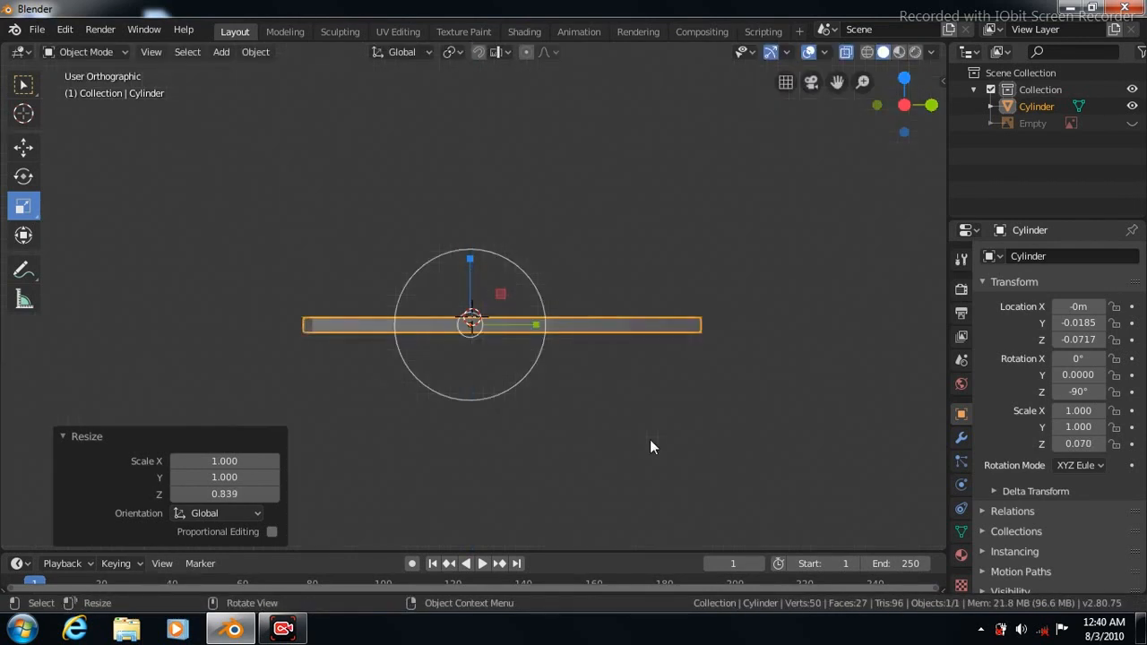
Step: Shift the middle rear vertices -0.0154 m in X onto the centre line and turn off X-ray display
key("KP_7")
key("Tab")
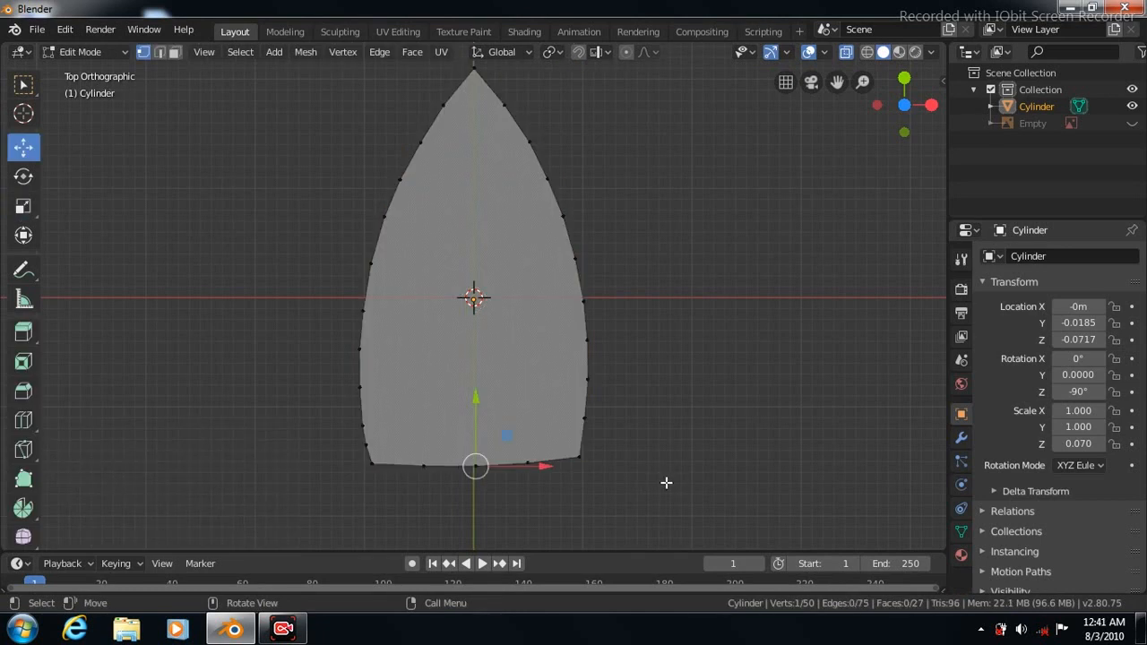
key("Tab")
left_click(24, 176)
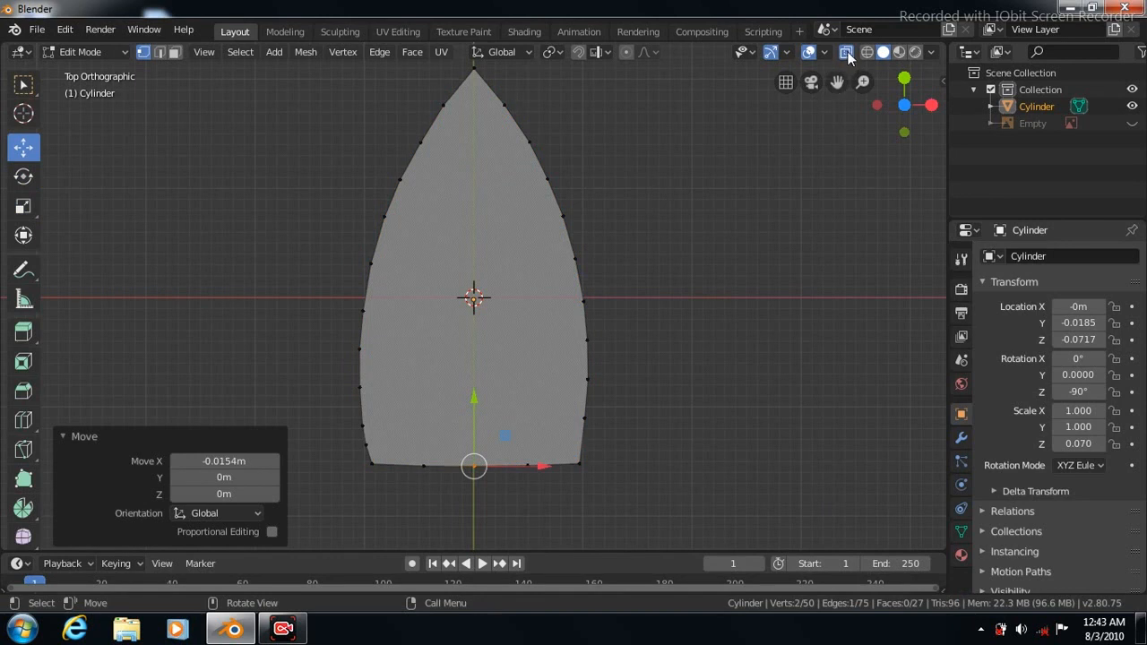
left_click(846, 52)
key("Tab")
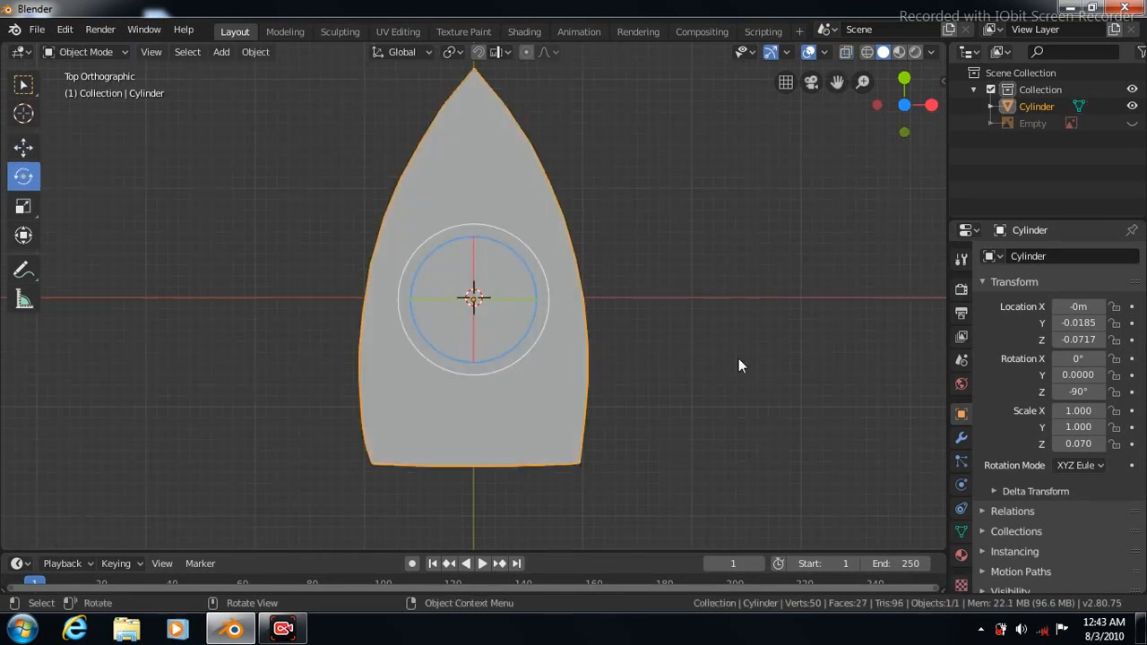
Step: Add a Subdivision Surface modifier to the soleplate with the viewport subdivisions set to 4
left_click(960, 438)
left_click(1024, 257)
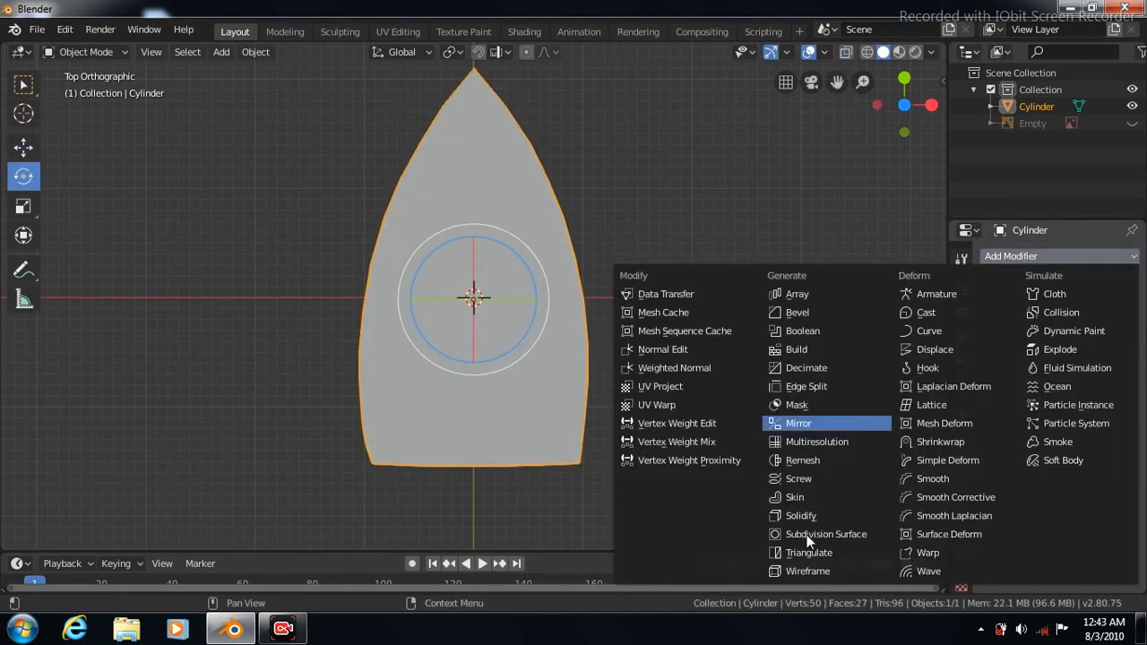
left_click(802, 534)
left_click(1050, 383)
left_click(1050, 384)
left_click(1051, 384)
Step: Shade the soleplate smooth and enable Auto Smooth in its normals settings
right_click(455, 185)
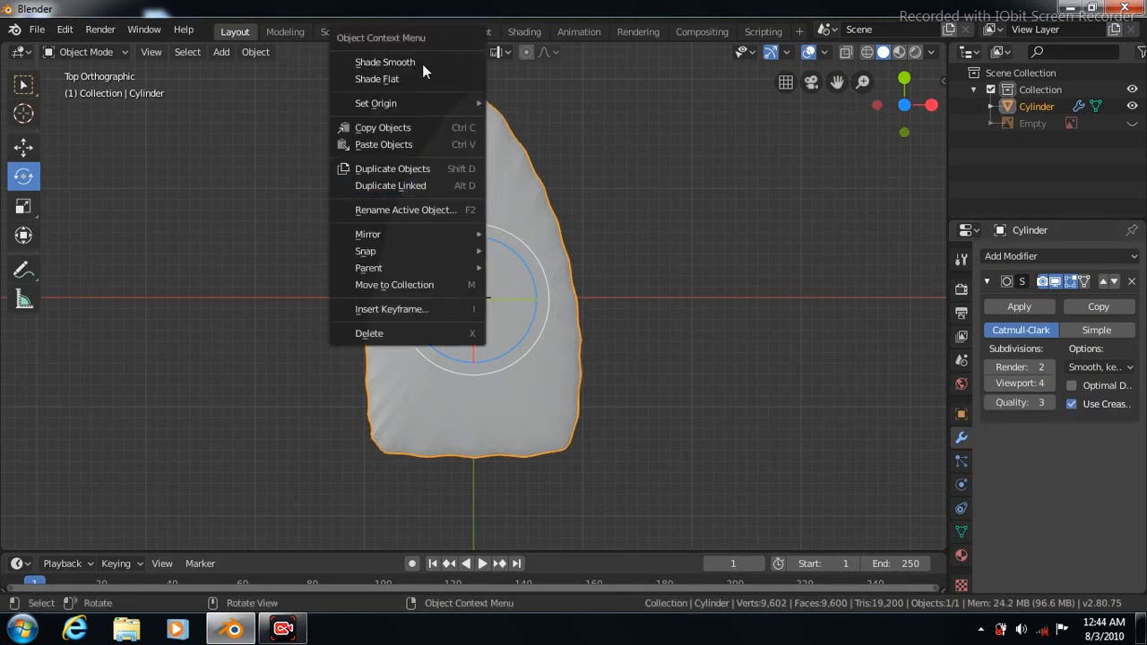
left_click(422, 64)
left_click(960, 531)
left_click(982, 543)
left_click(1008, 564)
Step: Add one loop cut around the slab's side, slide it to the bottom edge and raise it 0.00742 m in Z
key("KP_3")
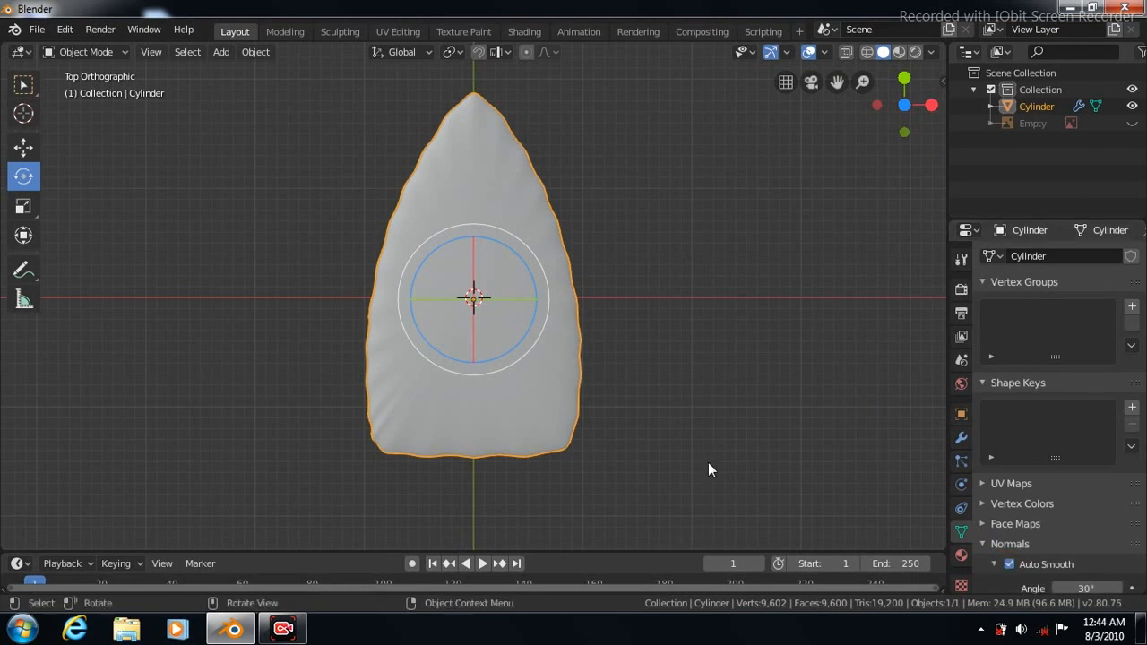
key("Tab")
scroll(679, 466, "up", 4)
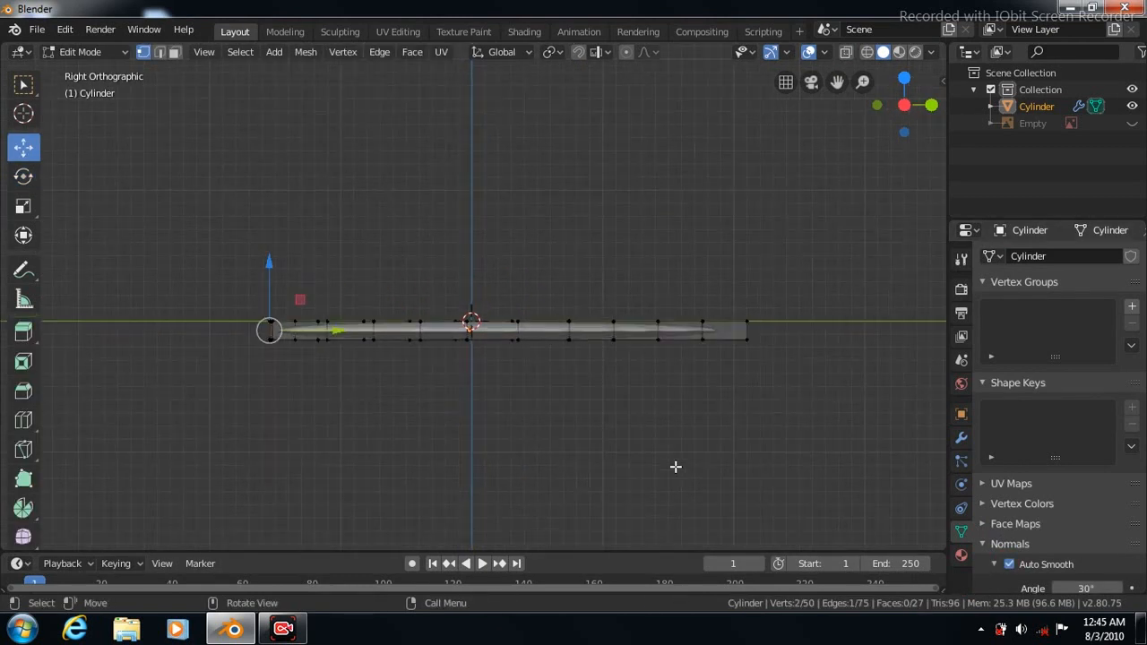
left_click_drag(836, 81, 792, 50)
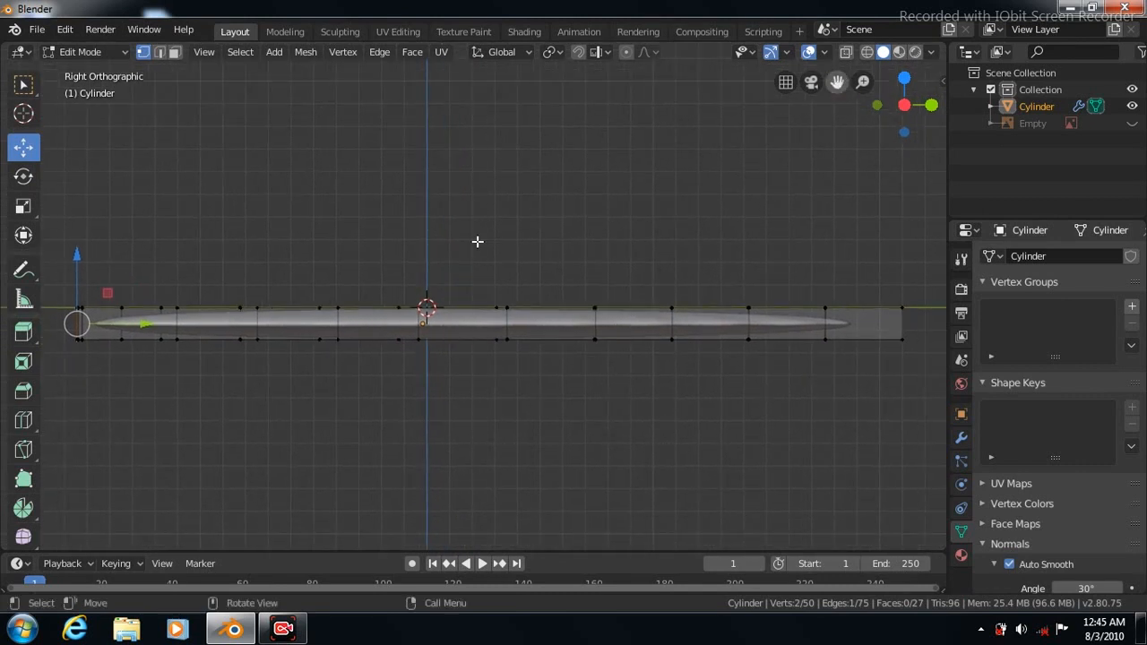
left_click(24, 420)
left_click_drag(506, 326, 510, 367)
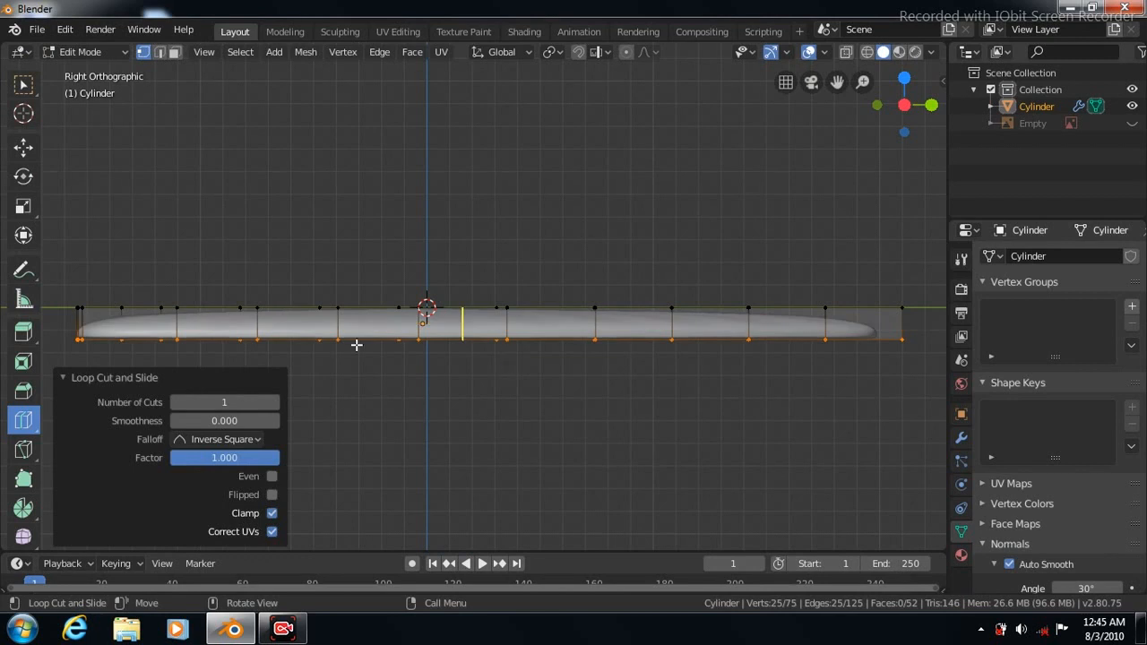
left_click(24, 146)
left_click_drag(415, 270, 418, 266)
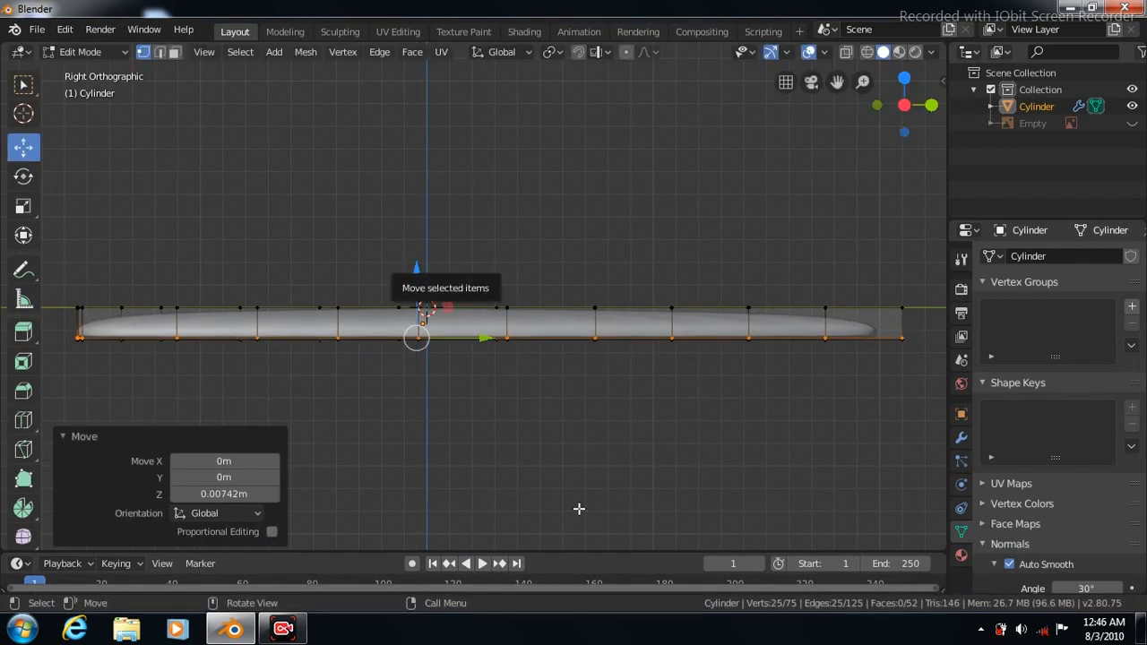
Step: Switch to face selection, select the soleplate's large top face and return to the right side view
key("KP_7")
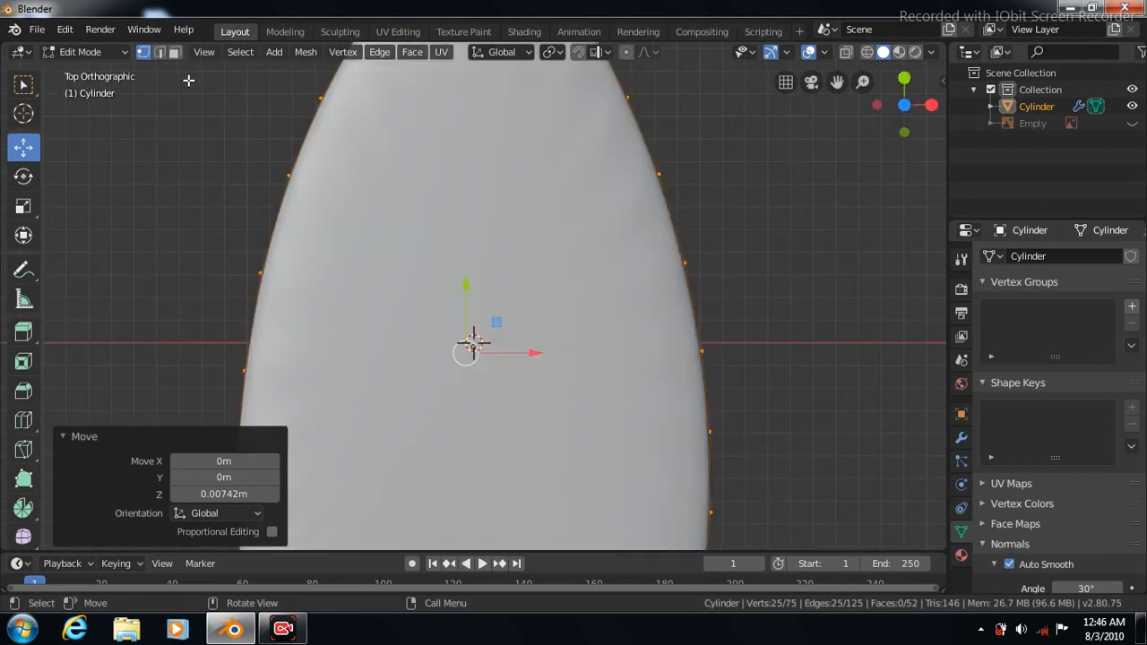
left_click(175, 51)
left_click(24, 85)
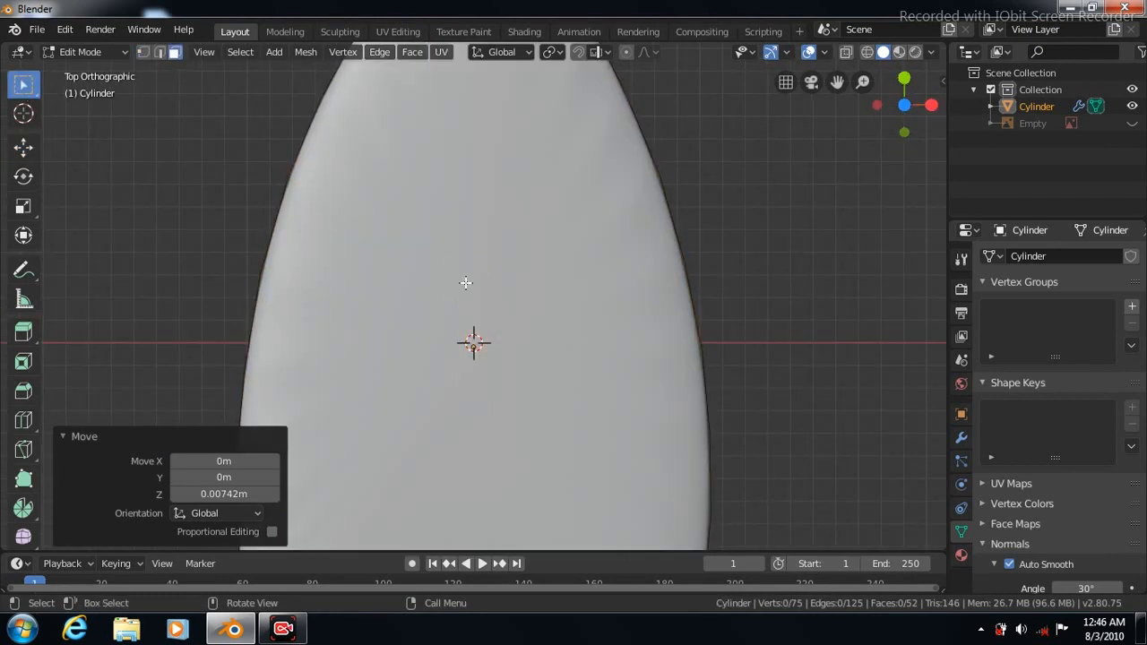
left_click(463, 279)
middle_click_drag(804, 328, 804, 327)
key("KP_3")
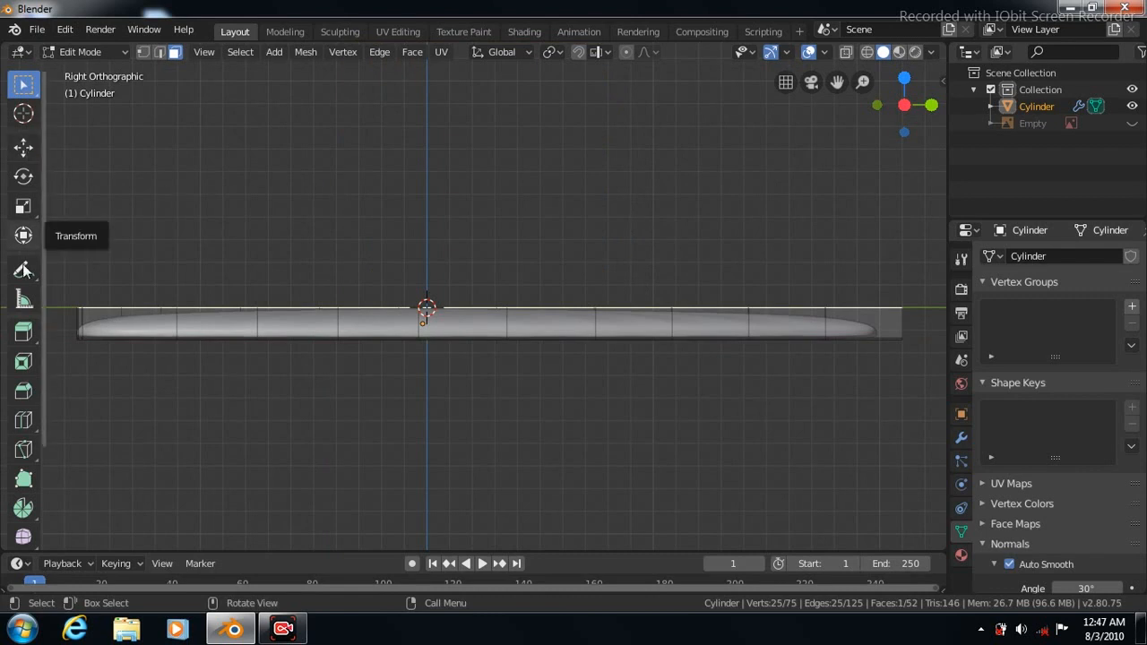
left_click(23, 332)
left_click_drag(469, 223, 466, 160)
key("ctrl+z")
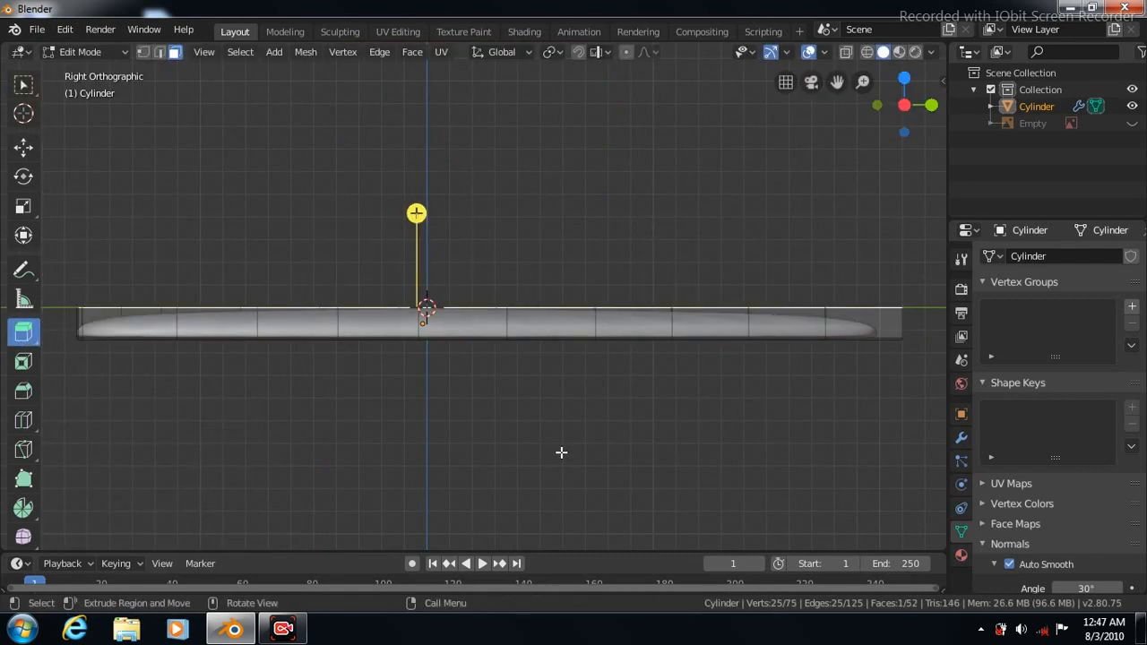
Step: Inset the soleplate's top face with a thickness of about 0.0235 m and no depth
left_click(410, 50)
left_click(435, 128)
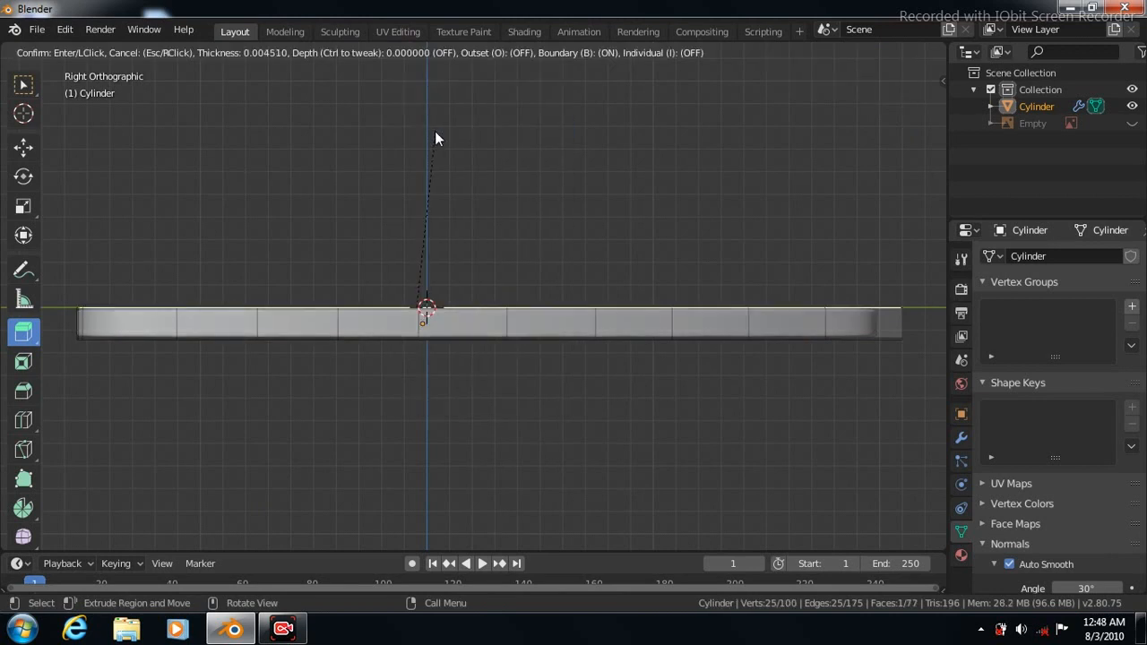
left_click(434, 132)
Step: Scale the inset top face down to about 0.98, and enlarge it again by a factor of 1.017
key("KP_7")
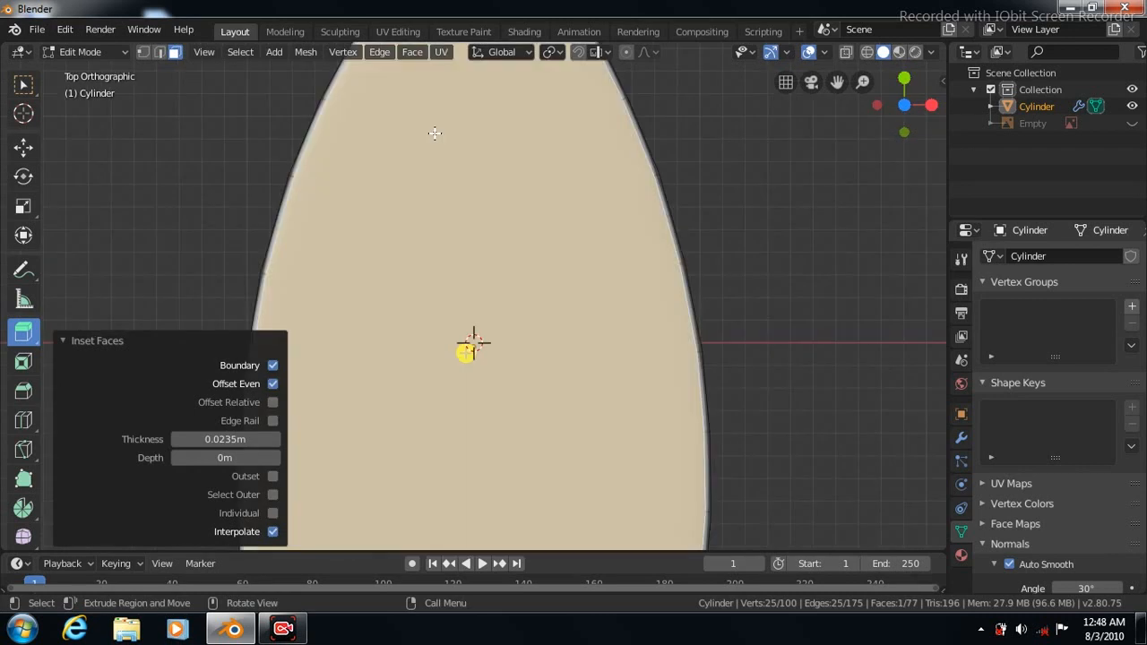
scroll(650, 191, "down", 3)
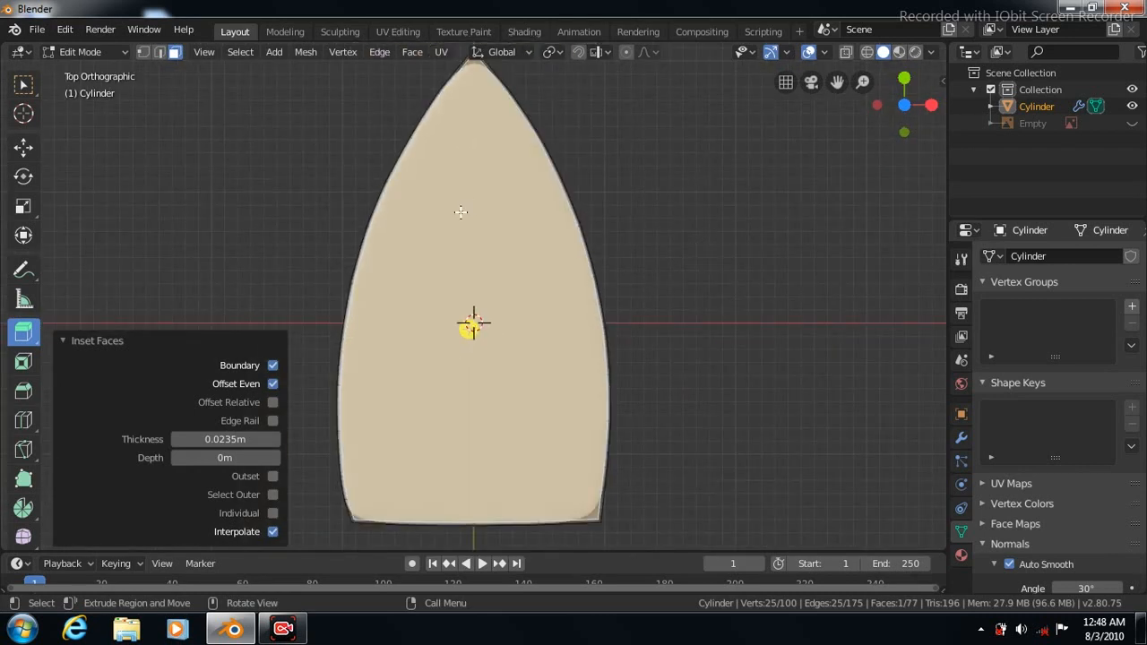
left_click(23, 206)
key("s")
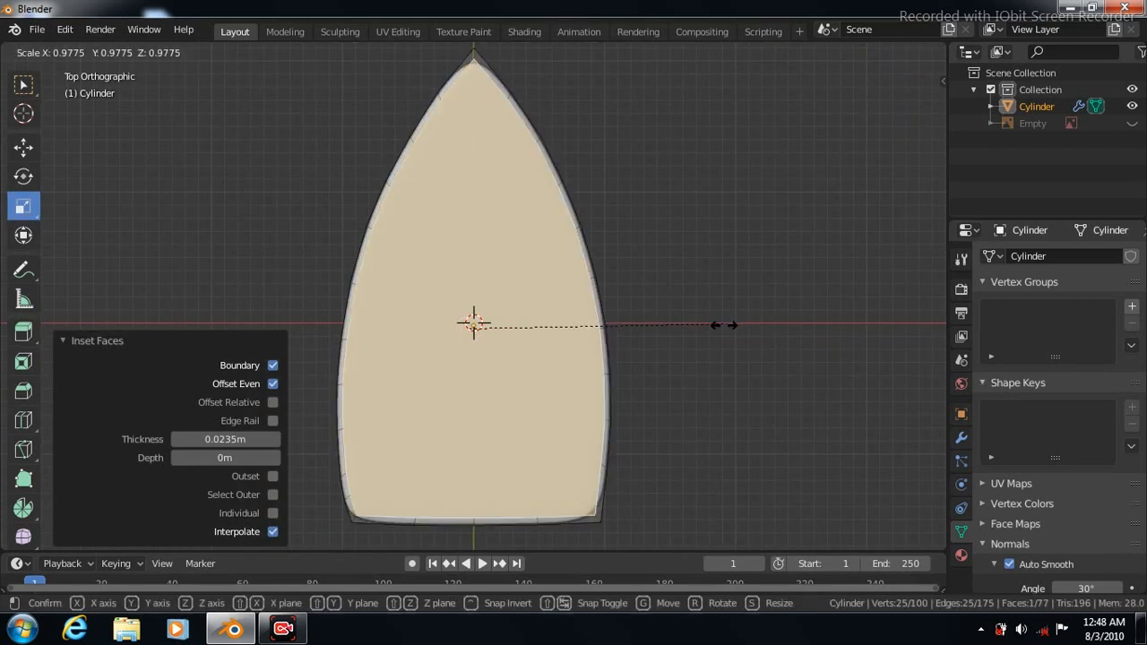
left_click(721, 327)
key("s")
left_click(726, 325)
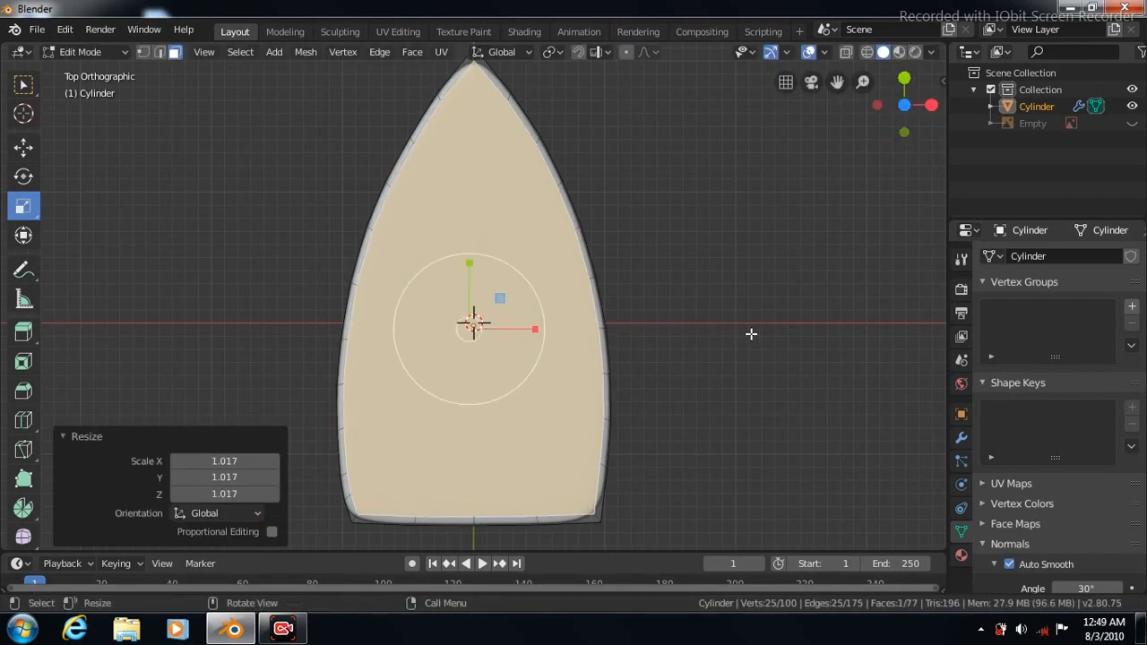
Step: Extrude the inset top face upward by about 0.487 m in Z, with about -0.0128 m in Y
key("KP_3")
left_click(23, 332)
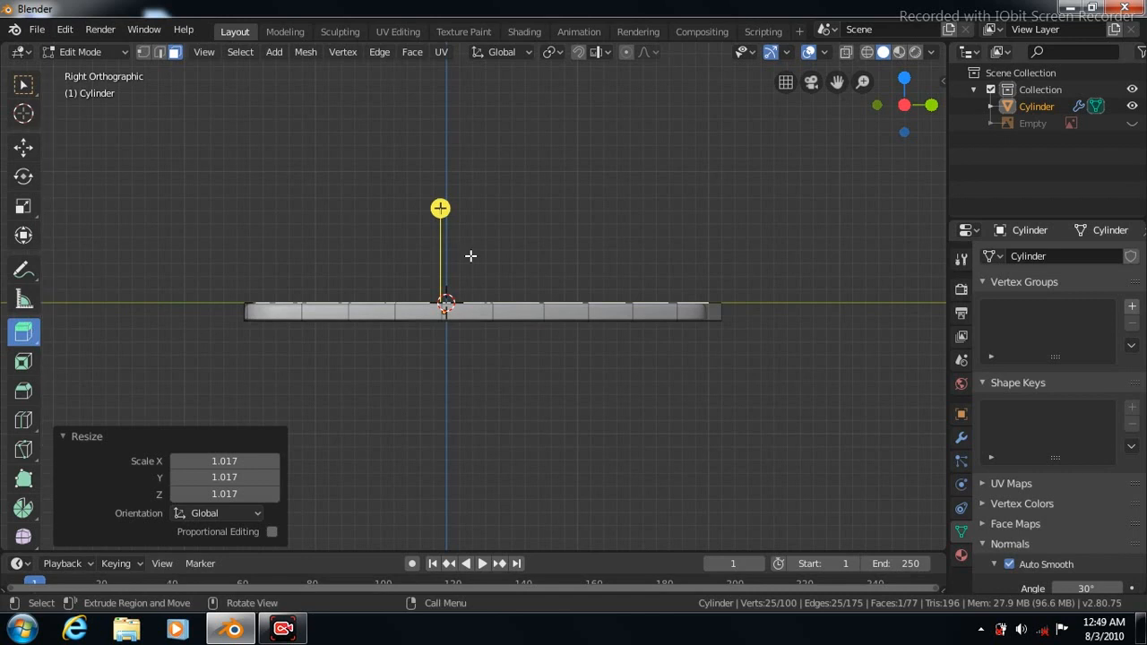
left_click_drag(469, 230, 468, 195)
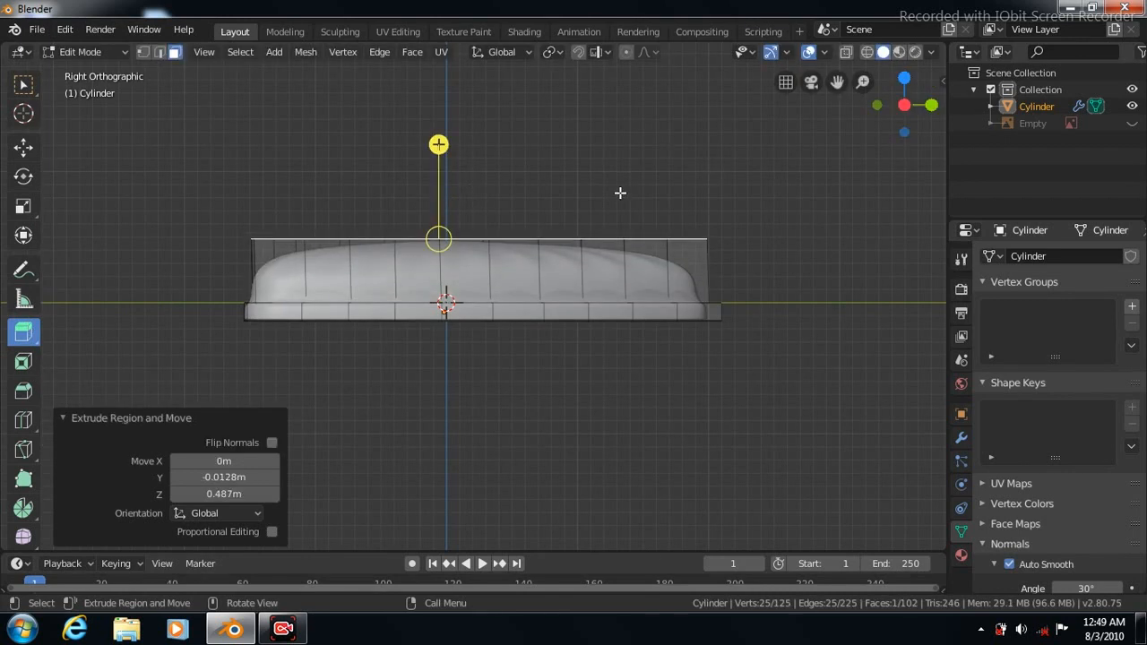
Step: Shift the raised top face backward along Y so the body's nose and rear walls slant
left_click(26, 89)
left_click(24, 148)
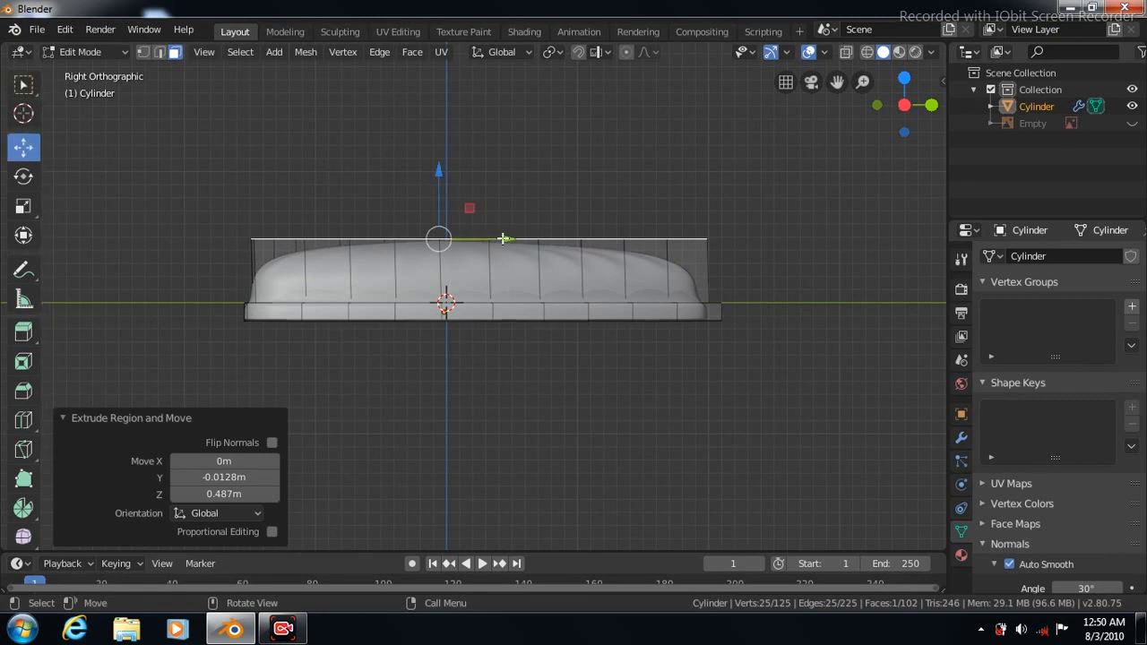
left_click_drag(497, 241, 456, 245)
Step: Add one loop cut halfway up the raised body and scale the loop by 1.012
left_click(23, 419)
left_click(469, 271)
left_click(24, 206)
key("s")
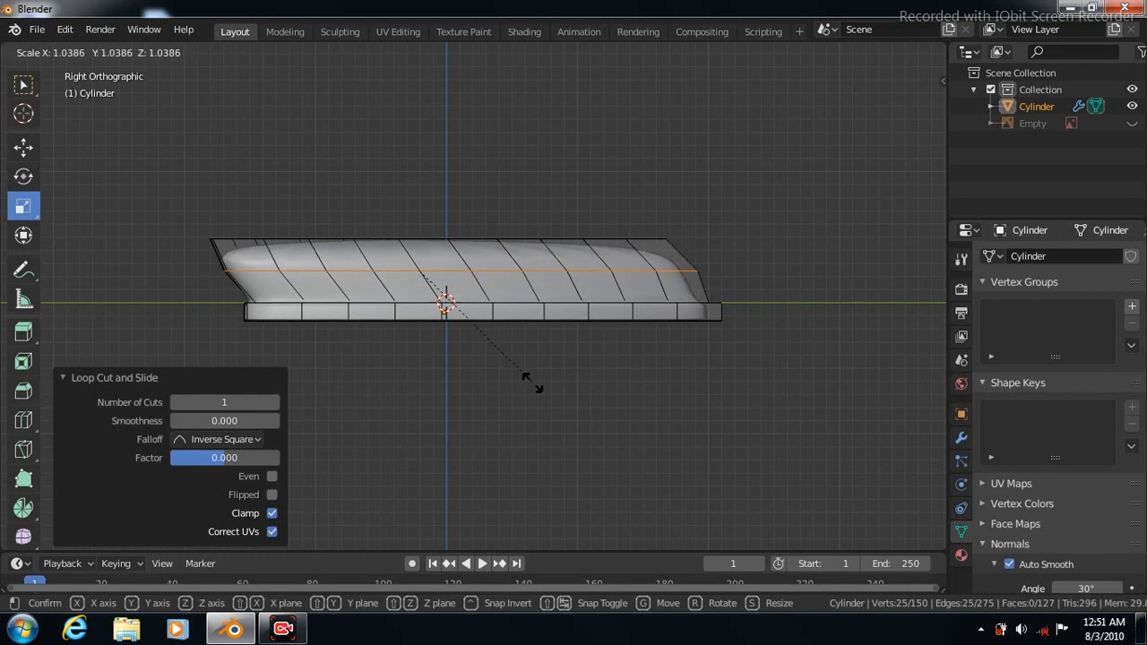
left_click(526, 380)
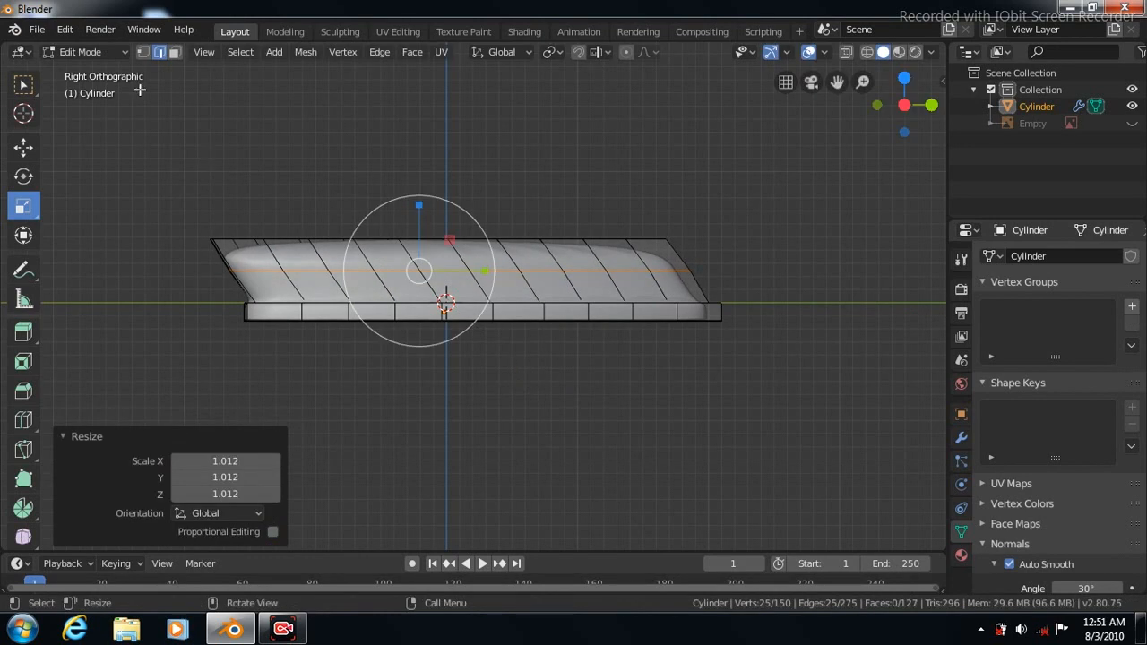
Step: Select the foremost vertex of the middle loop and move it 0.0641 m forward in Y
left_click(144, 52)
left_click(23, 84)
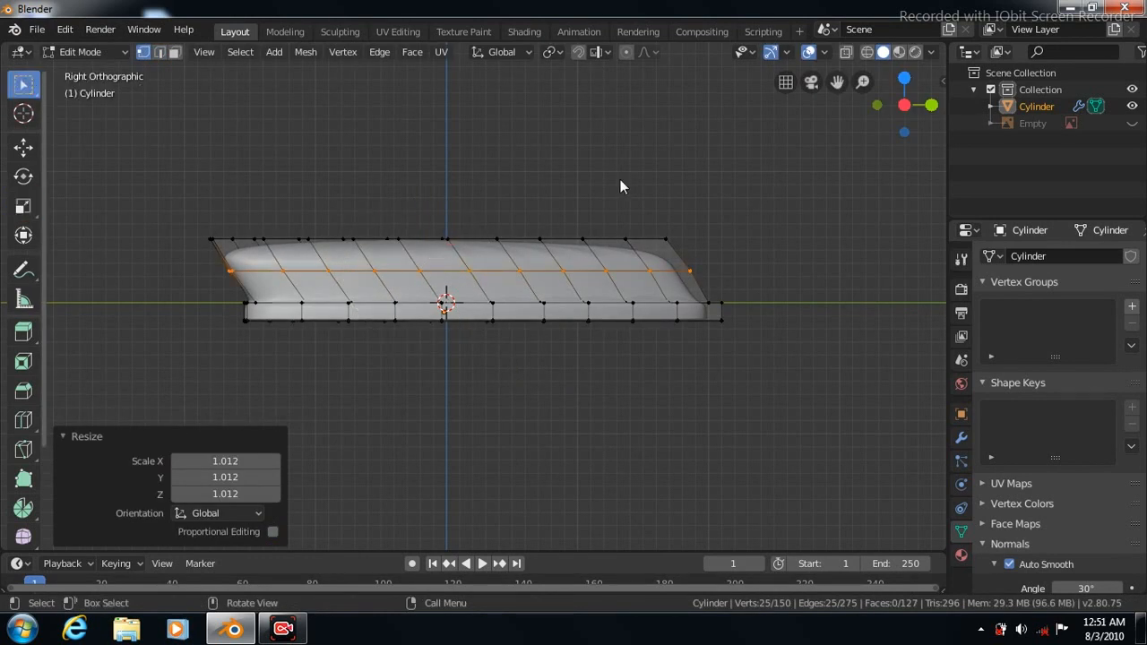
left_click(692, 268)
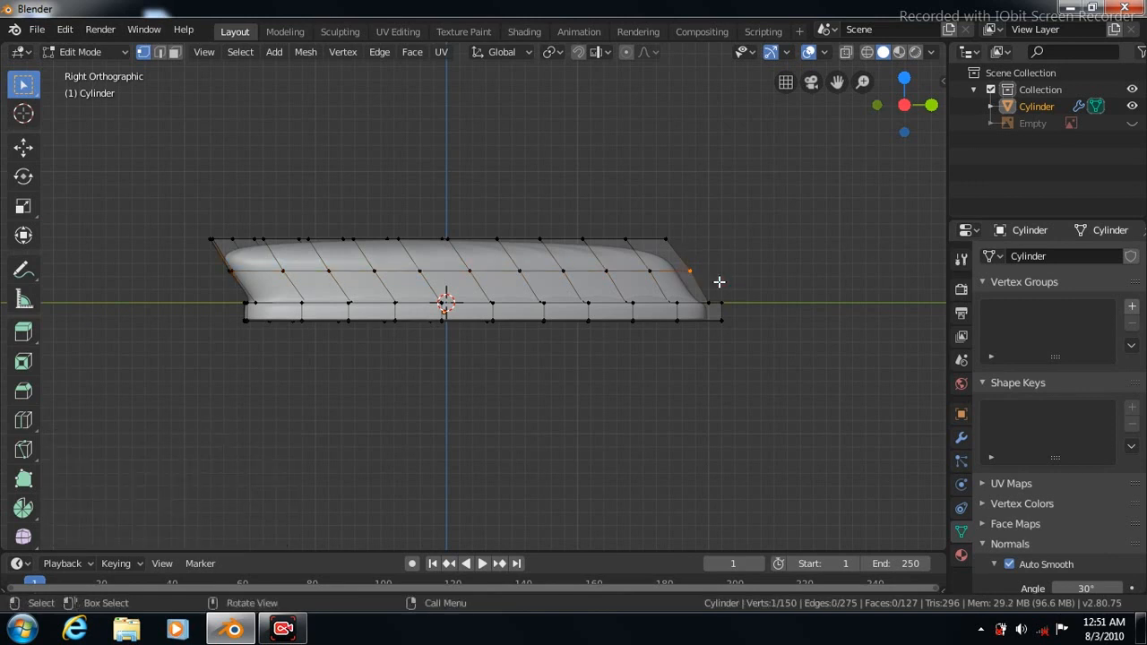
left_click(23, 146)
left_click_drag(760, 270, 768, 270)
Step: Hide the subdivision modifier in Edit Mode and select both rows of faces across the body's rear wall
left_click(961, 442)
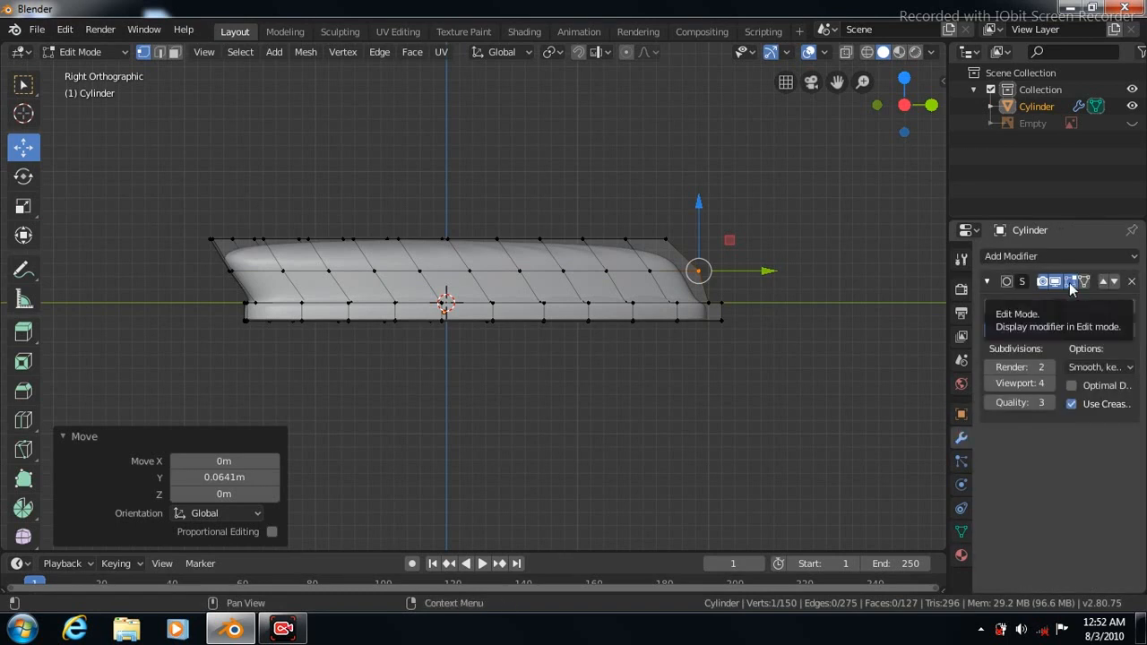
left_click(1039, 282)
key("KP_1")
key("w")
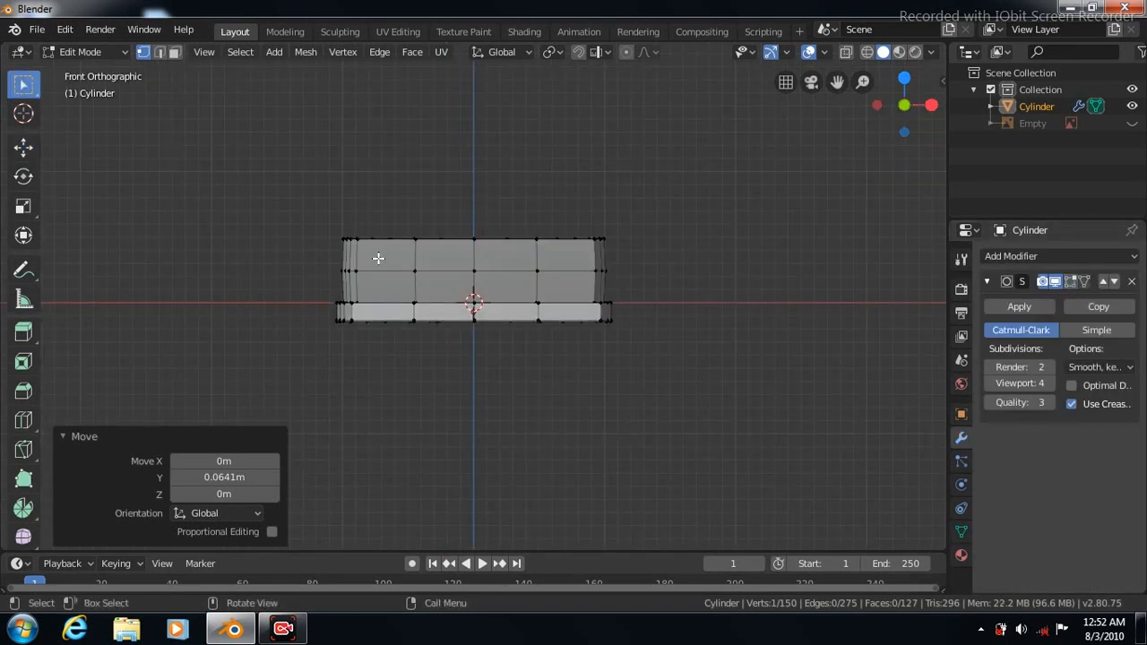
left_click(390, 257)
left_click(551, 258, "ctrl")
left_click(561, 290, "ctrl")
left_click(381, 289, "ctrl")
key("KP_3")
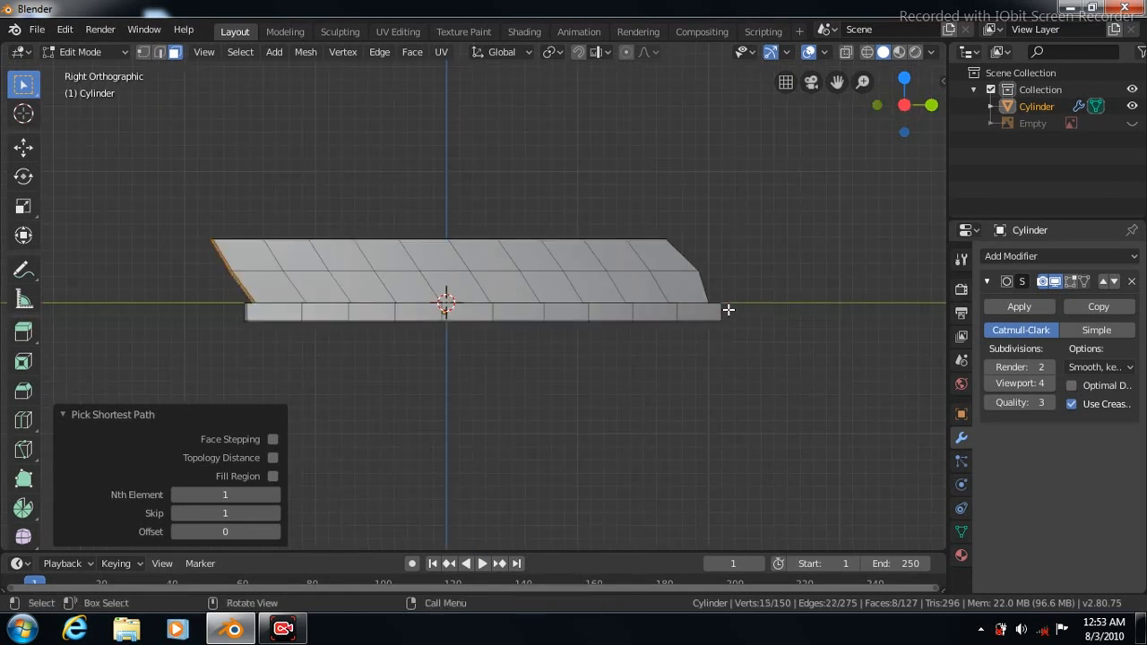
Step: Rotate the rear wall faces slightly toward vertical and extrude them -0.519 m along Y
left_click(24, 176)
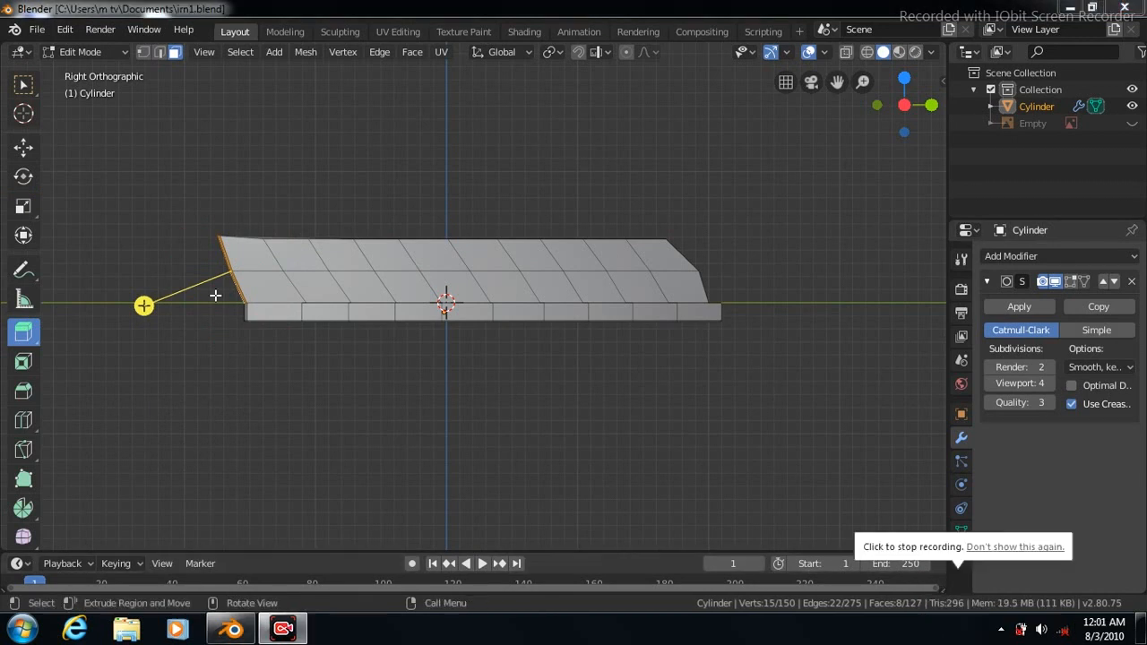
left_click_drag(215, 295, 147, 296)
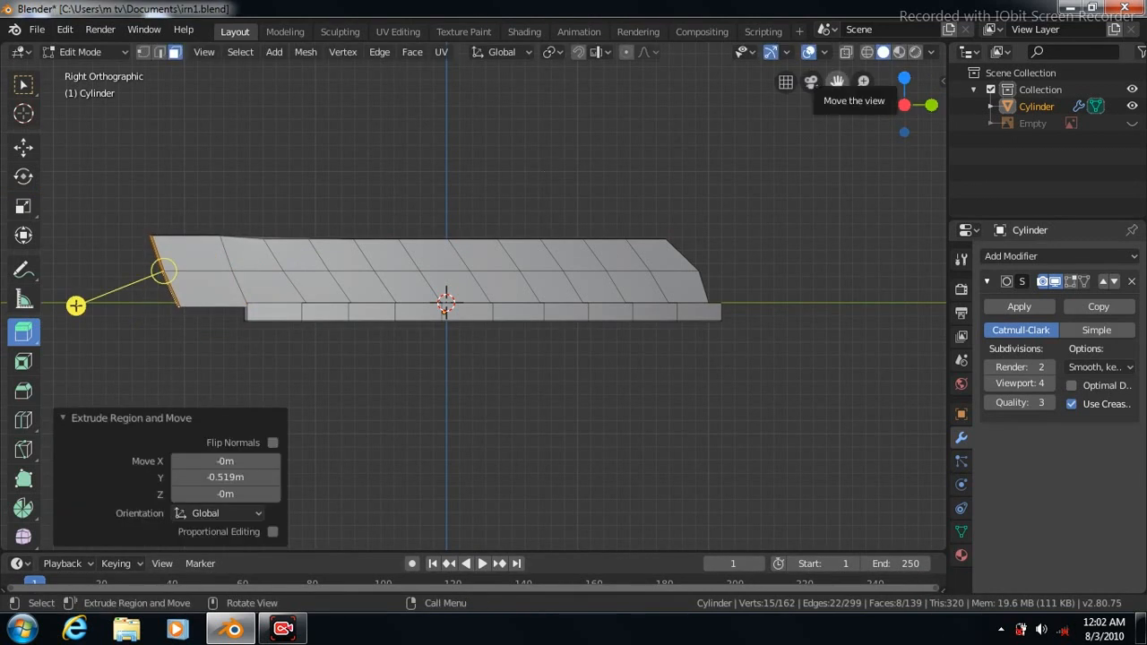
Step: With X-ray on, straighten the rear end by moving its top vertices forward in Y and its middle row 0.115 m
left_click_drag(837, 82, 882, 84)
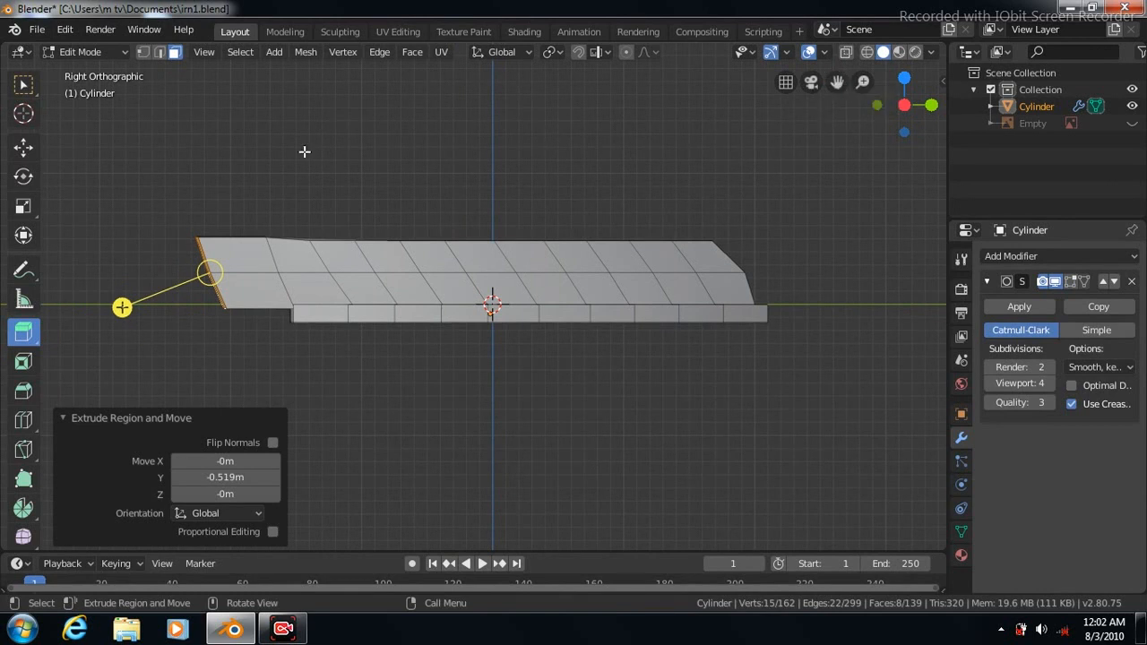
left_click(26, 86)
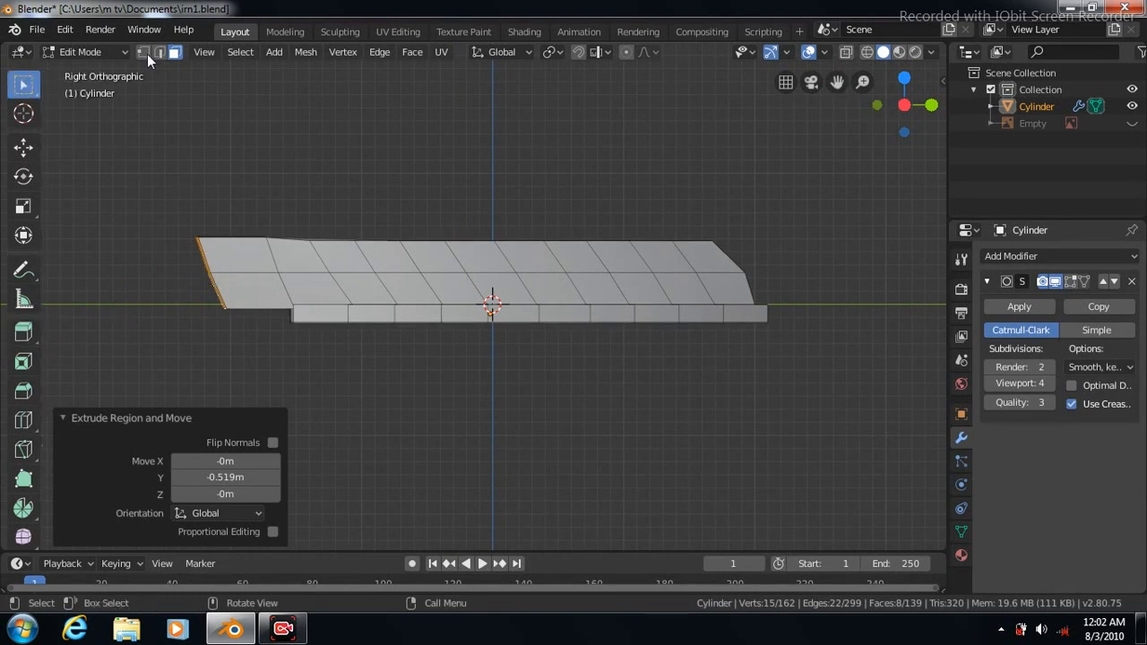
left_click(847, 52)
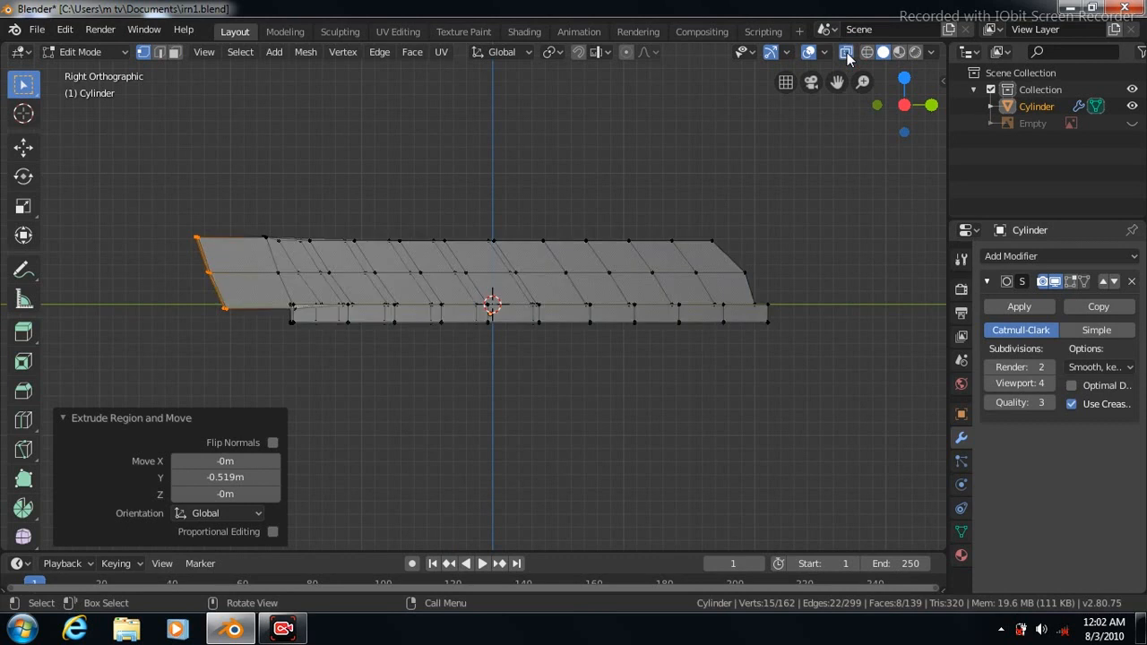
left_click(171, 195)
left_click_drag(171, 196, 293, 242)
left_click(24, 147)
key("w")
left_click_drag(181, 242, 292, 273)
left_click(24, 147)
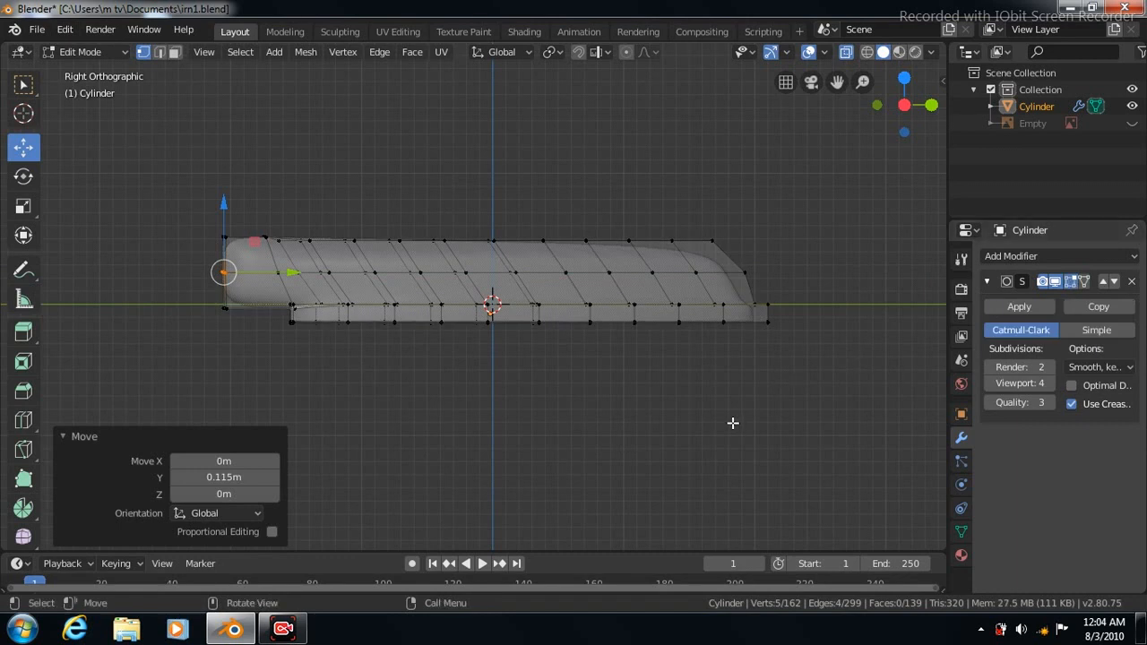
Step: Add loop cuts around the body near its upper edge at factor -0.825 and at its bottom edge at factor 1.000
scroll(708, 448, "up", 2)
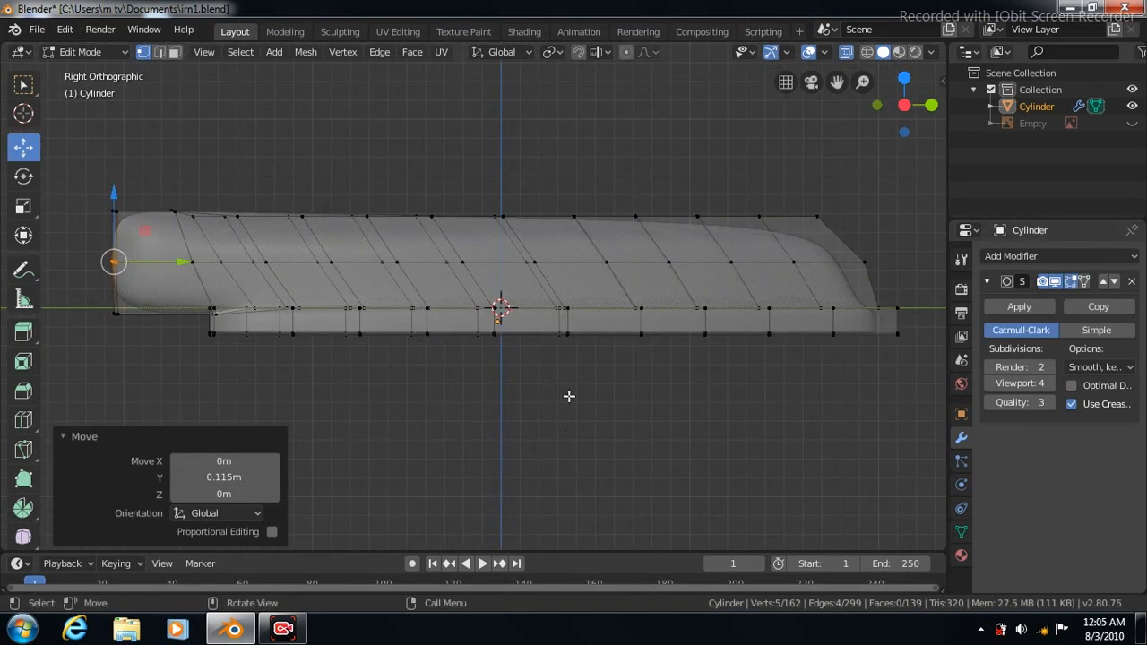
key("w")
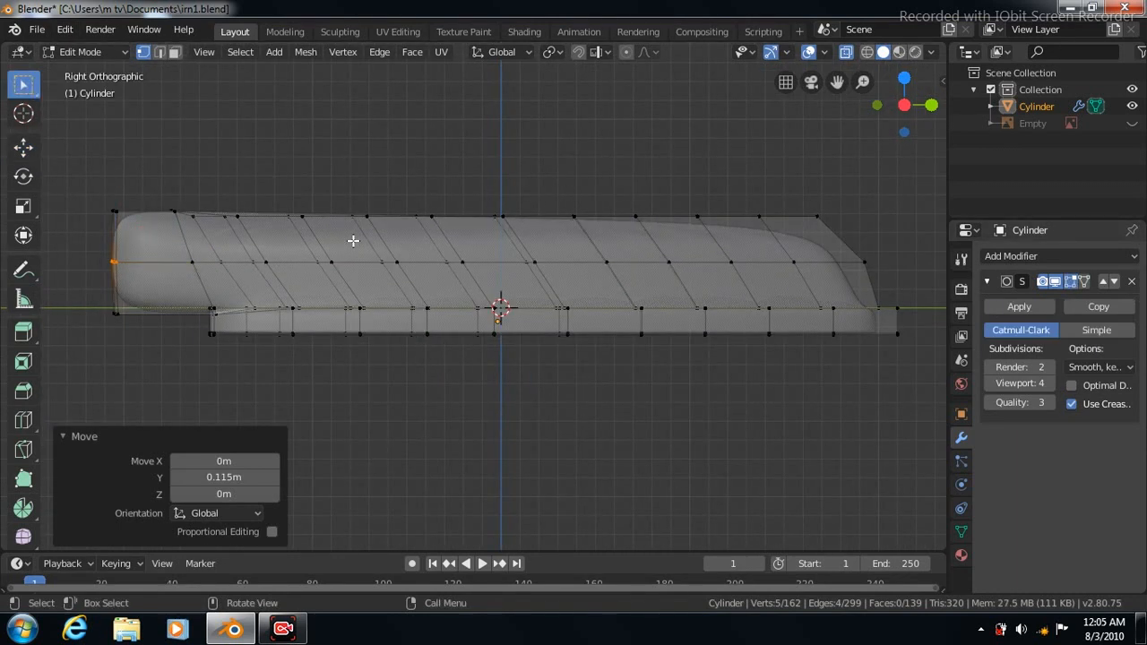
left_click(24, 419)
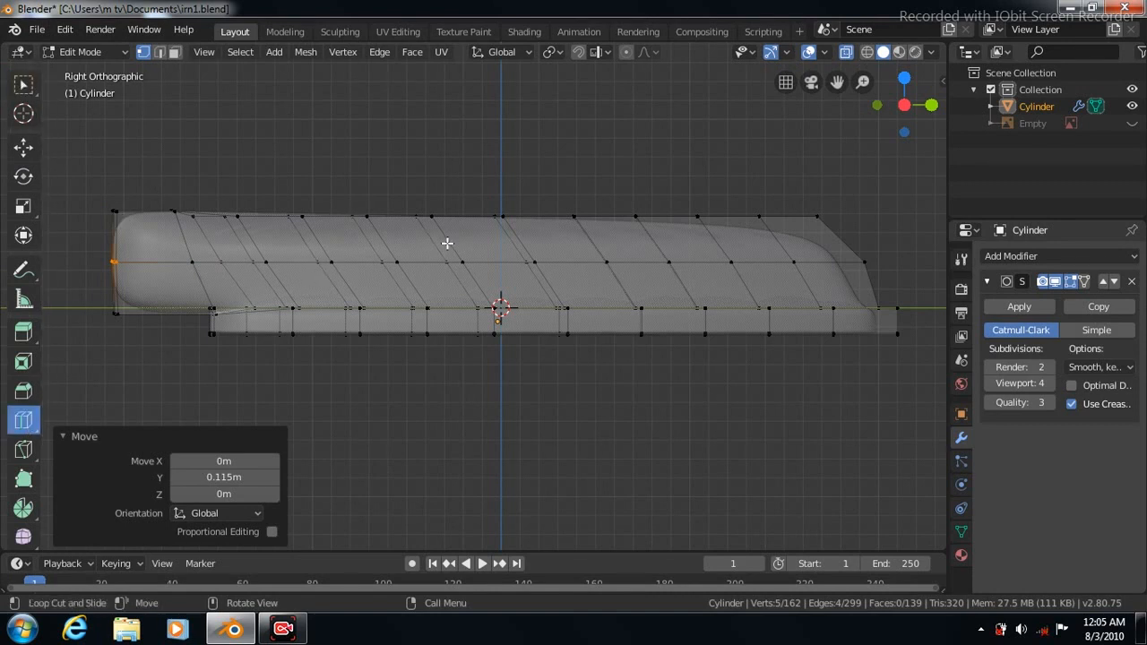
mouse_move(444, 237)
left_mouse_down()
mouse_move(441, 208)
mouse_move(448, 215)
left_mouse_up()
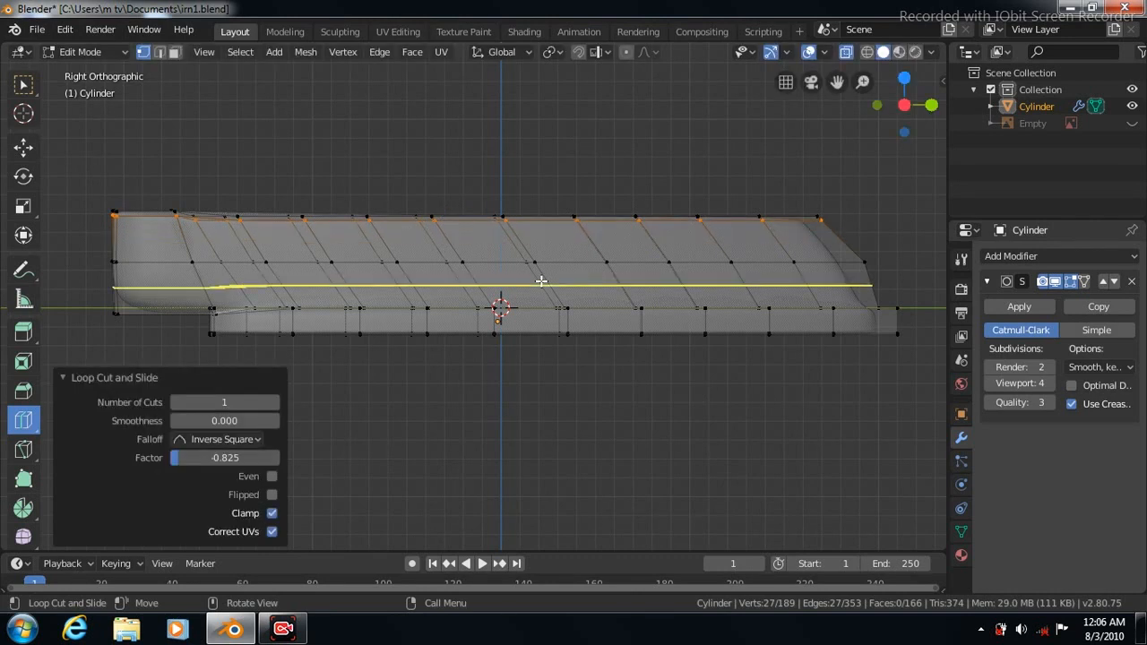
left_click_drag(538, 287, 582, 373)
left_click(847, 53)
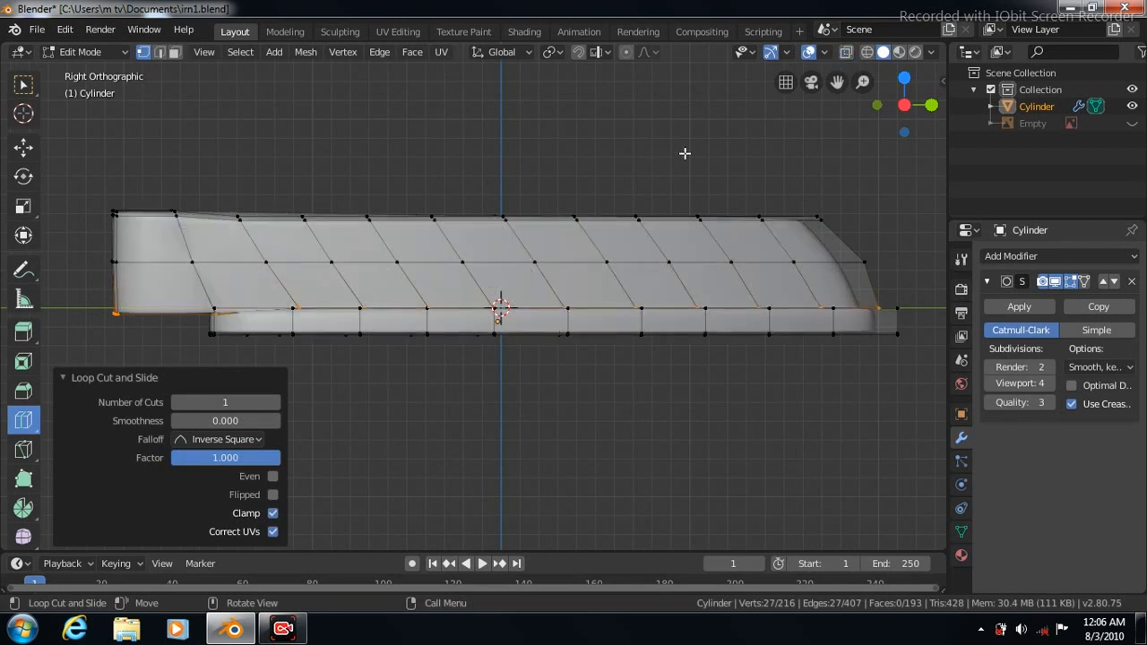
key("Tab")
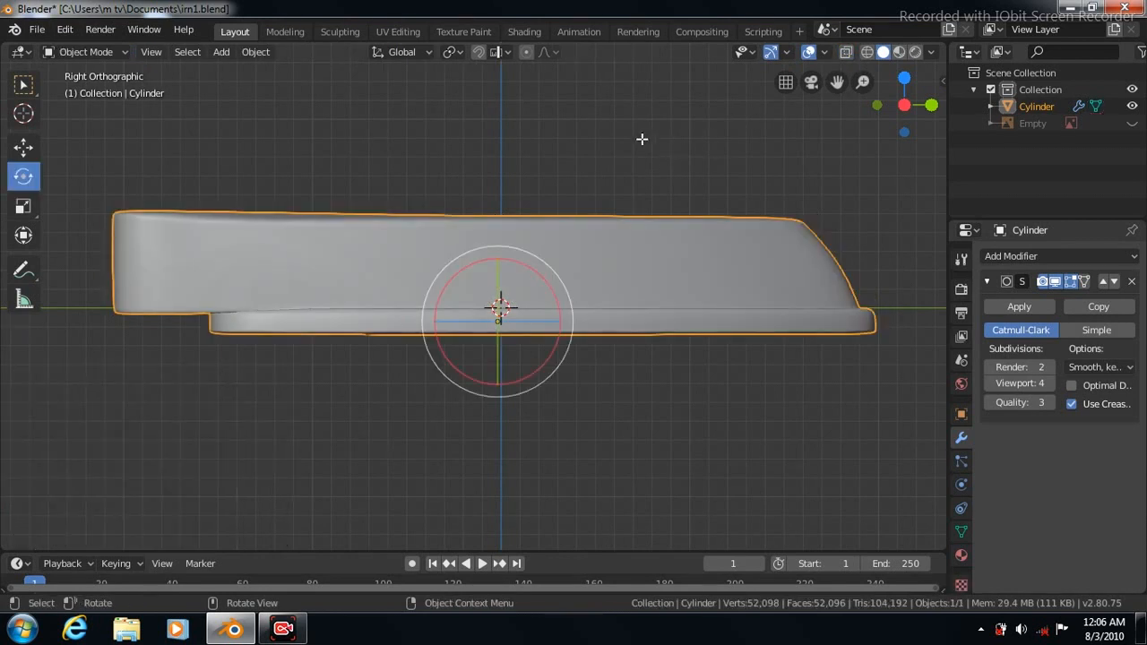
Step: Add one loop cut near the slab's upper edge at factor -0.786 and two around the ledge at factors -0.400 and 0.500
key("Tab")
left_click_drag(771, 316, 767, 311)
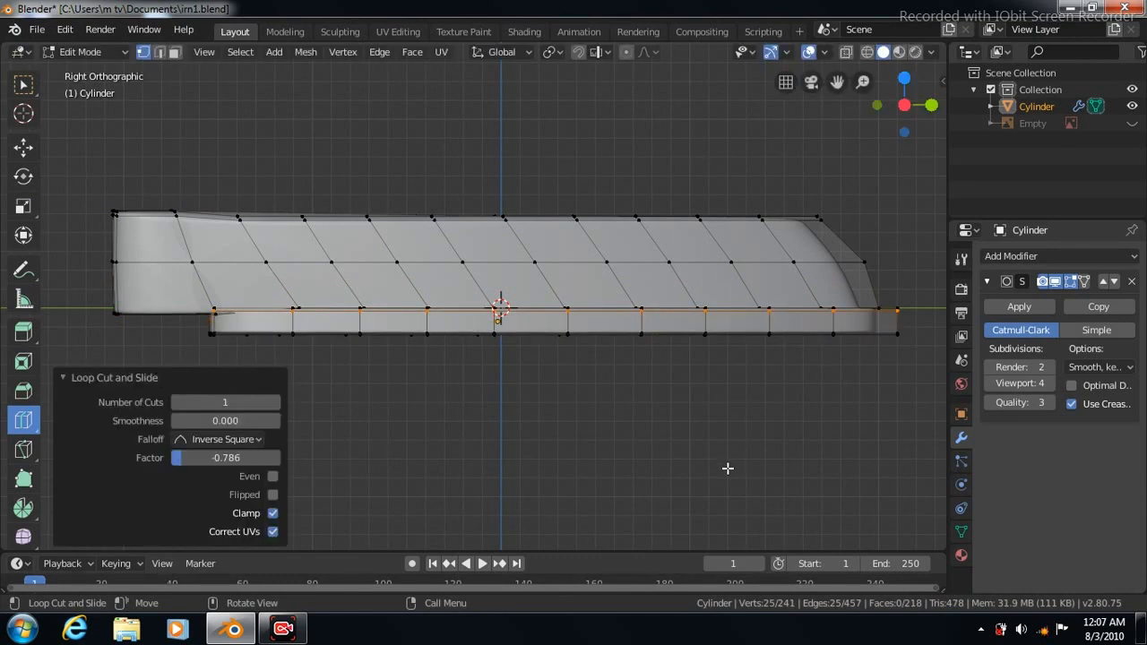
key("KP_7")
left_click_drag(662, 278, 660, 279)
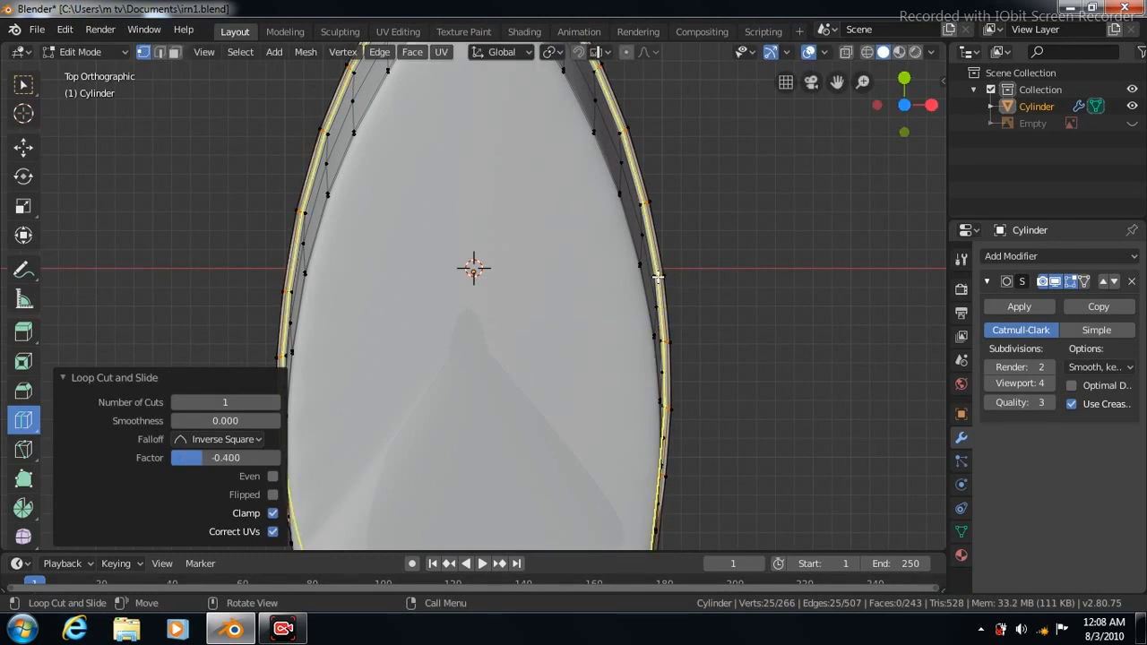
left_click_drag(662, 336, 661, 336)
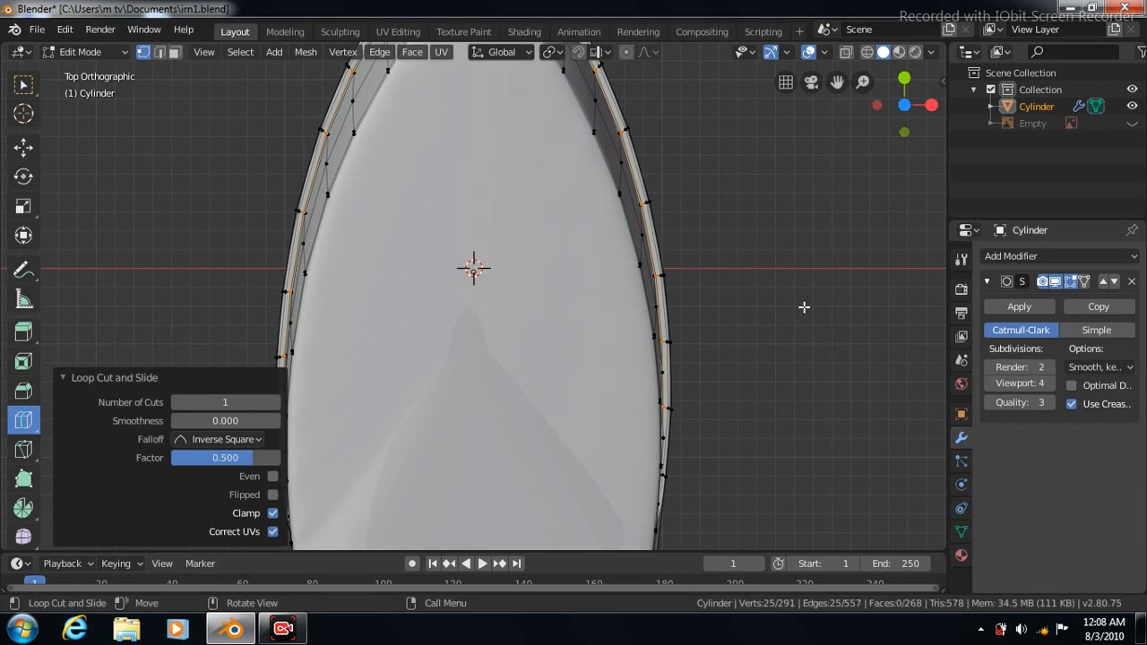
key("Tab")
scroll(779, 354, "down", 5)
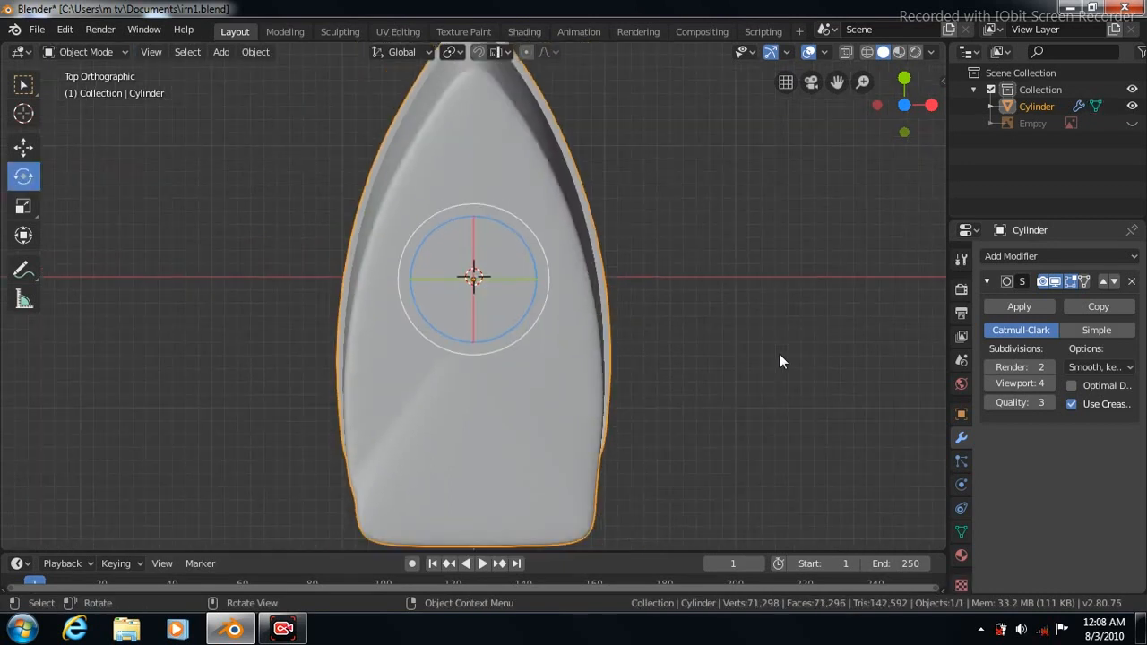
Step: Add vertical loop cuts near the nose at factor -0.842, the body's rear end at -0.957 and the slab's back edge at -0.894
key("KP_3")
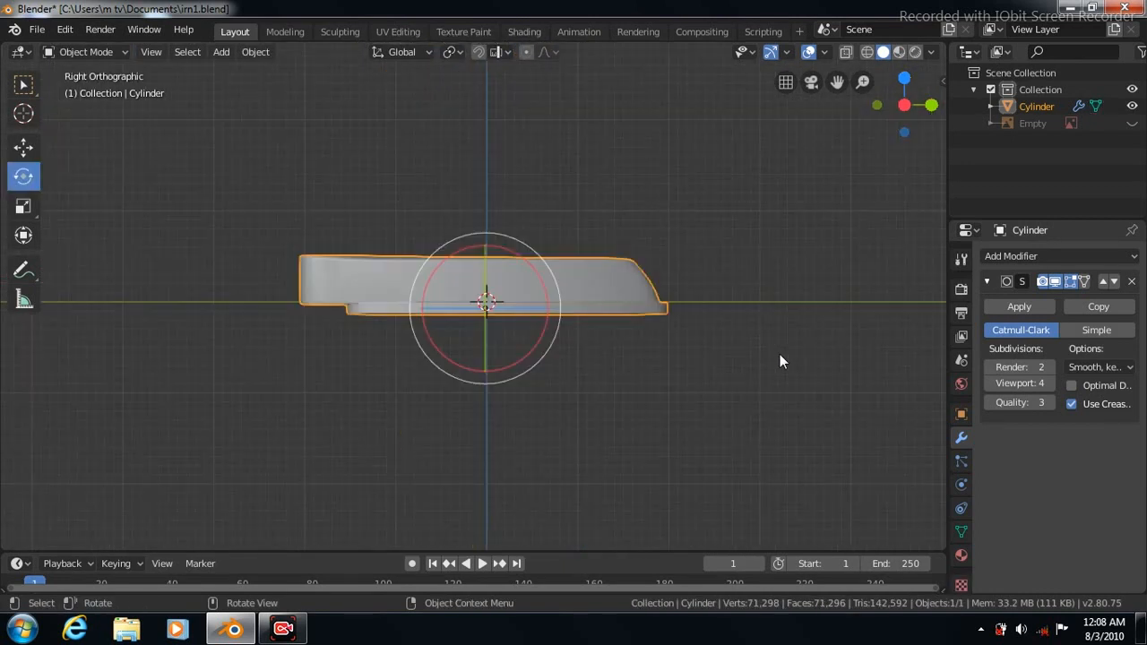
scroll(780, 354, "up", 2)
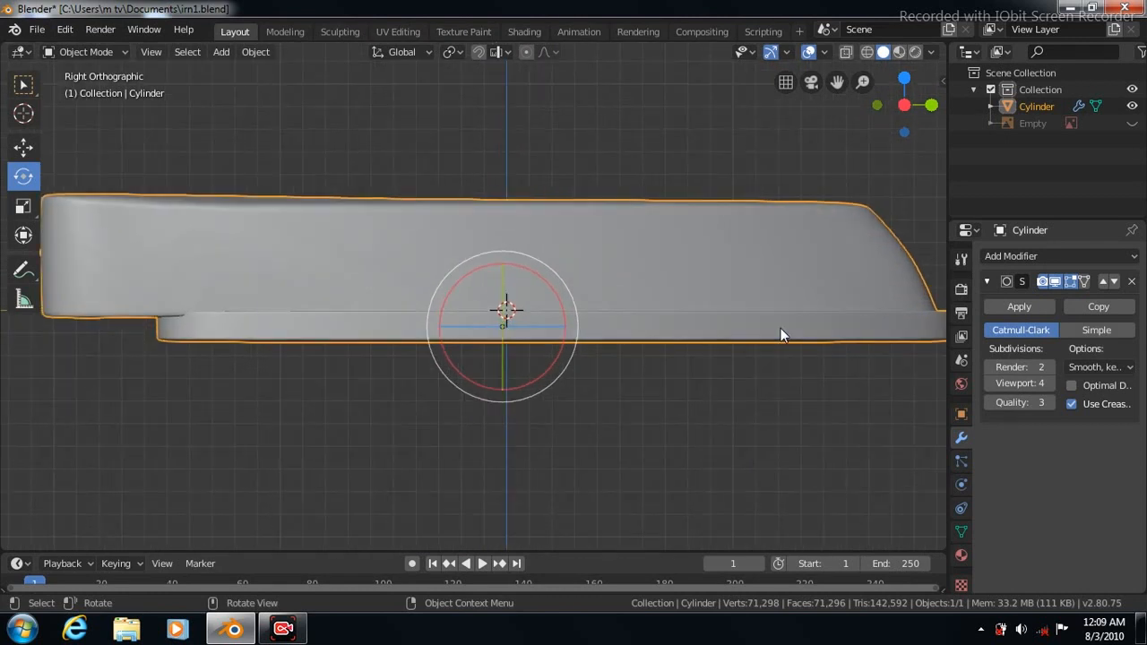
key("Tab")
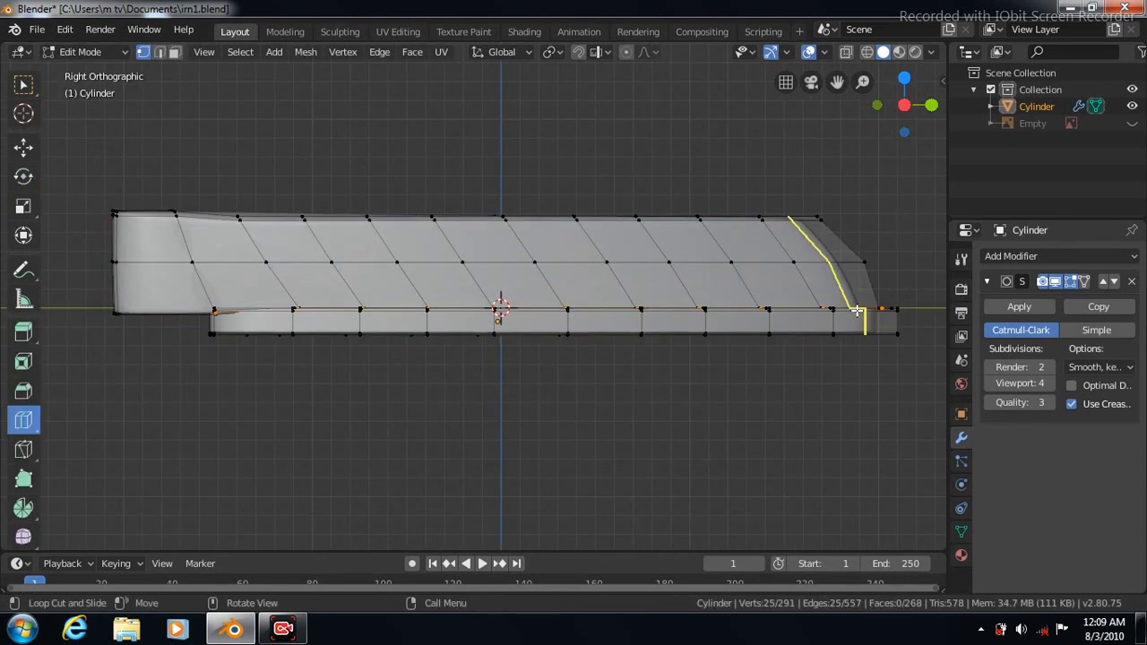
left_click_drag(860, 309, 884, 307)
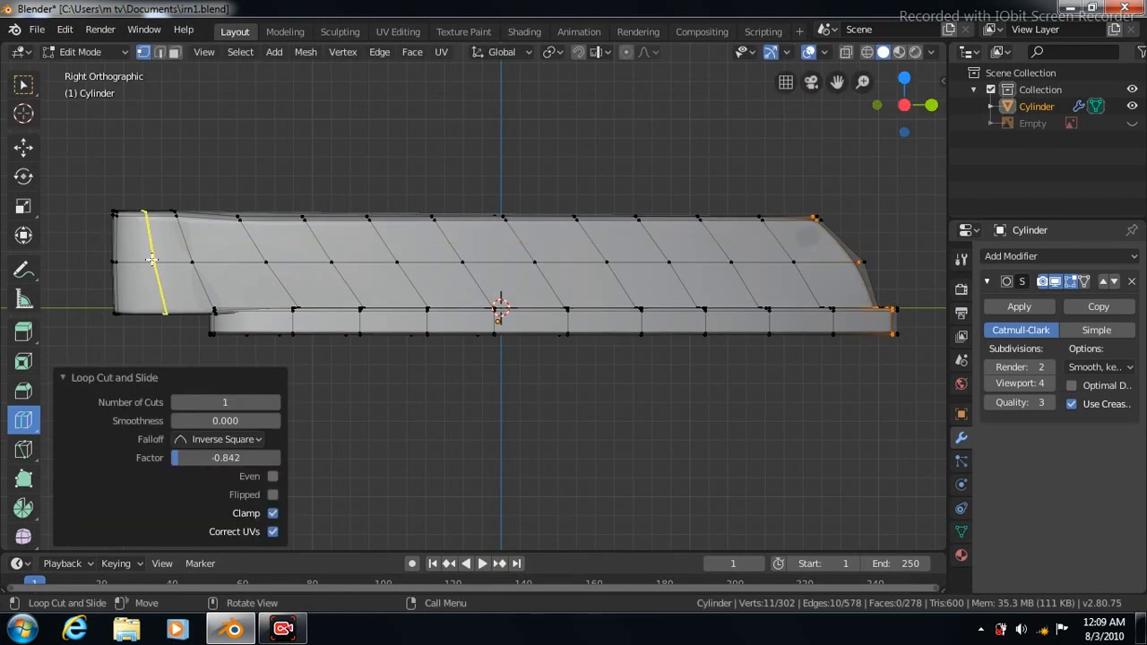
left_click_drag(154, 265, 111, 268)
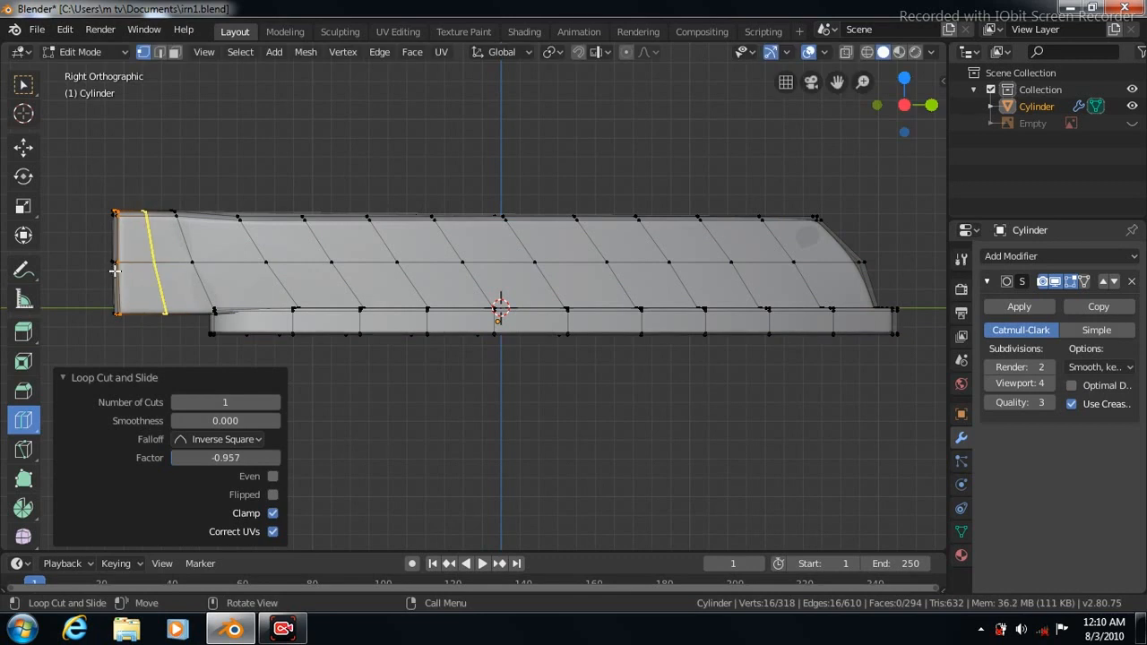
left_click_drag(252, 309, 222, 320)
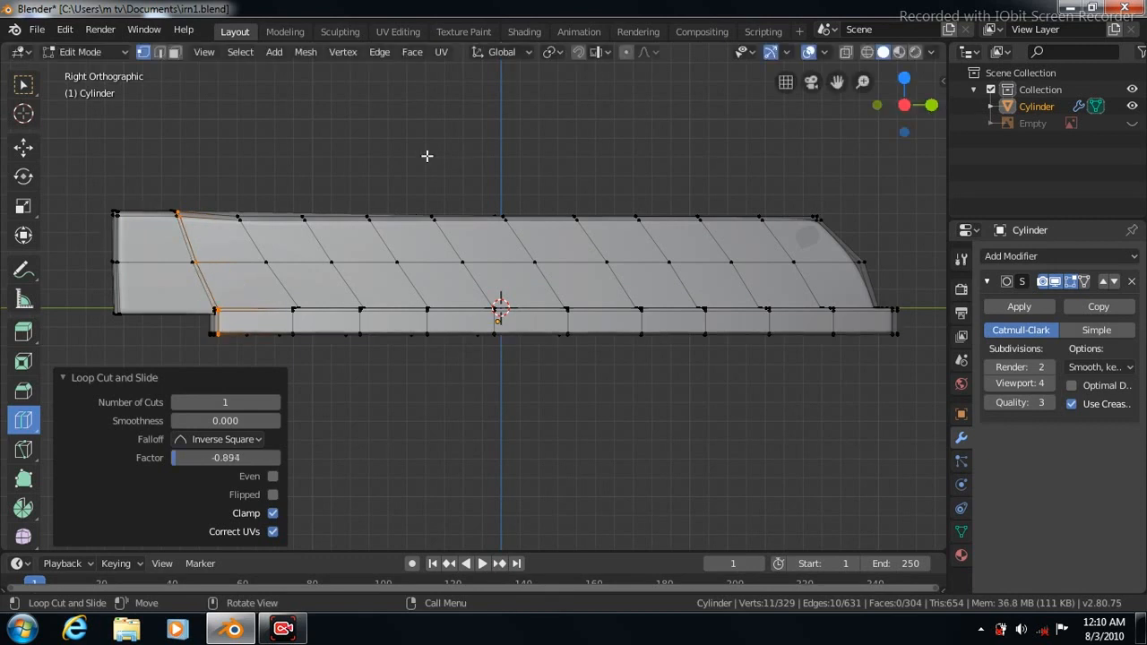
Step: Add a vertical loop cut near the nose on the left side of the iron at factor -0.767
key("KP_7")
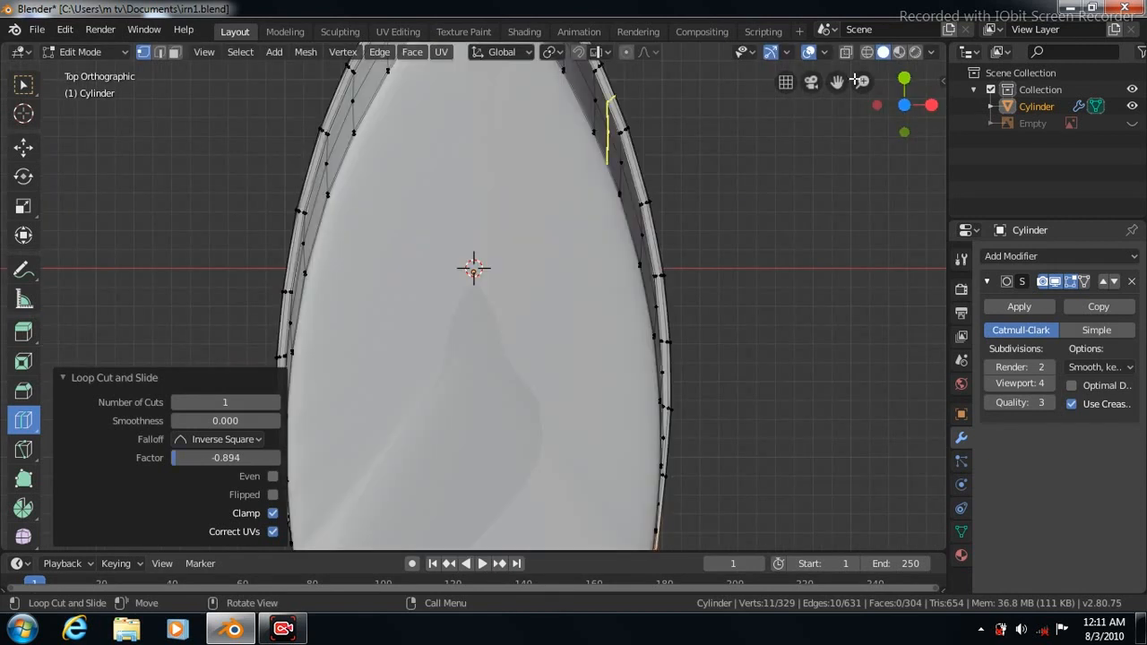
left_click_drag(836, 82, 789, 210)
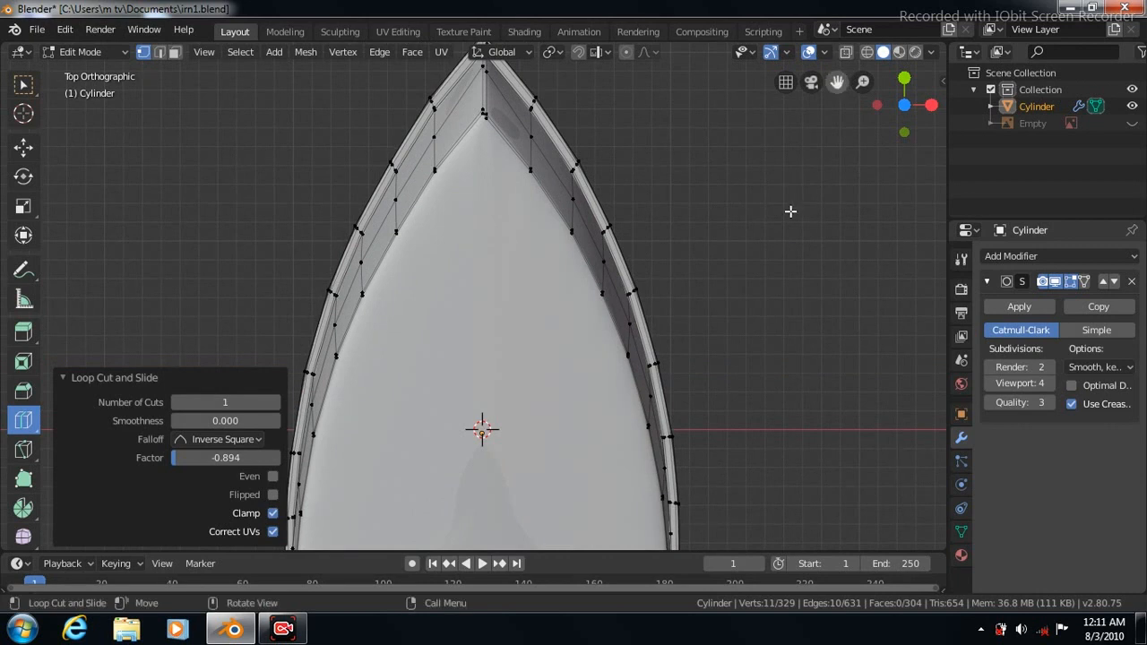
key("ctrl+KP_3")
left_click_drag(277, 263, 251, 257)
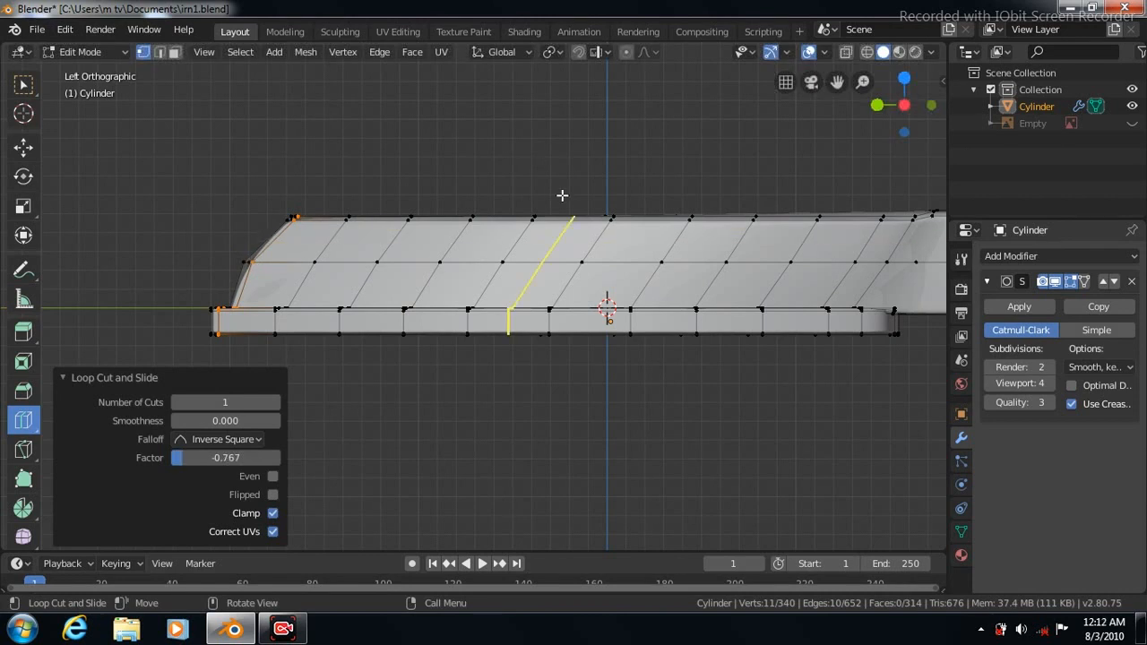
Step: Add a vertical loop cut at the rear of the body's left side at factor -0.737 and one near each side edge of the back face
left_click_drag(876, 310, 896, 312)
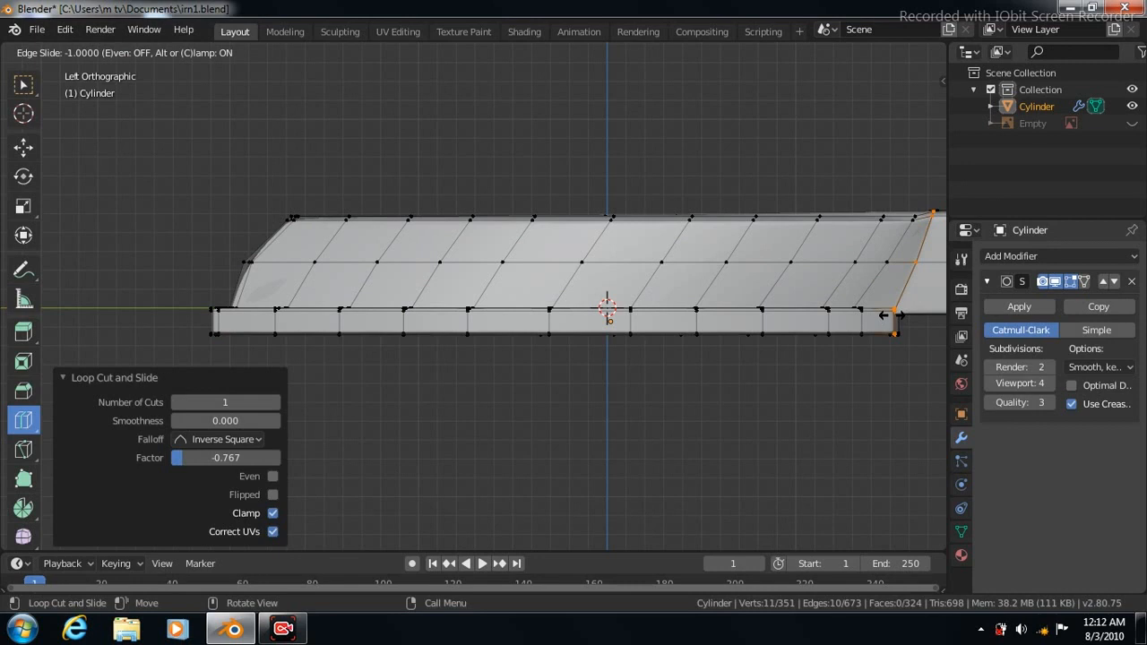
left_click_drag(886, 315, 857, 335)
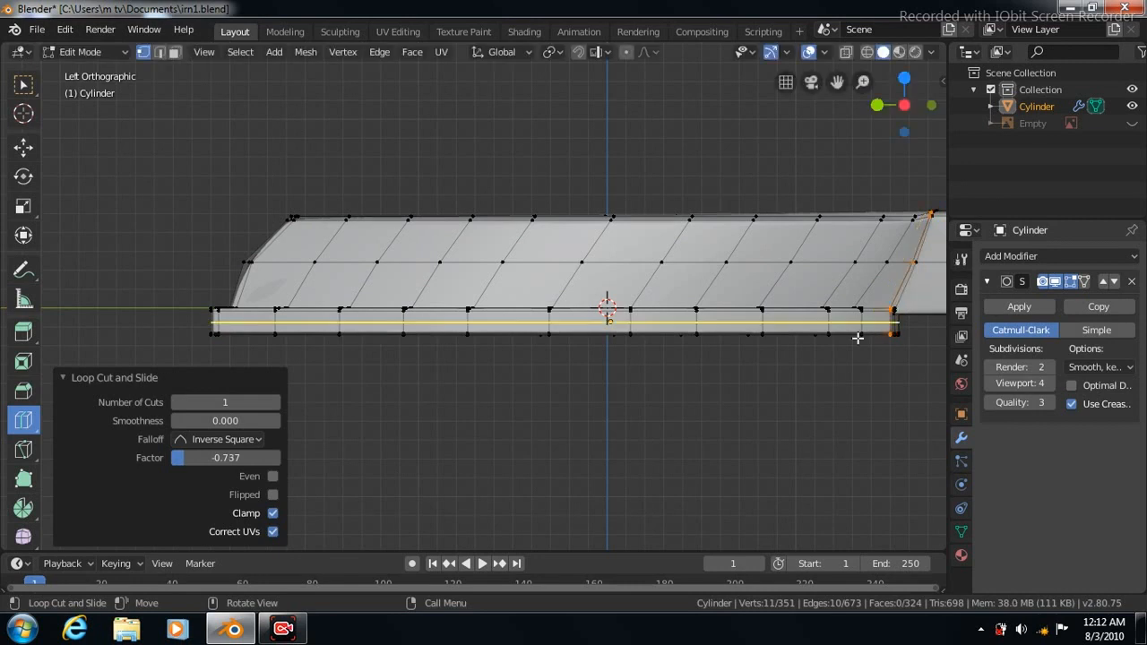
key("KP_1")
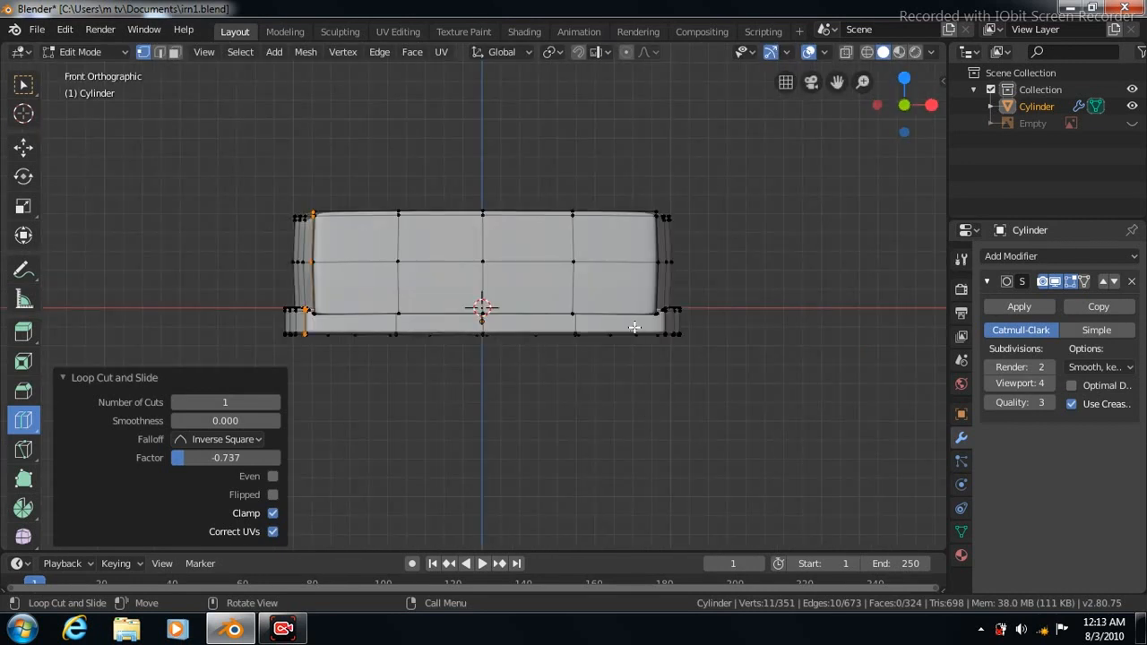
left_click_drag(621, 327, 653, 329)
left_click_drag(354, 314, 311, 321)
key("Tab")
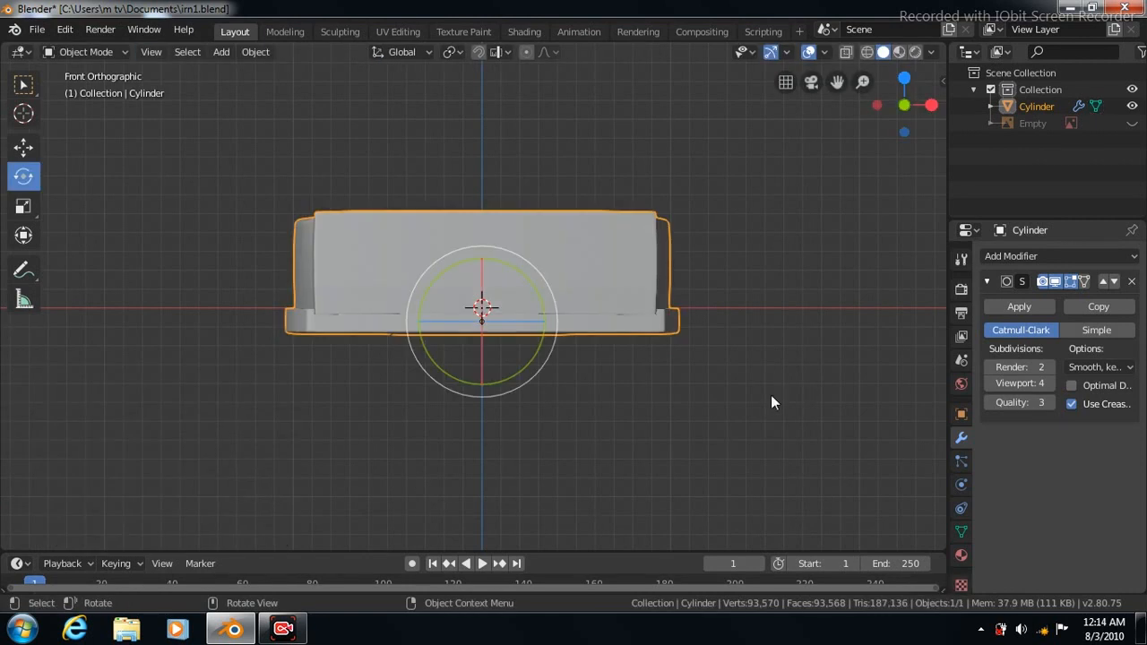
Step: Inset the large top face of the iron body with a thickness of about 0.0357 m
key("KP_7")
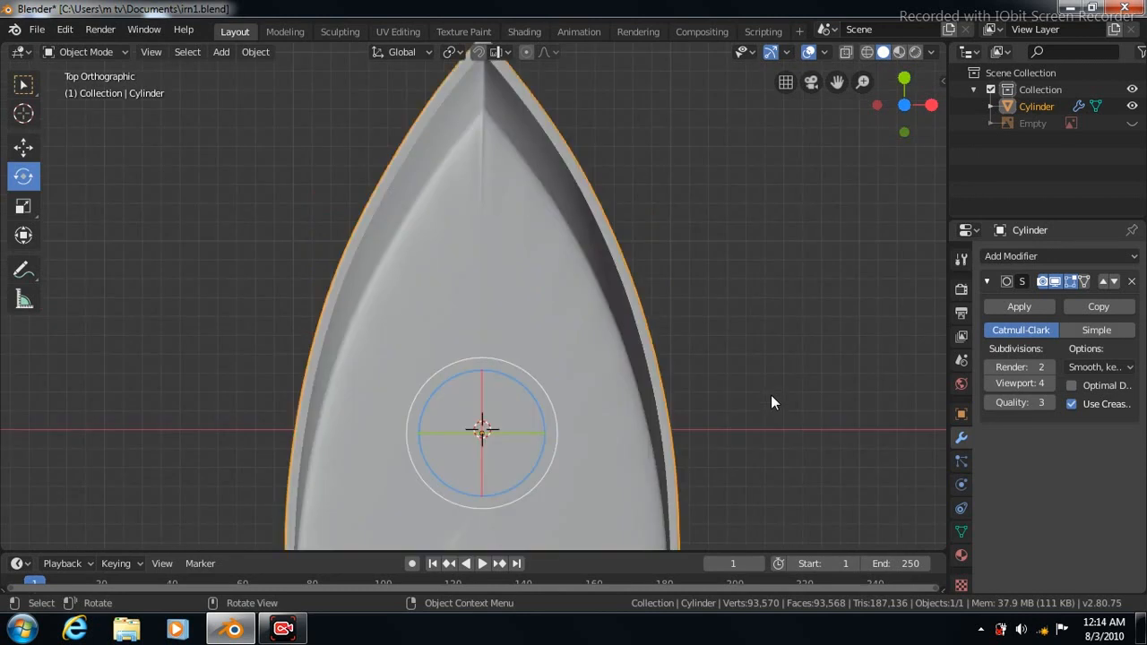
scroll(771, 394, "down", 1)
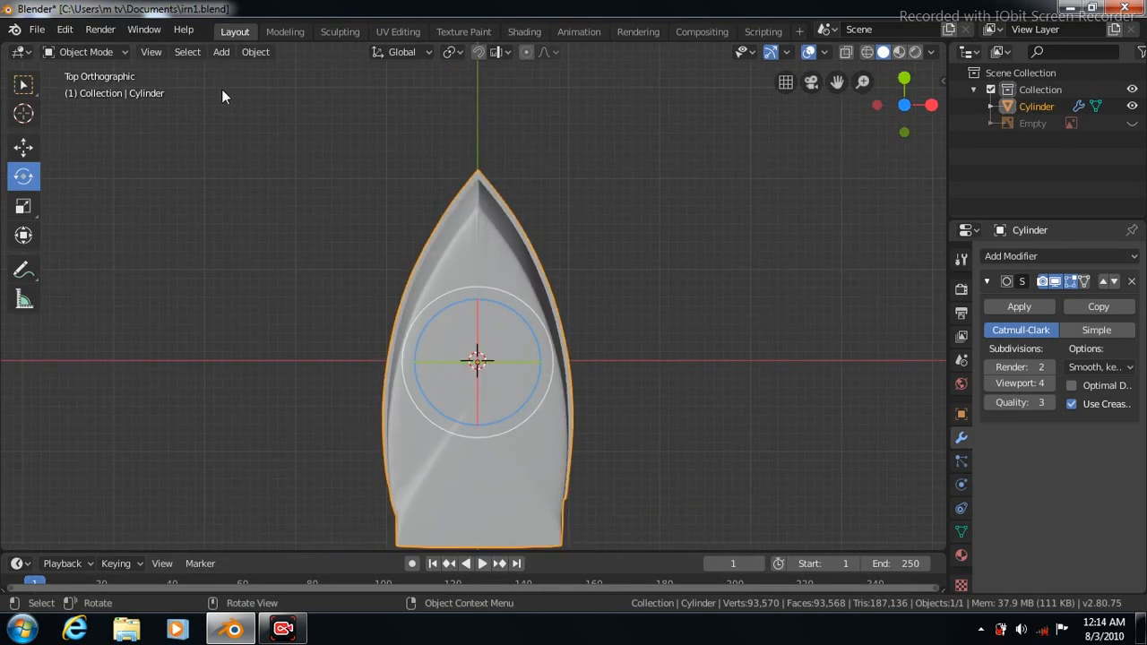
key("Tab")
left_click(175, 52)
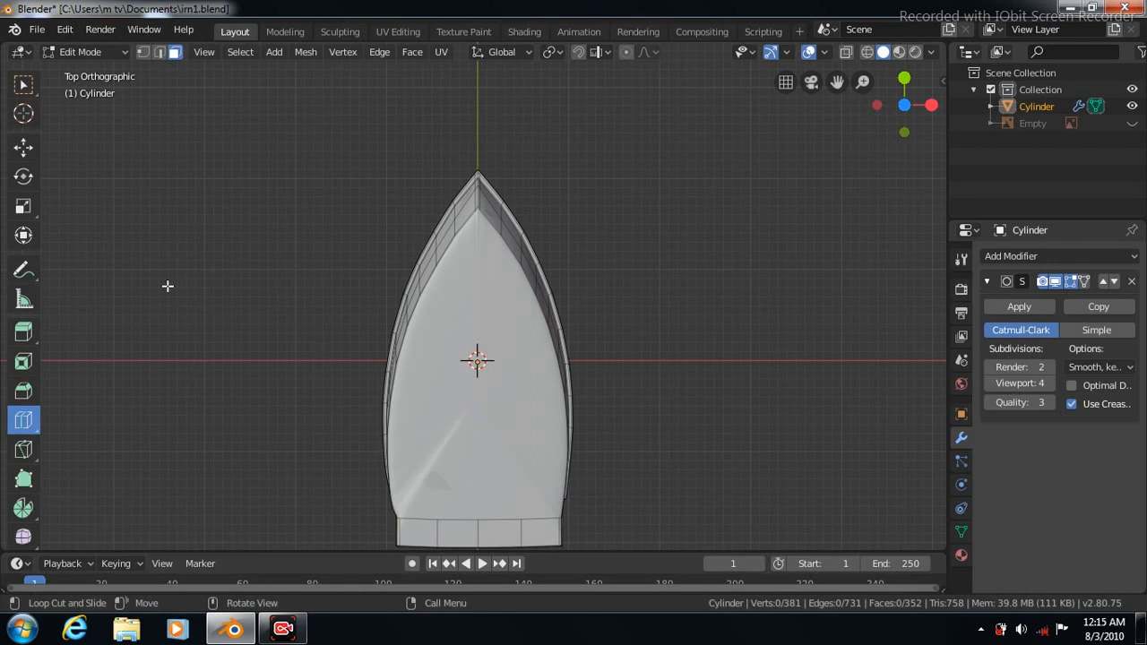
left_click(27, 90)
left_click(476, 455)
left_click(409, 52)
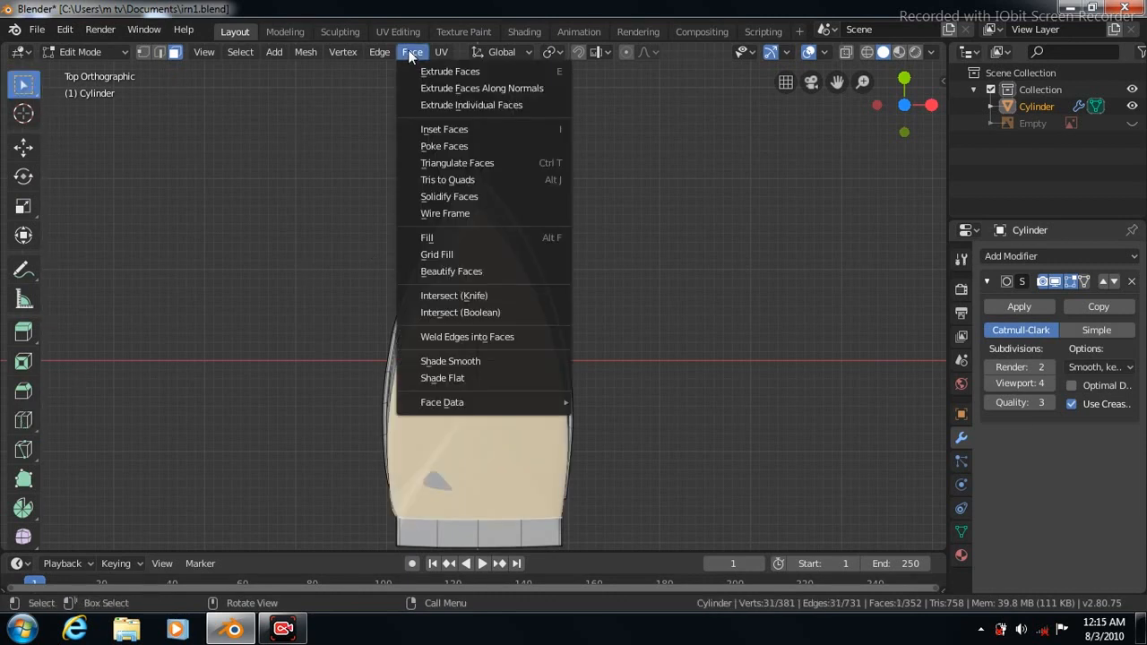
left_click(452, 127)
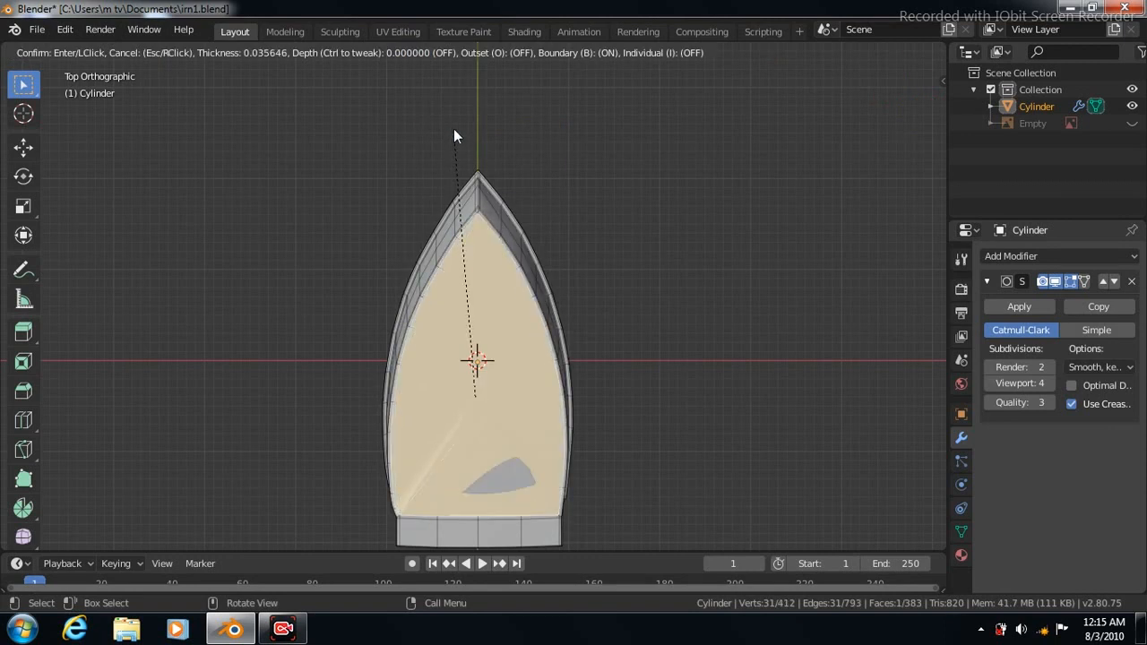
left_click(453, 128)
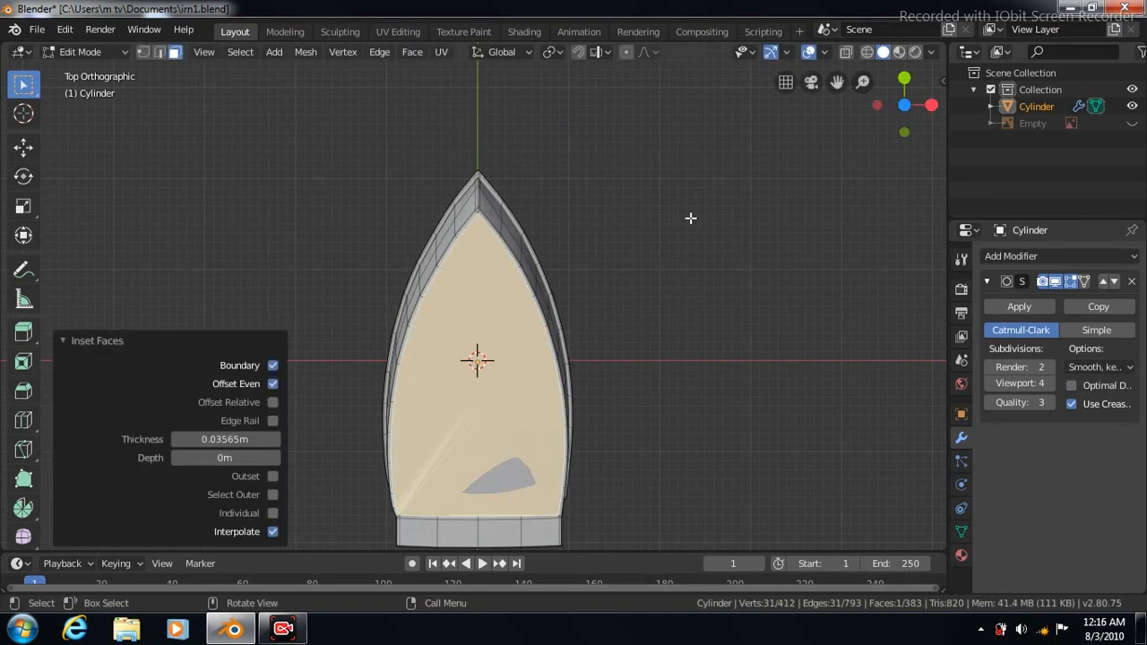
Step: Examine the iron body's top surface and side profile from the right and in perspective, both smoothed and as an editable mesh
key("KP_3")
scroll(691, 240, "up", 3)
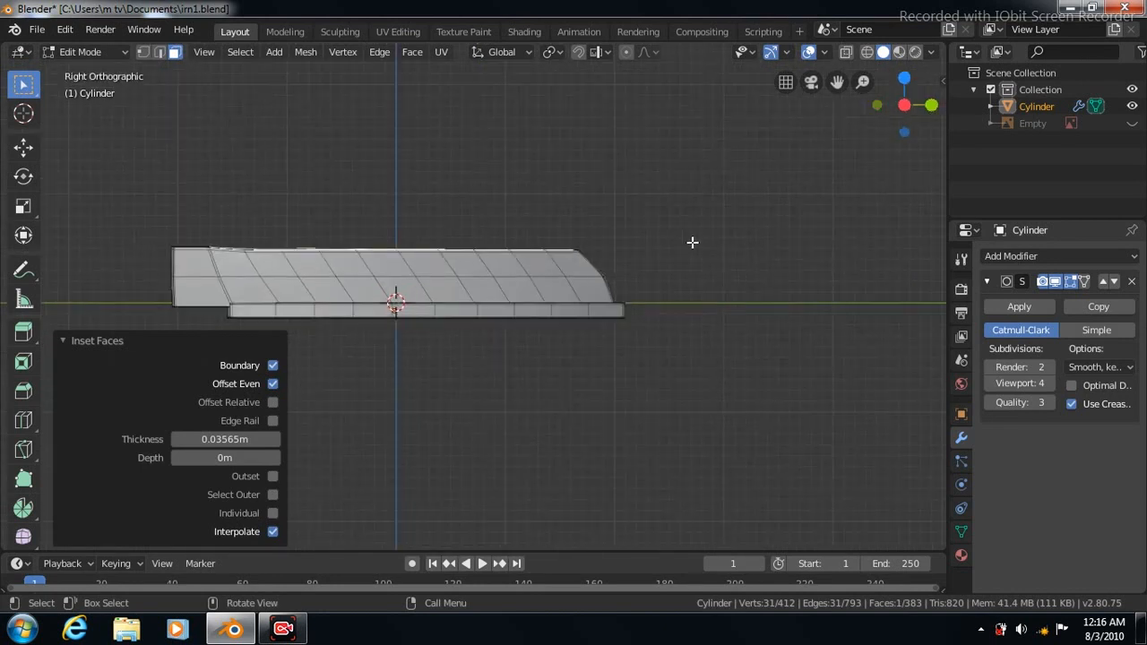
left_click_drag(836, 81, 1017, 81)
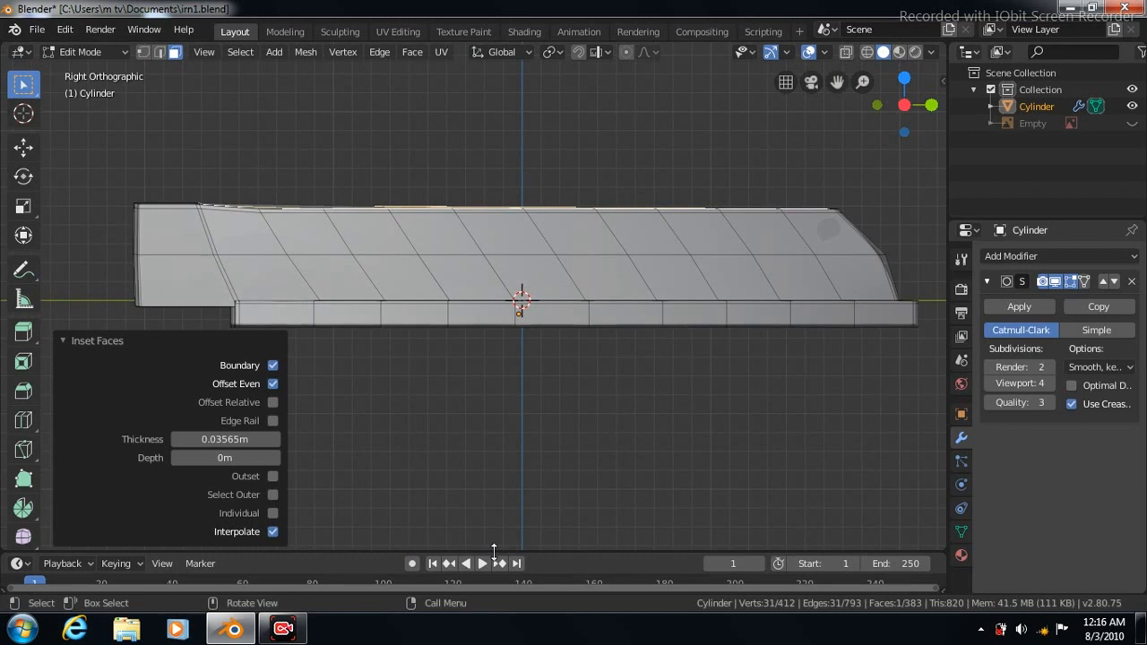
key("KP_8")
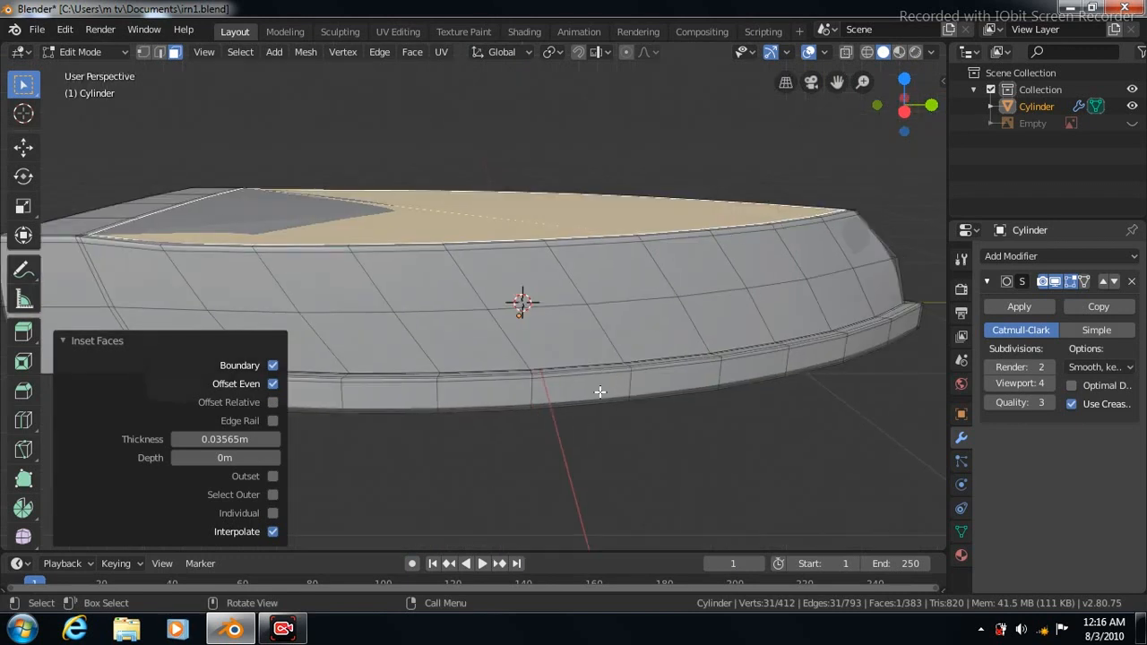
left_click(143, 51)
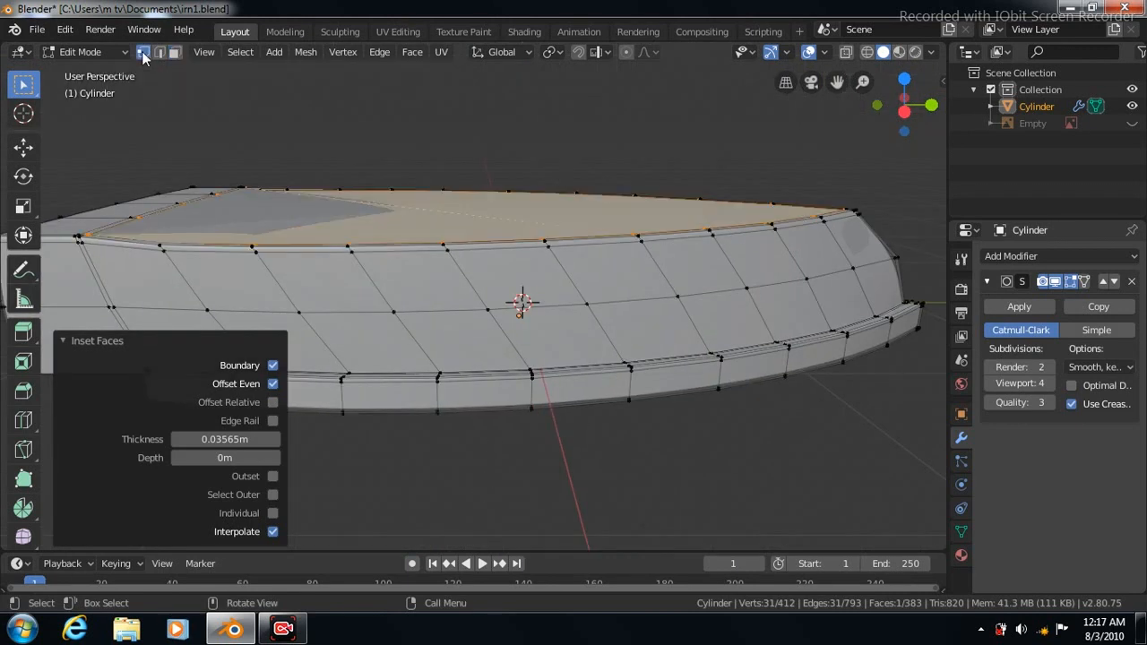
key("Tab")
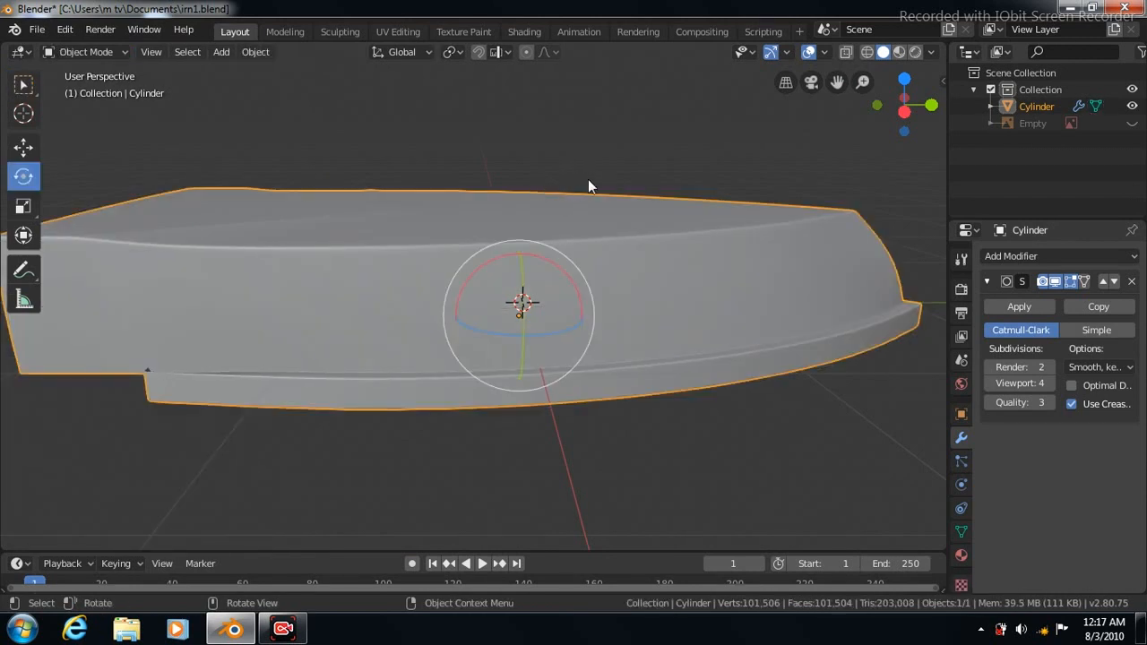
key("KP_3")
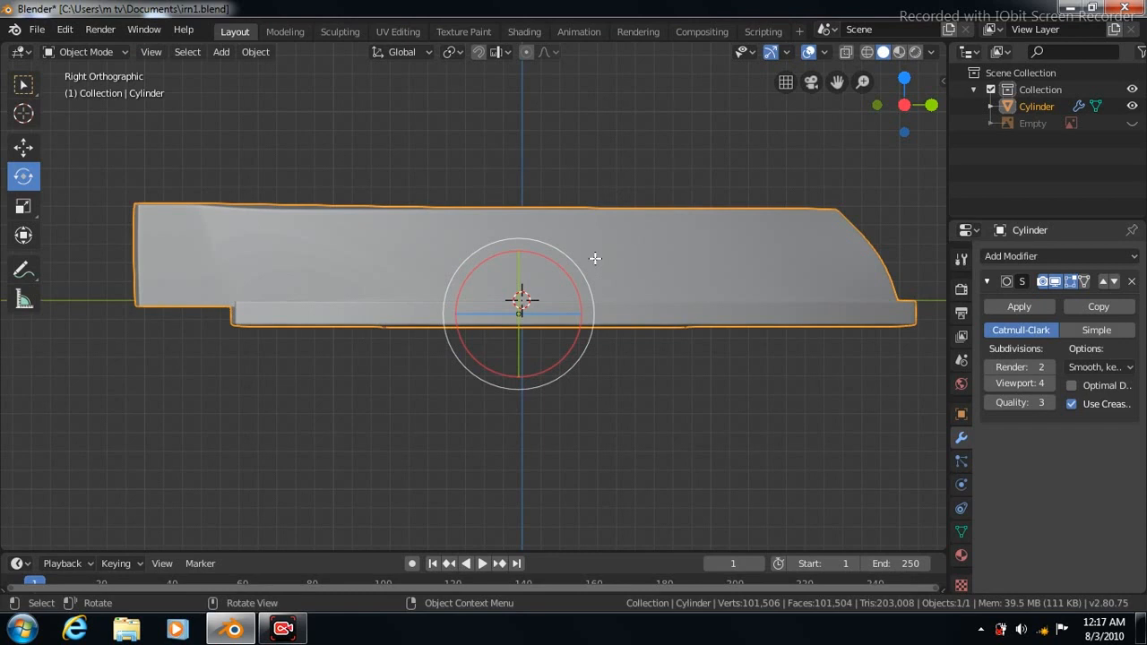
key("Tab")
scroll(610, 443, "up", 2)
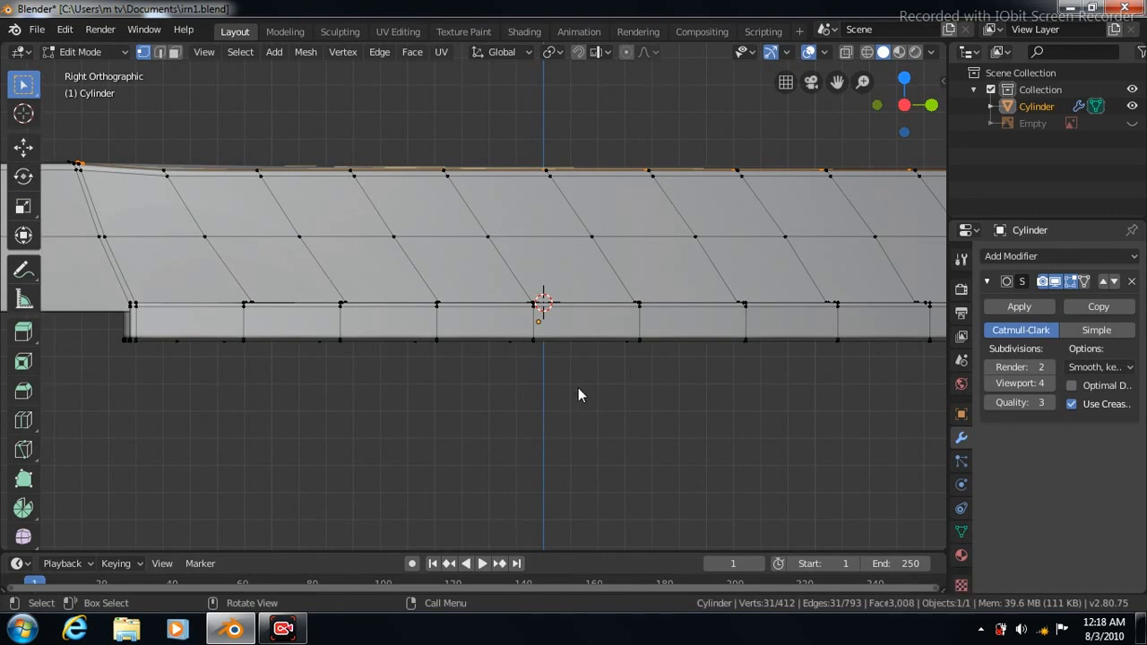
Step: Add a separate cylinder object with 7 vertices at the origin
key("Tab")
left_click(375, 416)
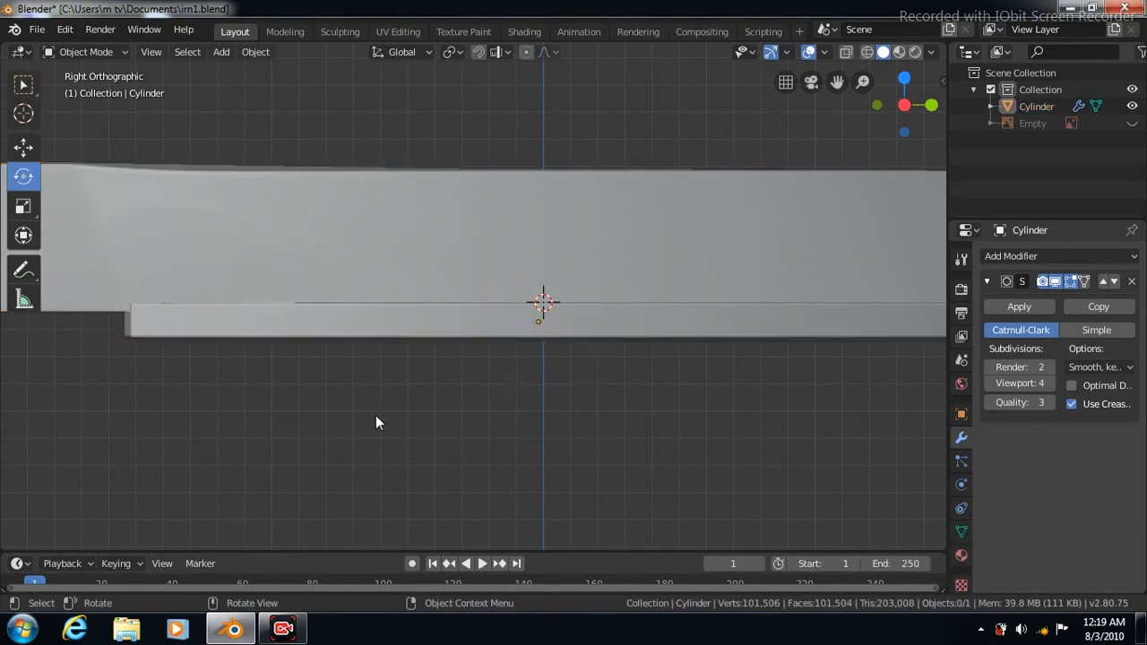
scroll(375, 420, "down", 2)
scroll(385, 398, "down", 1)
left_click(220, 51)
mouse_move(229, 71)
left_click(382, 156)
left_click(222, 336)
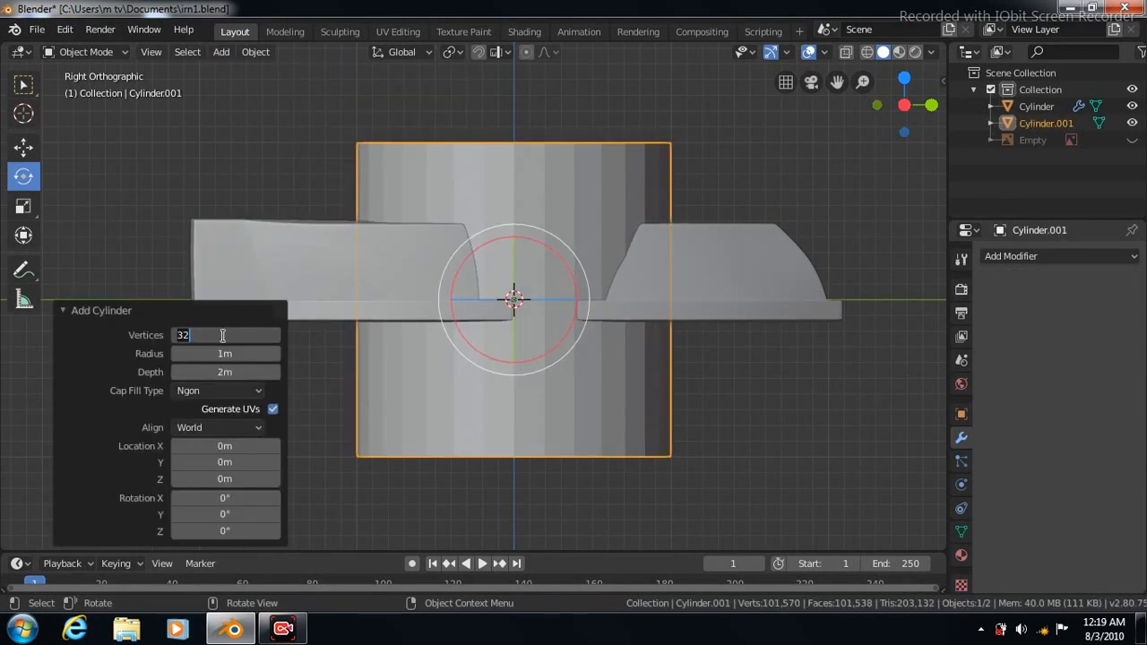
type("7")
key("Return")
Step: Scale the seven-sided cylinder uniformly to 0.604 and raise it 1.09 m along Z
left_click(24, 209)
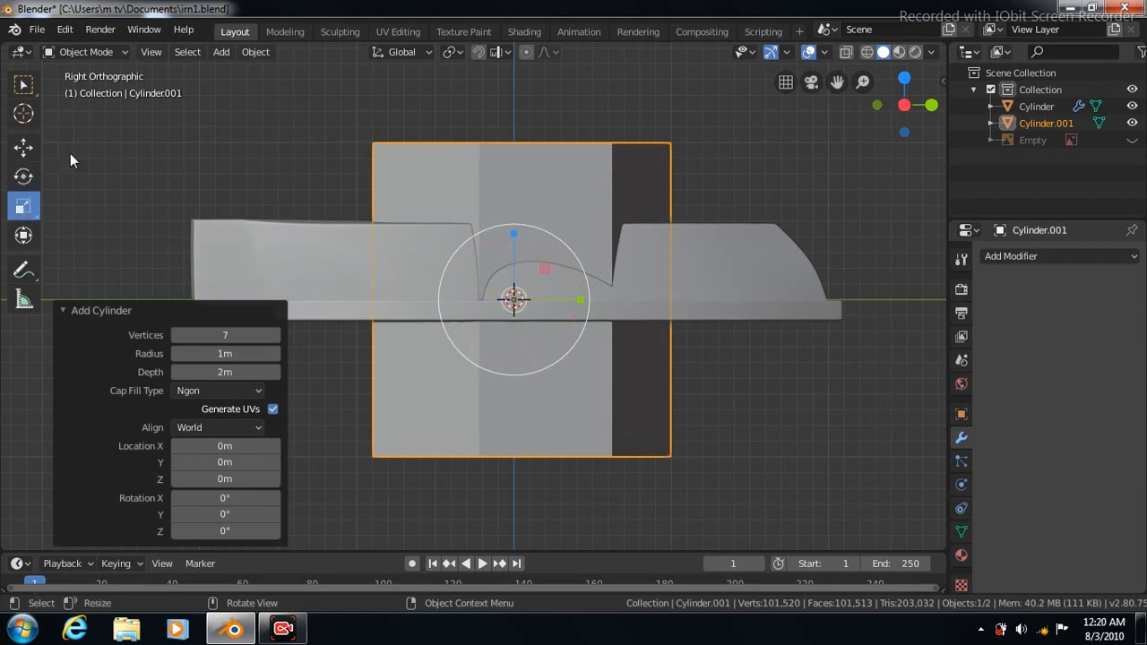
key("s")
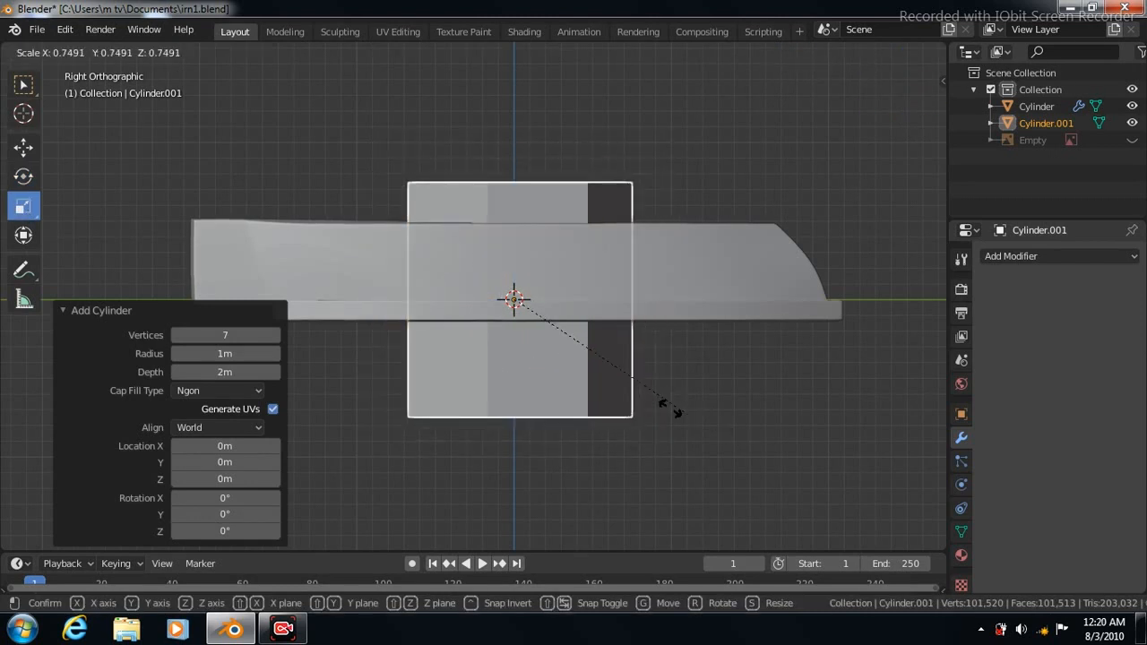
left_click(651, 397)
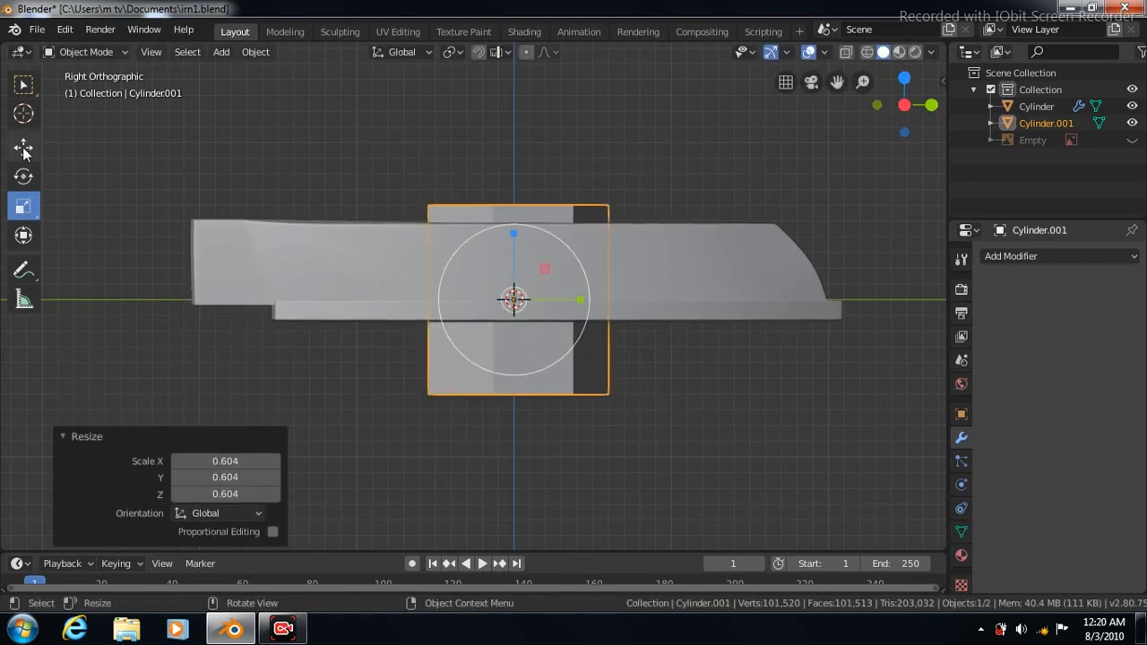
left_click(23, 146)
left_click_drag(513, 232, 505, 60)
Step: Shrink the raised cylinder uniformly by a factor of 0.682
left_click(24, 206)
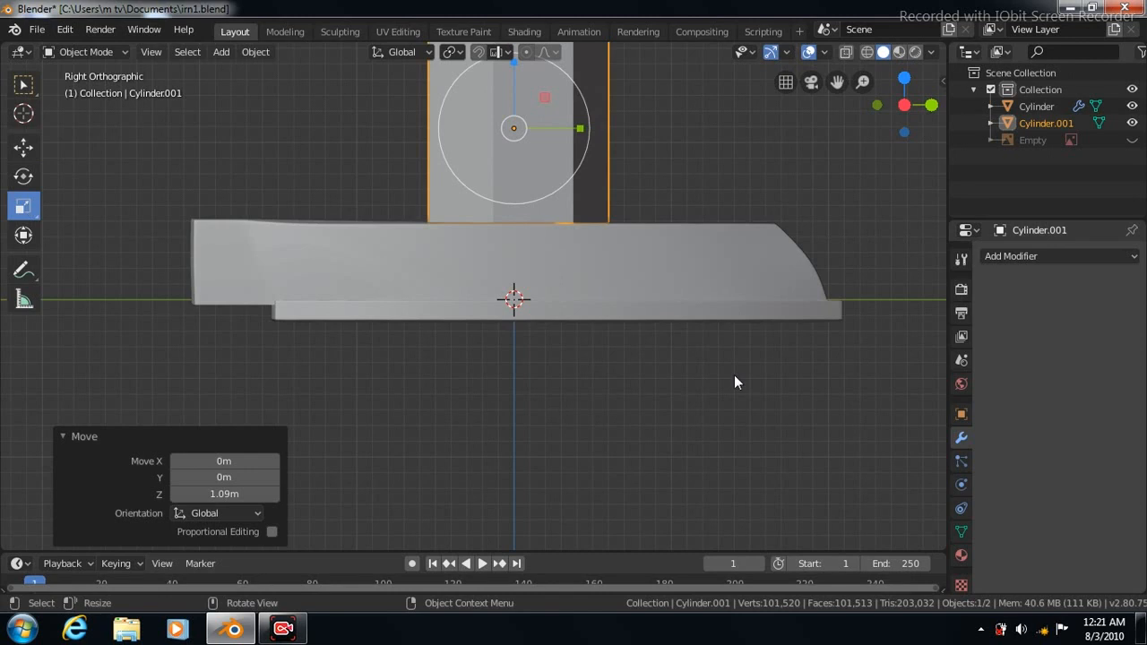
key("s")
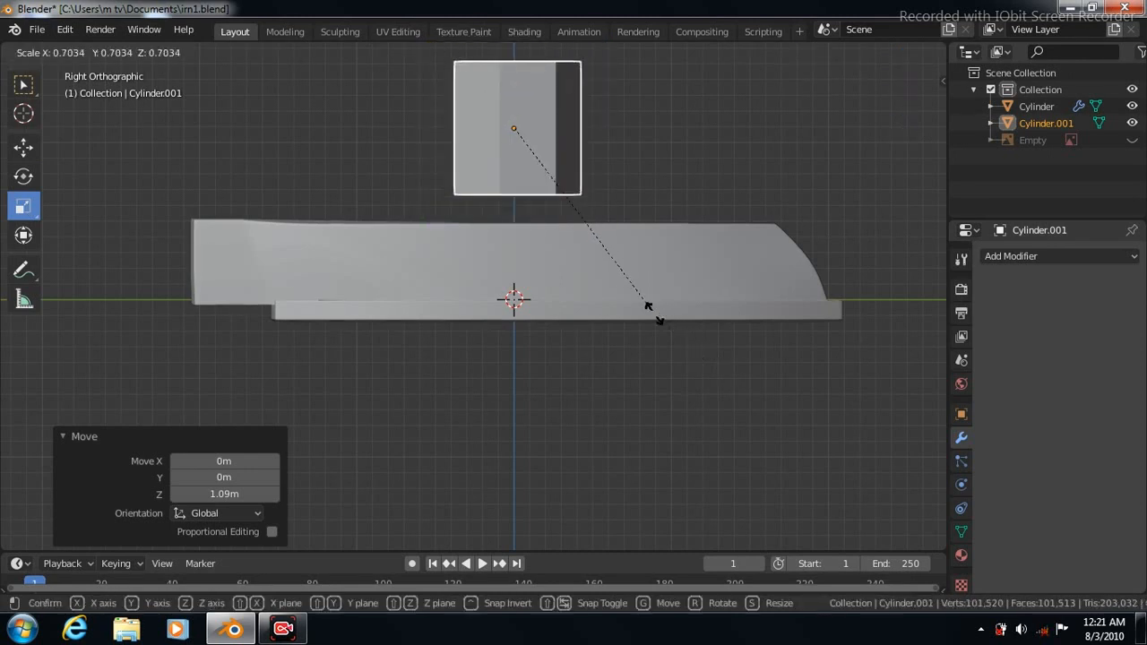
left_click(648, 303)
Step: Move the cylinder forward along Y to sit above the nose, and lower it by 0.16 m
key("shift+space")
key("g")
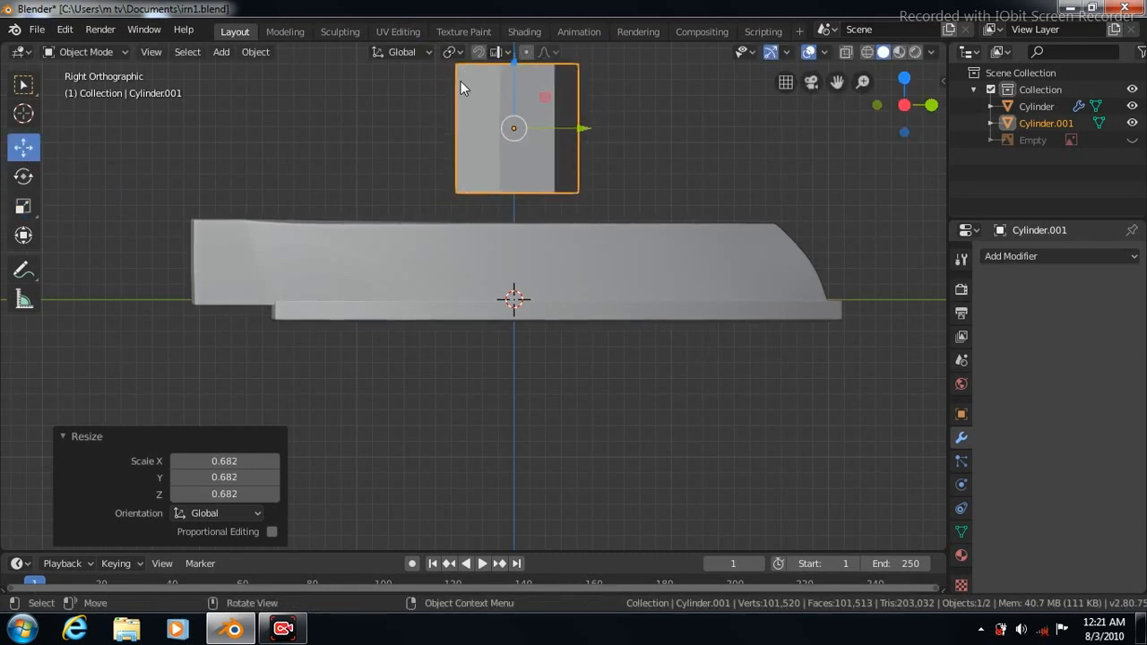
key("g")
key("y")
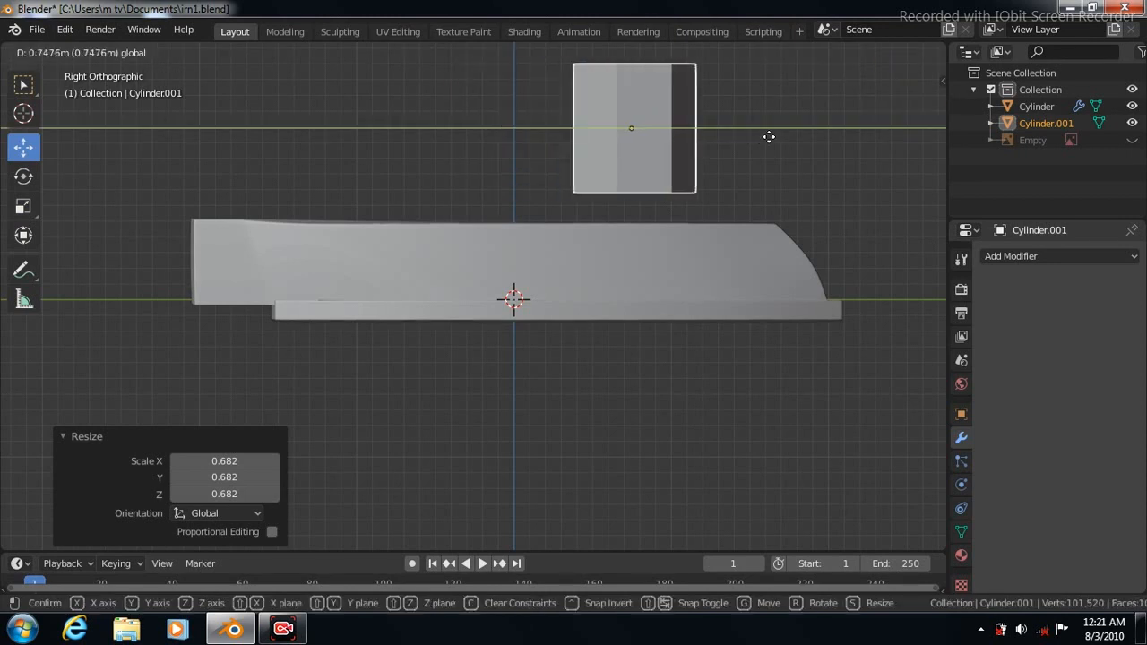
left_click(792, 132)
key("g")
key("z")
left_click(700, 82)
key("KP_7")
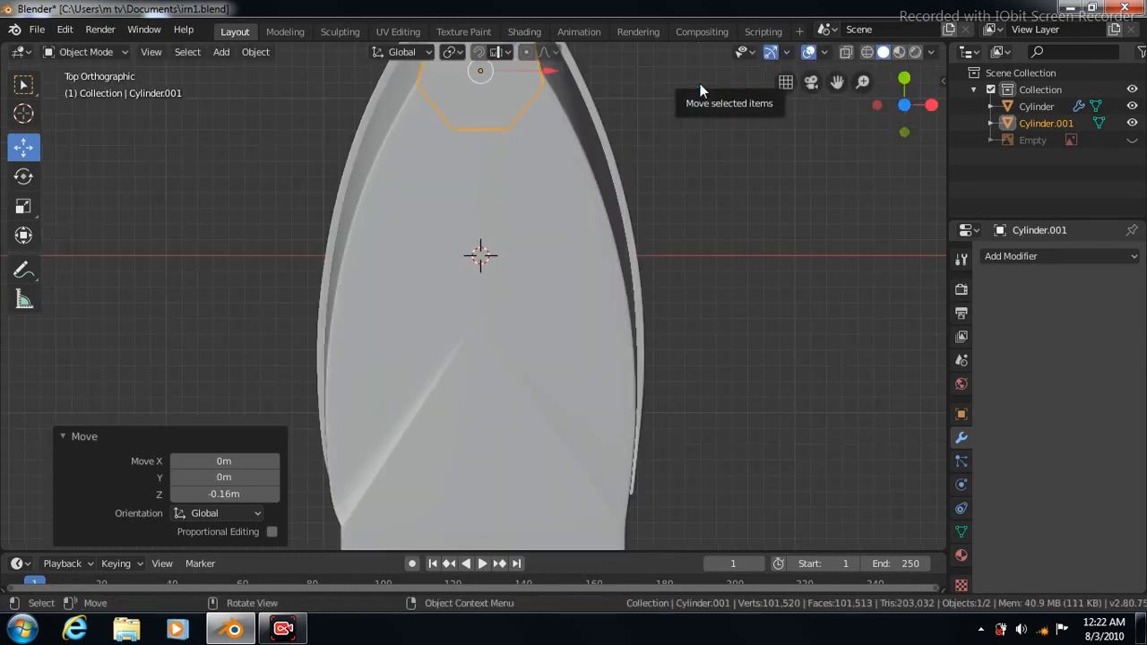
left_click_drag(837, 81, 848, 183)
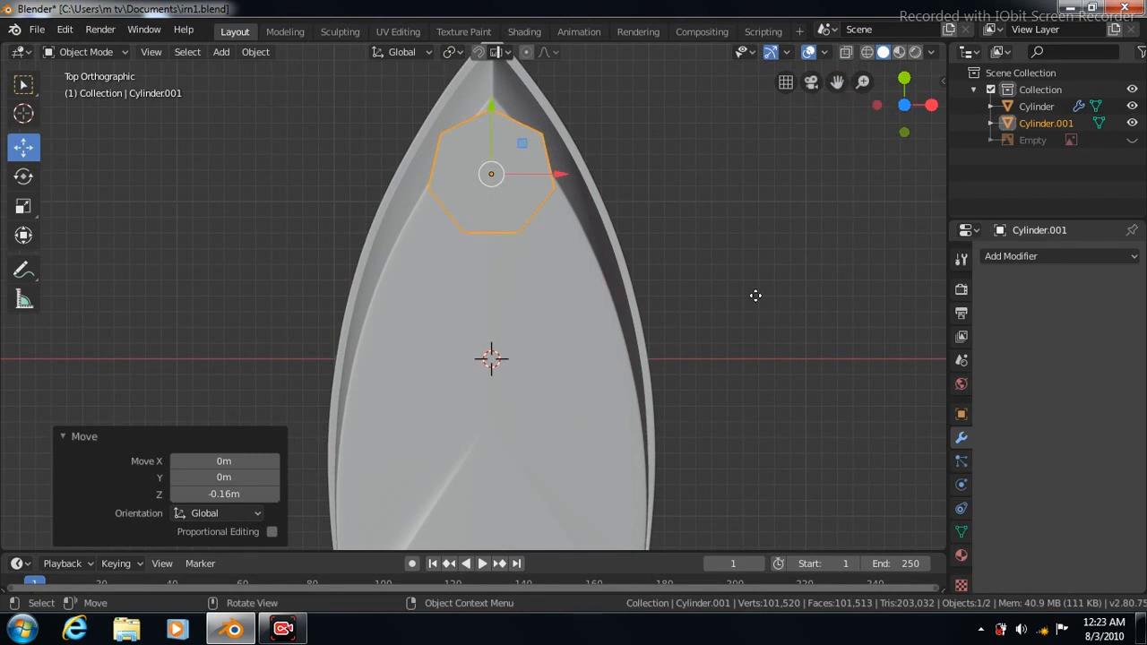
Step: Add a horizontal loop cut near the cylinder's lower end at factor 0.714
key("KP_3")
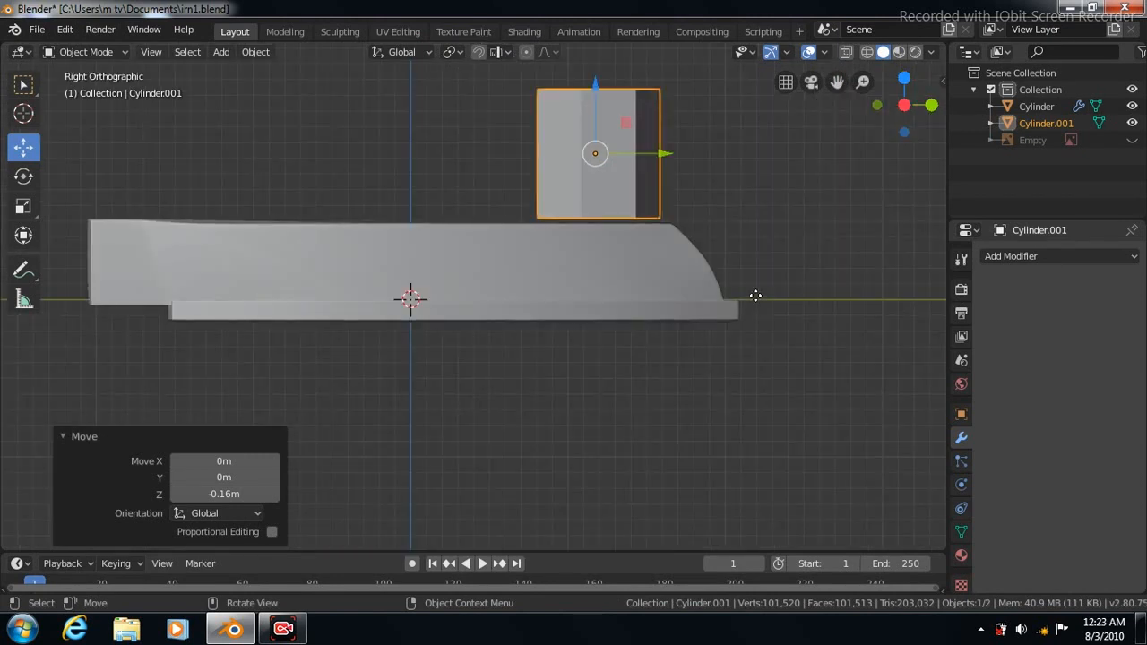
key("Tab")
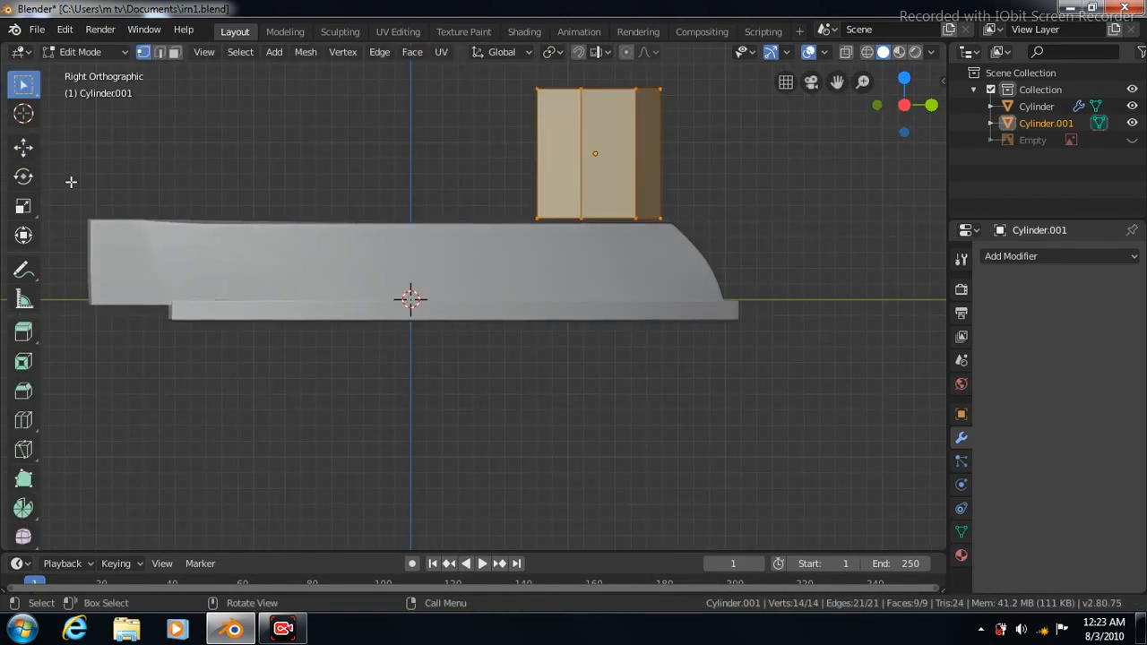
left_click(24, 421)
left_click_drag(629, 155, 630, 199)
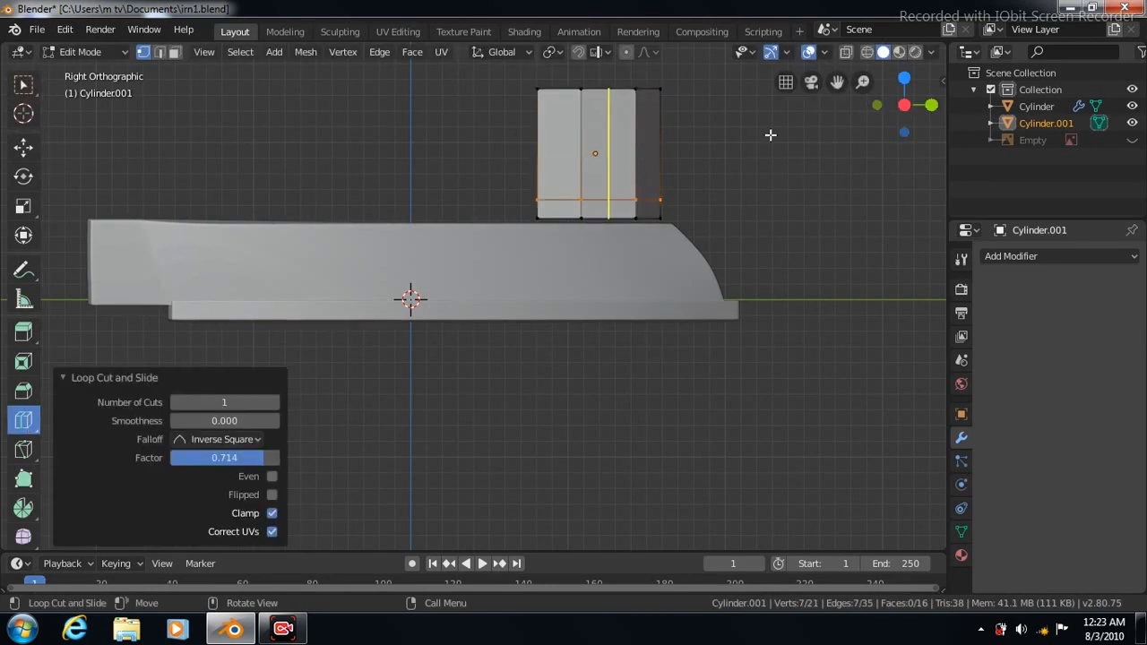
Step: Turn on X-ray, select the pair of front side vertices on the cylinder's two lowest rings, and scale them to 0.573 along X
left_click(846, 52)
key("w")
key("b")
left_click_drag(627, 190, 651, 226)
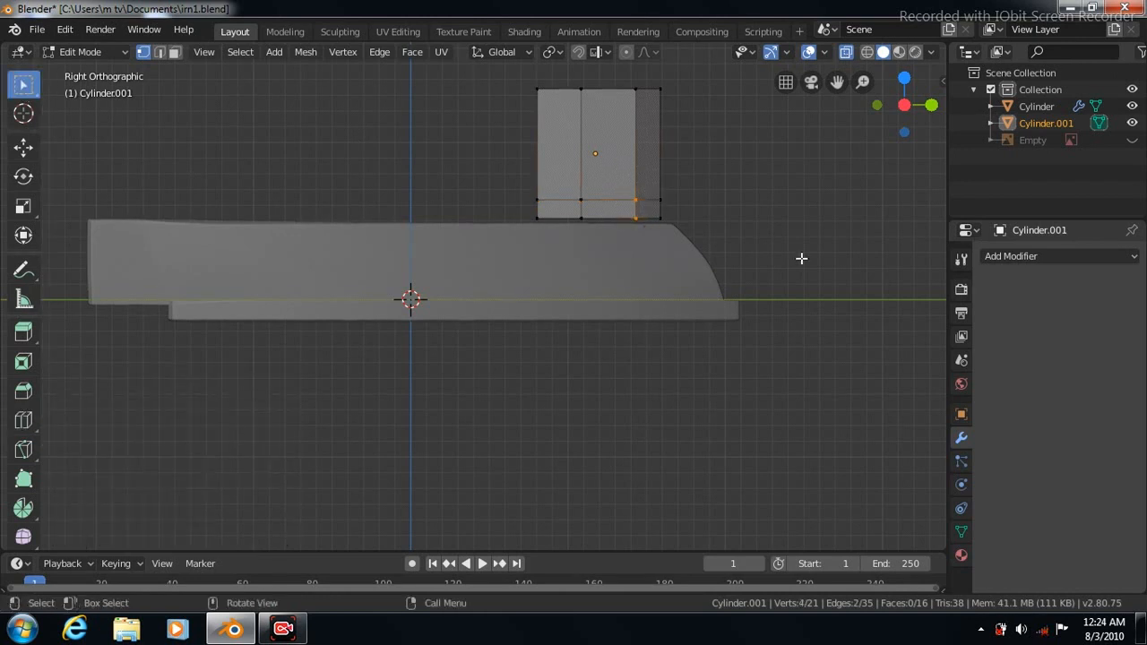
key("KP_7")
left_click(24, 146)
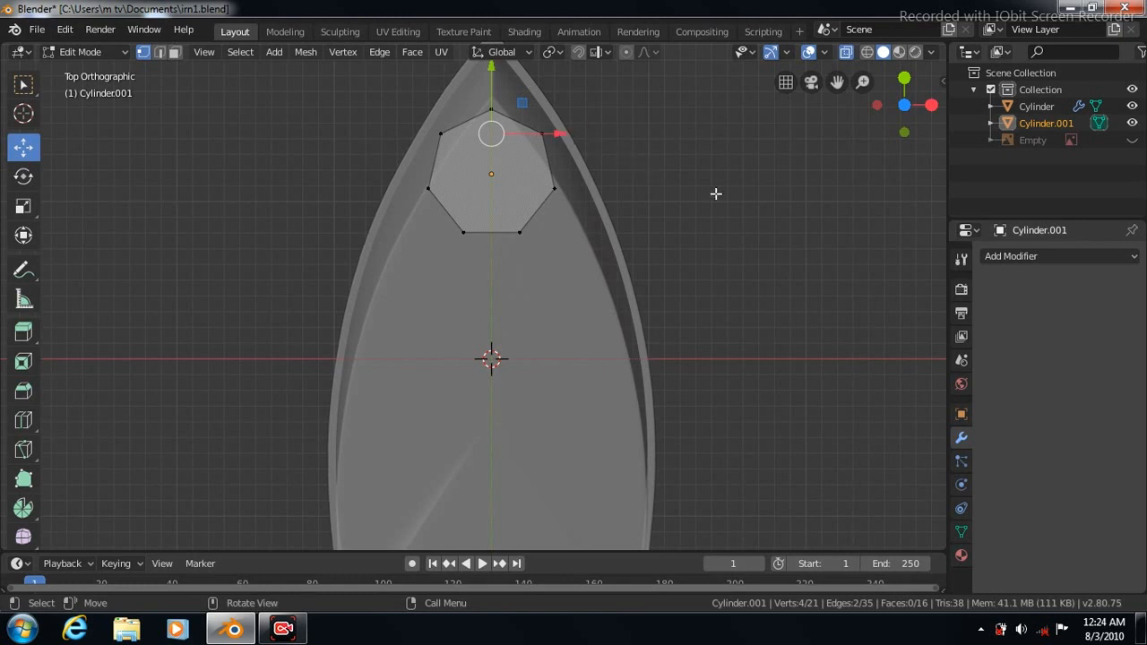
left_click(23, 206)
left_click_drag(556, 133, 527, 144)
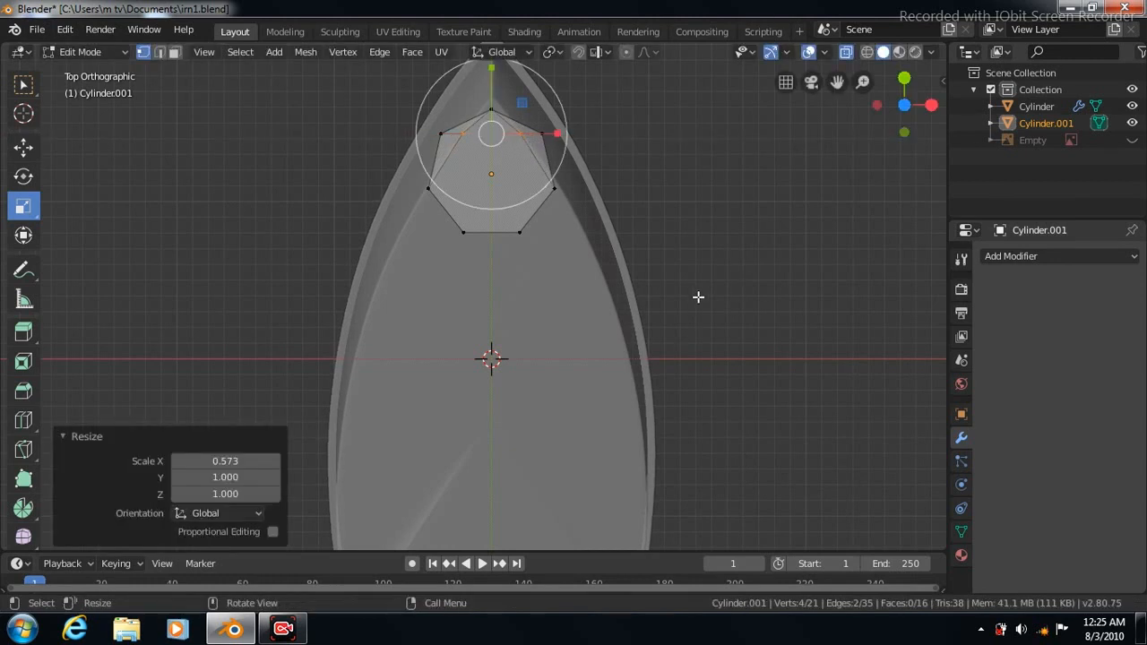
key("KP_3")
left_click(23, 84)
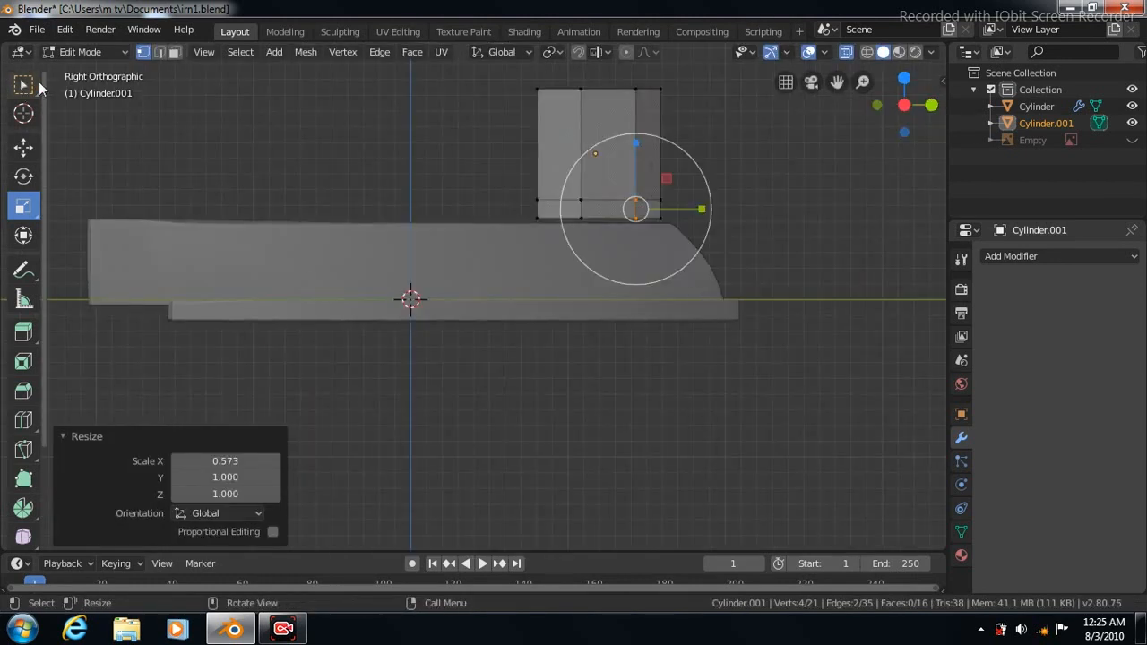
Step: Select the four rear vertices on the cylinder's two lowest rings
left_click_drag(527, 182, 553, 225)
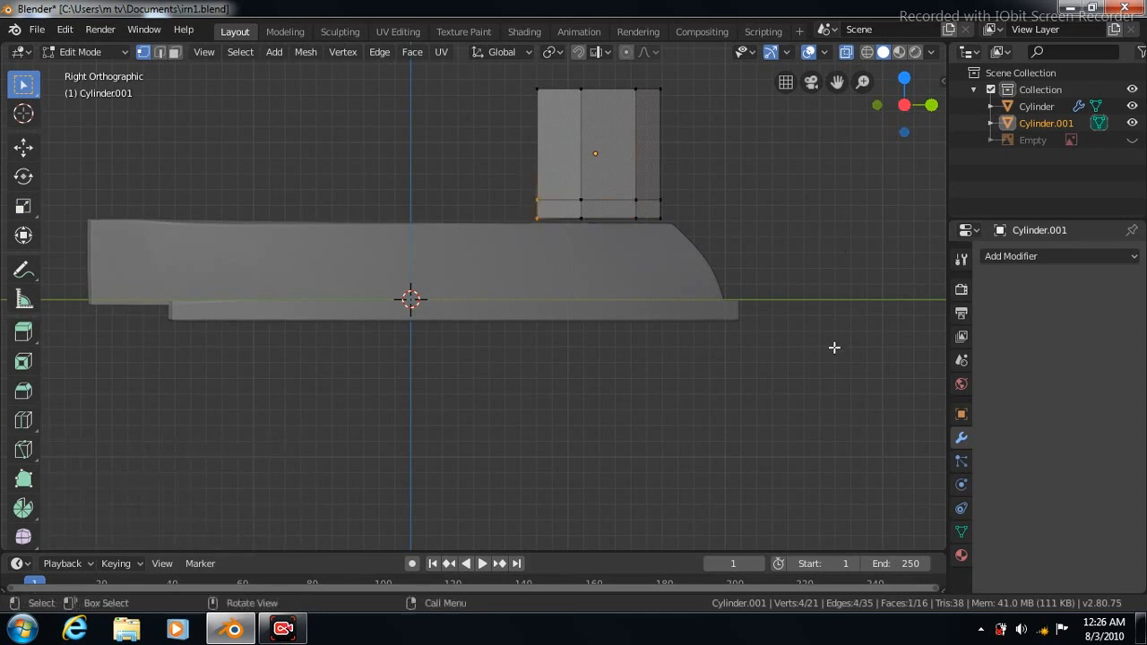
key("KP_7")
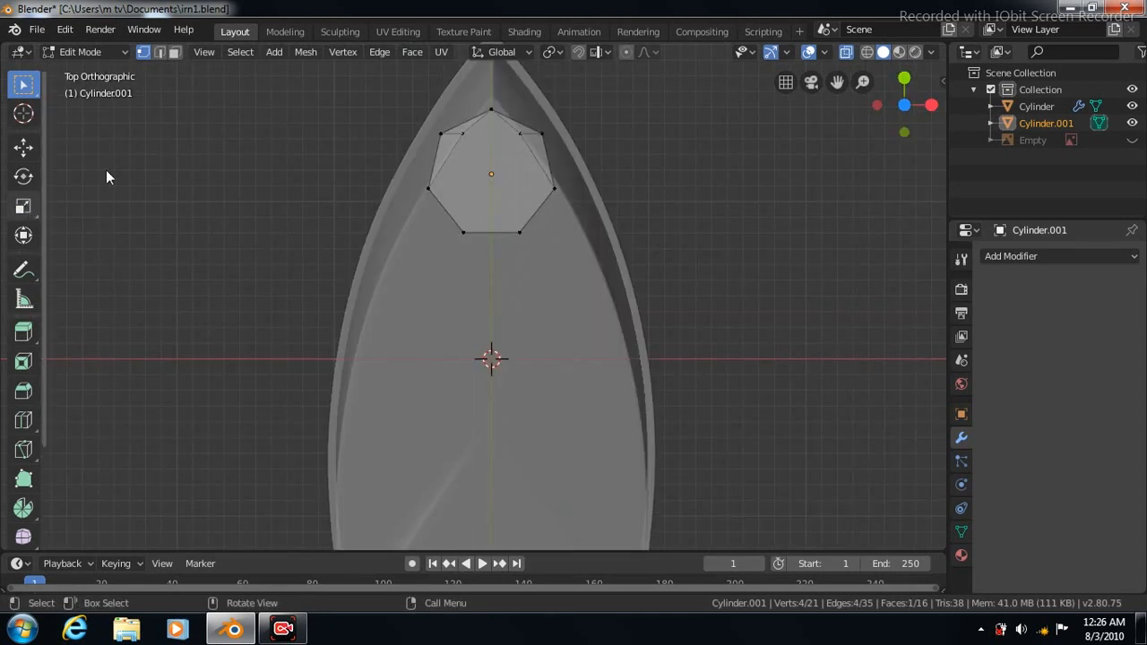
left_click(24, 205)
left_click(23, 146)
key("g")
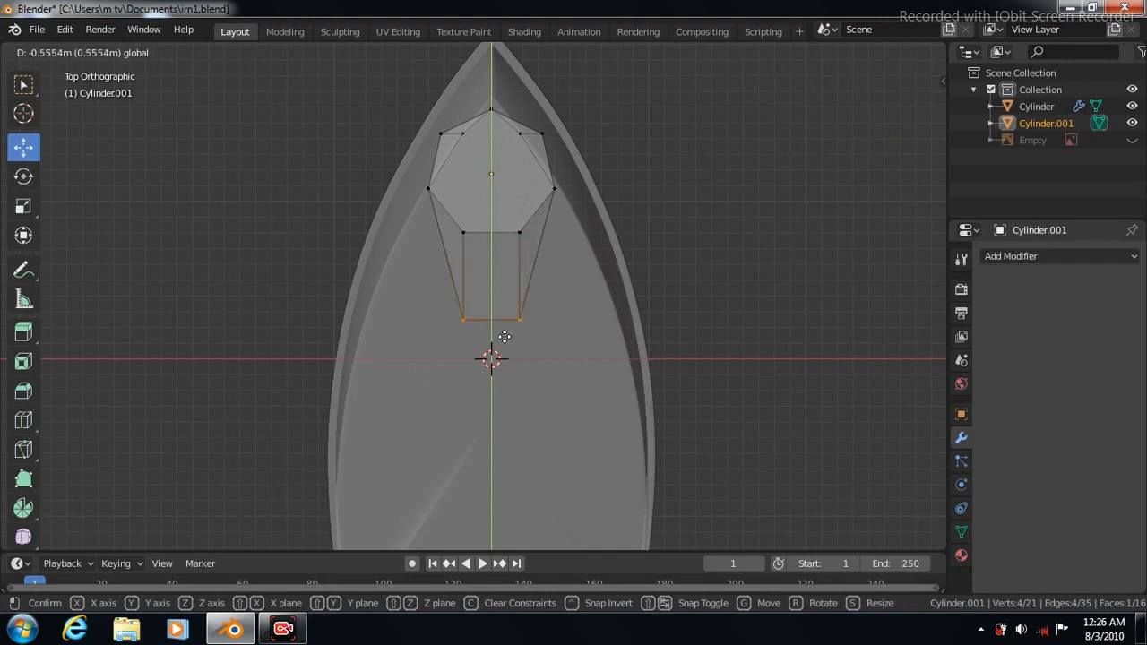
left_click(513, 421)
key("ctrl+z")
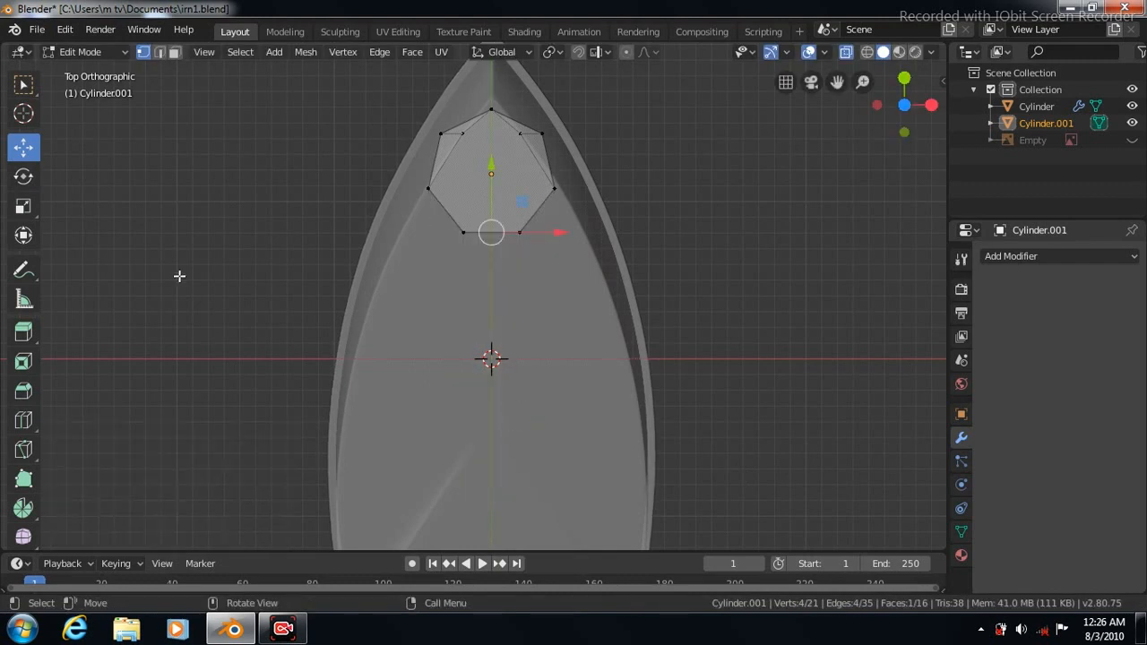
Step: Scale the selected rear vertices to 2.876 along X and extrude them backward by -1.39 m along Y, with 0 m in X
left_click(23, 208)
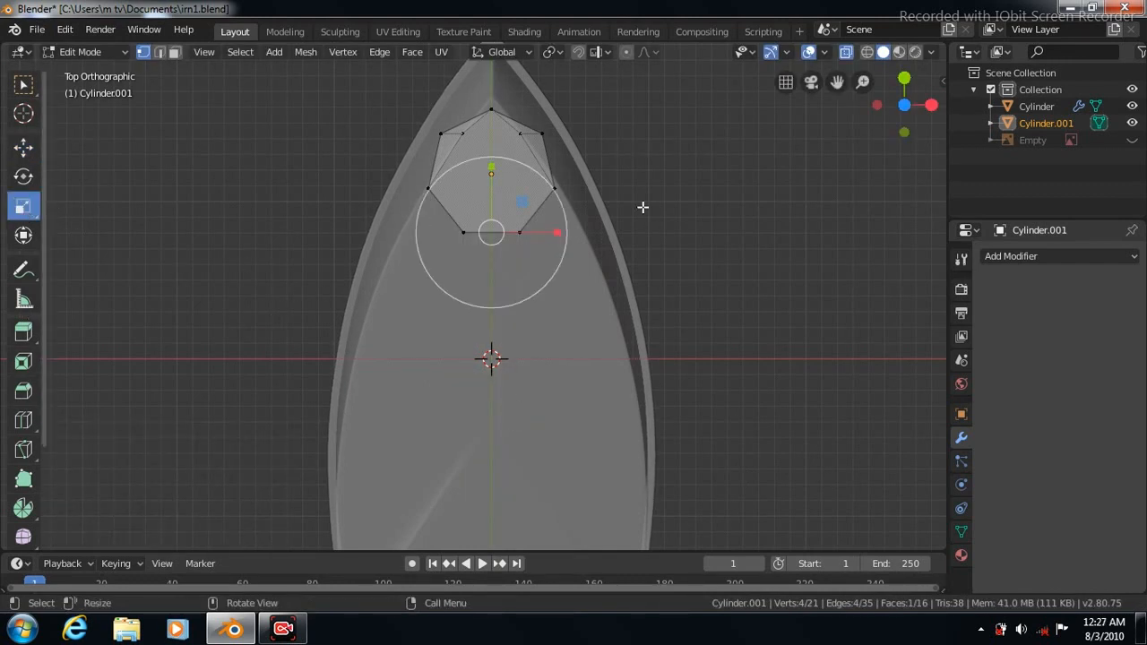
left_click_drag(558, 233, 687, 242)
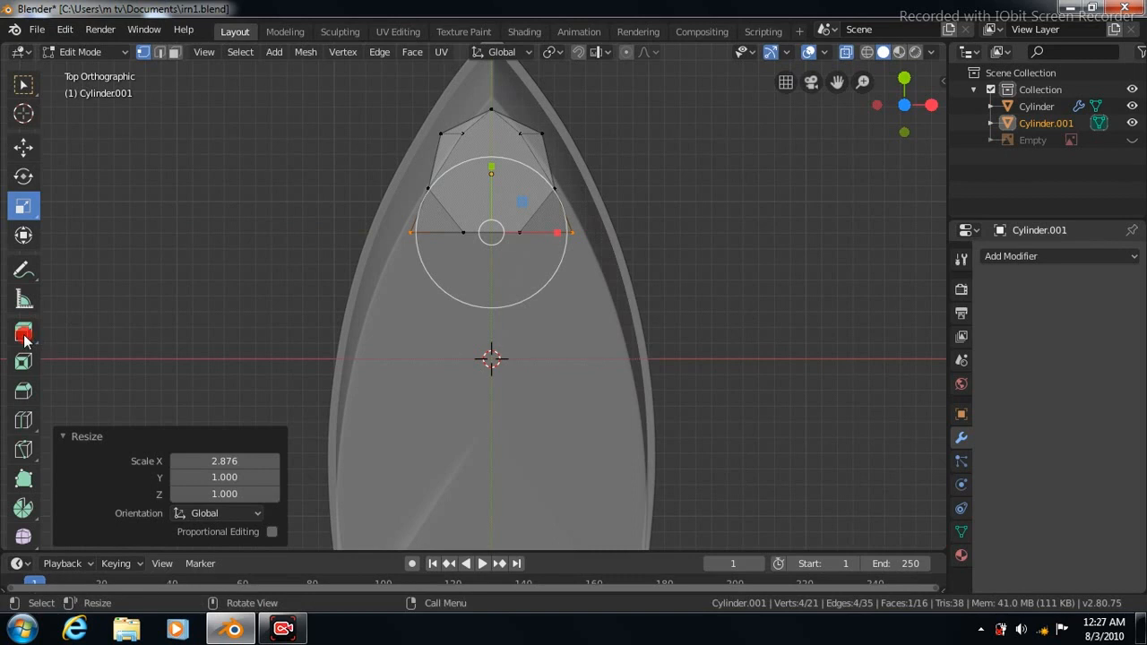
left_click(25, 335)
left_click_drag(529, 370, 524, 508)
left_click(226, 460)
type("0")
Step: Move the extruded end a further -1.47 m along Y to the body's rear edge and scale it to 1.759 along X
left_click(24, 149)
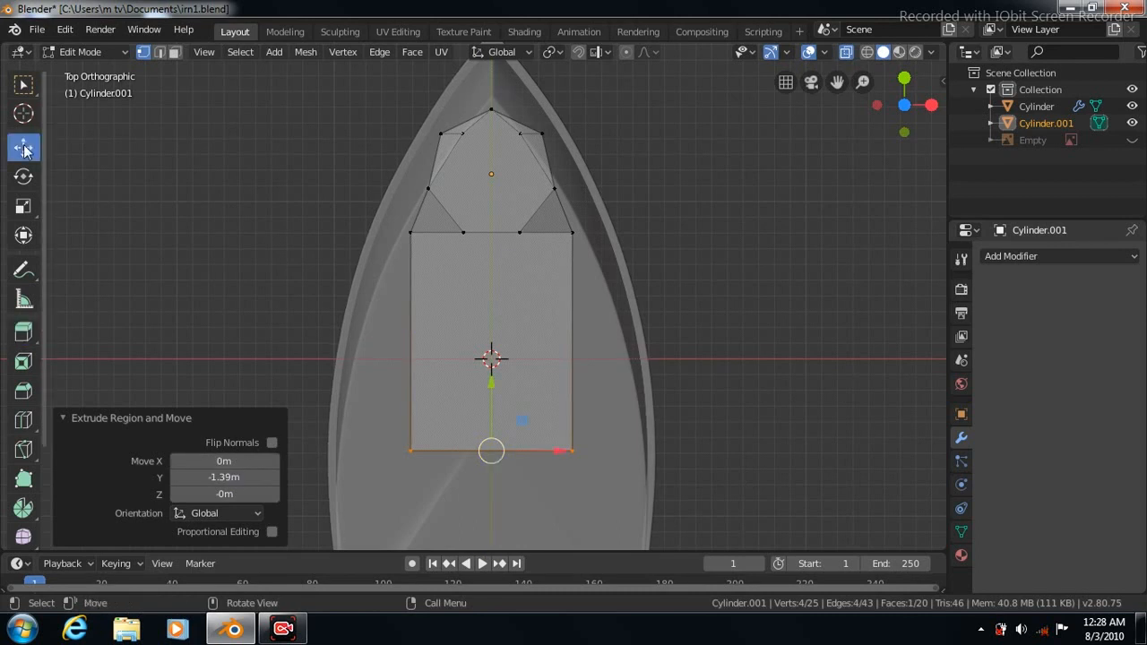
left_click_drag(836, 81, 819, 2)
left_click_drag(819, 464, 813, 291)
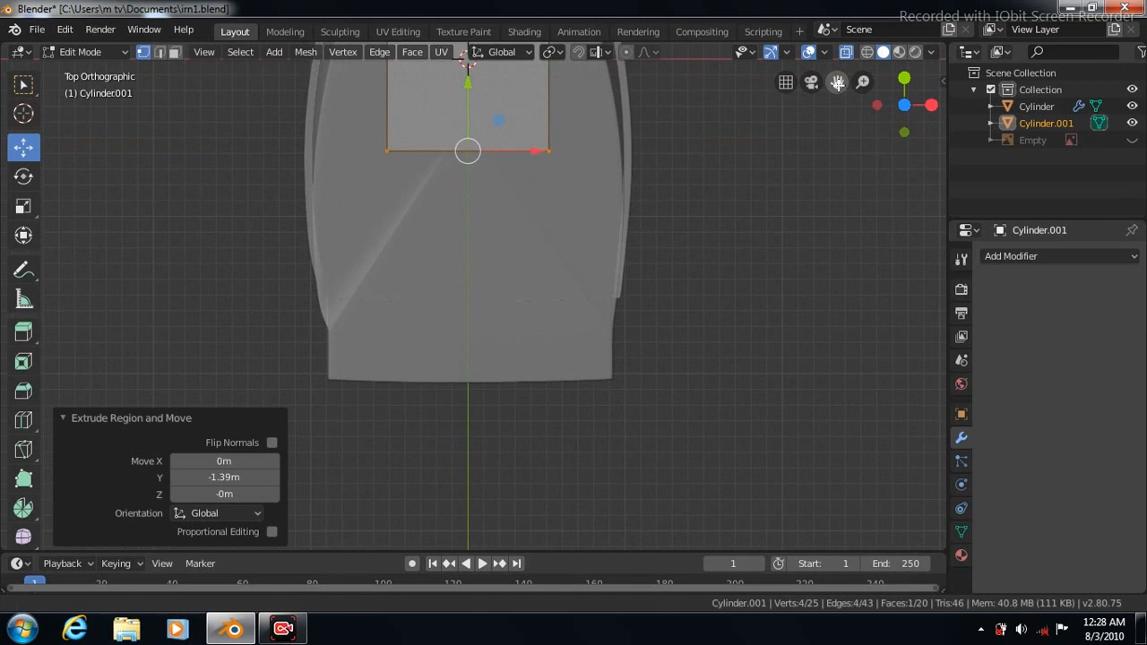
left_click_drag(471, 96, 484, 338)
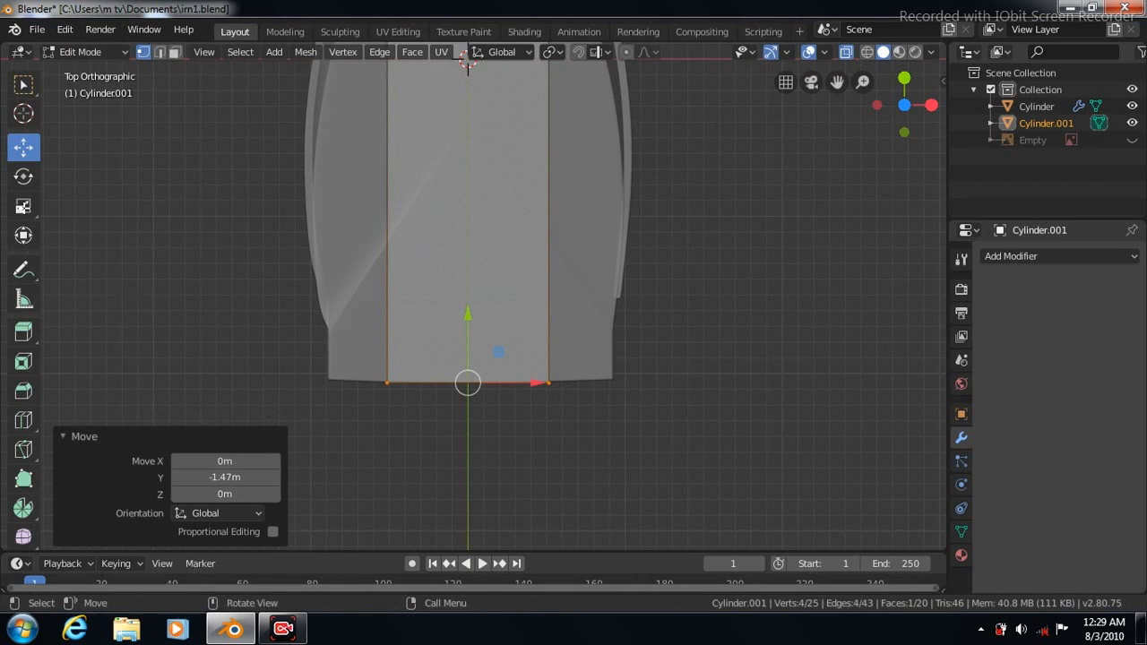
key("shift+space")
key("s")
left_click_drag(533, 382, 589, 380)
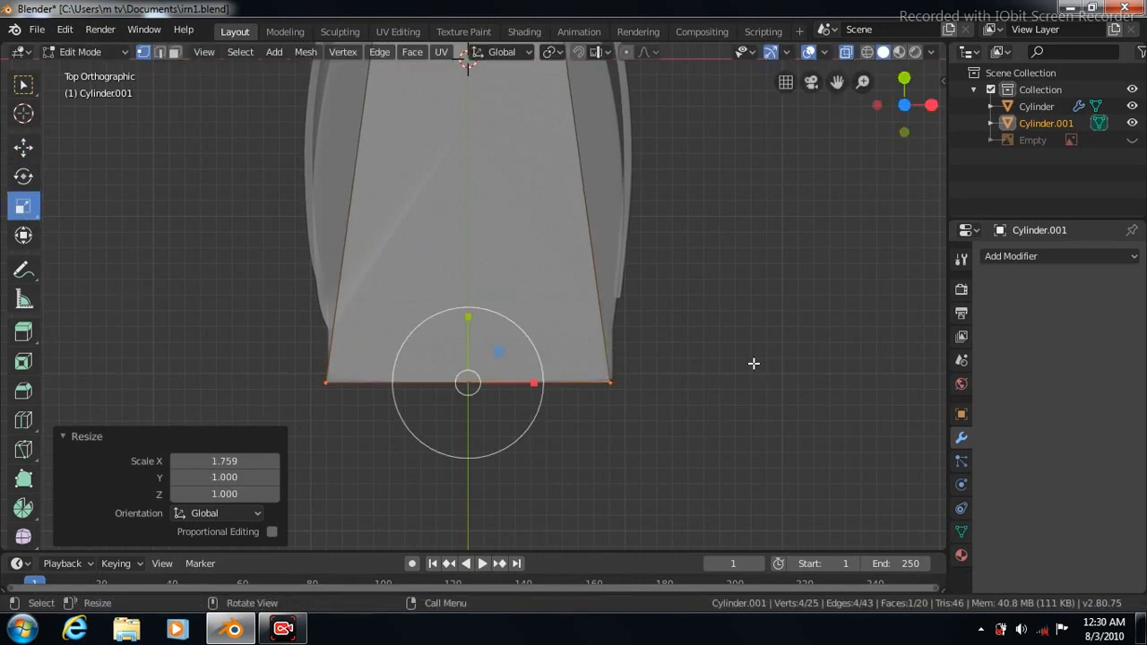
Step: Add a centred crosswise loop cut to the extruded base plate and scale the loop to 1.300 along X
left_click_drag(836, 81, 771, 227)
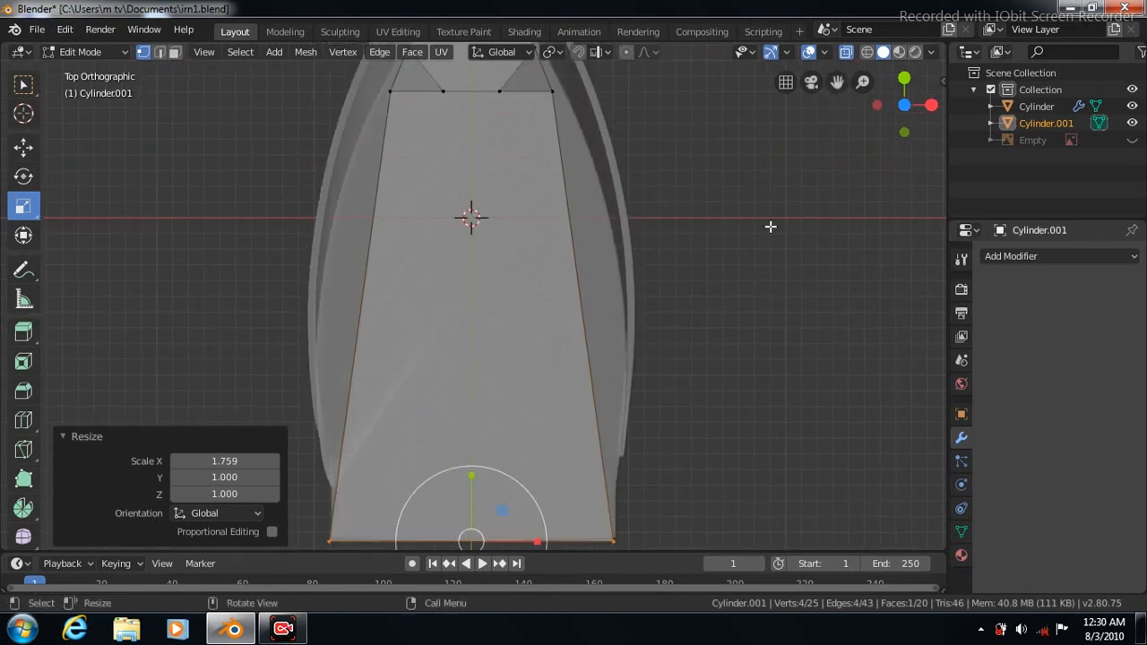
left_click(25, 427)
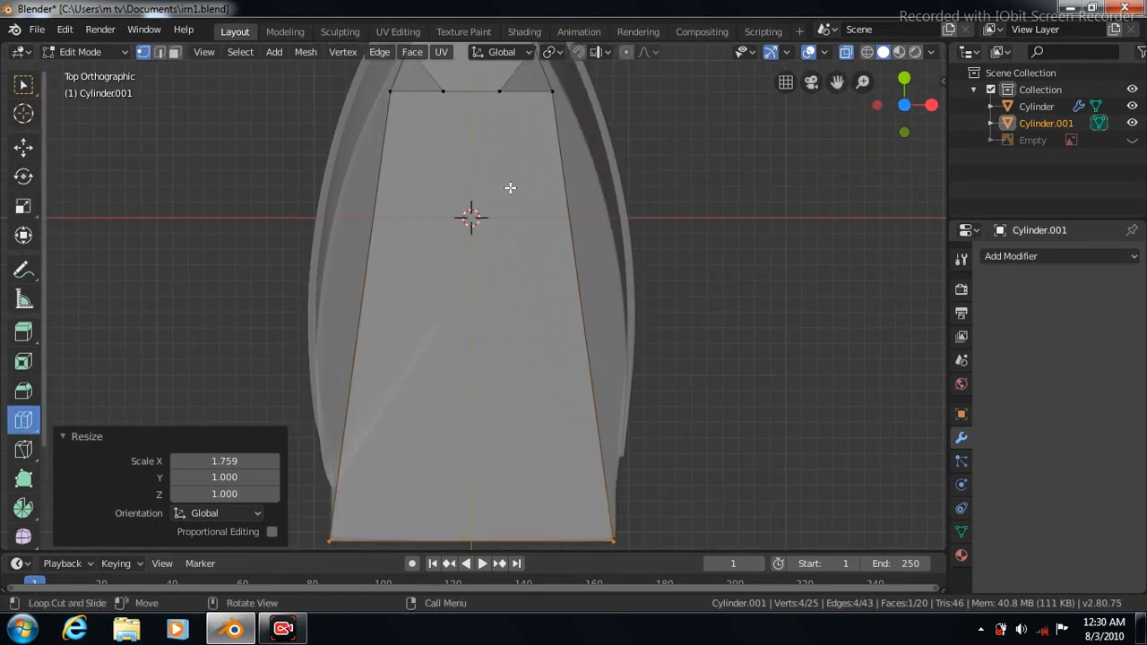
left_click(560, 315)
left_click(27, 209)
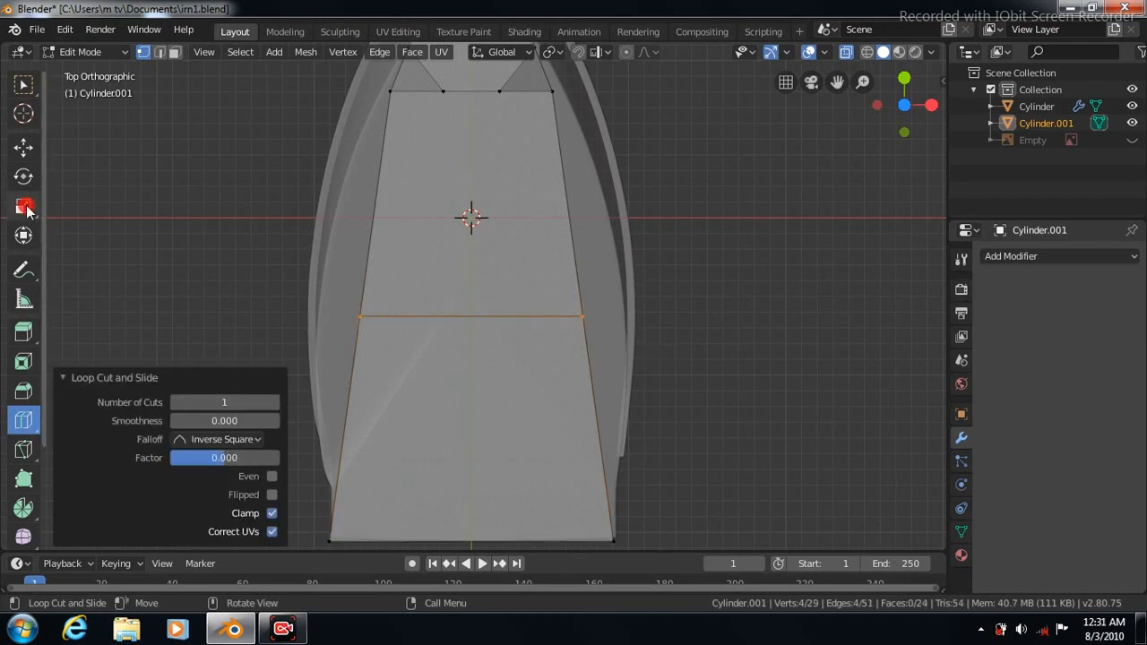
left_click_drag(537, 315, 556, 320)
Step: Add a centred crosswise loop cut in the base plate's front half and scale the loop to 1.112 along X
left_click(25, 421)
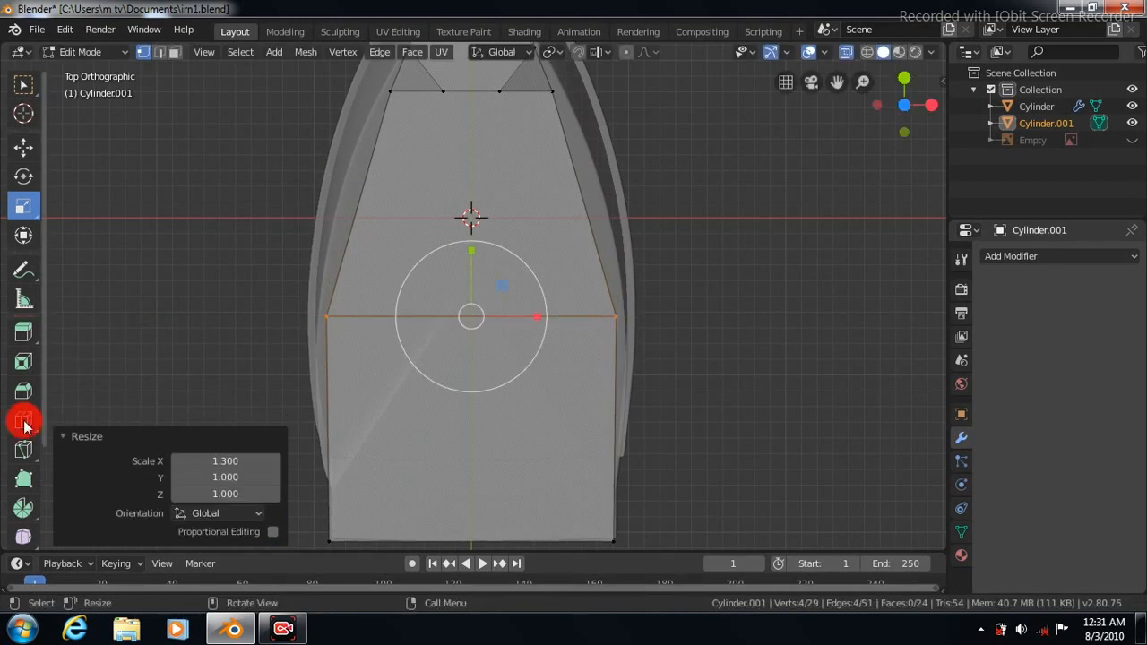
left_click(572, 191)
right_click(24, 208)
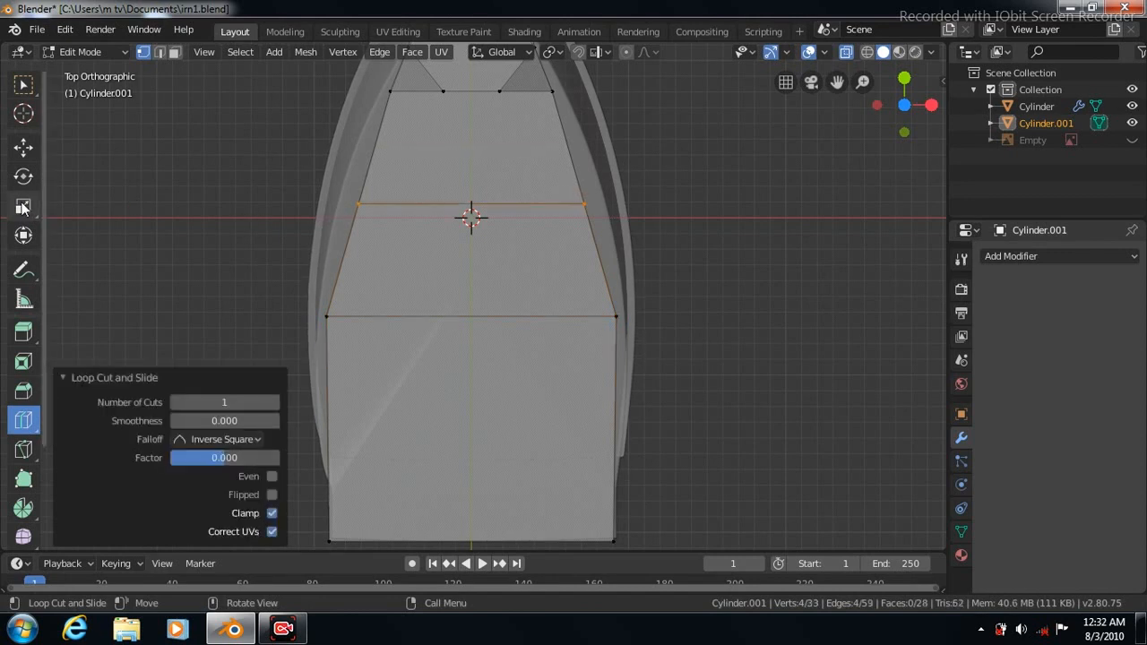
left_click(24, 206)
left_click_drag(542, 207, 546, 202)
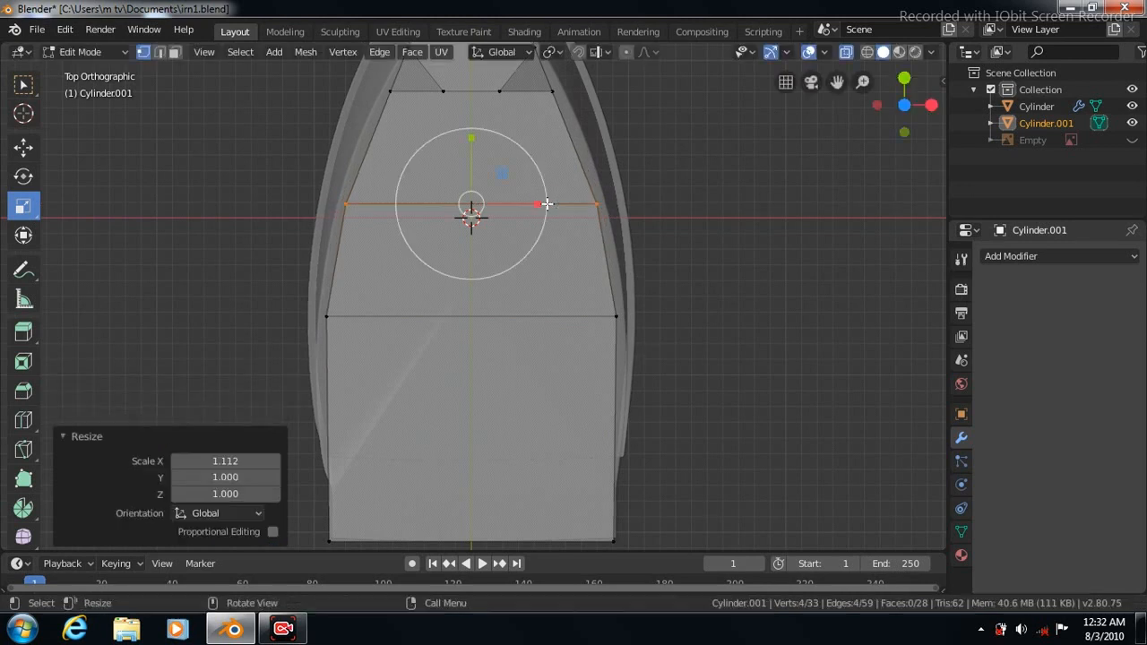
Step: Add a centred loop cut across the base plate's rear half and a Subdivision Surface modifier with 3 viewport subdivisions
left_click(23, 420)
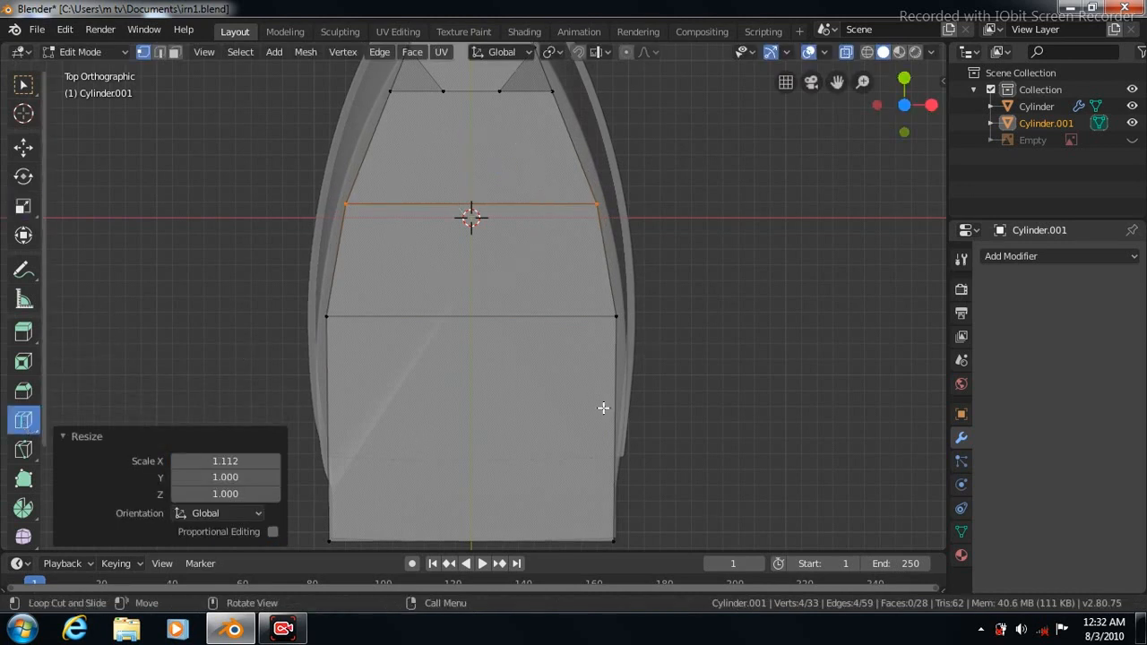
left_click(612, 428)
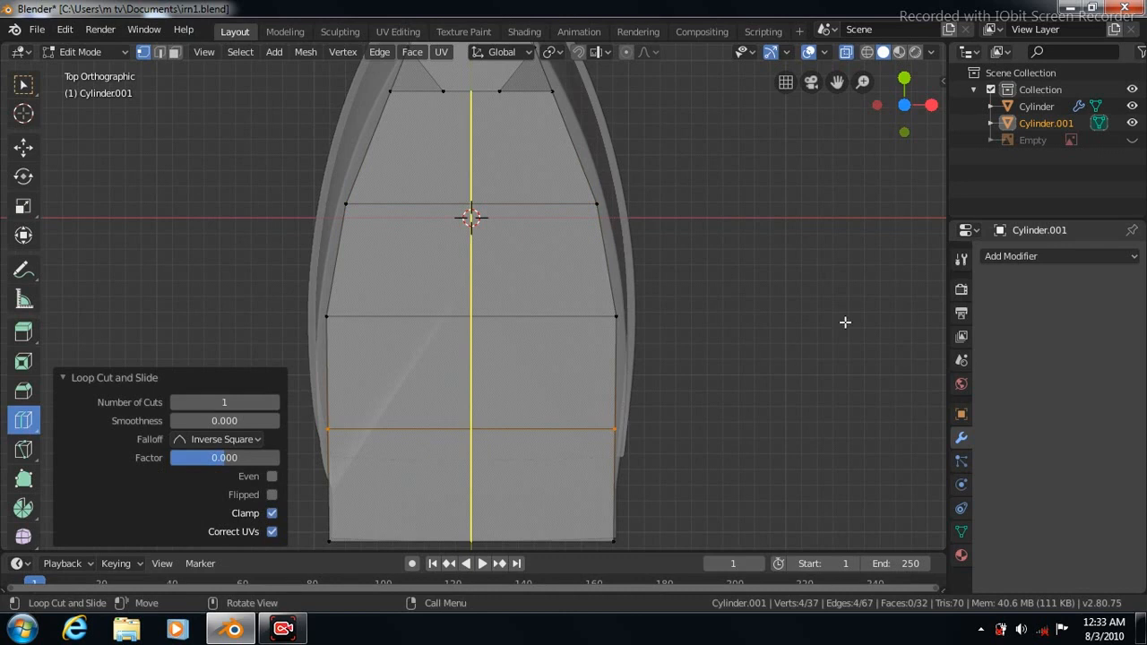
left_click(1058, 255)
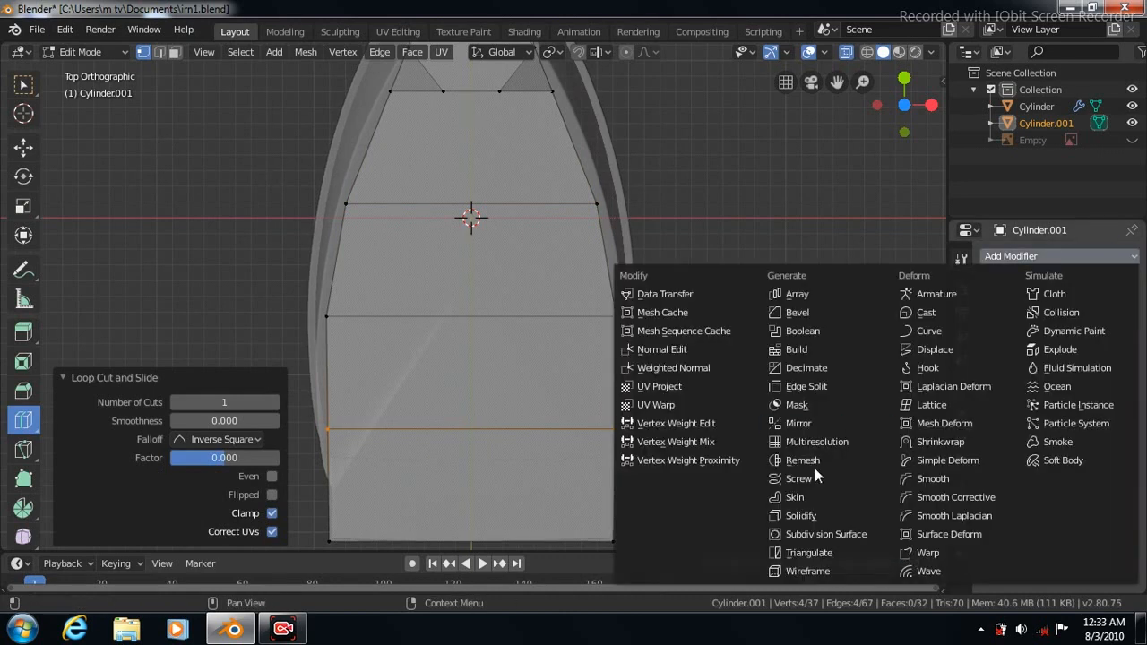
left_click(824, 536)
left_click_drag(1049, 382, 1067, 383)
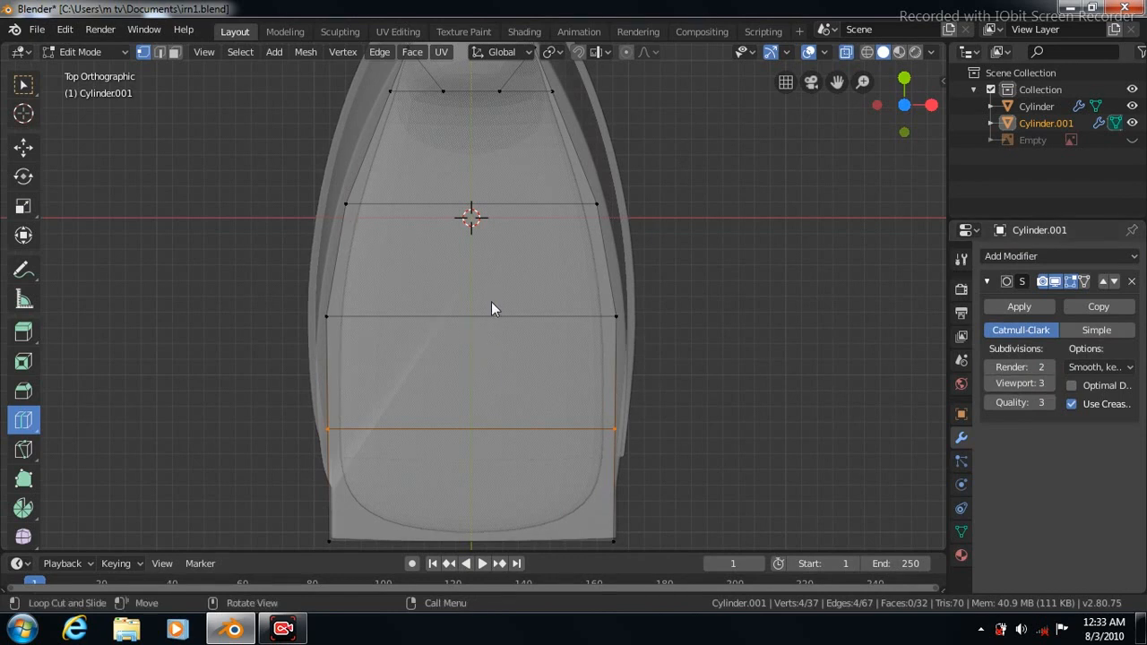
Step: Return to Object Mode with X-ray off, shade the upper part smooth and enable Auto Smooth in its normals
key("Tab")
key("alt+z")
right_click(435, 325)
left_click(432, 322)
left_click(961, 531)
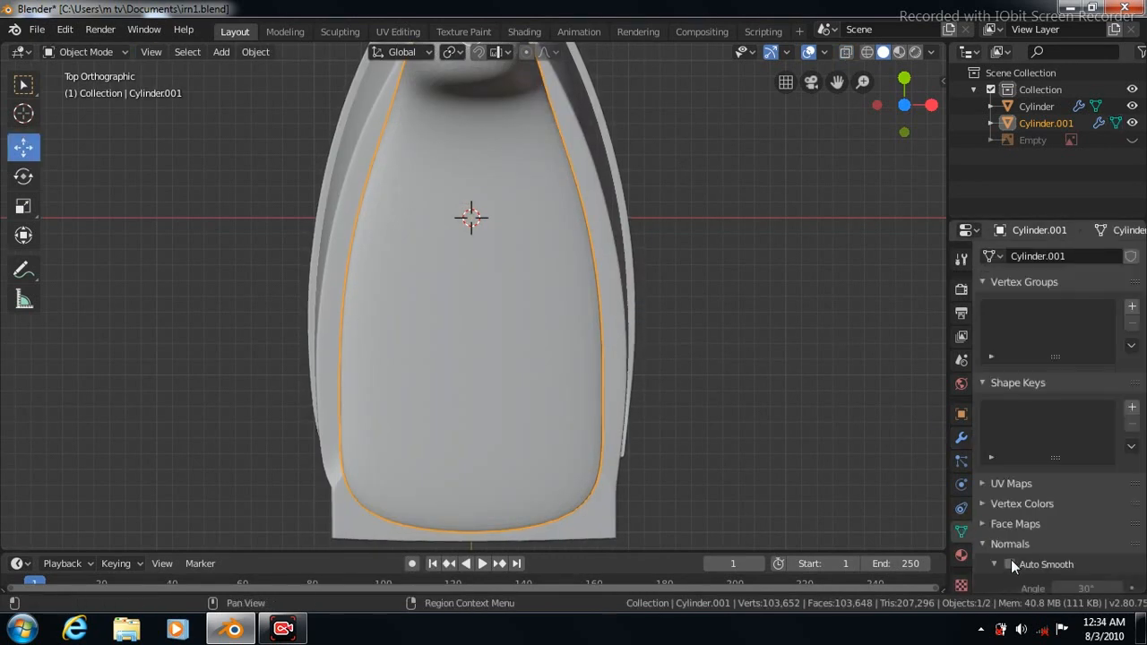
middle_click_drag(789, 417, 791, 418)
Step: In Edit Mode, select the base plate's rearmost top face and extrude it straight up by 0.705 m, with 0 m in Y
key("KP_3")
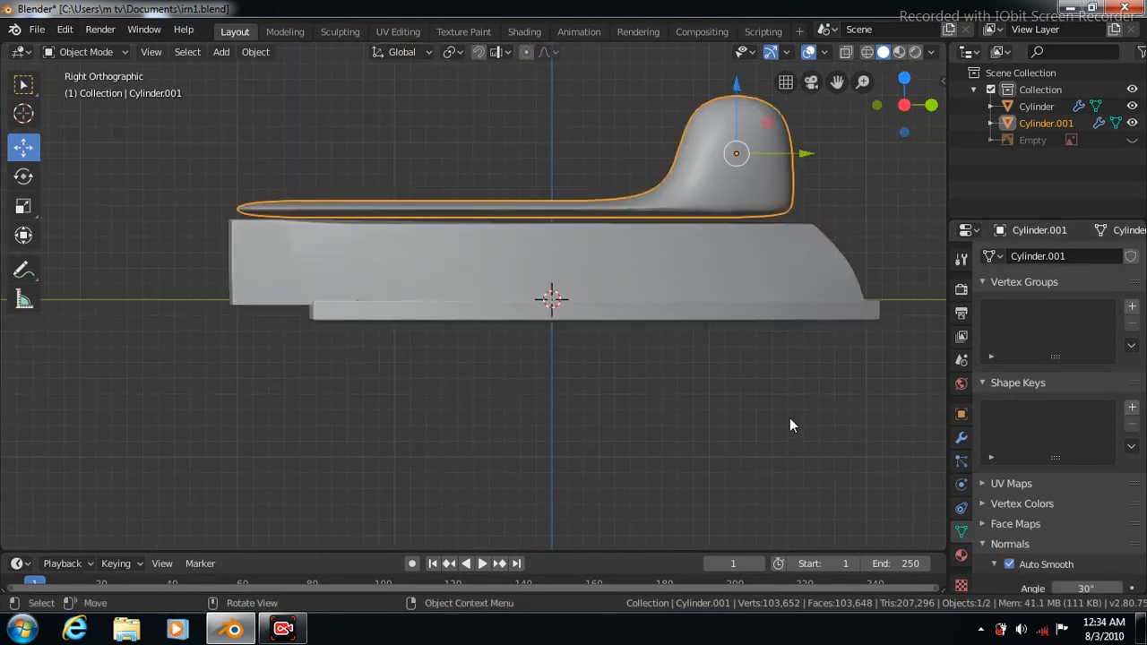
key("Tab")
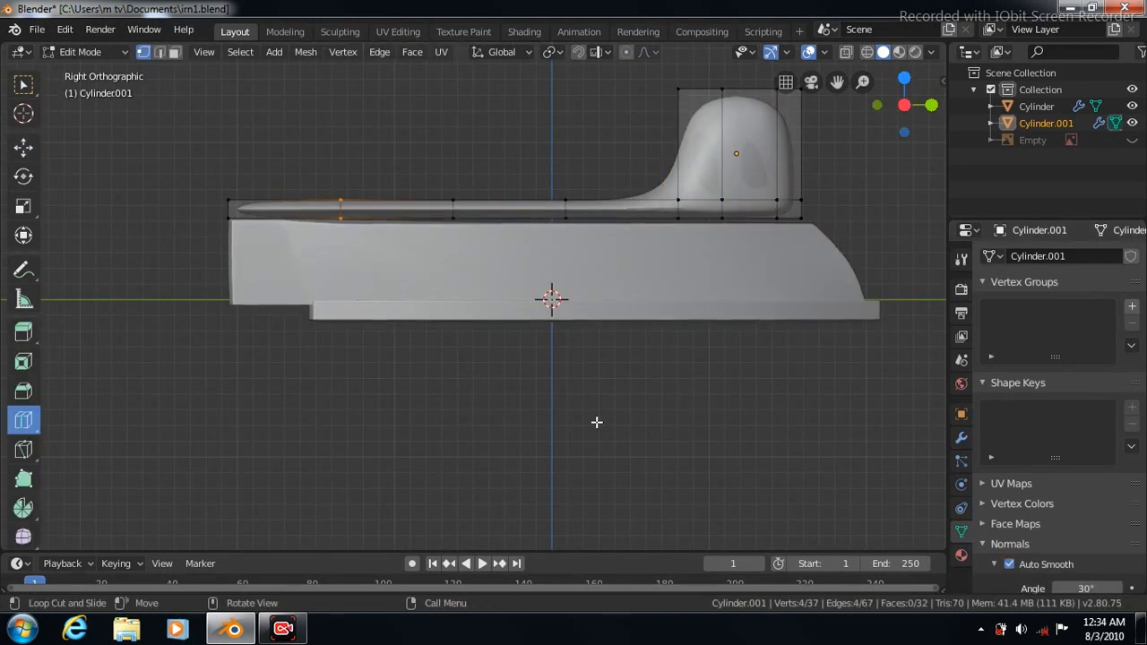
middle_click_drag(597, 422, 574, 376)
left_click(175, 51)
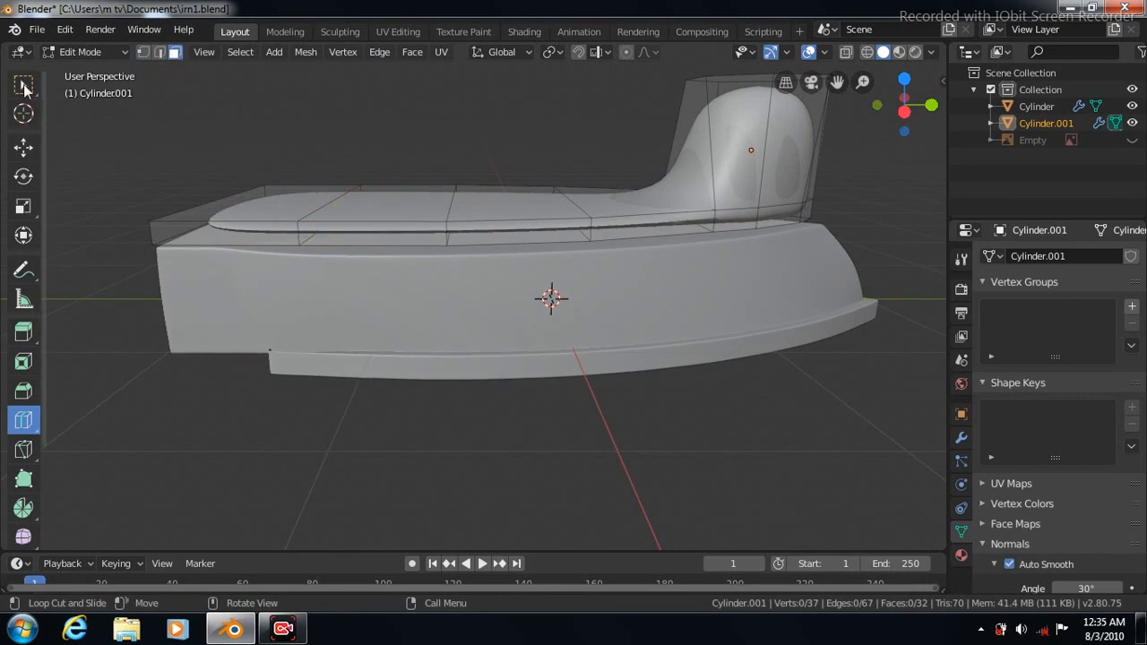
left_click(24, 85)
left_click(268, 205)
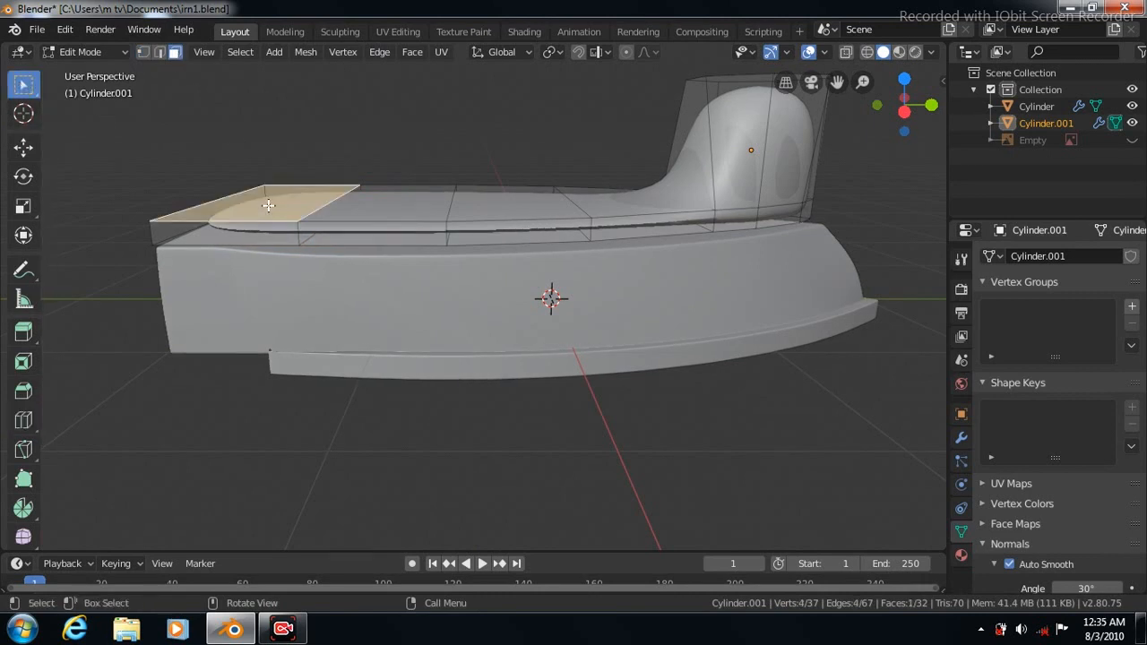
key("KP_3")
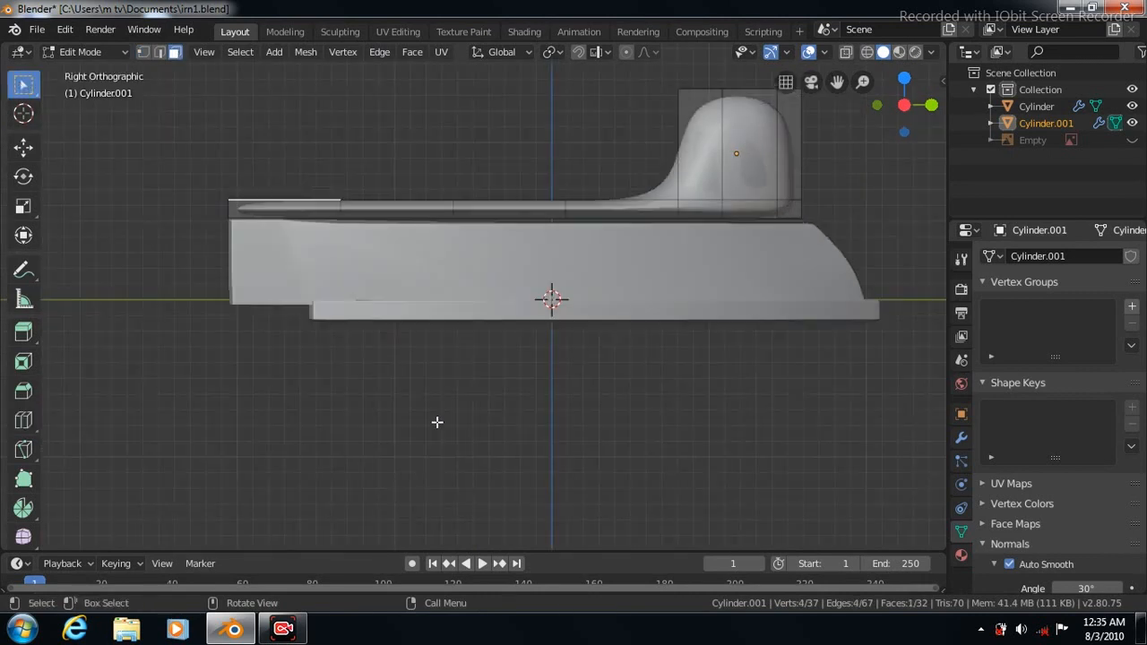
left_click(25, 332)
left_click_drag(308, 159, 307, 48)
left_click(225, 476)
type("0")
key("Return")
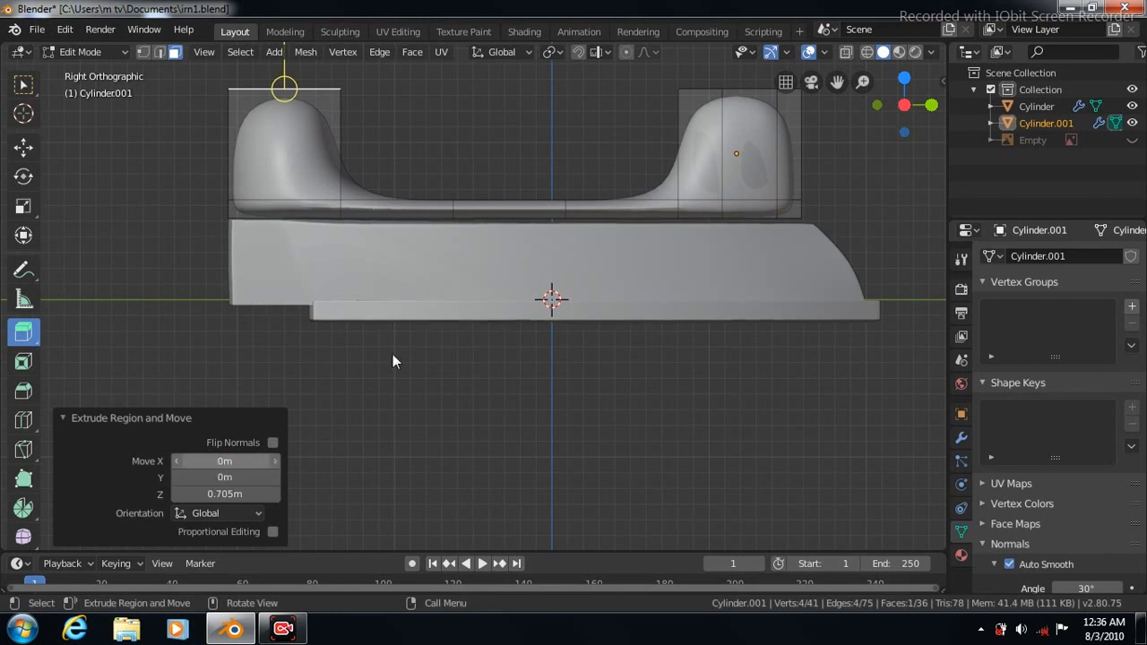
Step: Narrow the top face of the raised rear post by scaling it to 0.357 along X
left_click_drag(835, 84, 841, 128)
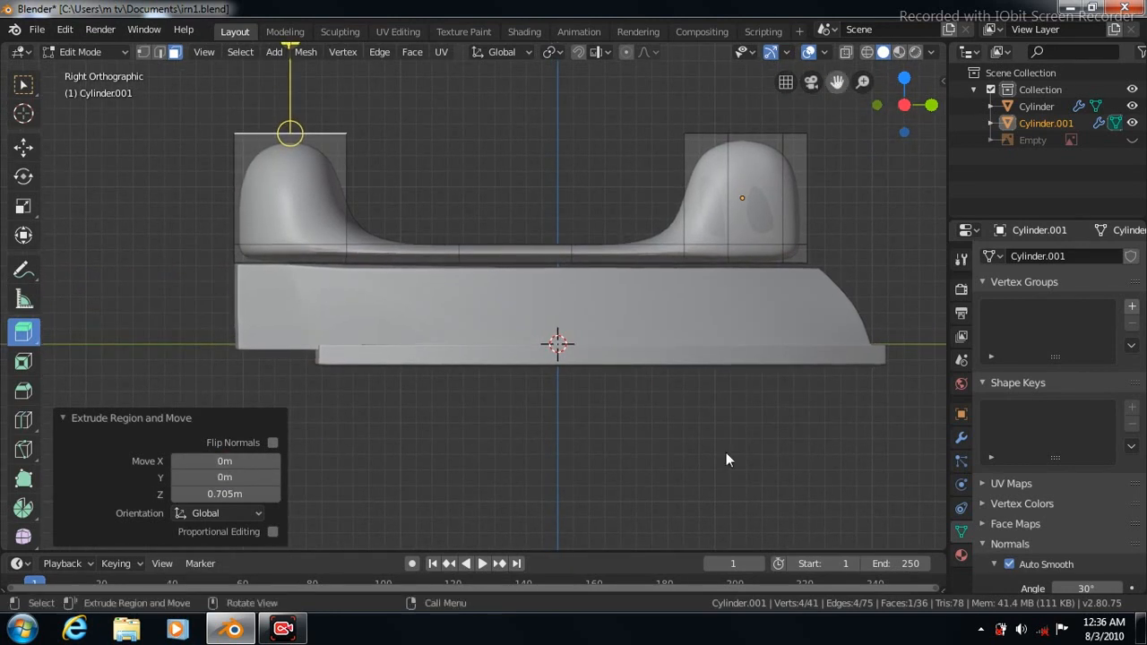
middle_click_drag(643, 528, 643, 529)
key("KP_7")
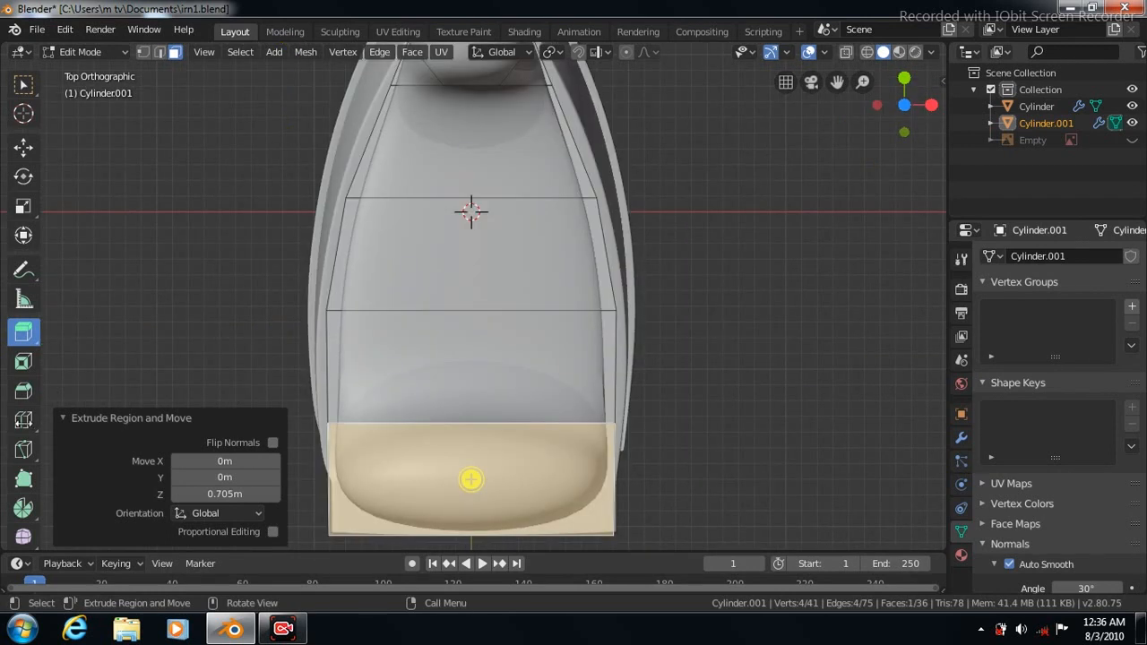
left_click(23, 206)
left_click_drag(535, 480, 502, 481)
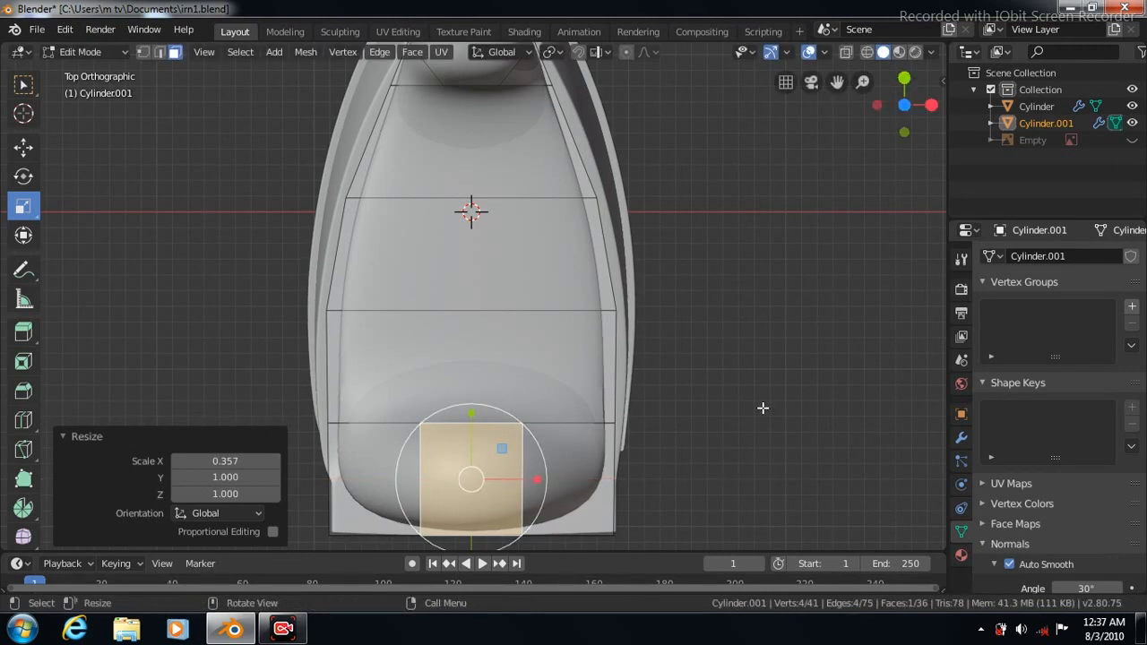
Step: Turn on X-ray, select the tops of both the front and rear posts, and raise them slightly along Z
key("KP_3")
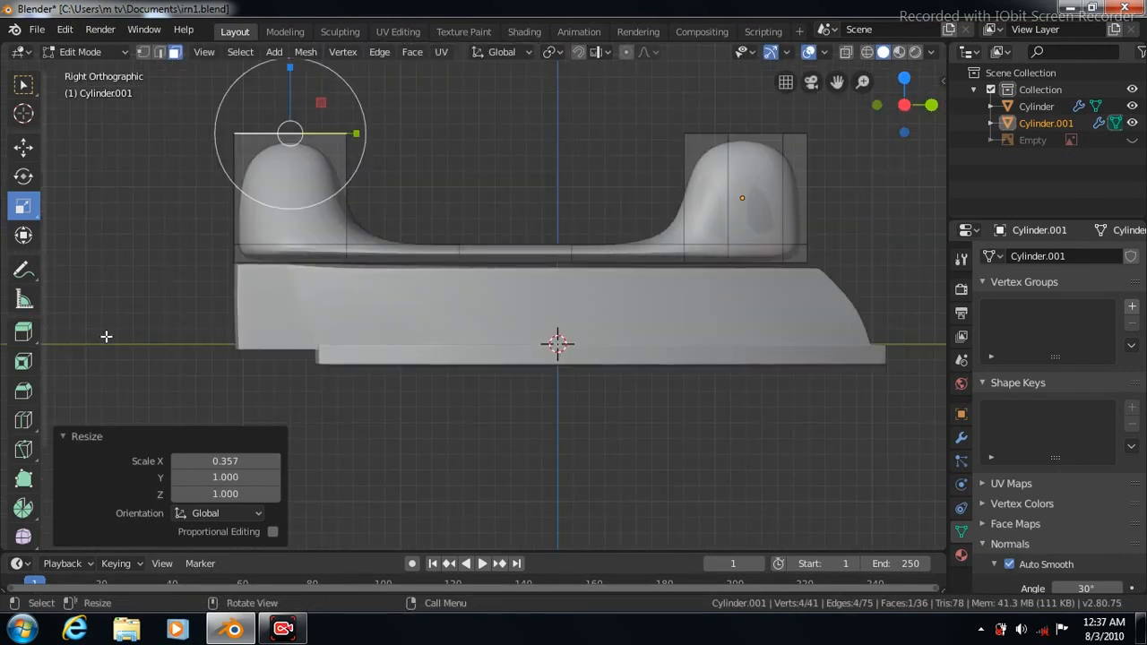
left_click(23, 84)
key("alt+z")
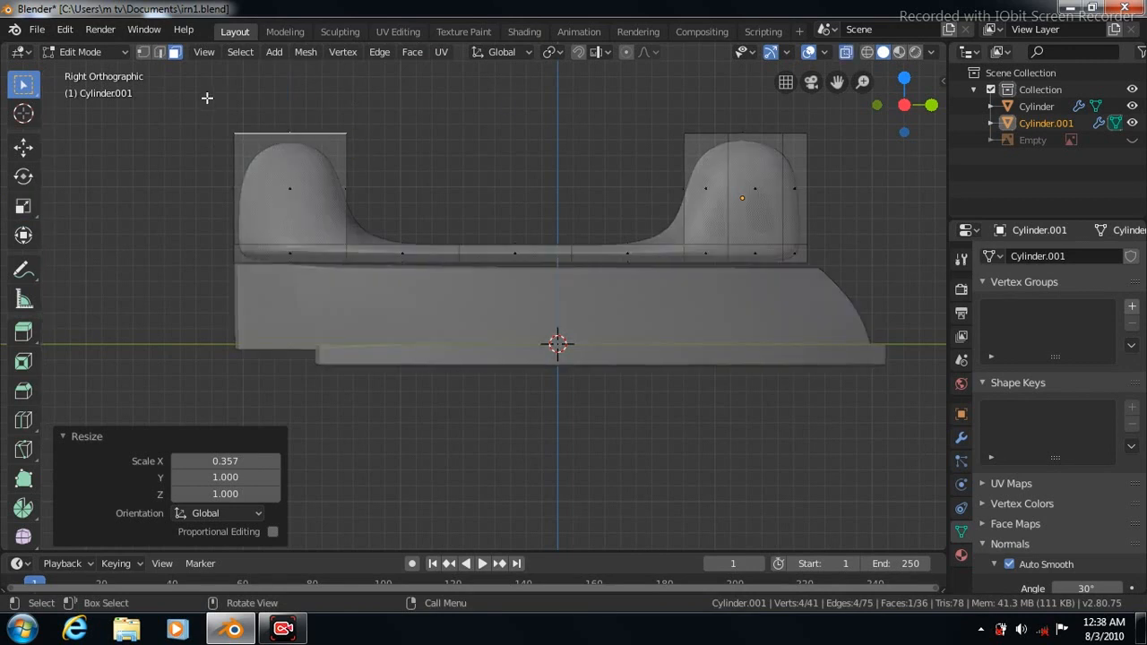
left_click_drag(207, 97, 833, 148)
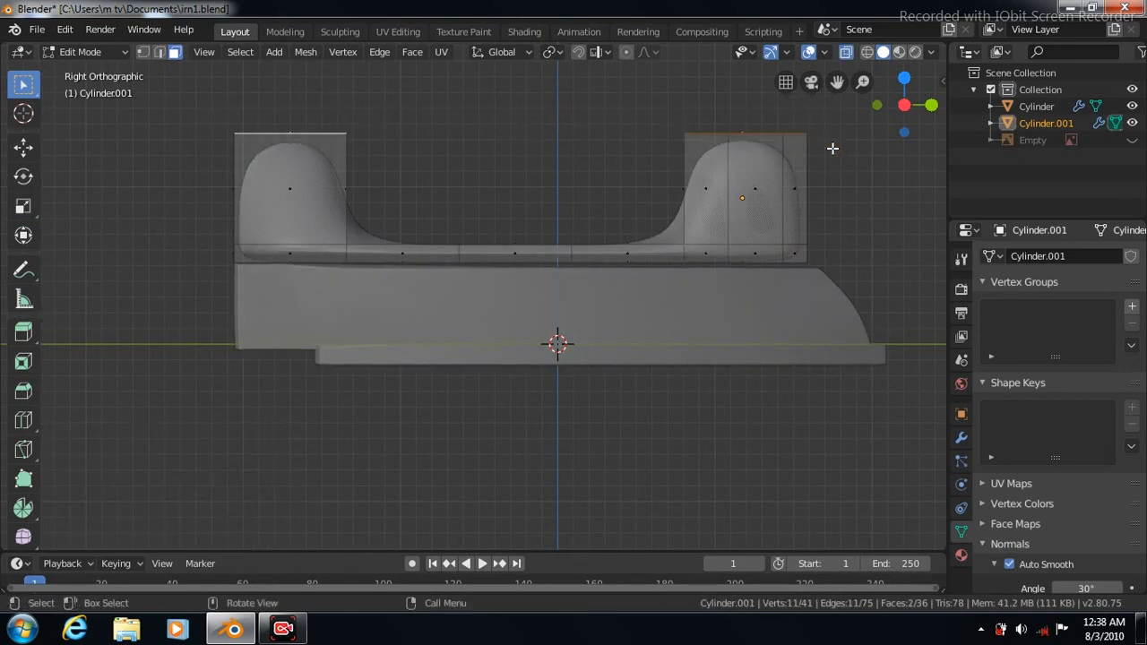
left_click(159, 51)
left_click(23, 147)
left_click_drag(579, 80, 576, 54)
Step: Add a horizontal loop cut near the top of each post, using factor -0.387 on the rear one, and turn off X-ray
left_click(24, 420)
left_click_drag(799, 177, 794, 146)
left_click_drag(331, 176, 325, 152)
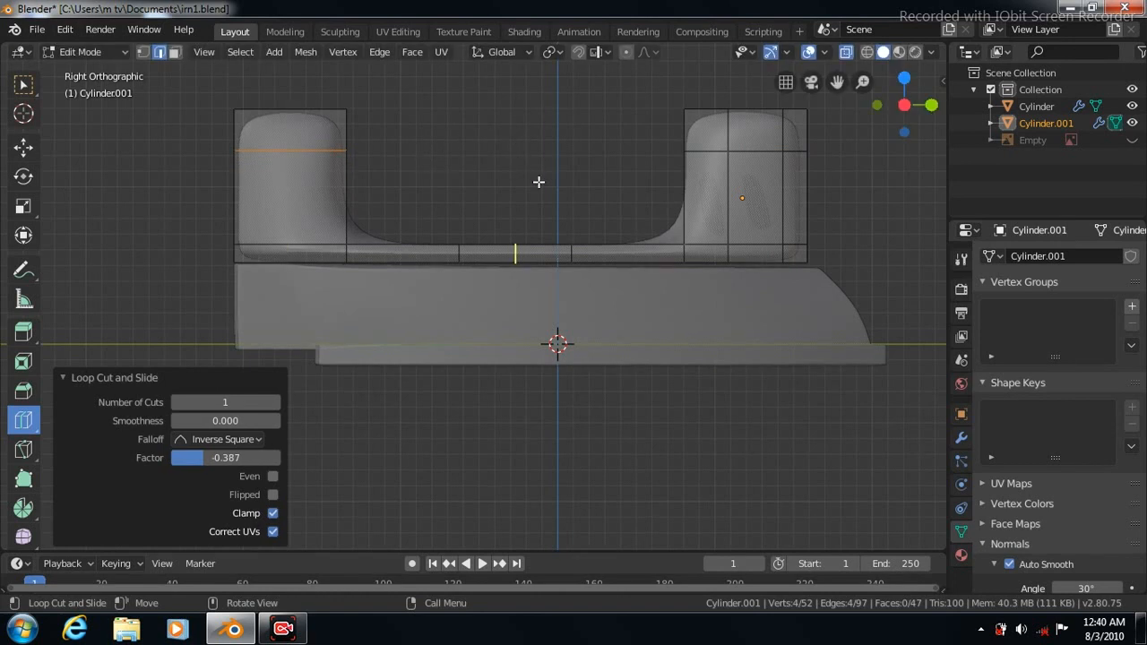
key("KP_1")
left_click(846, 54)
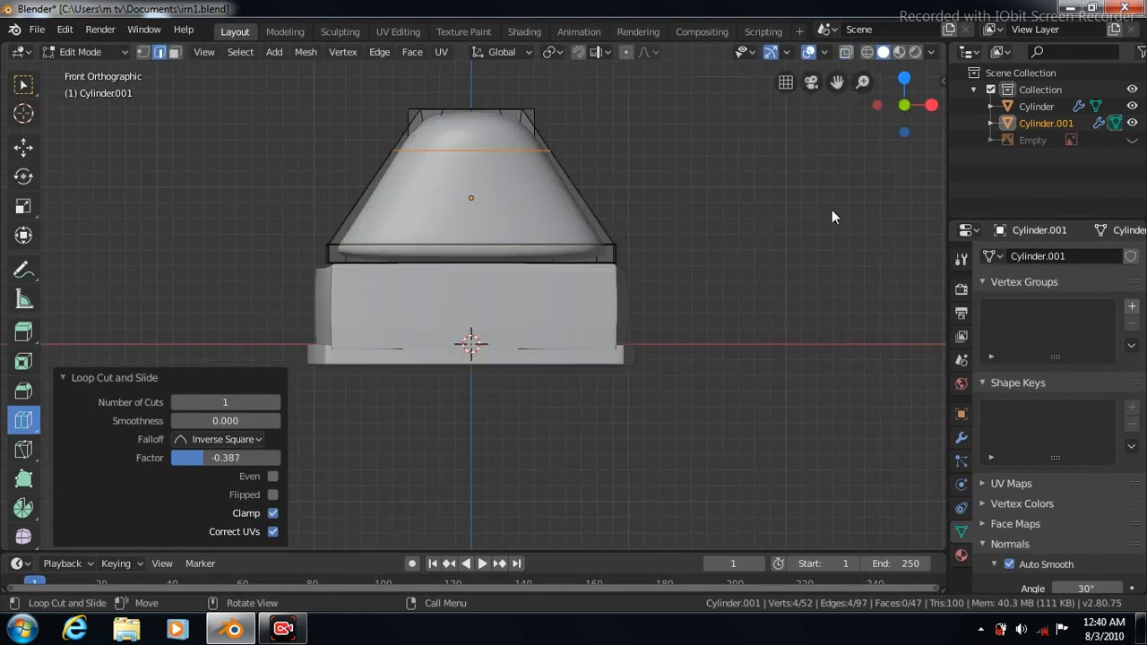
Step: Select the upper inner face of the front post and extrude it toward the rear by -0.502 m in Y, with 0 m in Z
key("KP_8")
key("KP_8")
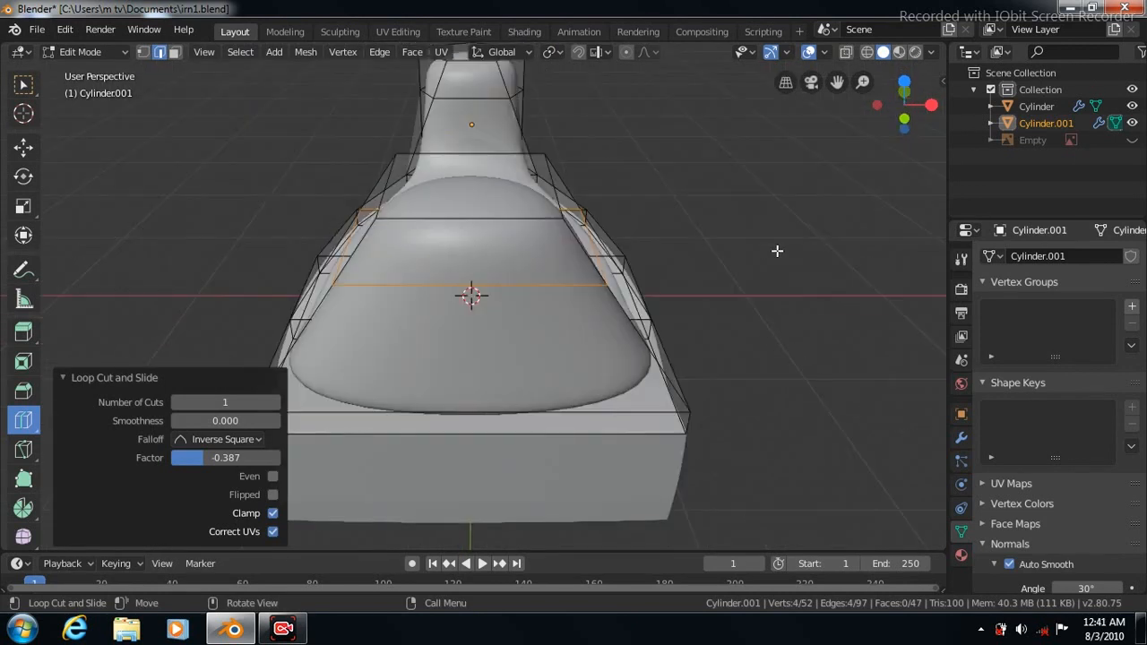
left_click(25, 90)
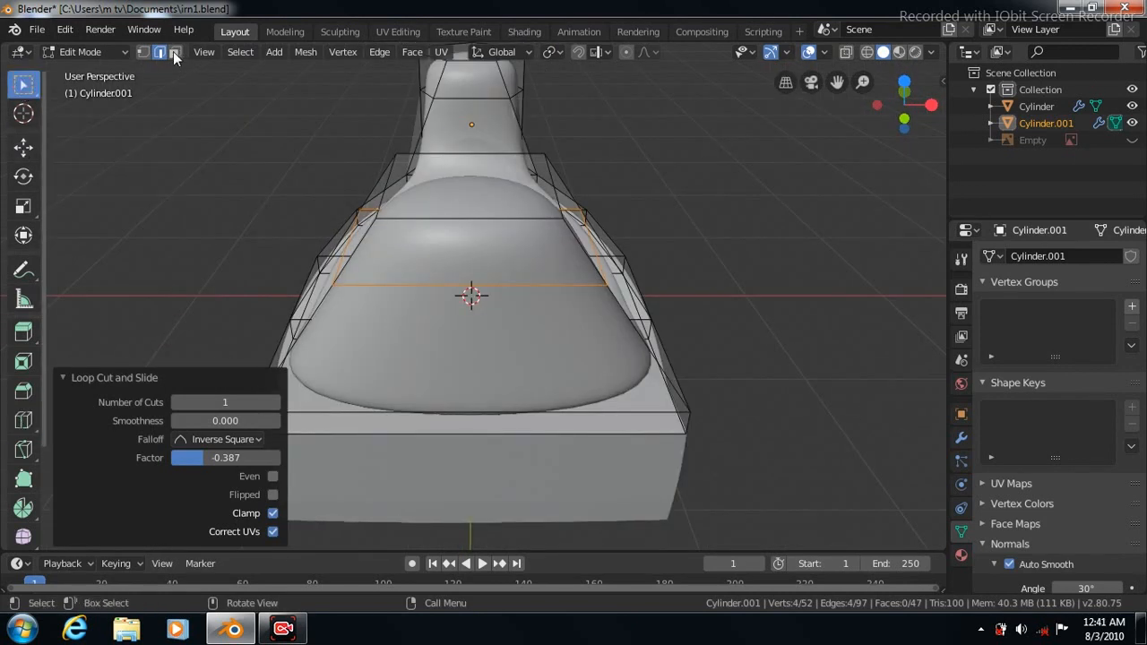
left_click(176, 53)
left_click(472, 81)
left_click(815, 232)
key("KP_3")
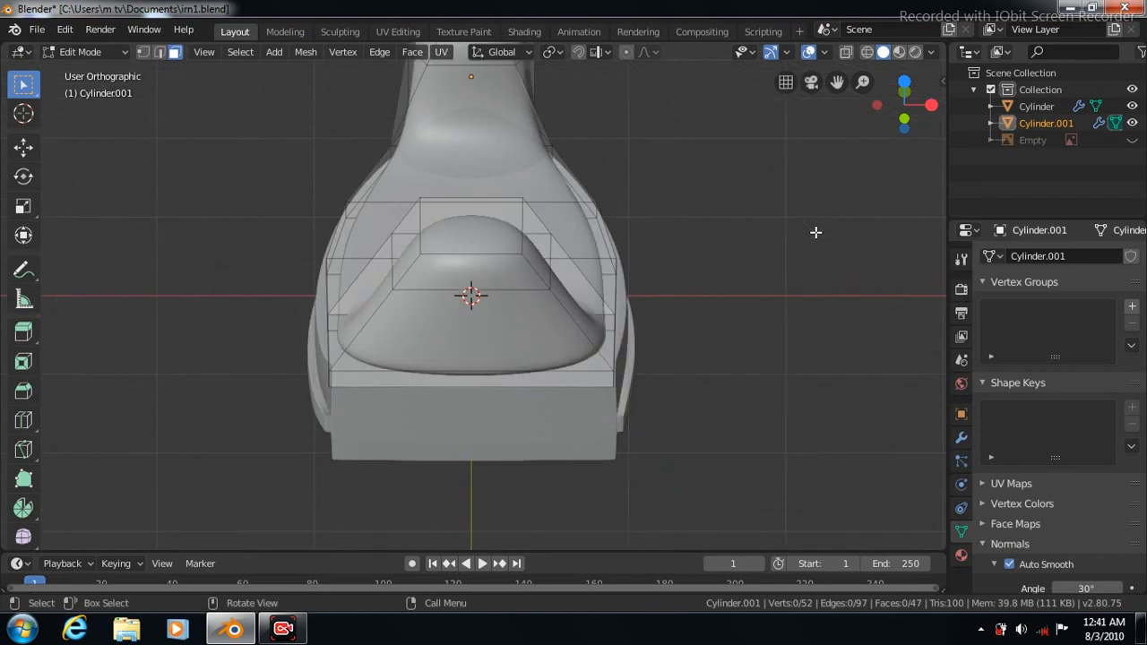
left_click(678, 132)
left_click(24, 334)
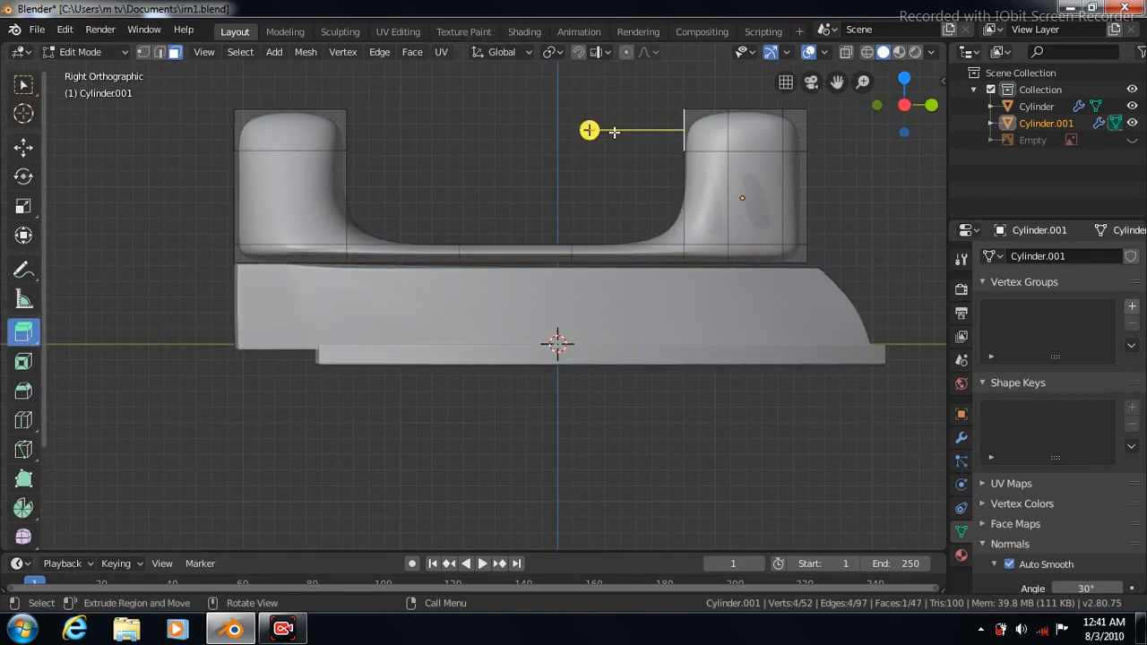
left_click_drag(628, 131, 571, 127)
left_click(226, 495)
type("0")
left_click(244, 476)
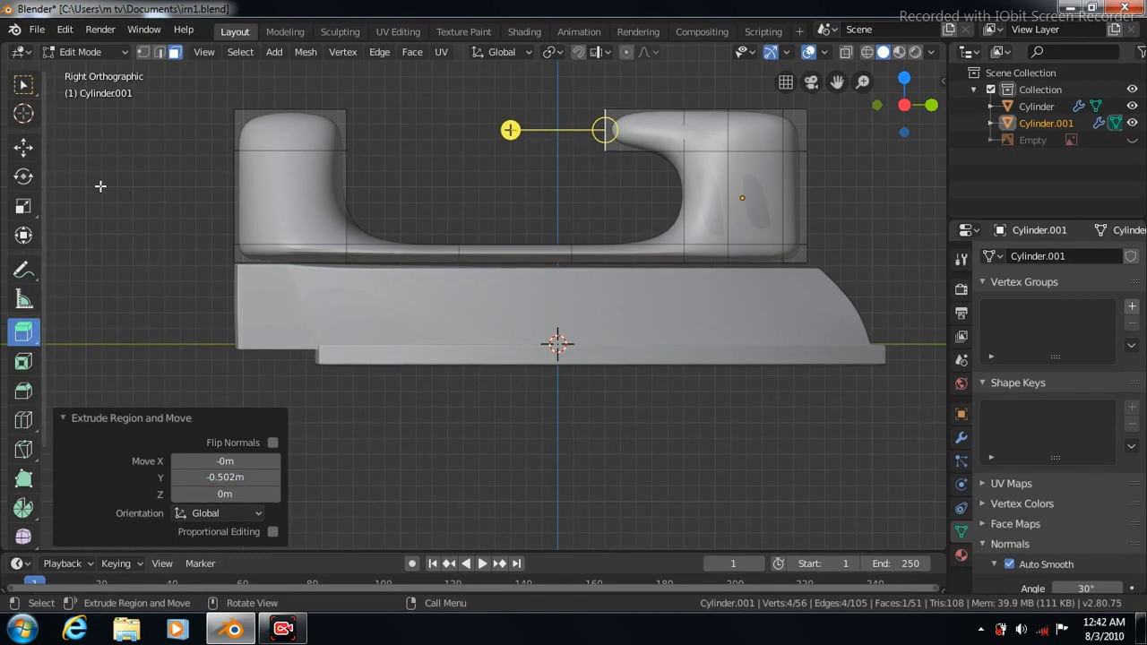
Step: Extrude the rear post's upper inner face 1.61 m along Y toward the front post, and shift its end another 0.0267 m in Y
middle_click_drag(408, 173, 379, 174)
left_click(25, 85)
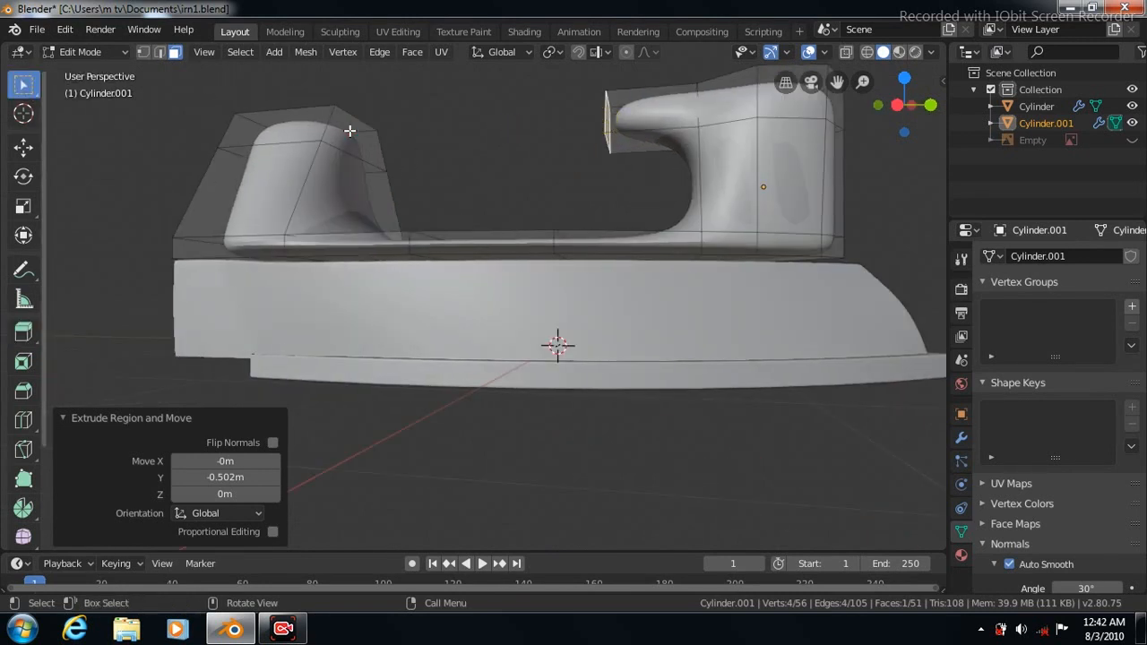
left_click(354, 139)
left_click(25, 334)
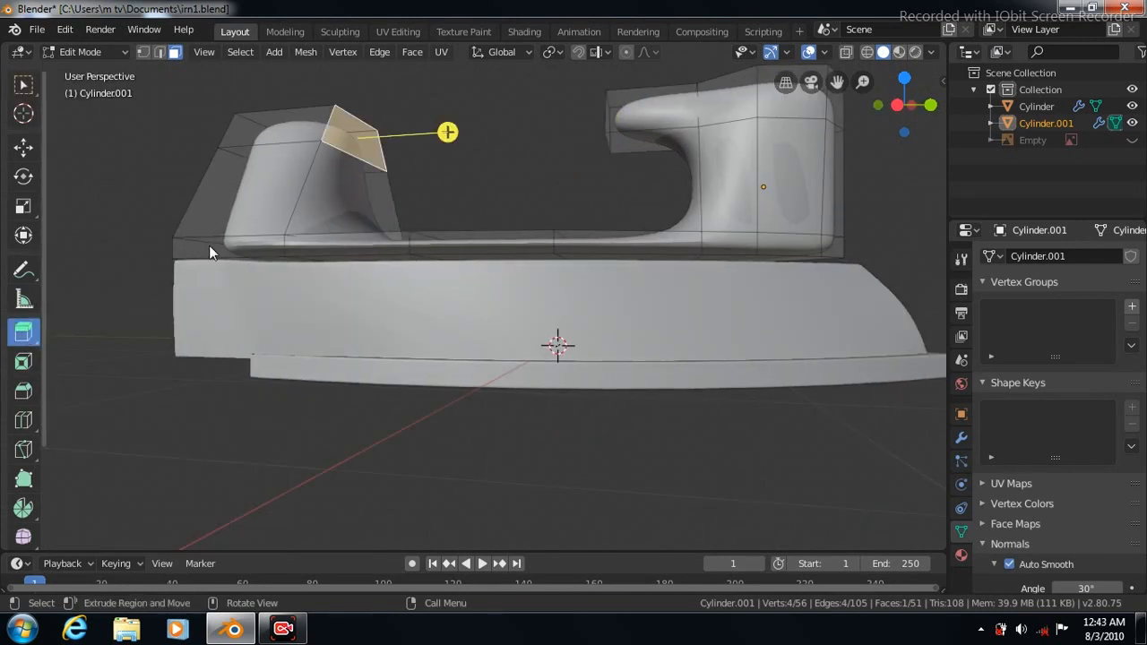
key("KP_3")
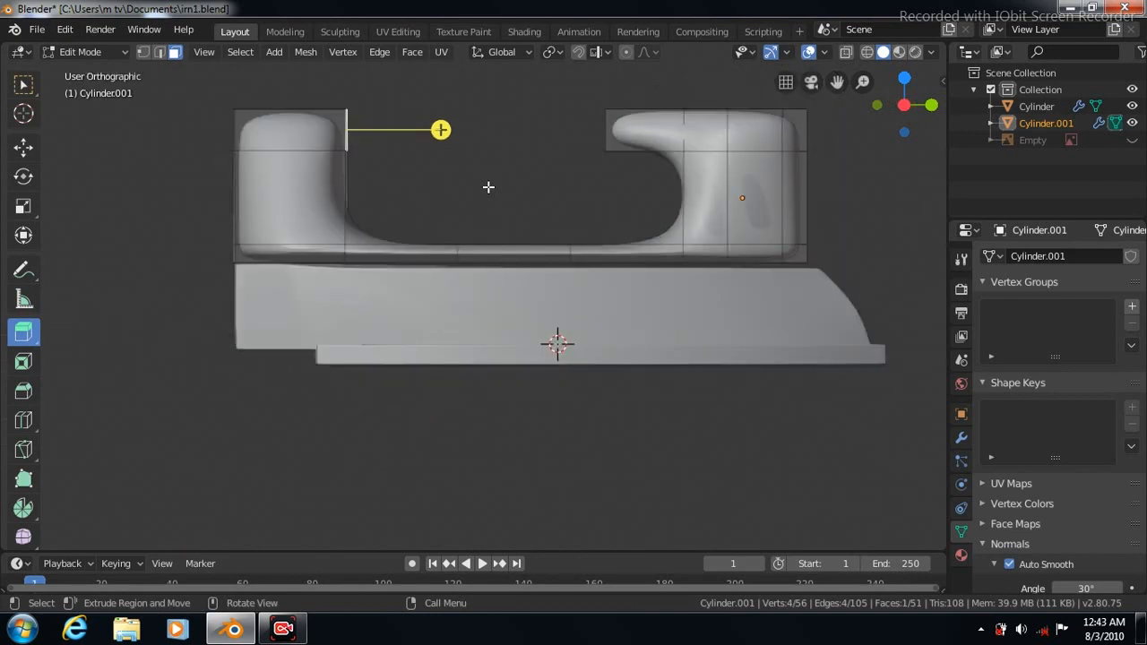
left_click_drag(495, 136, 740, 136)
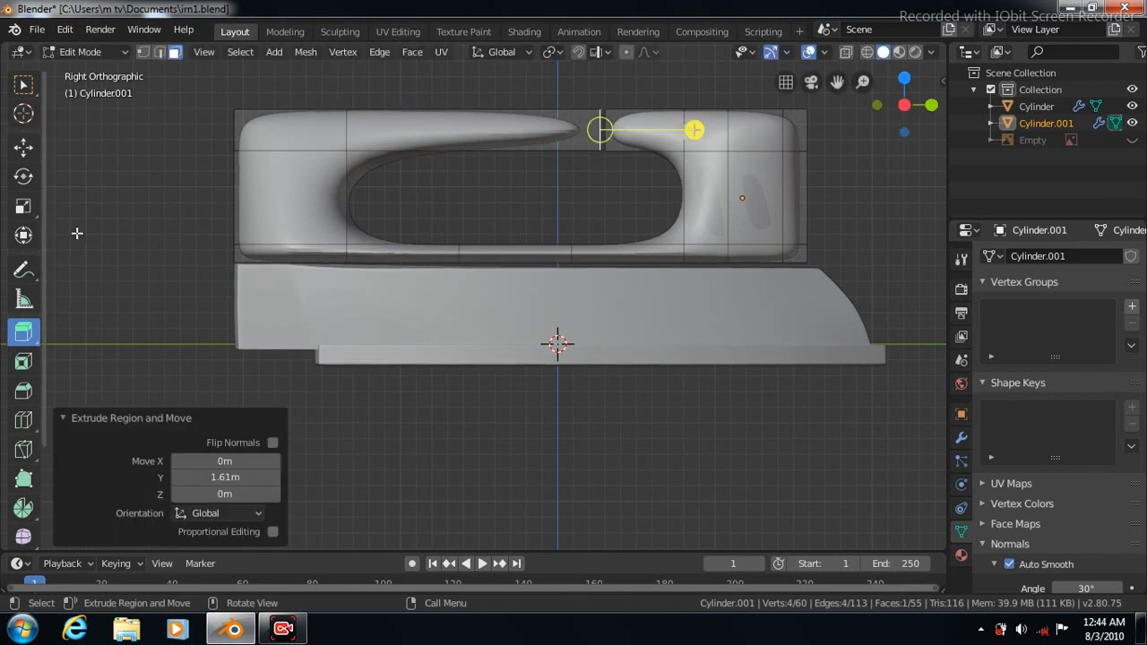
left_click(23, 146)
left_click_drag(667, 129, 672, 129)
Step: Turn on X-ray, select the two lower corner vertices of the rear extrusion's end, and scale them to 0.568 along X
scroll(727, 430, "up", 4)
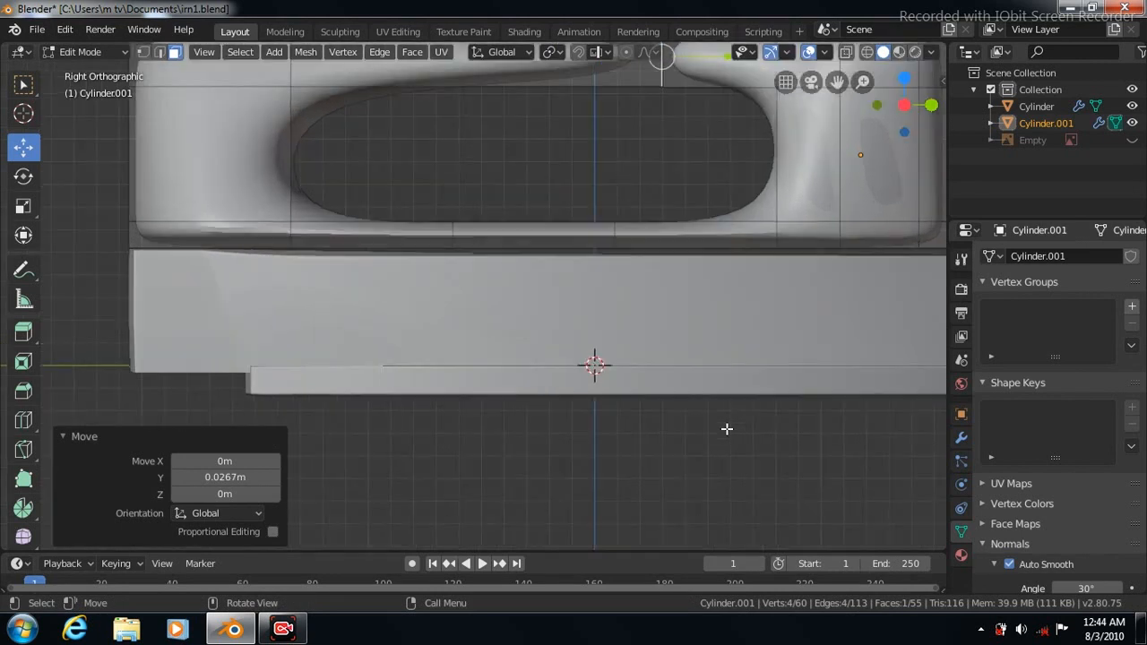
left_click_drag(837, 82, 794, 135)
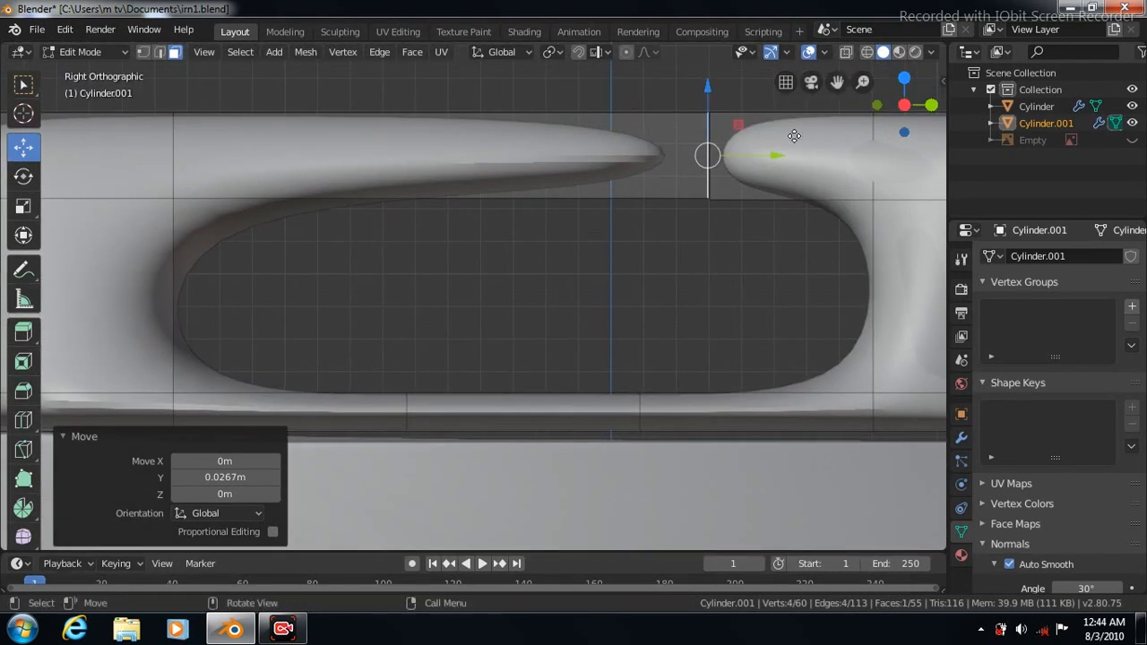
left_click(142, 52)
key("KP_8")
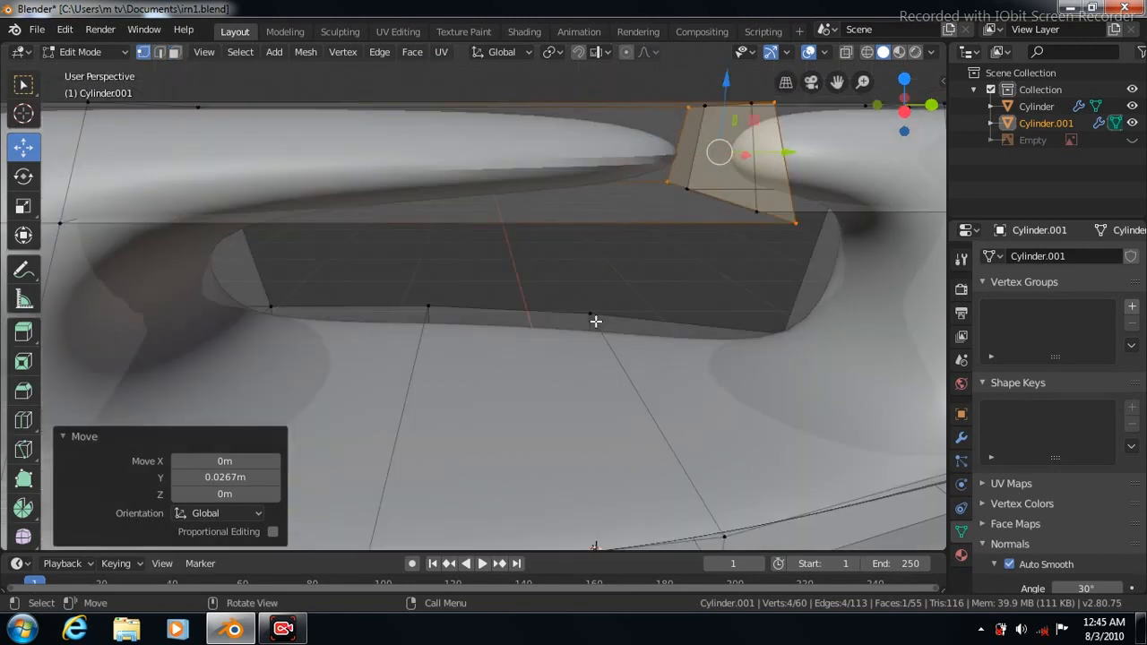
left_click(23, 85)
left_click(667, 182)
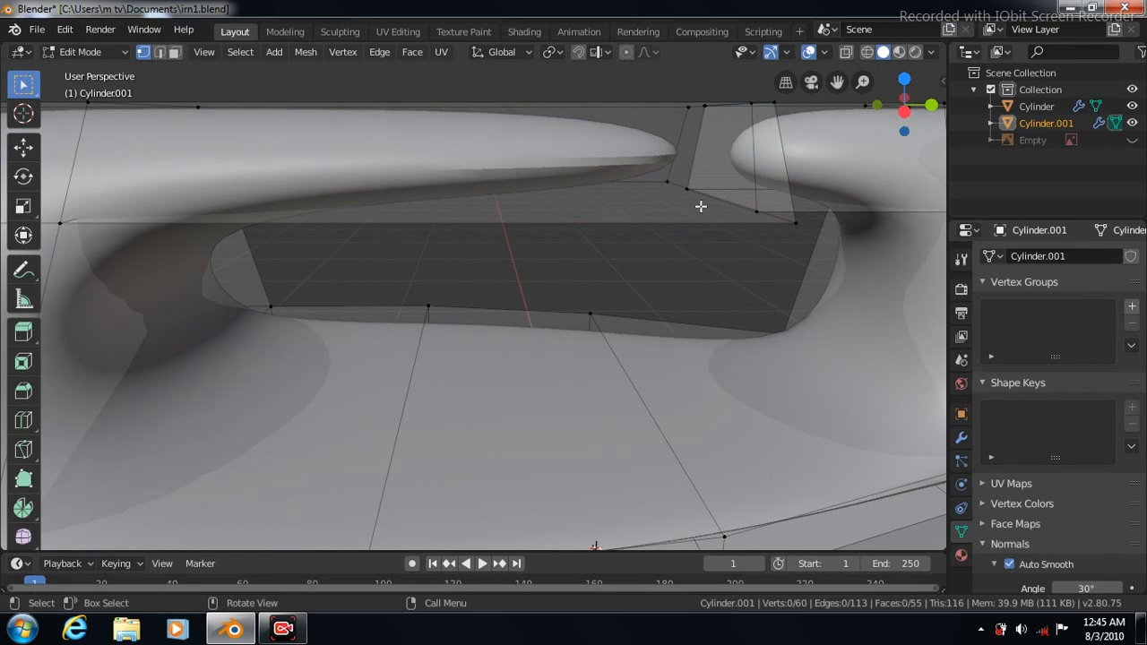
left_click(844, 51)
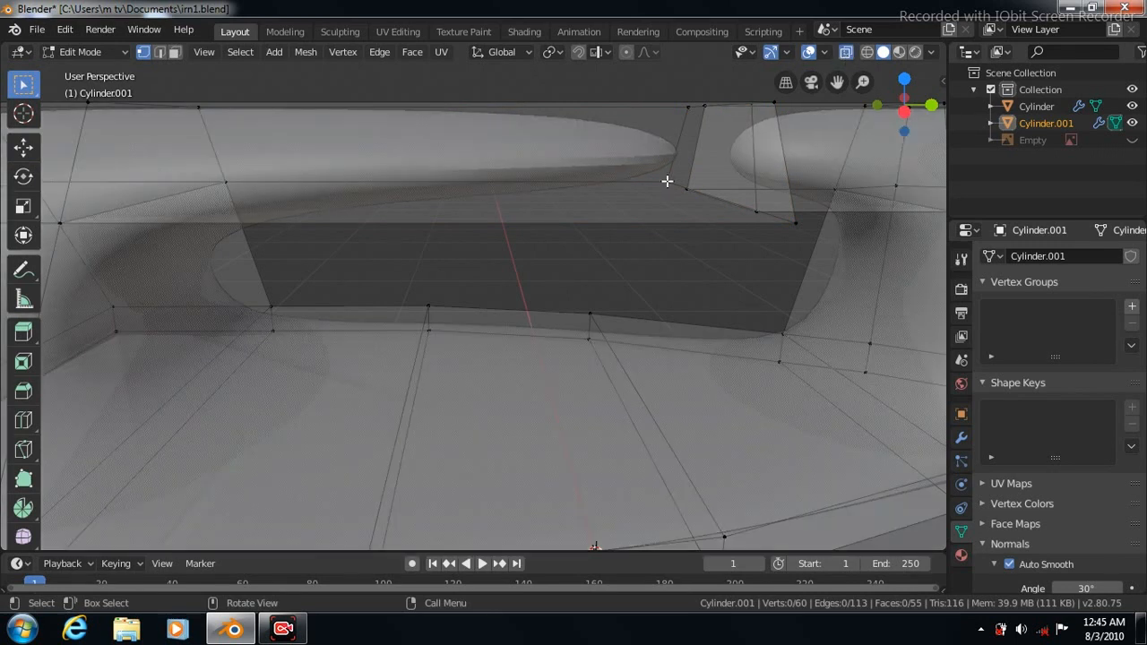
left_click(748, 266, "shift")
key("KP_7")
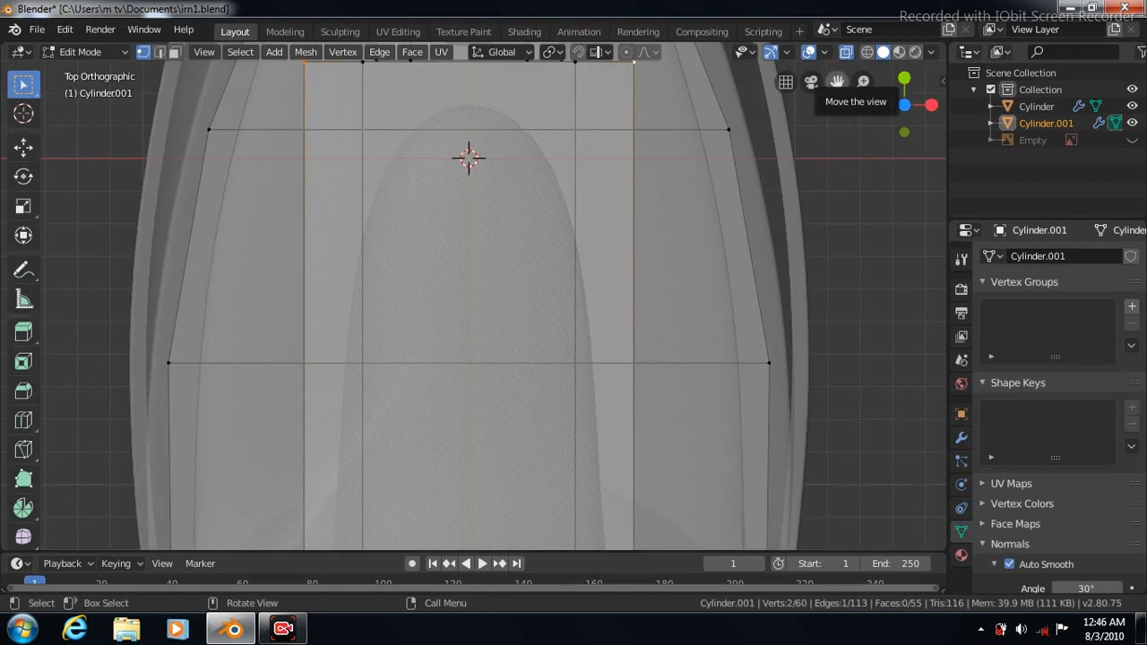
left_click_drag(837, 82, 833, 225)
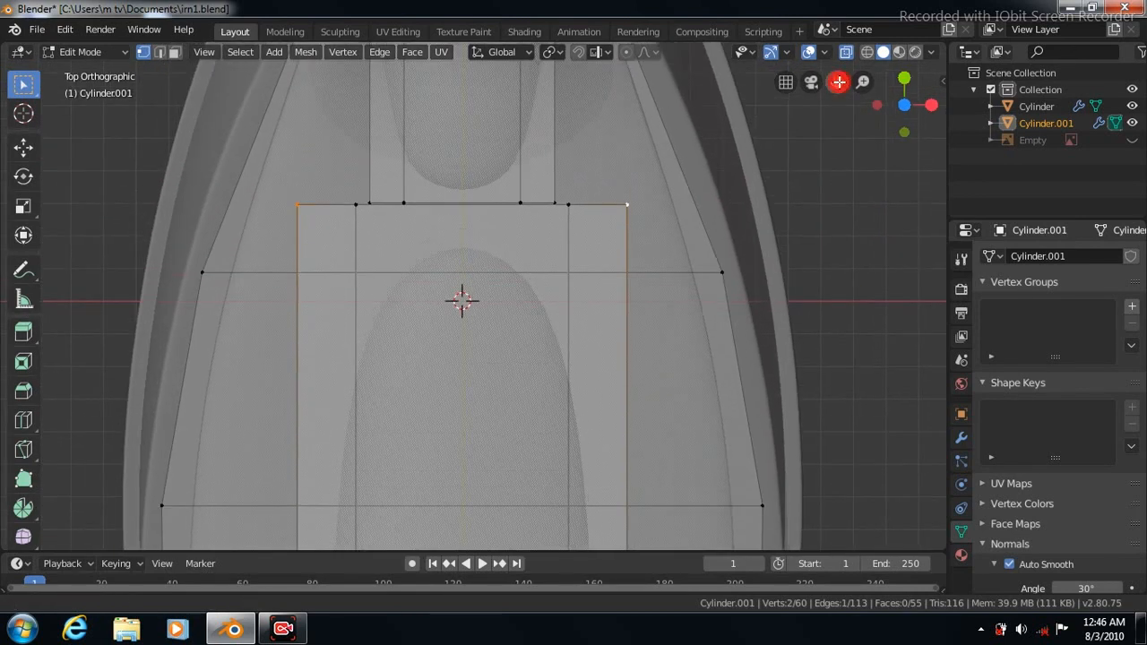
left_click(24, 207)
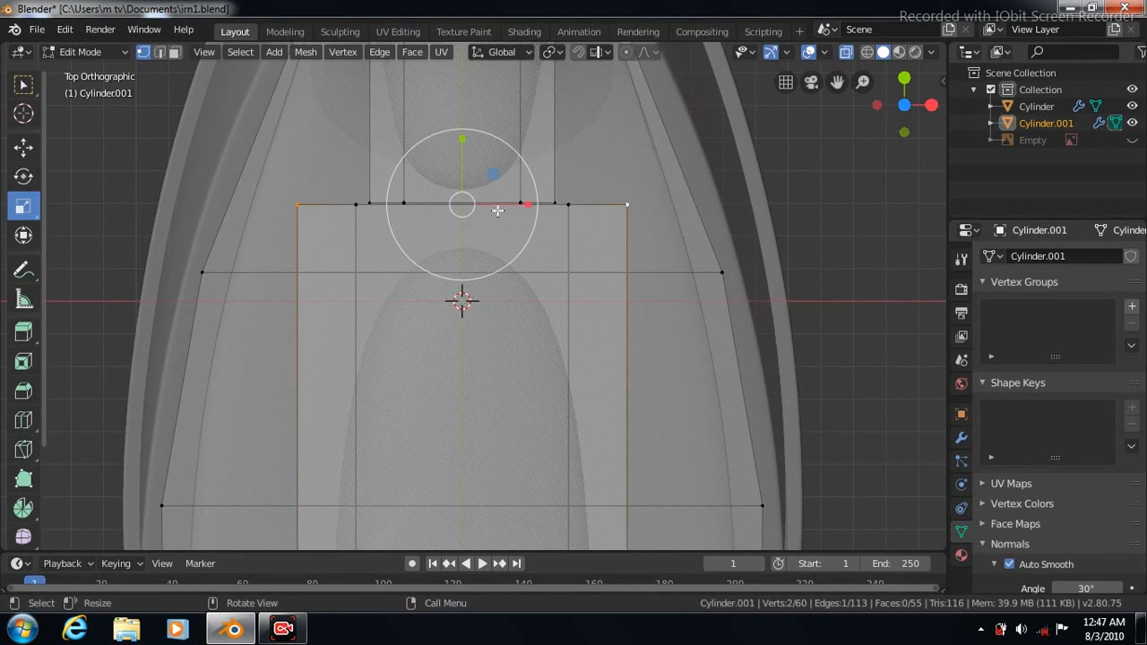
left_click_drag(527, 204, 498, 208)
Step: Select the two upper corner vertices of the rear extrusion's end and scale them to 0.883 along X
left_click(23, 85)
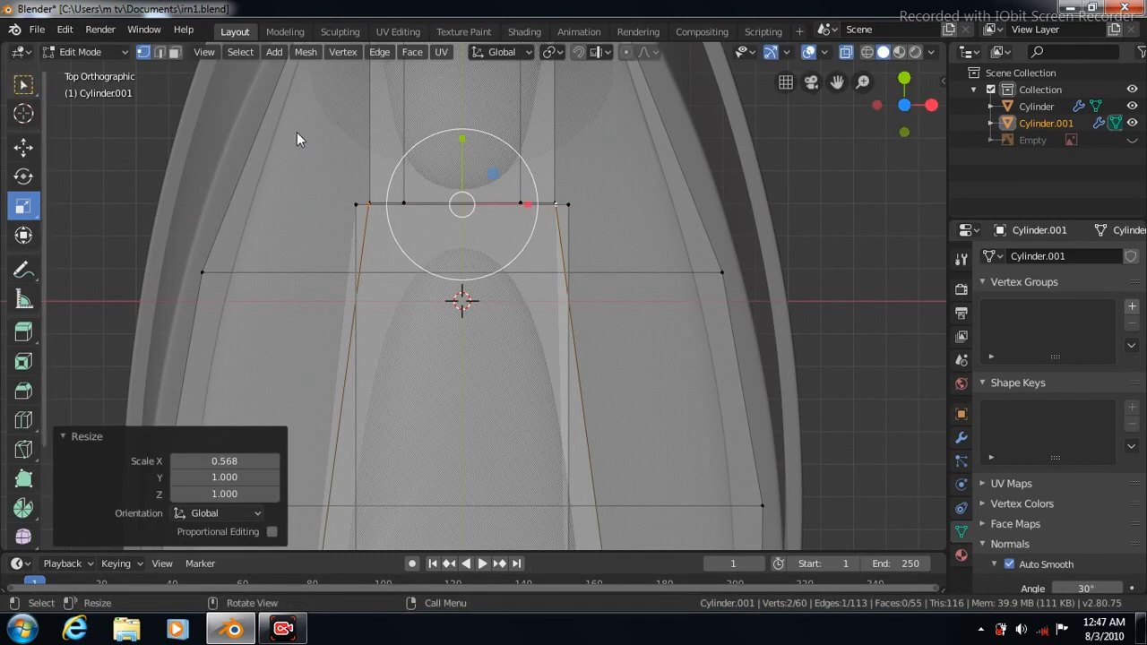
left_click(355, 203, "shift")
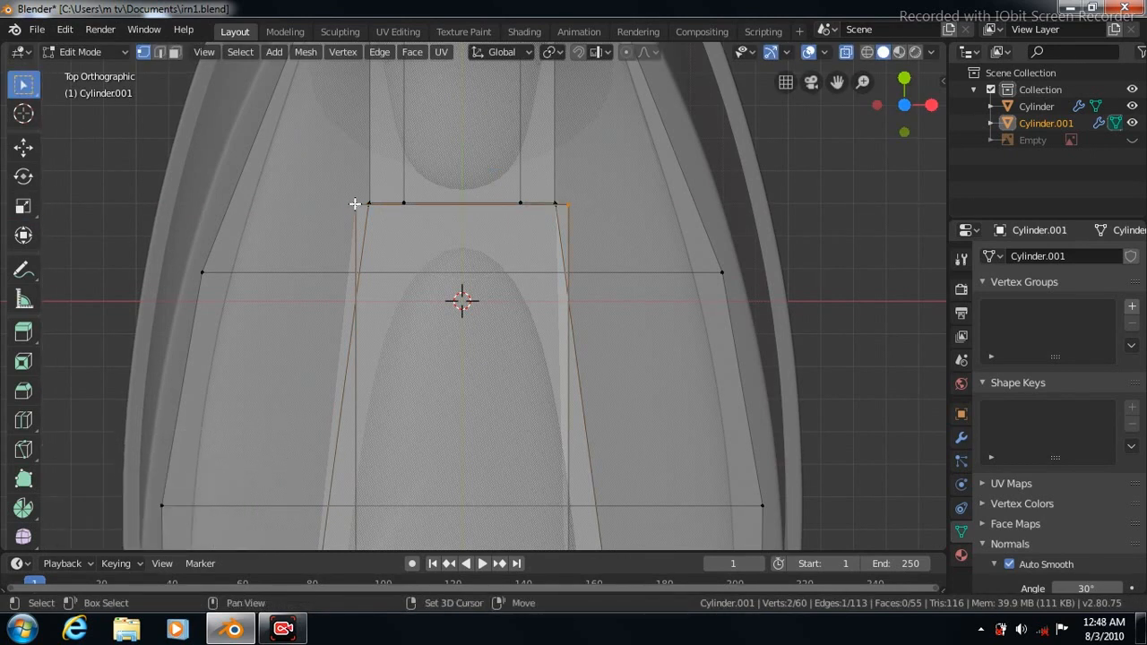
left_click(23, 205)
left_click_drag(528, 205, 526, 204)
Step: Turn off X-ray, select the two adjoining vertices at the handle gap's near lower corner, and merge them At Last
key("KP_3")
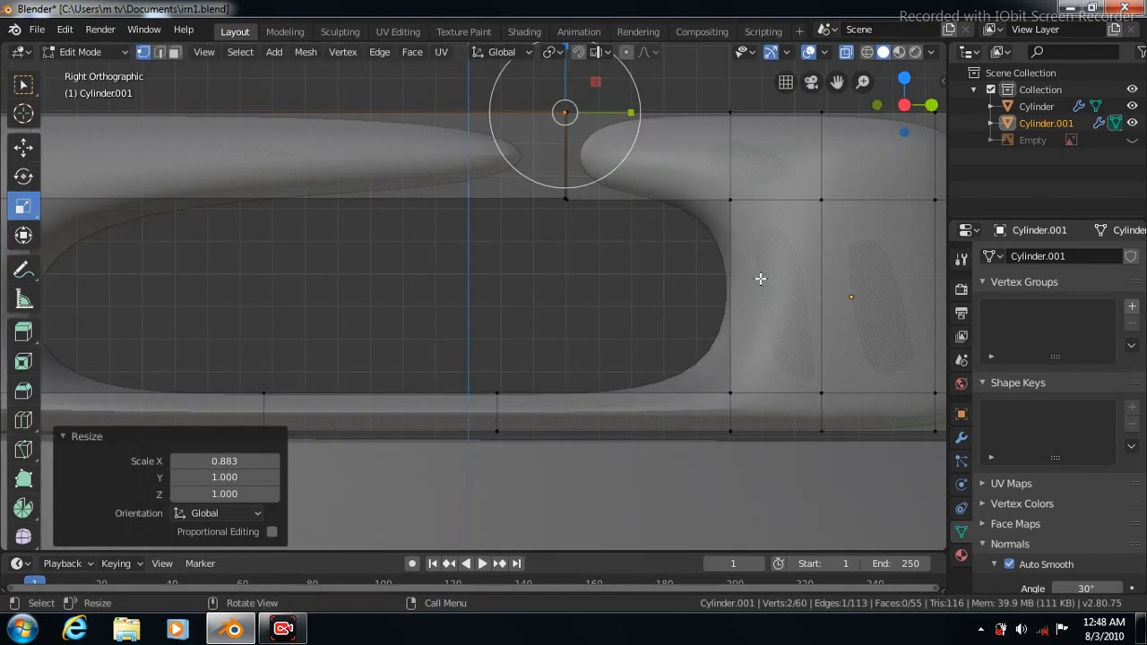
middle_click_drag(697, 279, 784, 185)
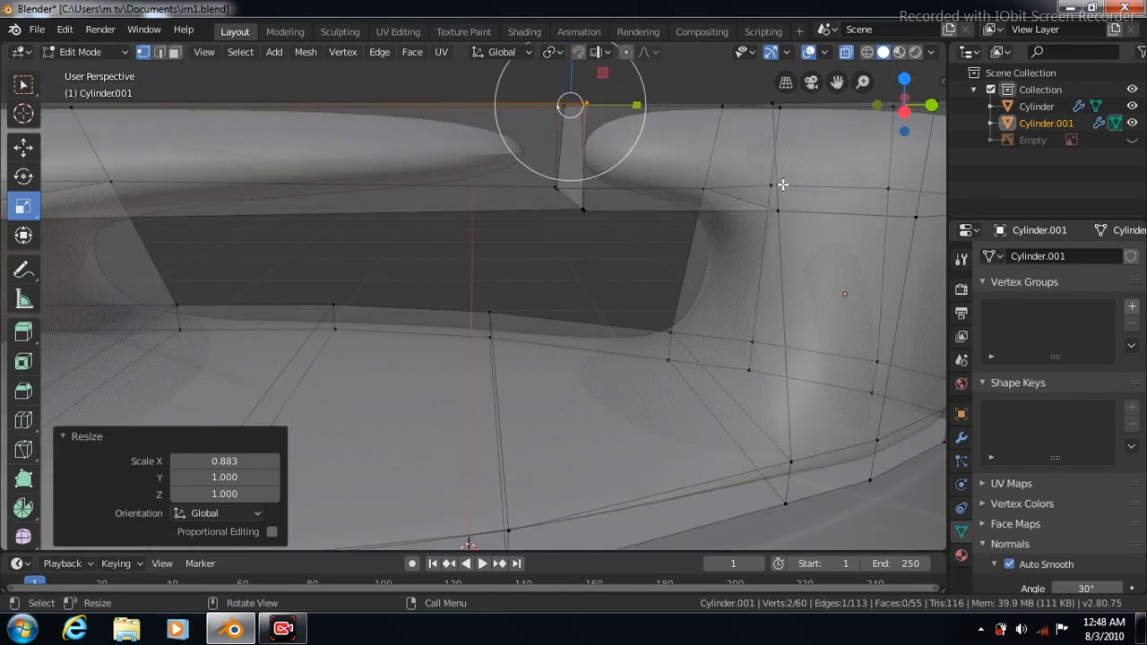
left_click(845, 53)
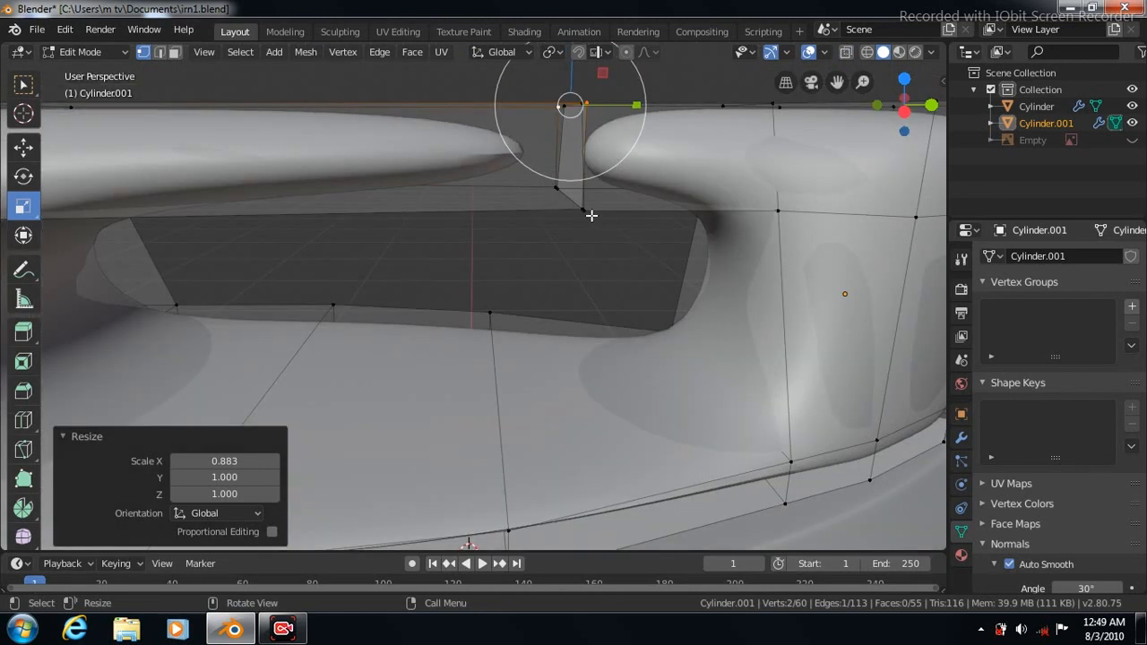
left_click(615, 213)
key("w")
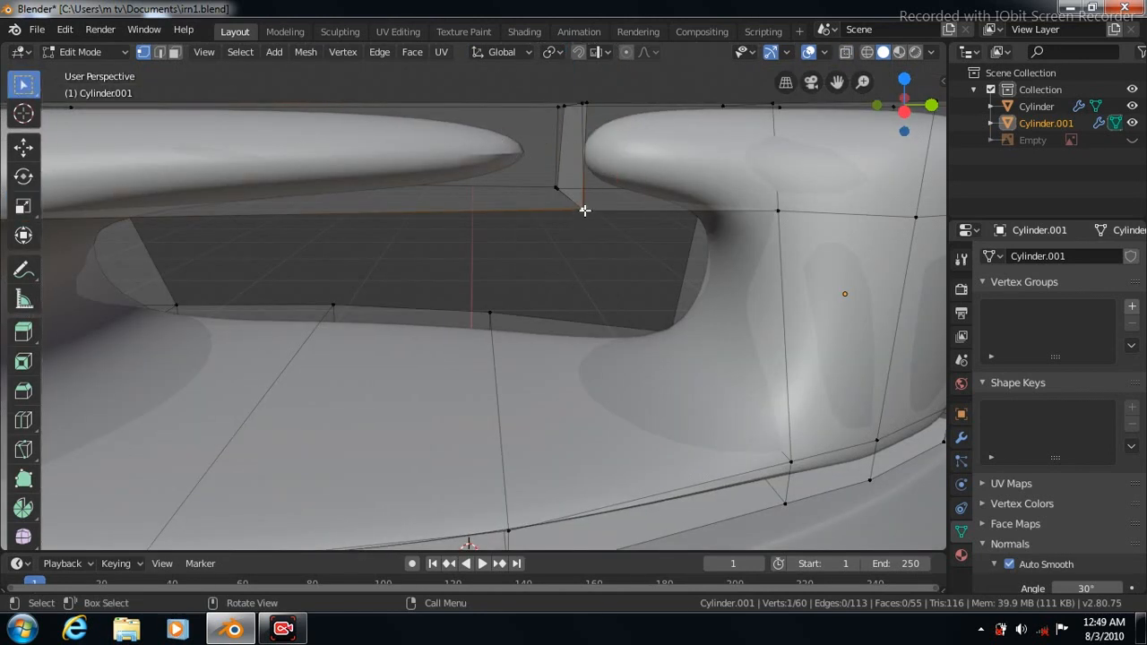
key("m")
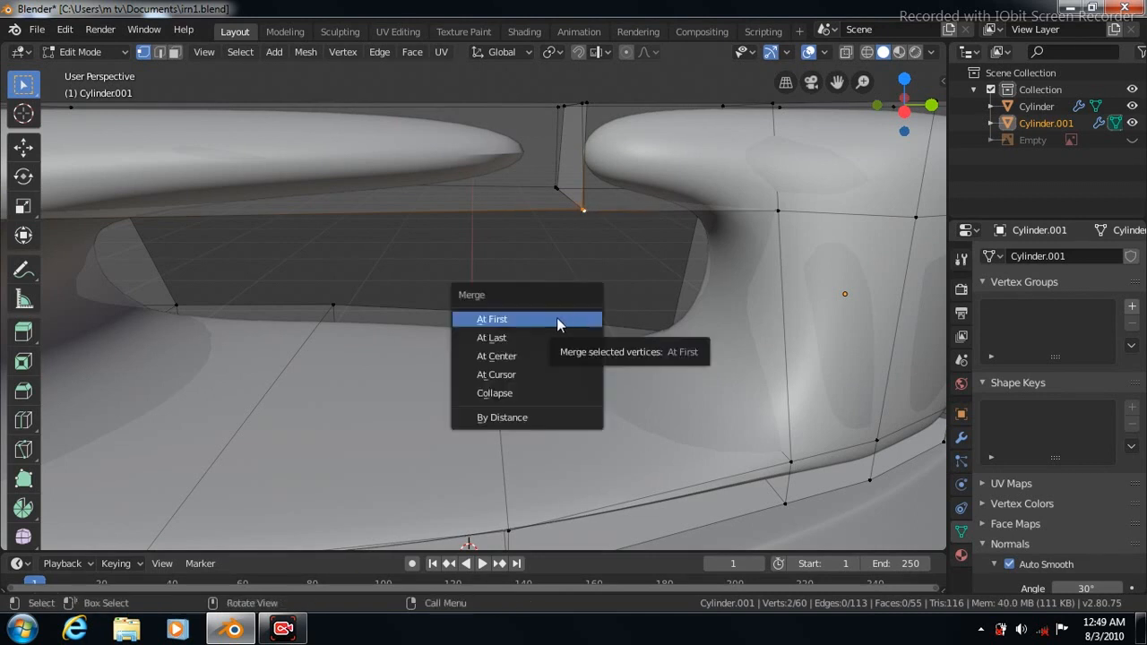
left_click(534, 336)
Step: Merge the three remaining corner vertex pairs of the handle joint At Last, using X-ray to select them, and turn X-ray off
left_click(580, 104)
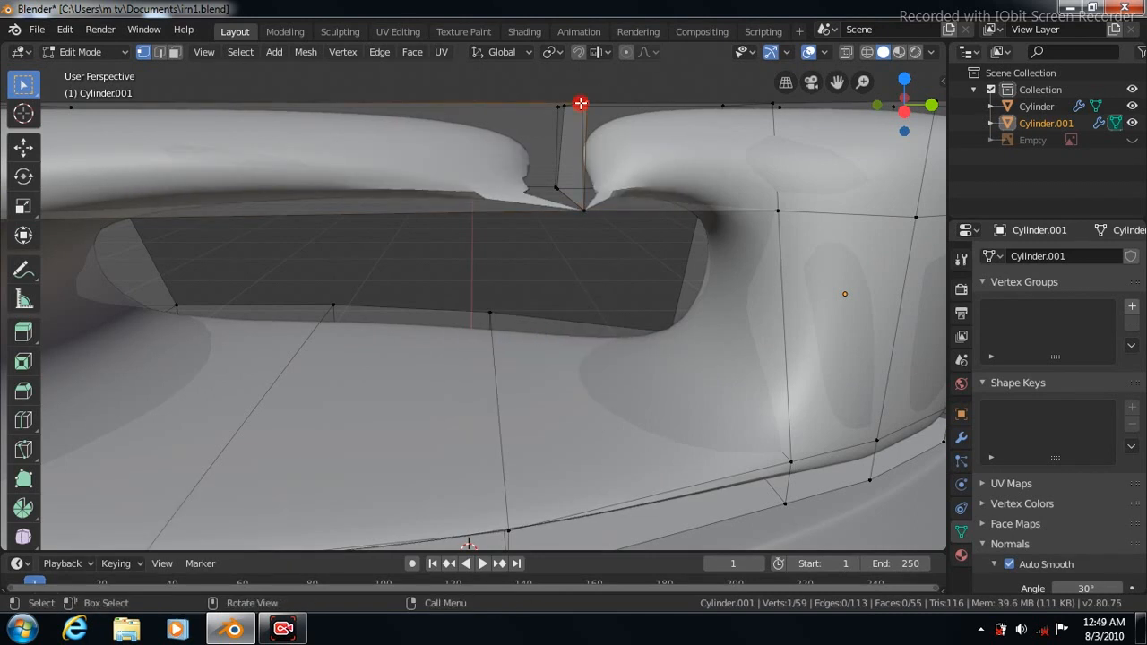
left_click(847, 52)
left_click(582, 104, "shift")
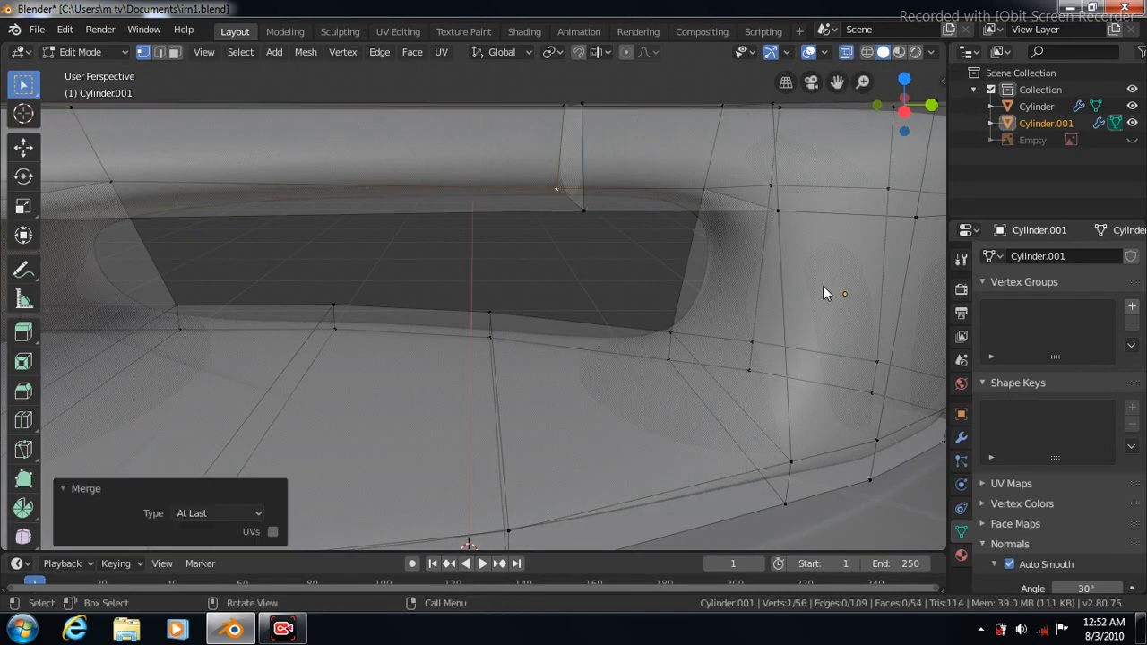
left_click(845, 54)
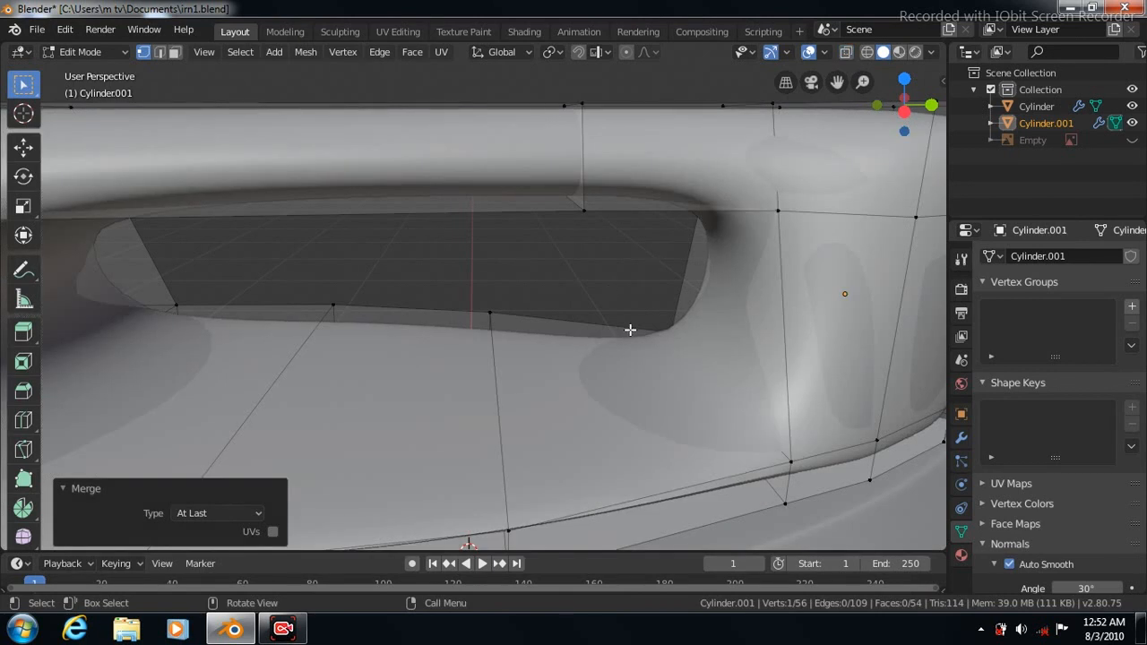
Step: Add one horizontal loop cut around the middle of the front post with a factor of 0
key("KP_3")
scroll(630, 330, "down", 2)
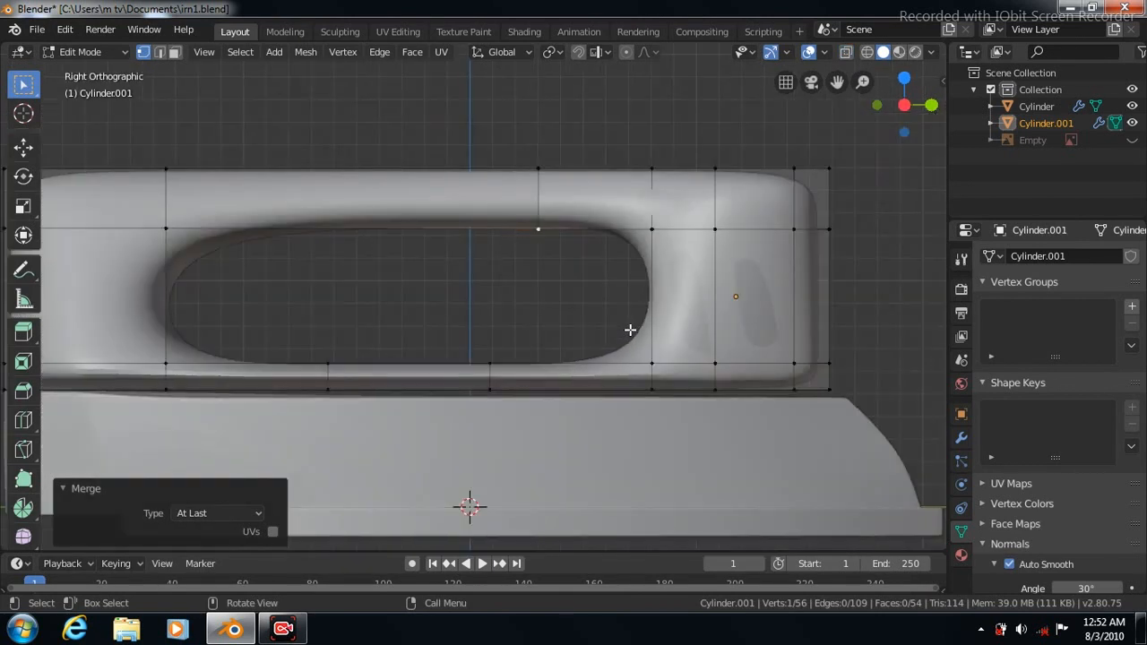
left_click(25, 426)
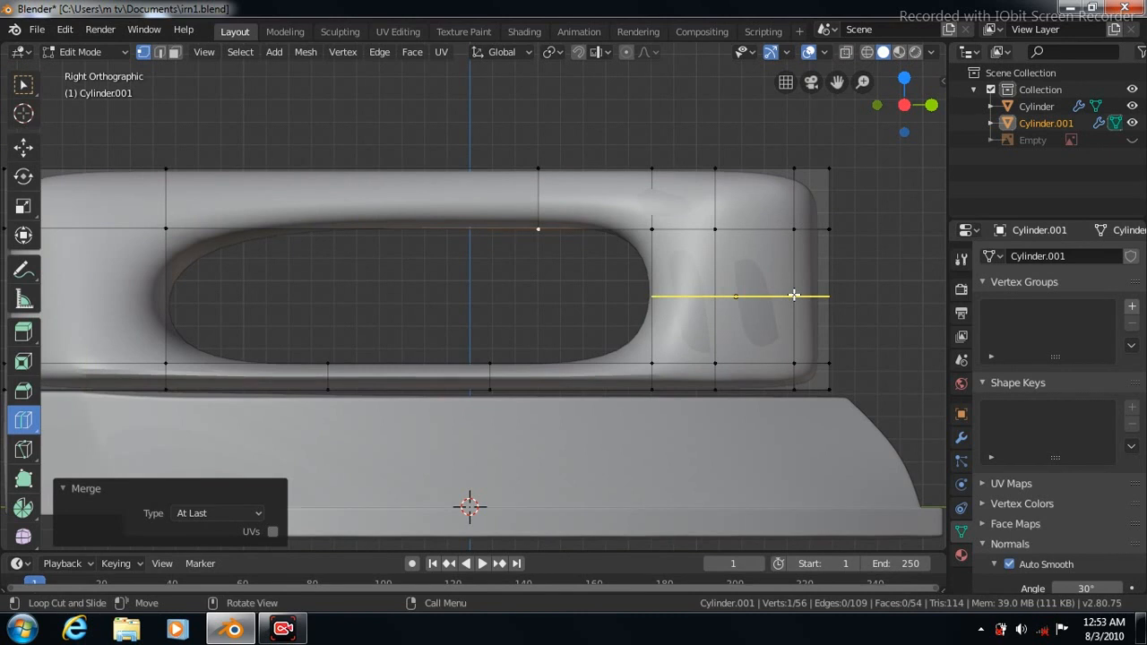
left_click(794, 296)
Step: Select the frontmost vertex of the new loop on the front post and move it inward by -0.0927 m in Y
left_click(24, 85)
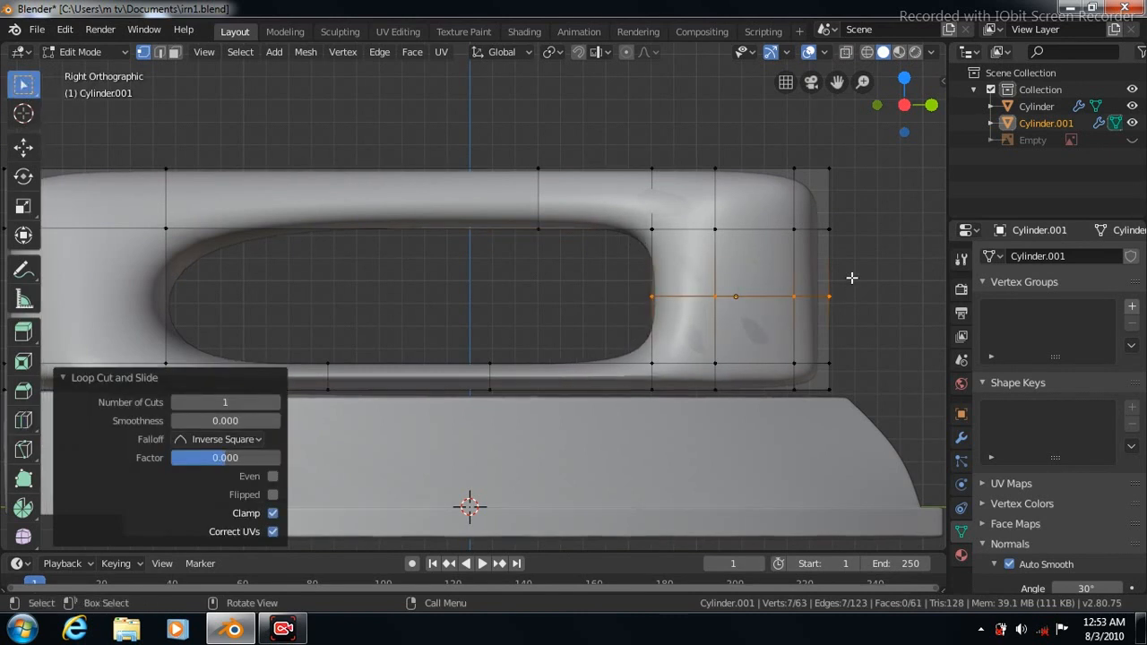
left_click(828, 295)
left_click(23, 148)
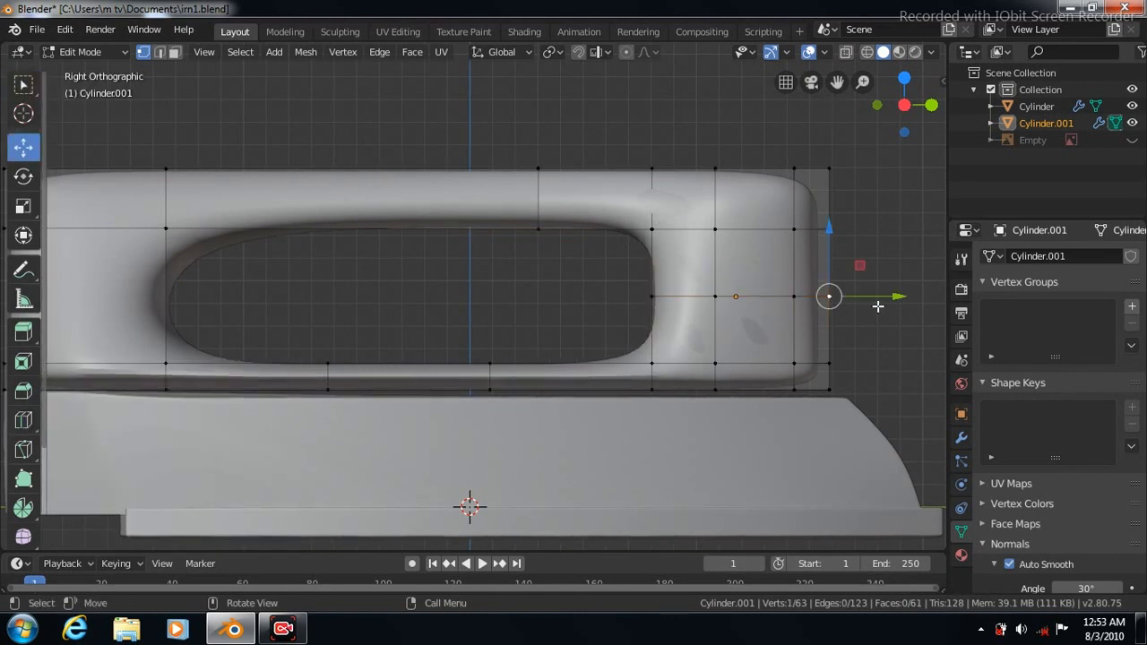
left_click_drag(884, 299, 883, 300)
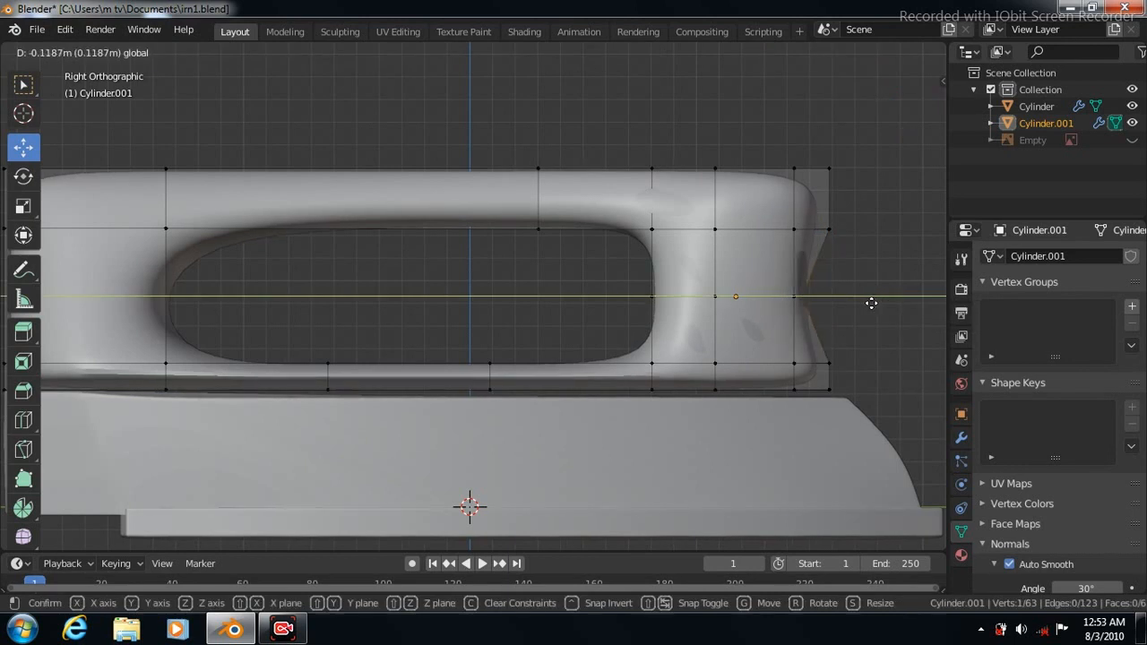
left_click(875, 303)
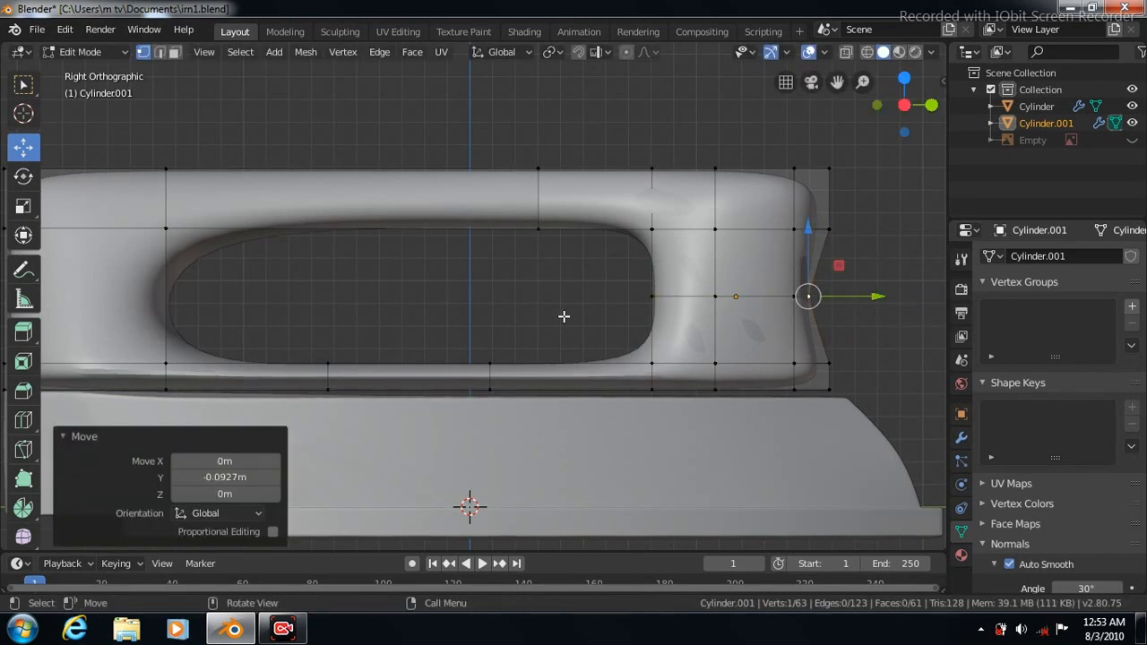
key("KP_7")
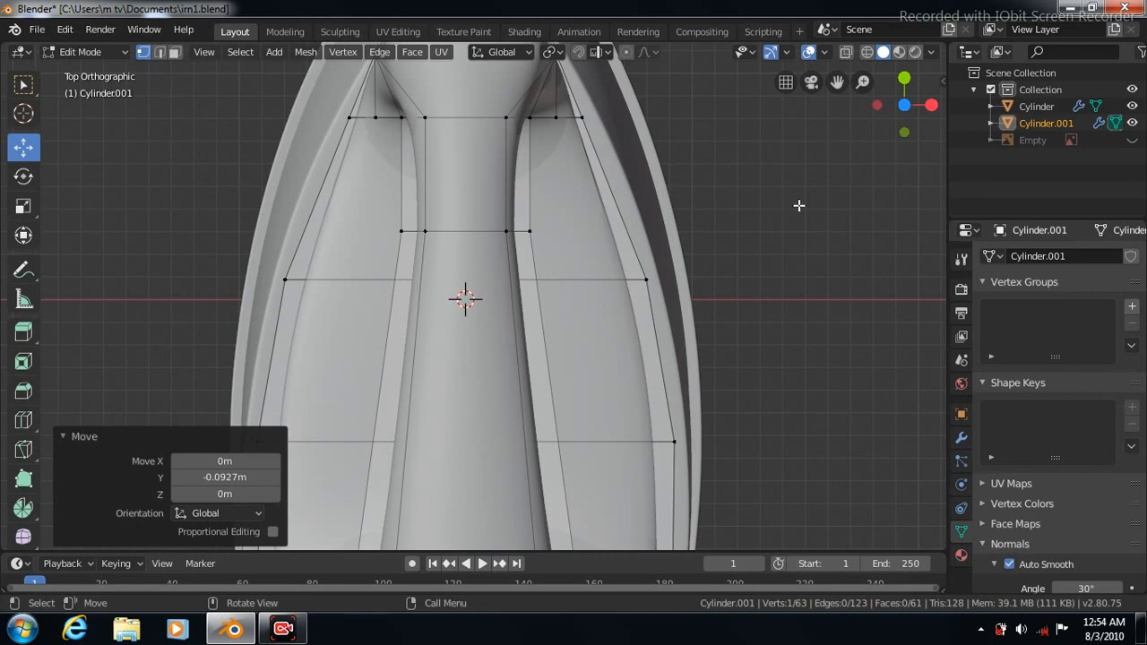
scroll(799, 206, "down", 4)
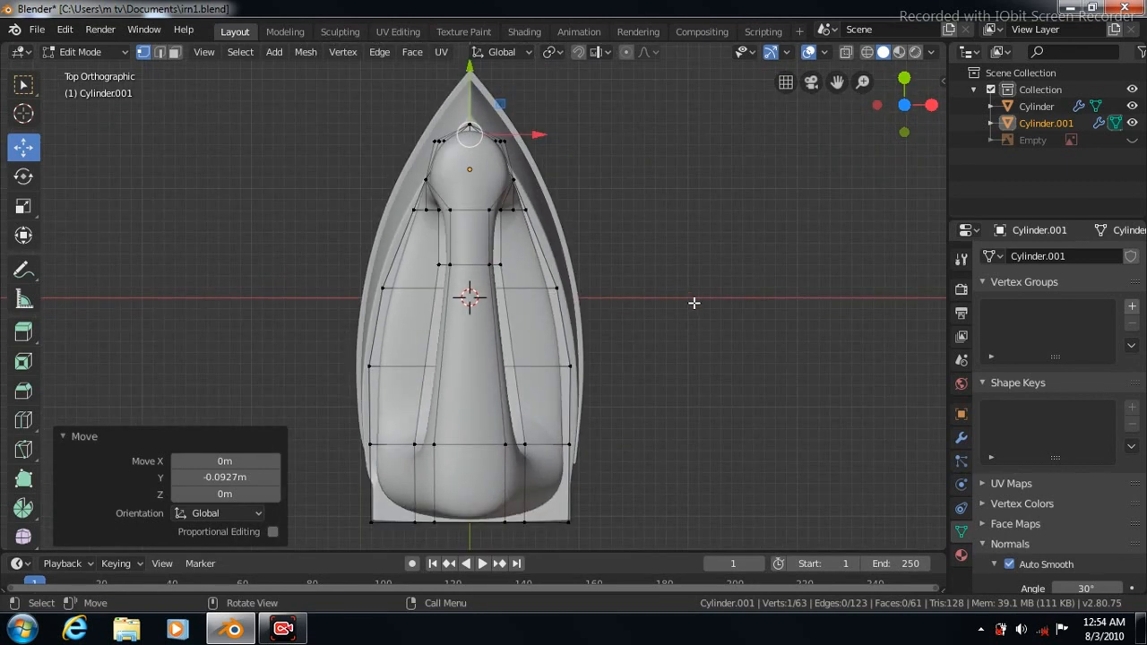
Step: Select the front post's top face and the adjoining handle face behind it, and inset both with a thickness of 0.3491 m
left_click(175, 53)
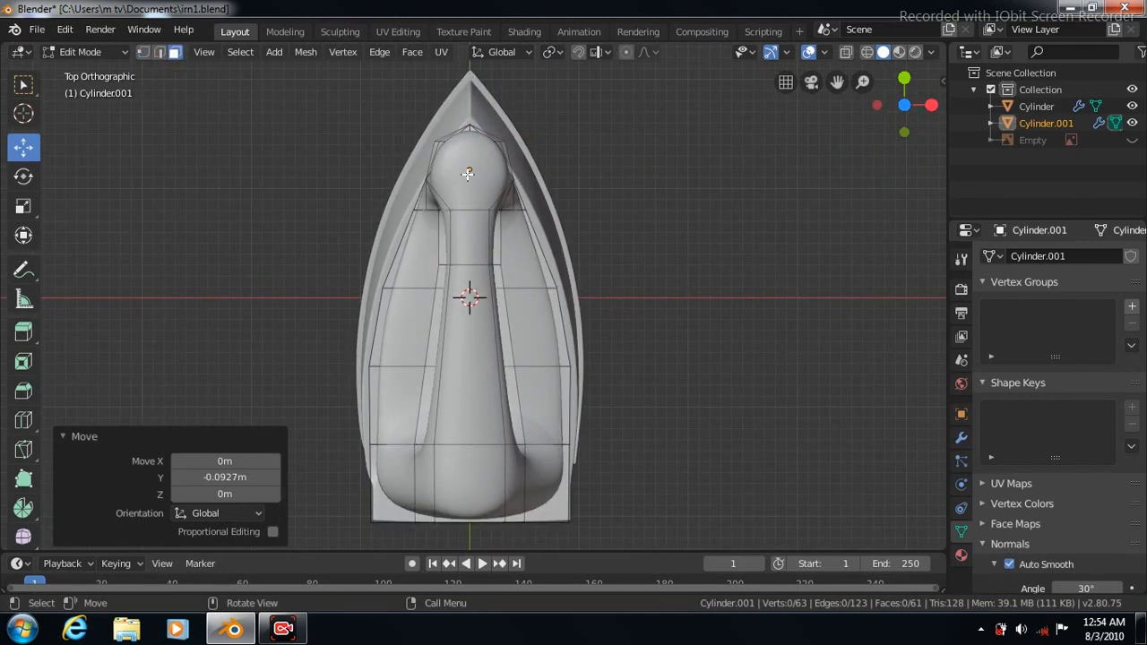
left_click(467, 173)
left_click(466, 238, "shift")
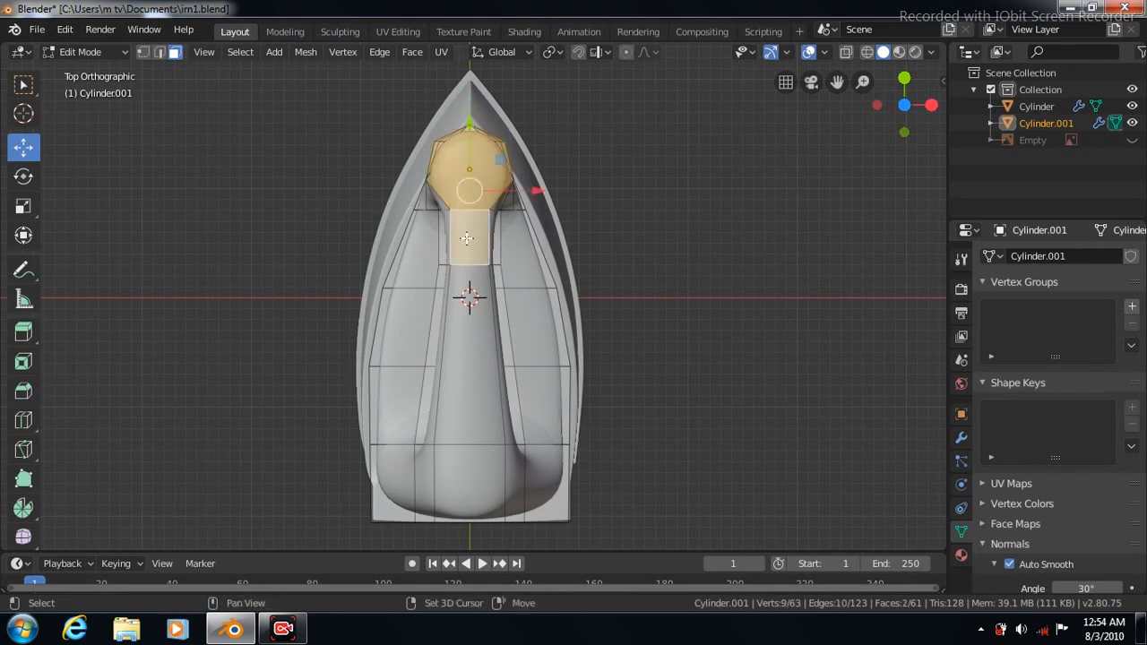
left_click(413, 51)
left_click(450, 135)
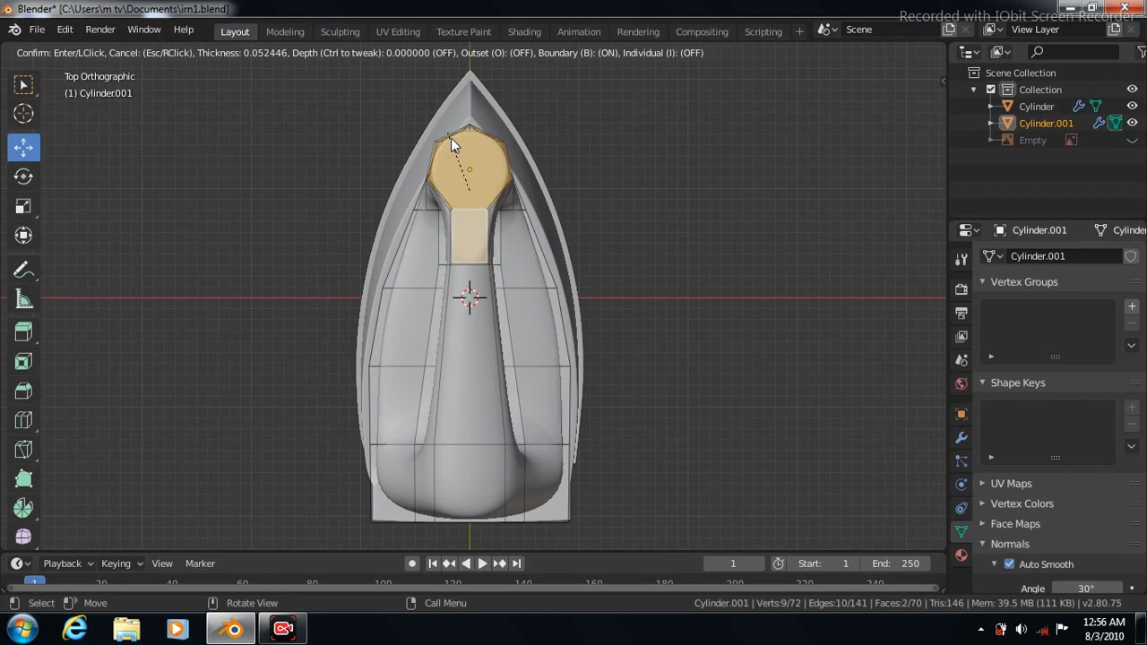
left_click(455, 143)
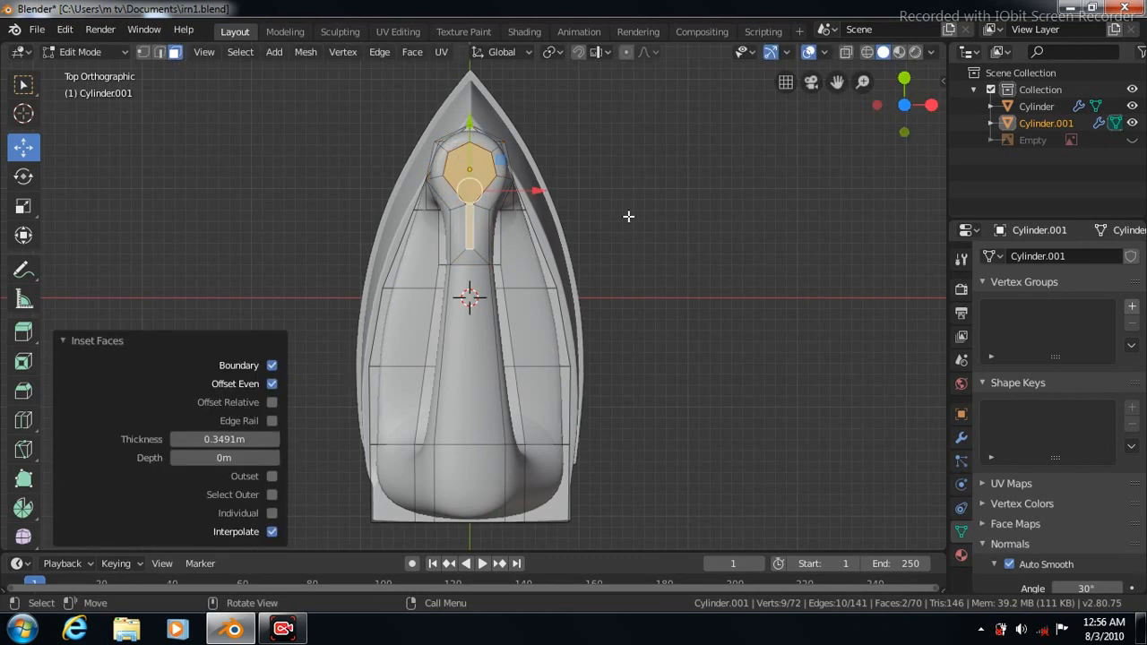
Step: Inset the two selected faces on top of the front post again and raise them slightly along Z
key("KP_3")
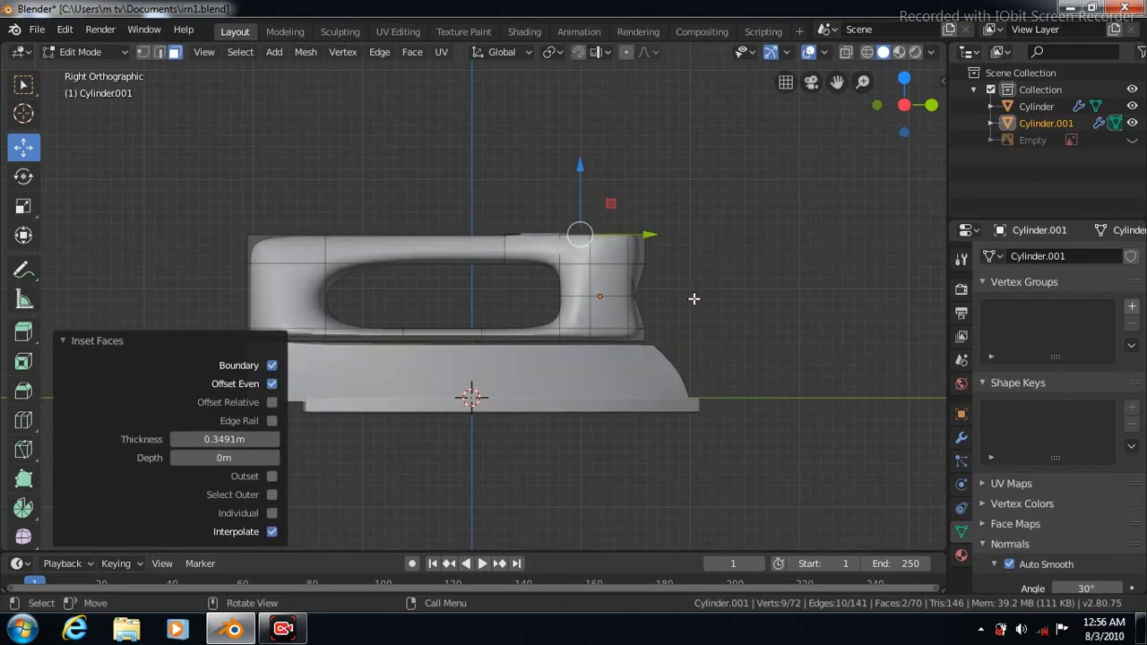
left_click_drag(581, 166, 581, 168)
left_click(412, 52)
left_click(436, 128)
left_click(434, 126)
left_click_drag(577, 173, 579, 157)
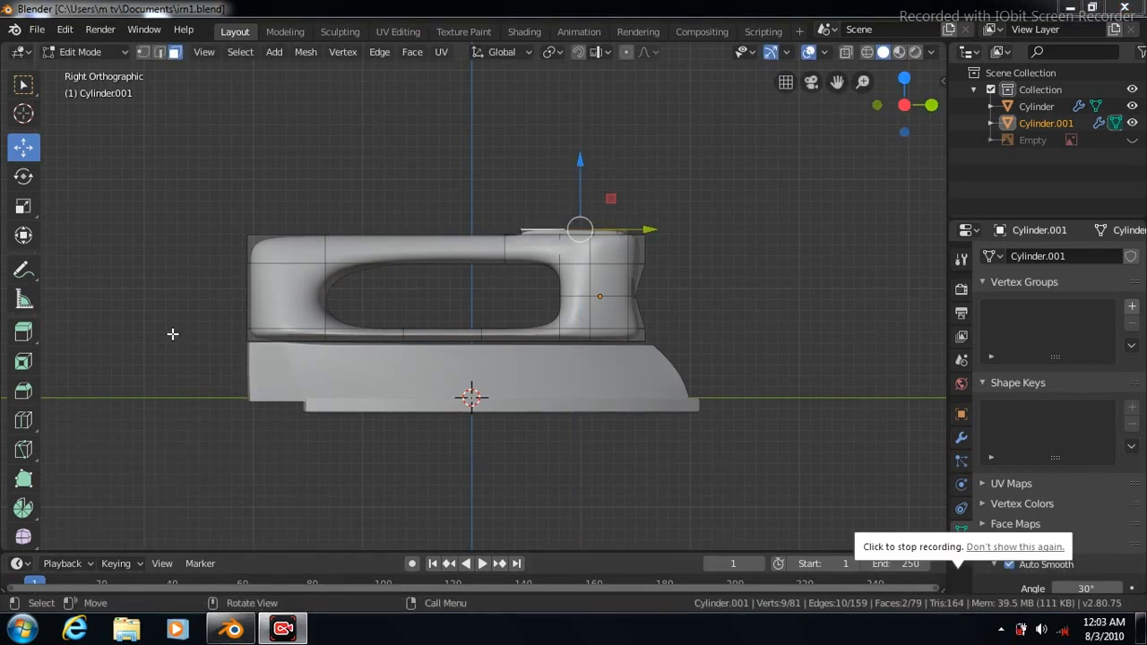
Step: Add a horizontal loop cut around the handle body's lower edge with a factor of 0.571 and move it by -0.0089 m in Z
left_click(23, 420)
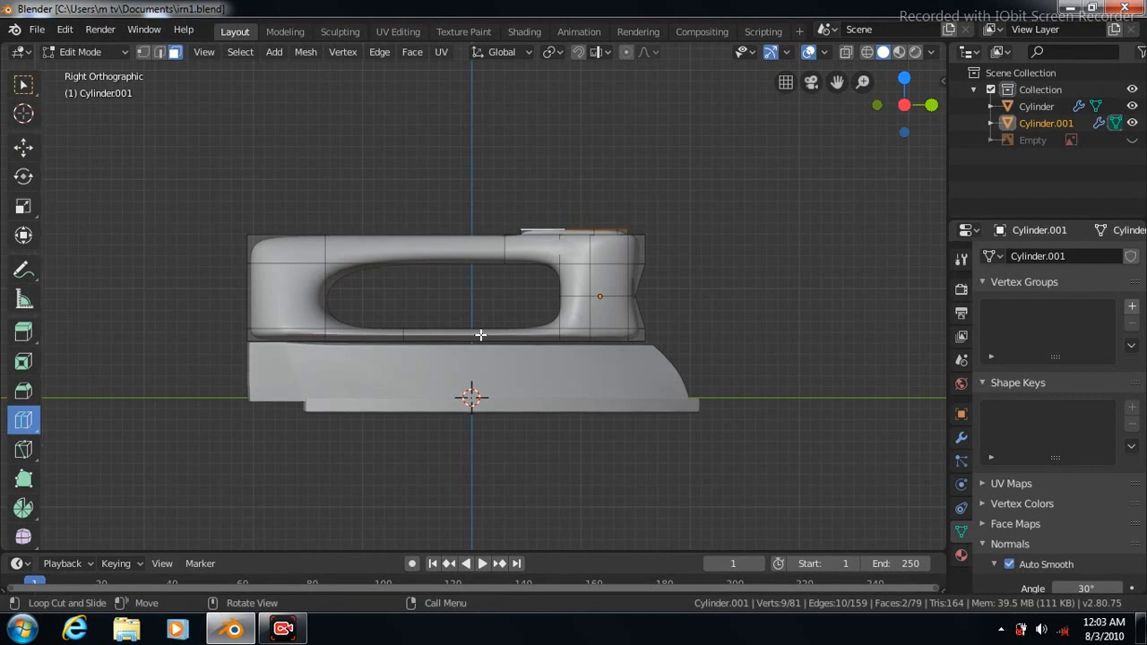
left_click_drag(558, 338, 558, 337)
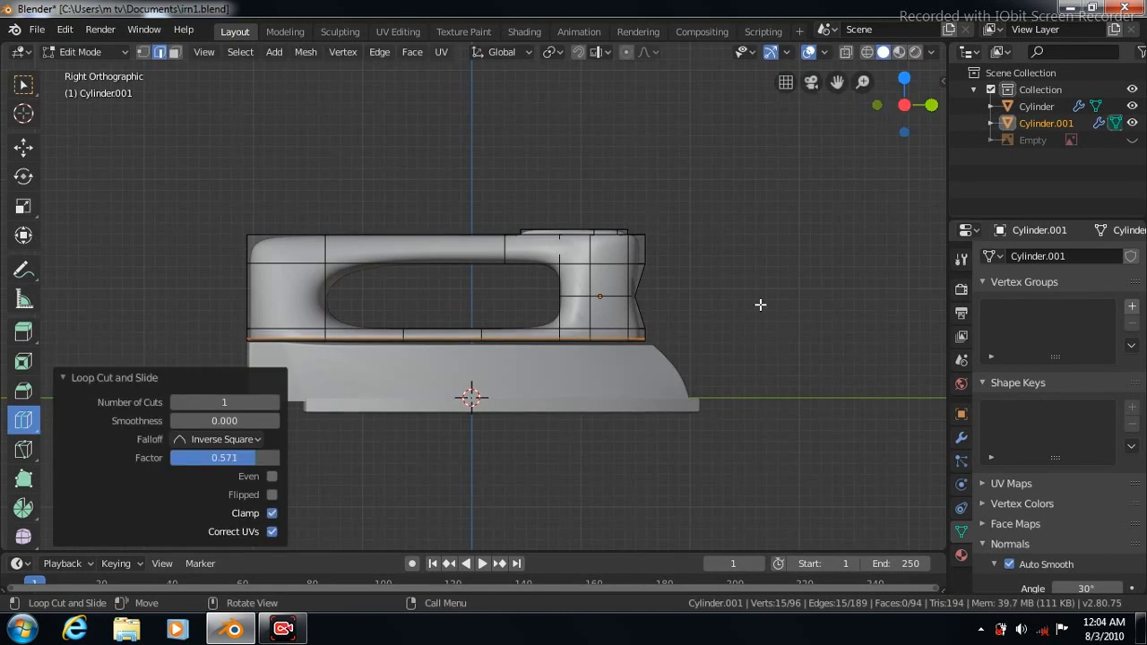
scroll(760, 305, "up", 2)
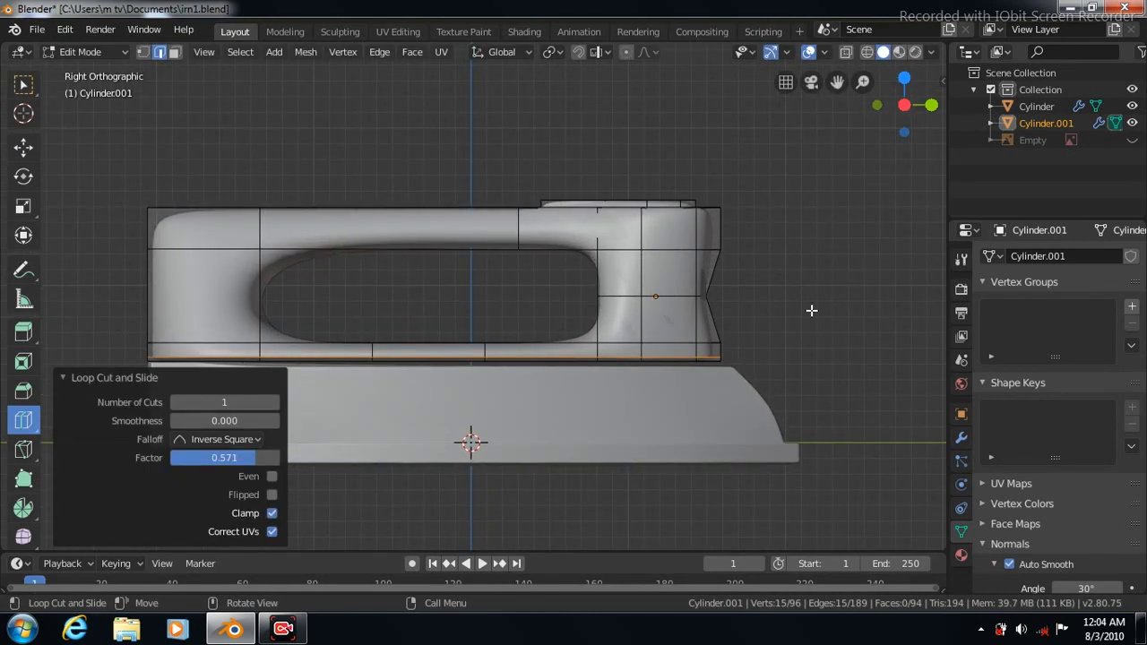
key("Tab")
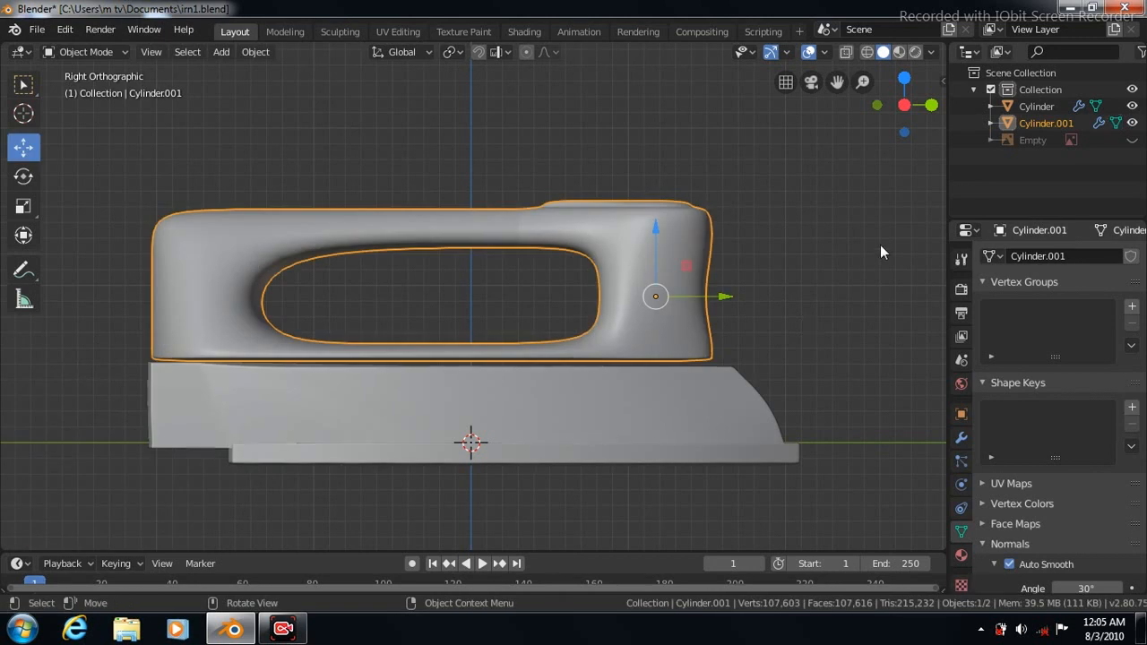
key("Tab")
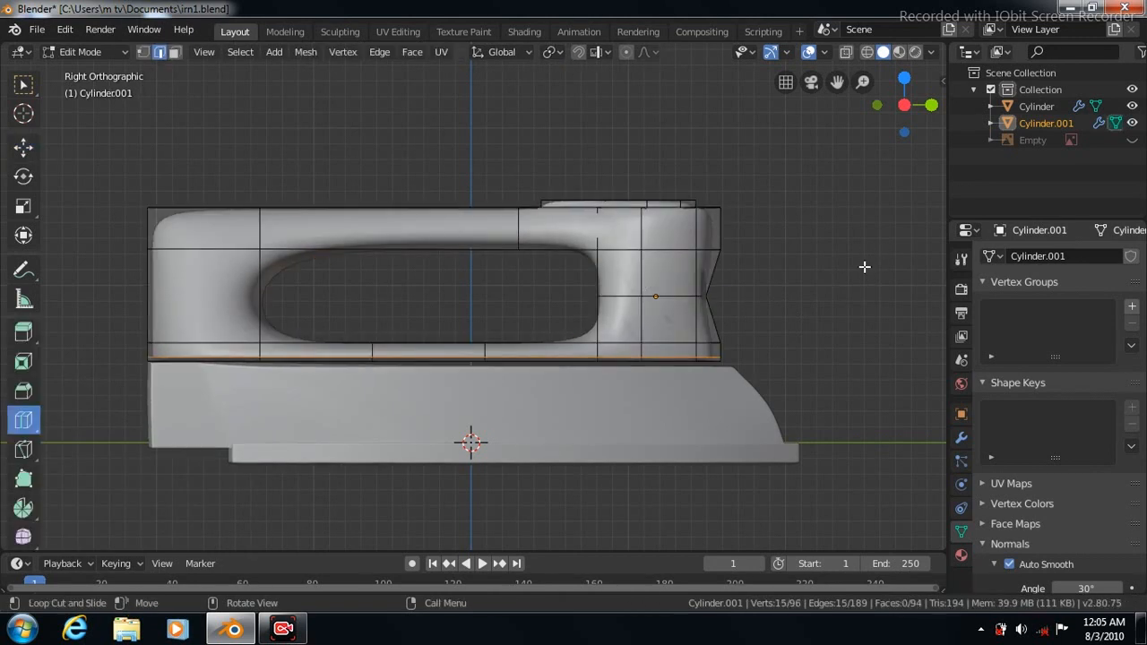
scroll(864, 267, "up", 1)
left_click(24, 146)
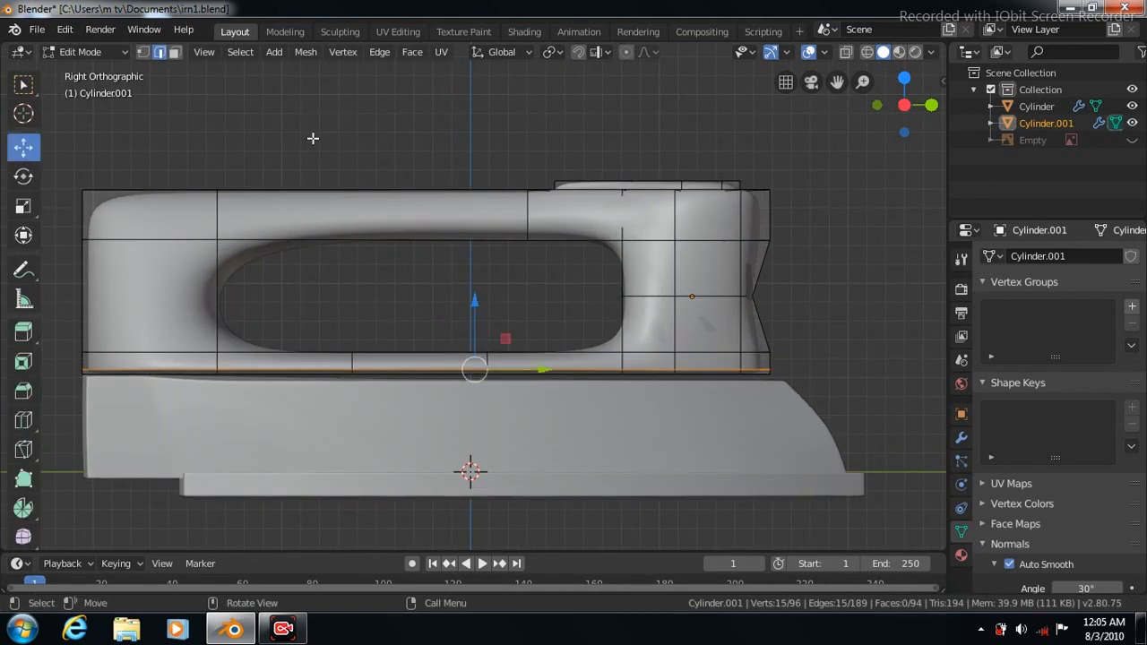
left_click_drag(473, 305, 473, 305)
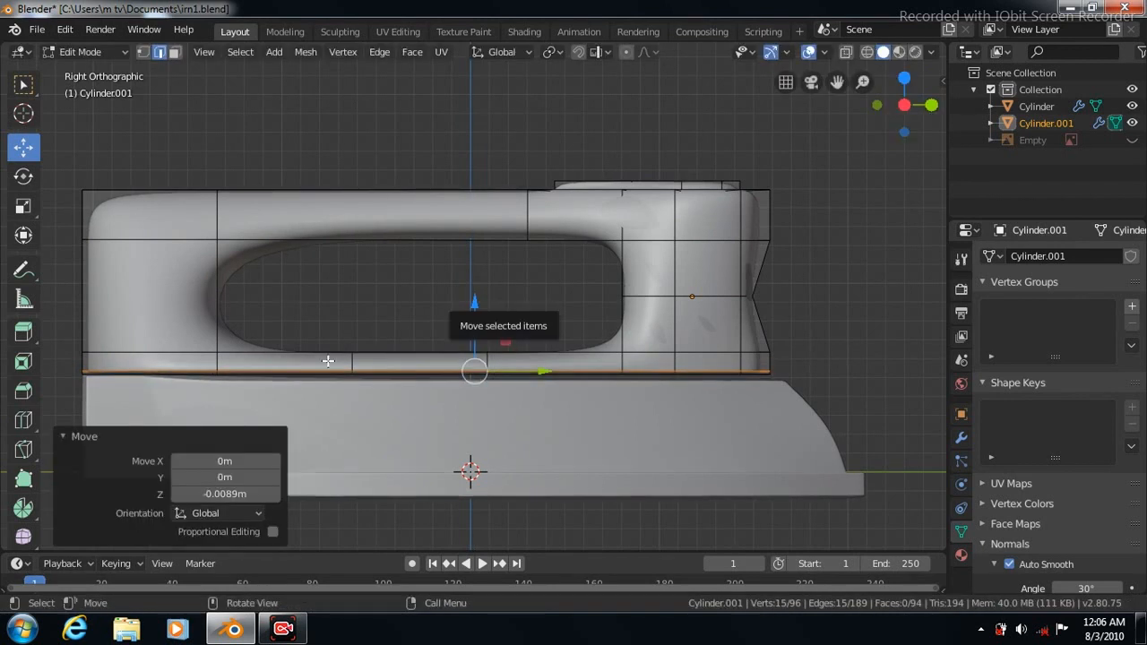
Step: Try a lengthwise loop cut with a factor of 0.060 through the rear top of the handle, and undo it
key("KP_7")
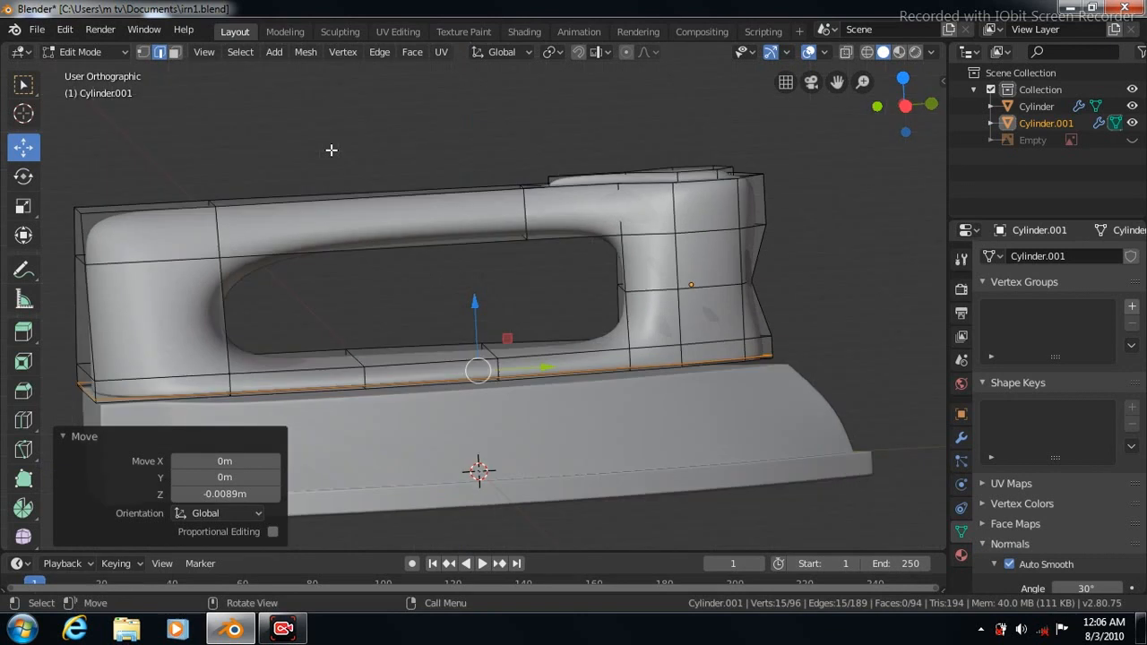
left_click(24, 420)
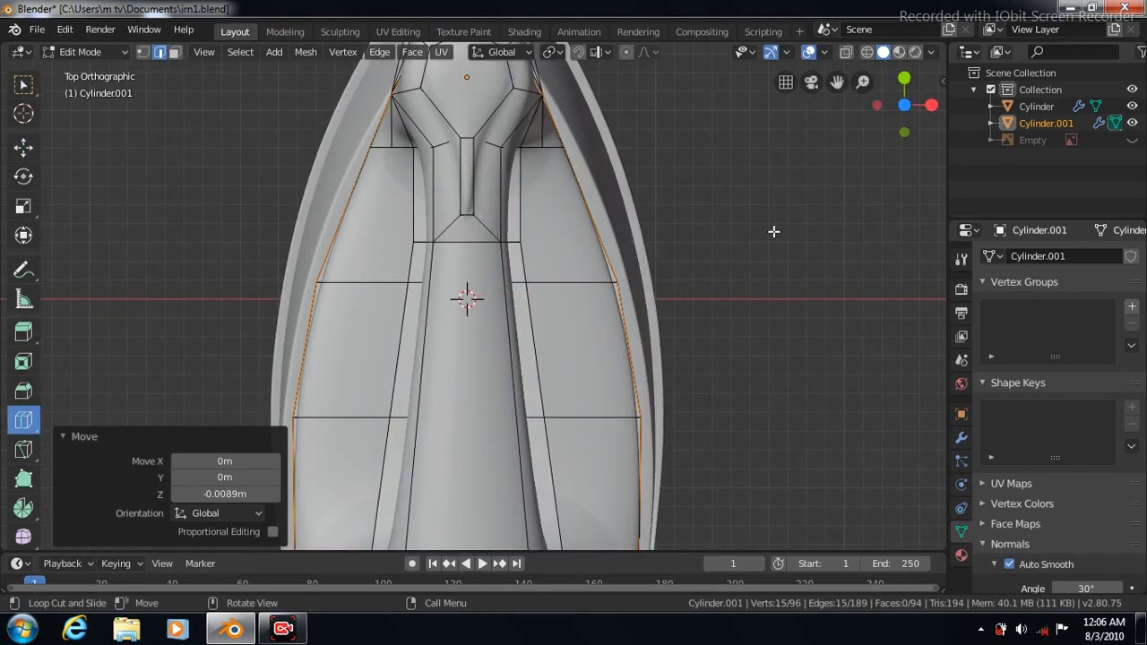
scroll(774, 231, "down", 2)
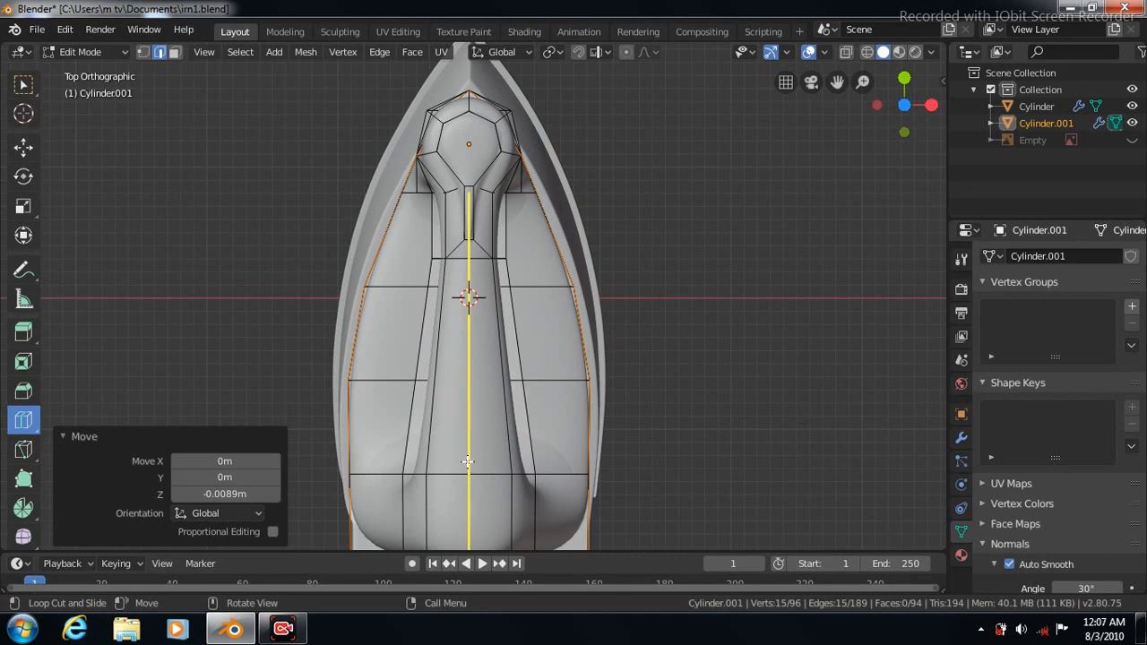
left_click(464, 463)
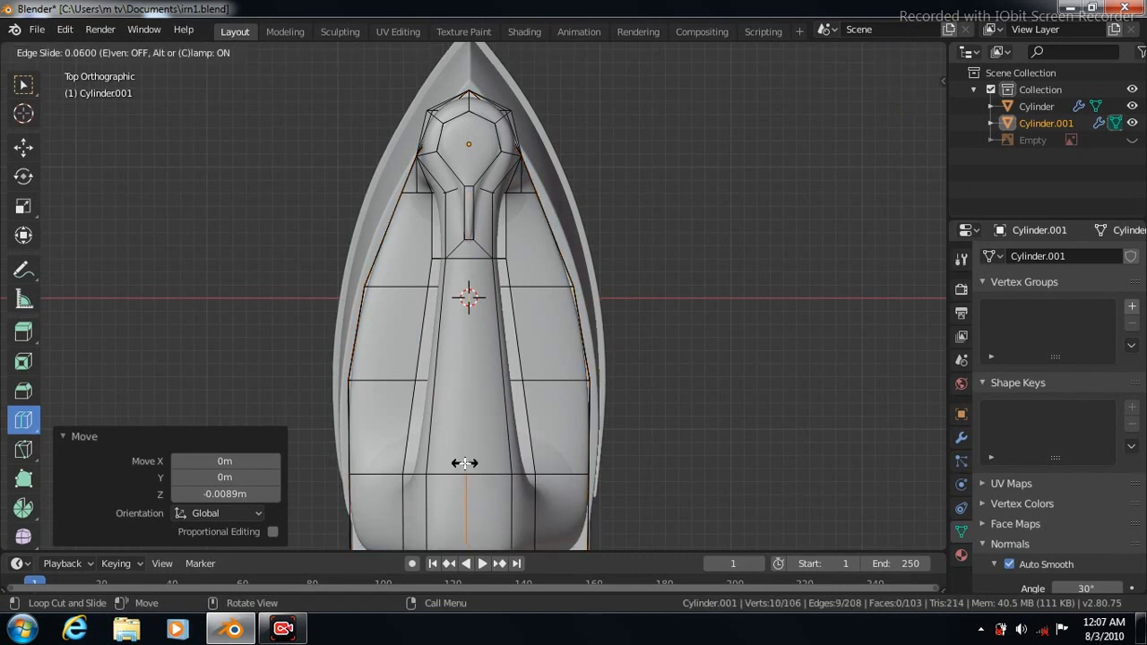
left_click(464, 463)
key("w")
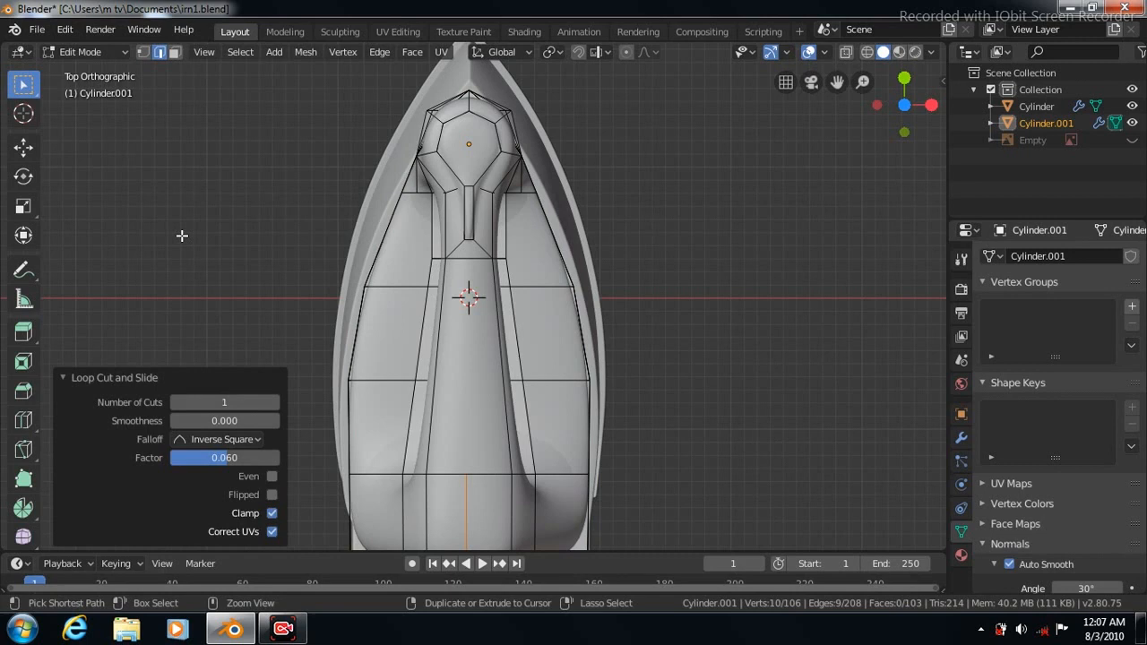
key("ctrl+z")
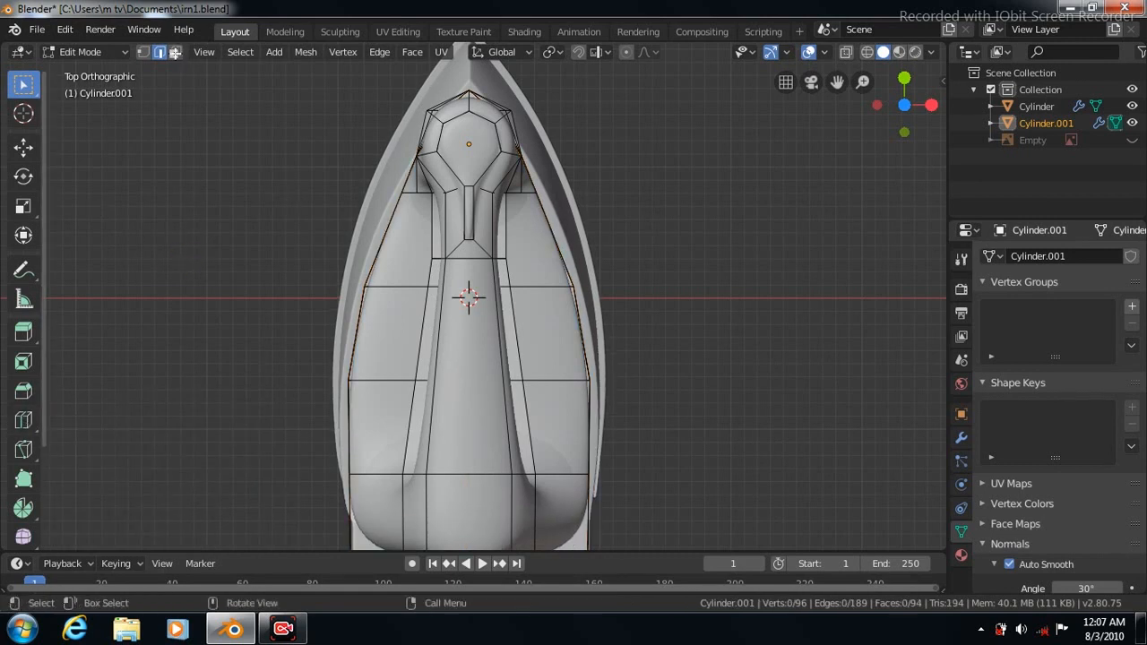
Step: Select the long top face of the handle grip and inset it with a thickness of 0.3092 m
left_click(176, 52)
left_click(466, 386)
left_click(412, 52)
left_click(436, 126)
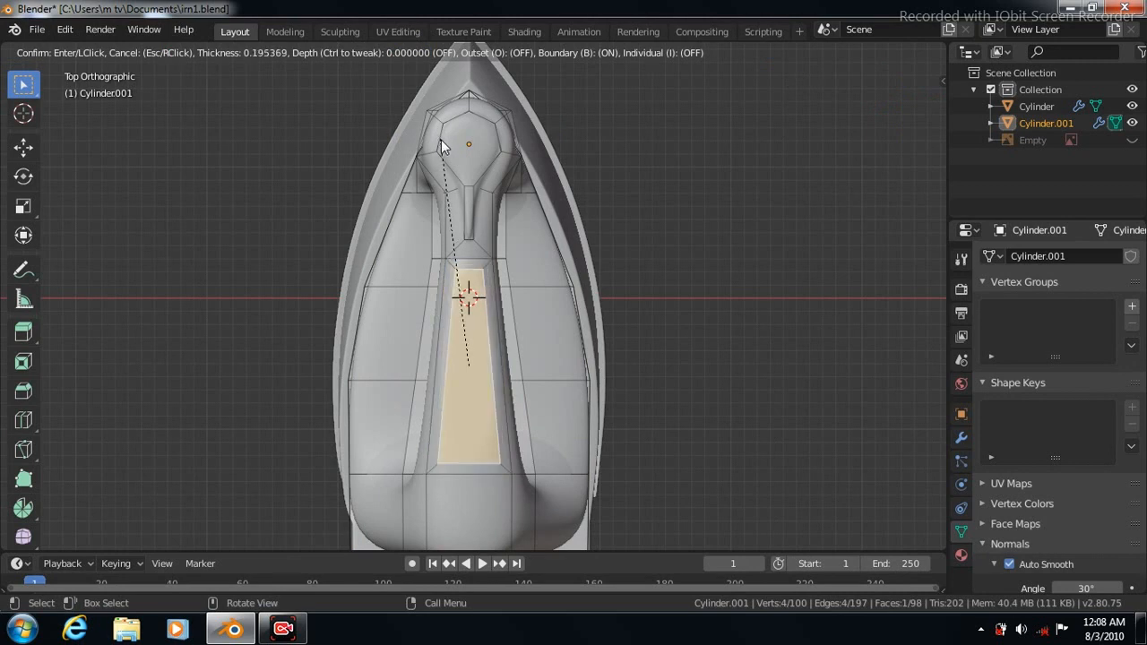
left_click(445, 149)
Step: Scale the inset grip face by 1.175 in Y and raise it 0.032 m in Z
left_click(23, 206)
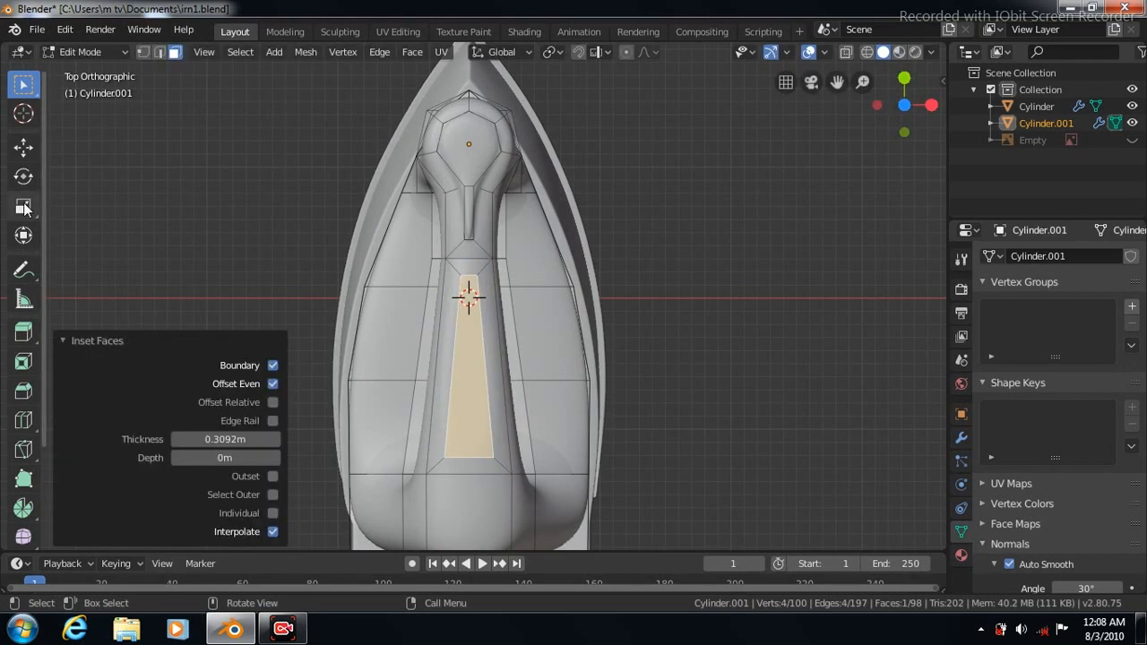
left_click_drag(467, 297, 468, 292)
key("KP_3")
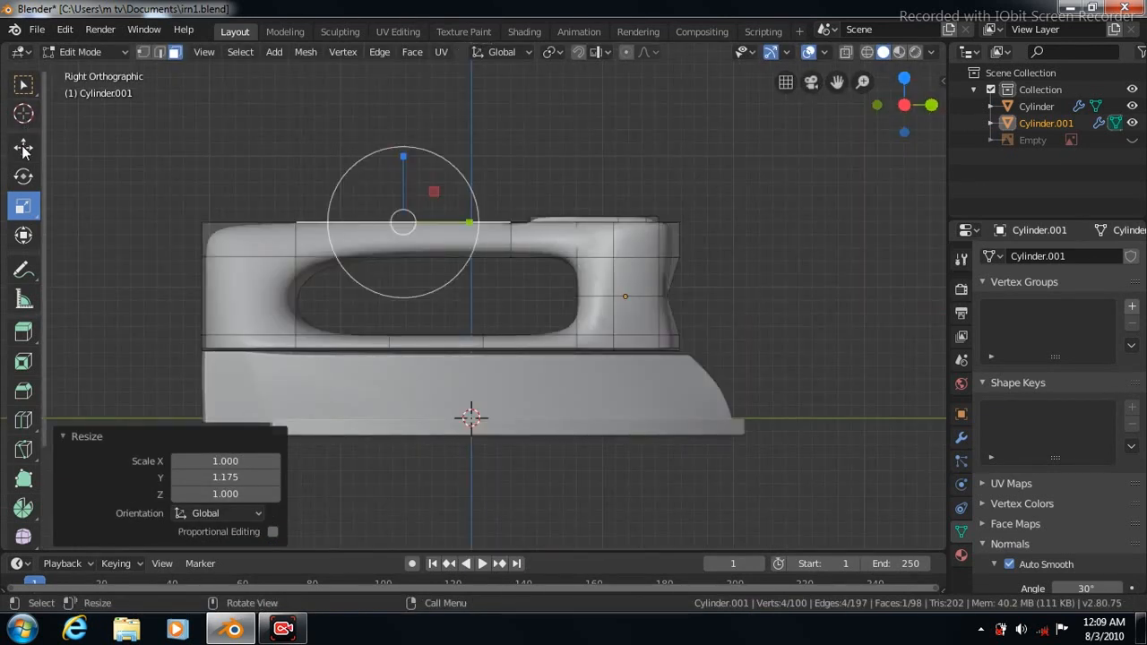
left_click(24, 146)
left_click_drag(403, 153, 403, 144)
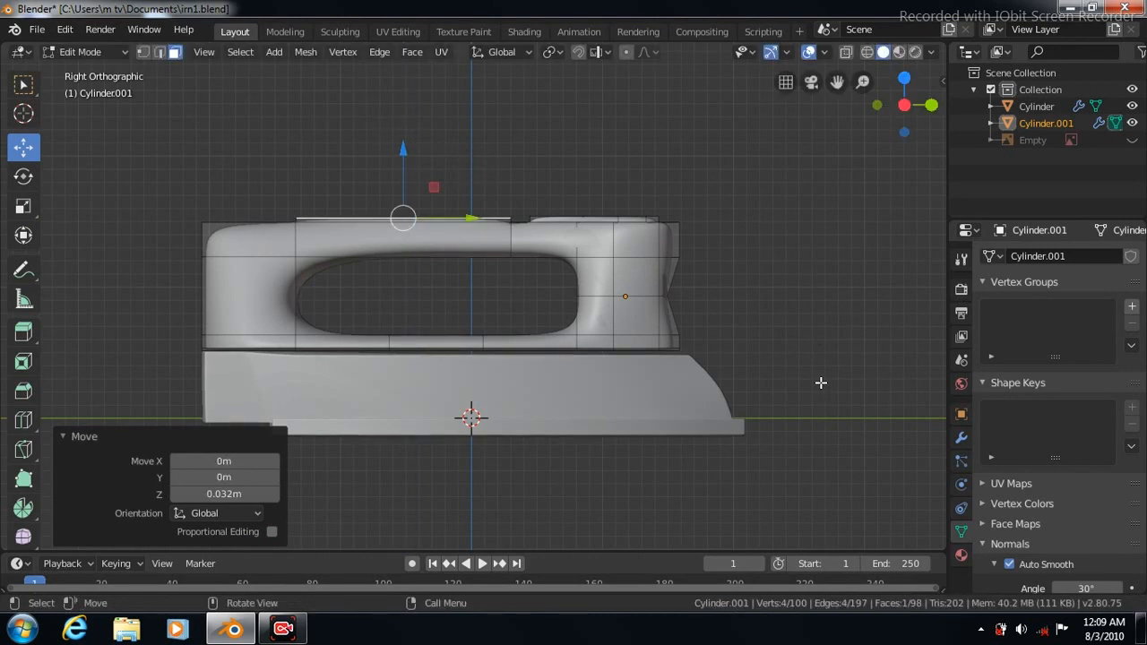
Step: Add two lengthwise loop cuts through the handle's rear top, in line with the raised strip's sides, the second with a factor of -0.500
key("KP_7")
left_click_drag(837, 81, 837, 35)
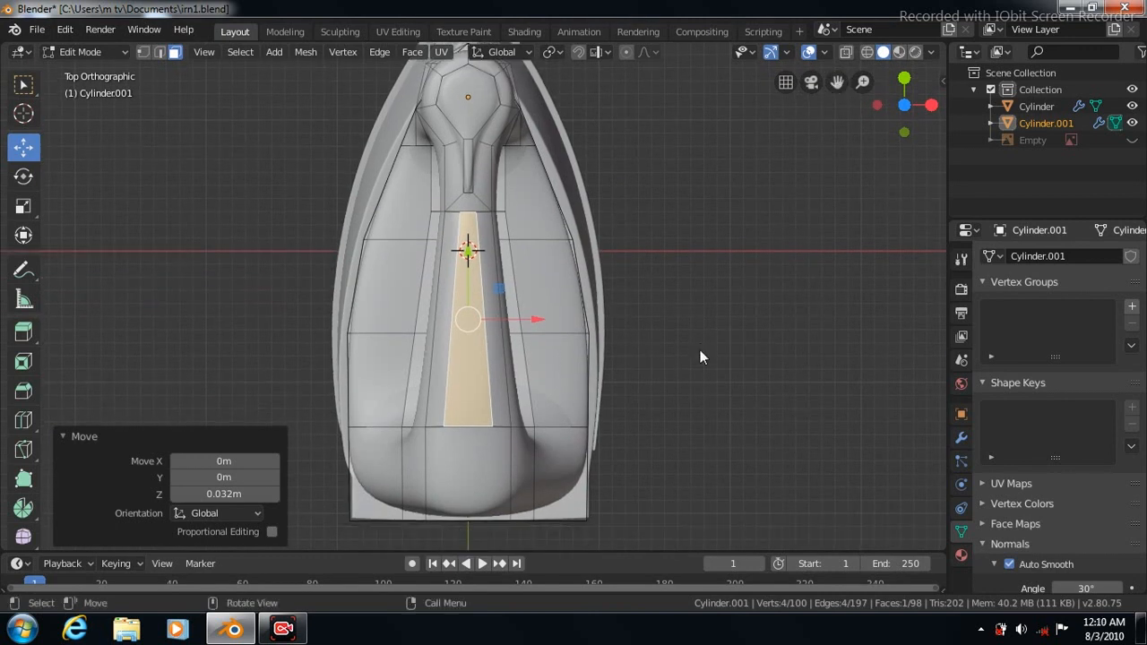
key("Tab")
key("KP_3")
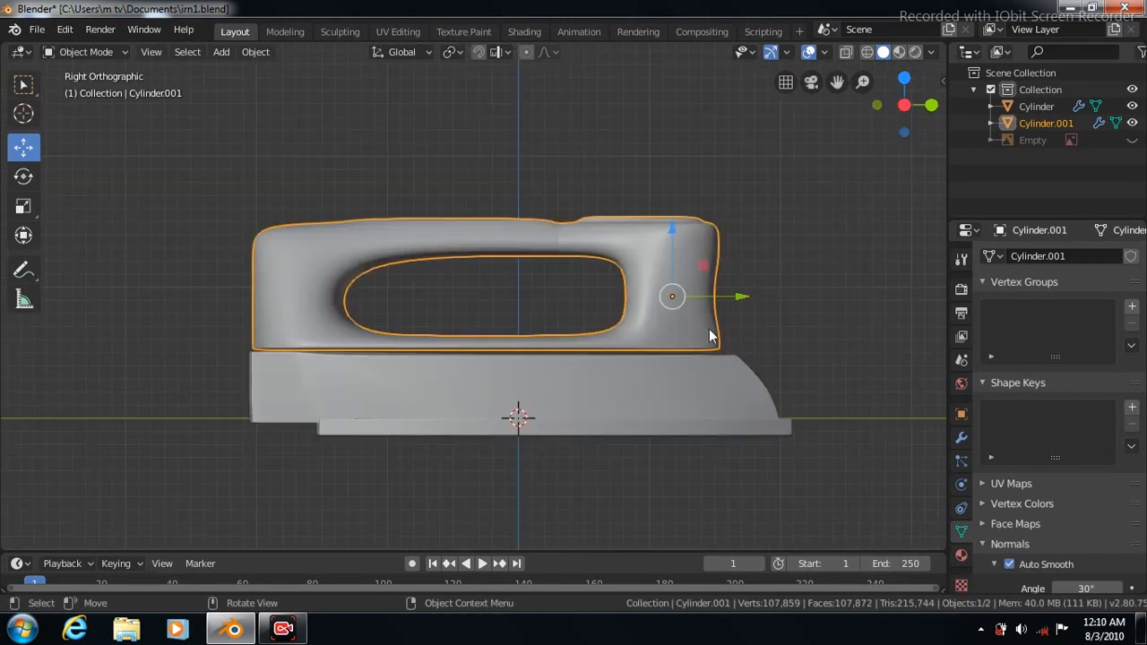
key("Tab")
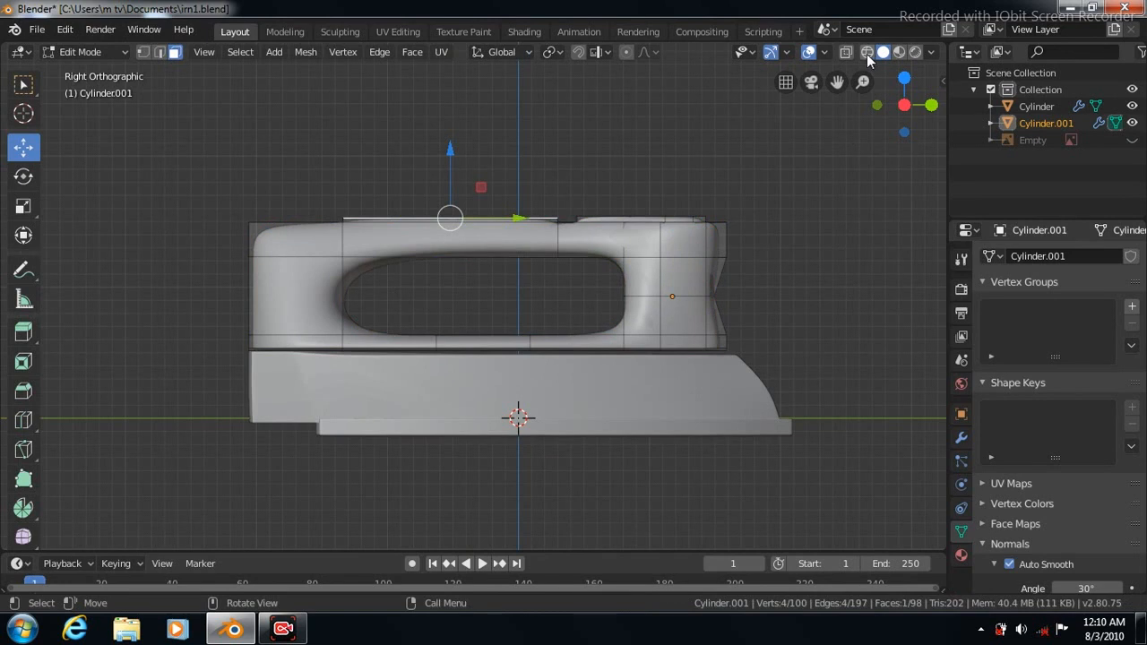
key("KP_7")
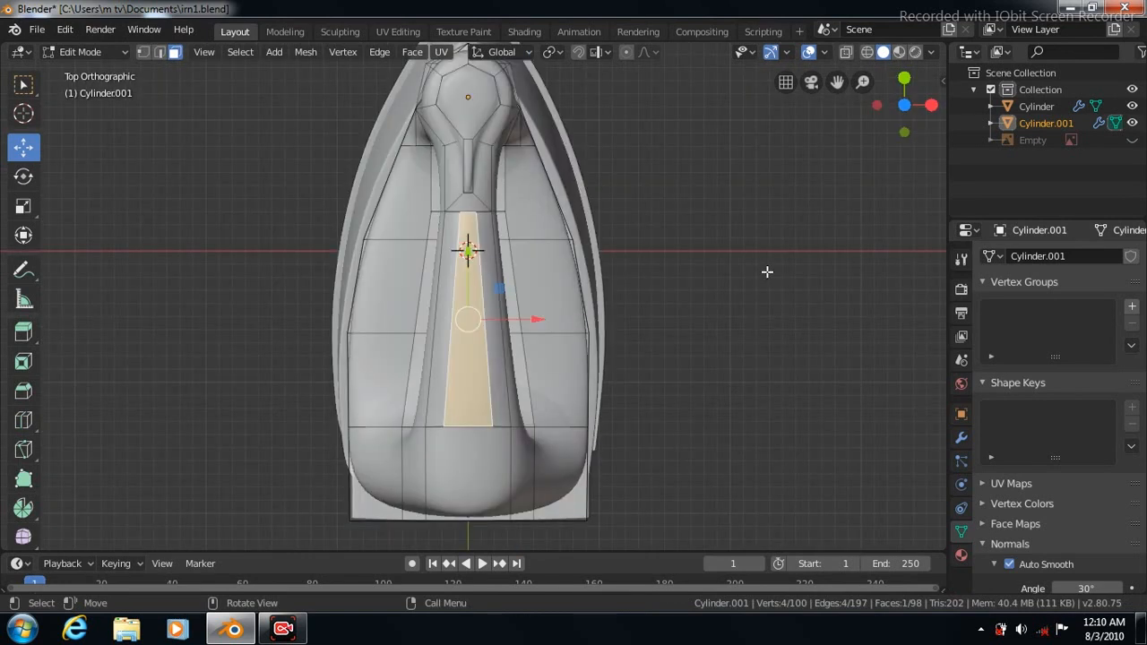
left_click(23, 421)
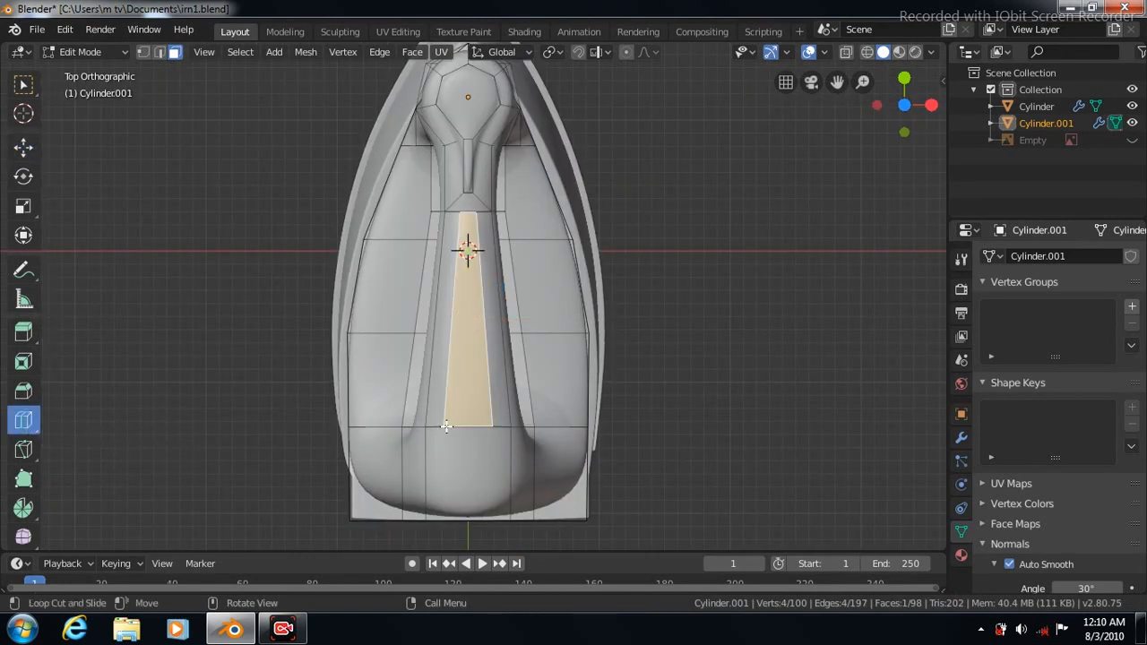
left_click_drag(467, 431, 495, 434)
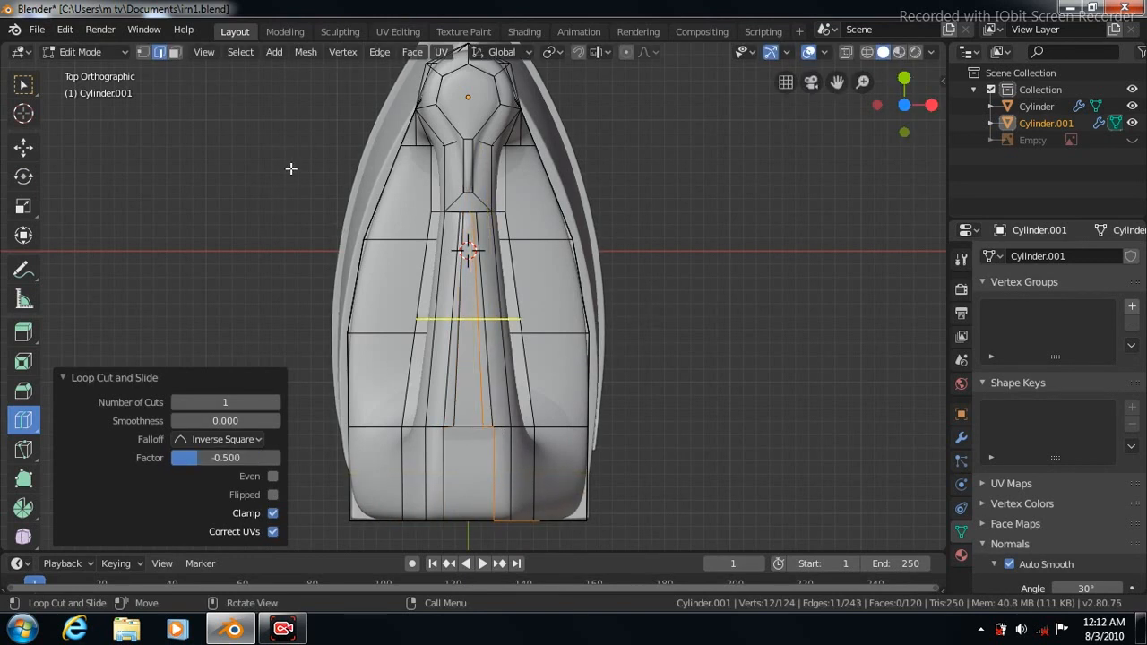
Step: Select the central face on the handle's rear top and raise it 0.0256 m in Z
left_click(174, 52)
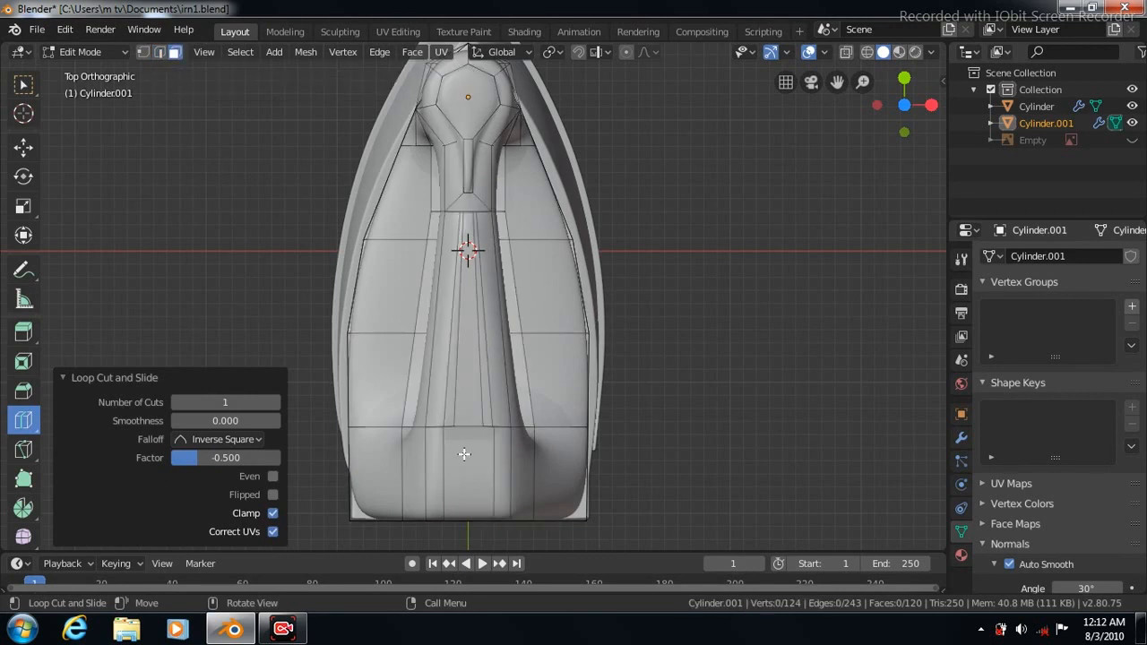
key("w")
left_click(466, 464)
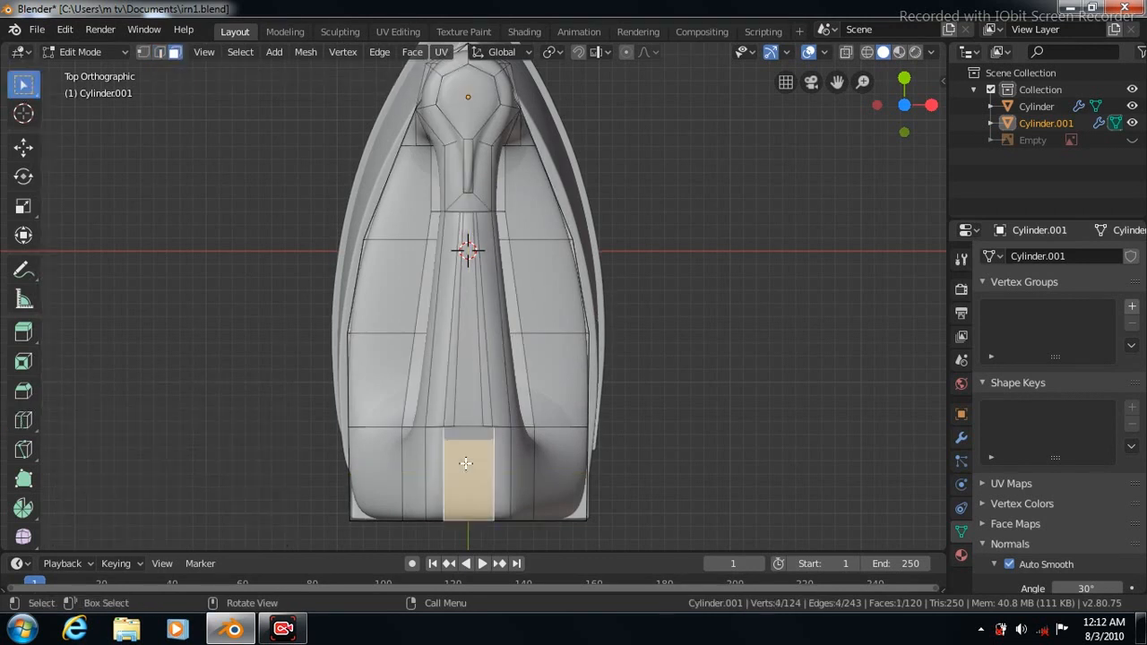
key("KP_3")
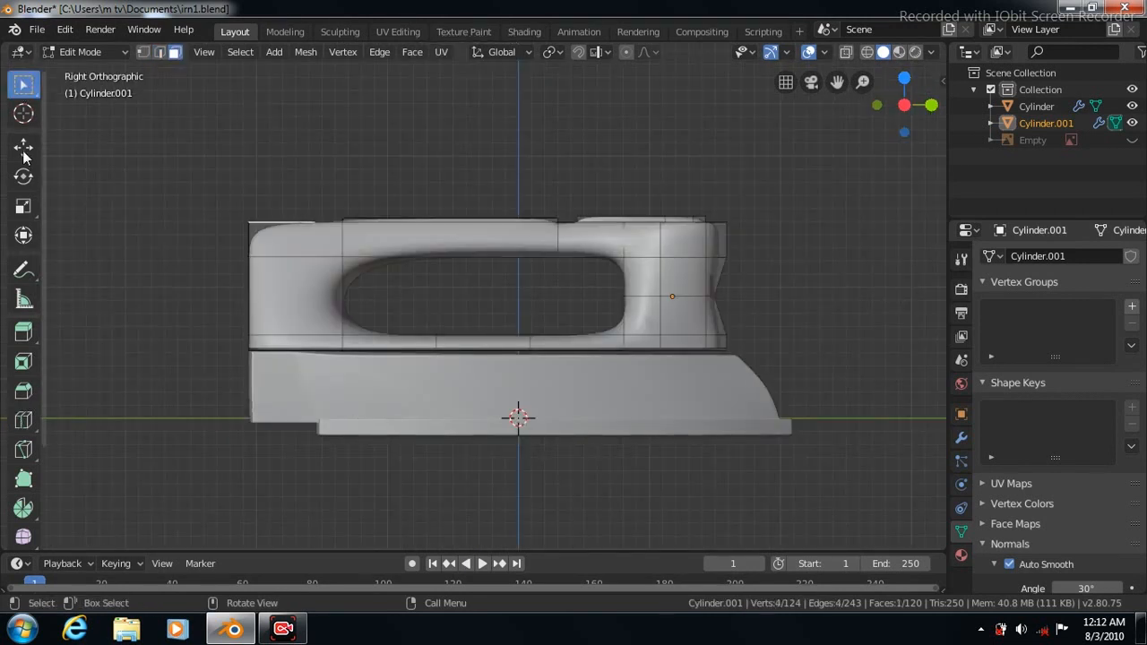
left_click(25, 150)
left_click_drag(297, 153, 294, 150)
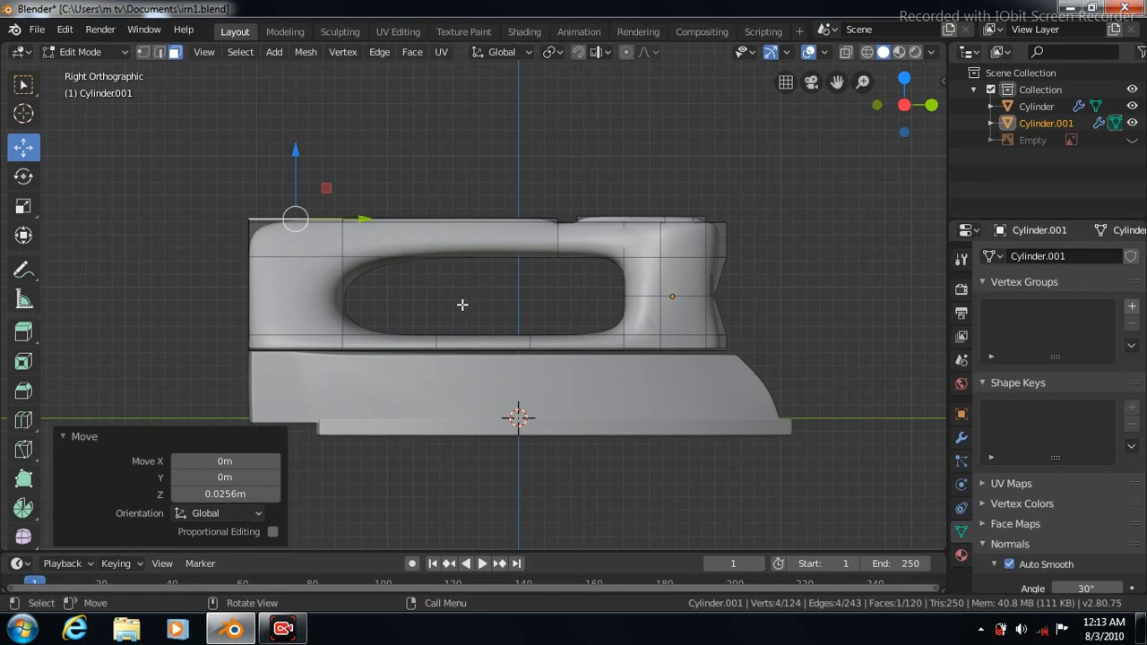
Step: Select the through-mesh vertices at the front end of the handle grip and raise them 0.16 m in Z
left_click(24, 84)
left_click(143, 51)
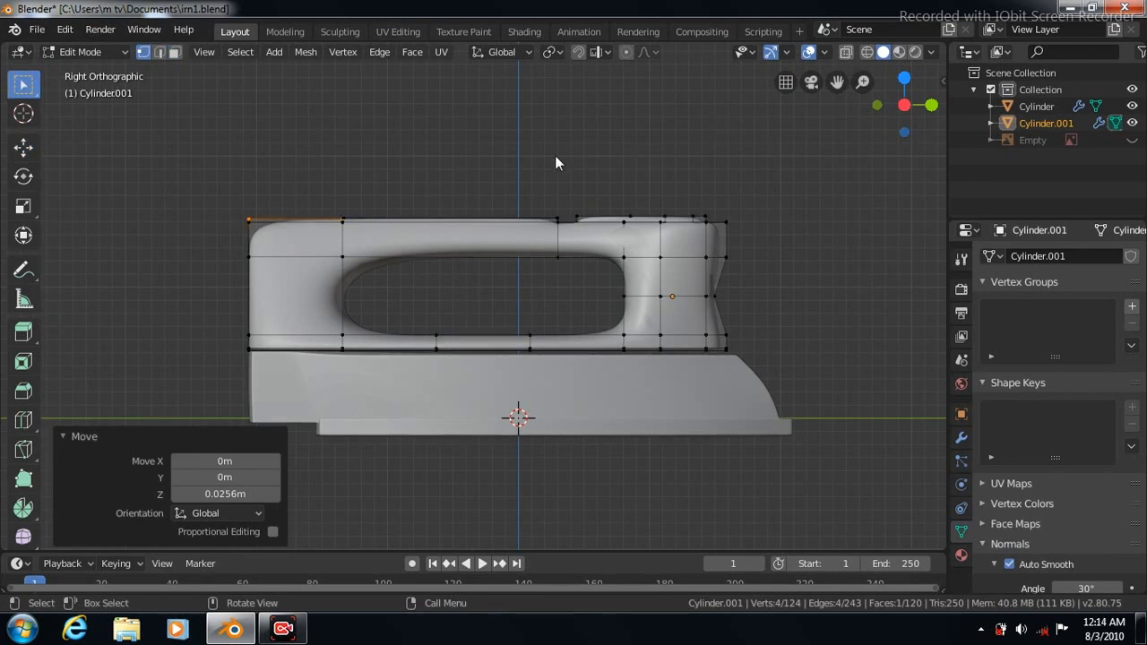
key("alt+z")
left_click_drag(561, 183, 626, 227)
left_click(23, 146)
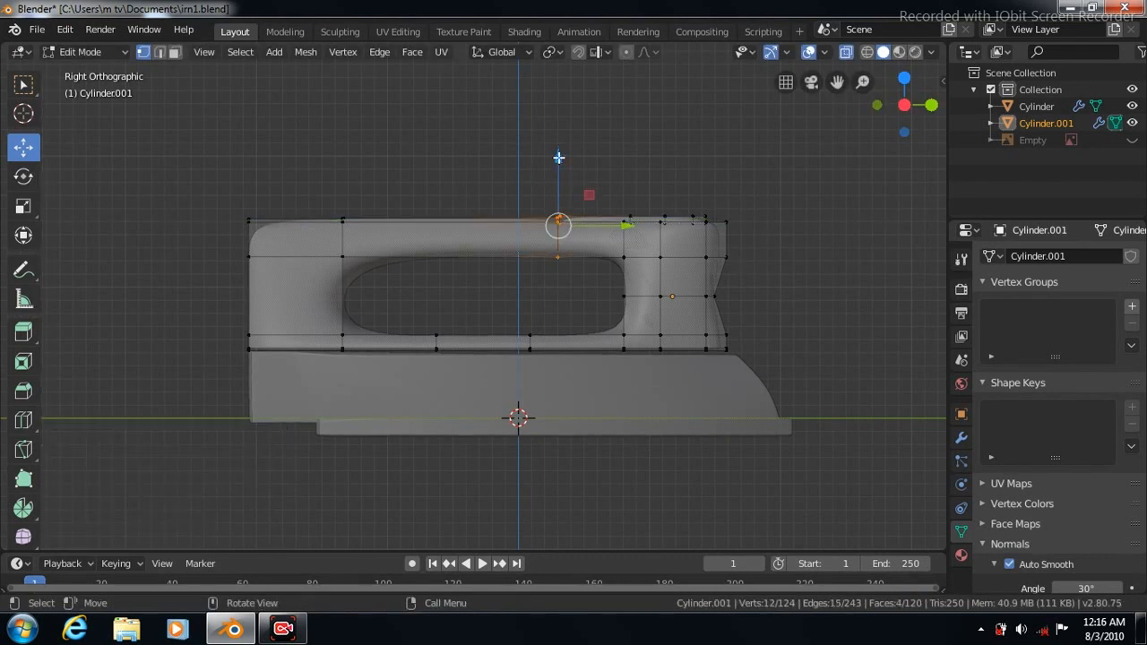
left_click_drag(558, 158, 556, 136)
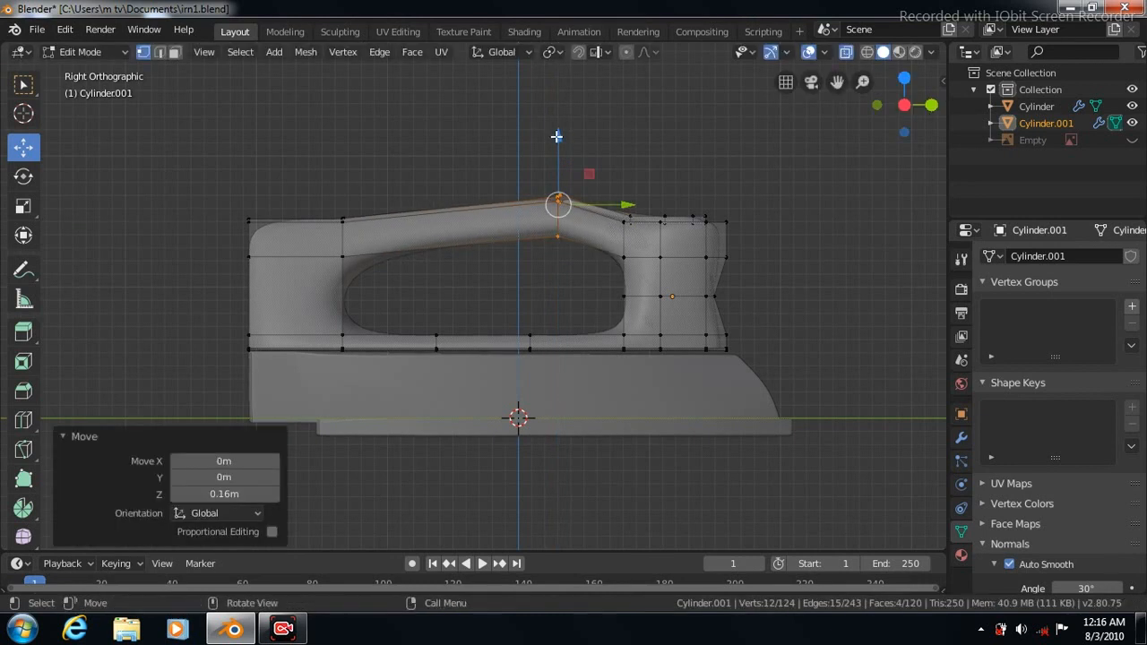
left_click(176, 52)
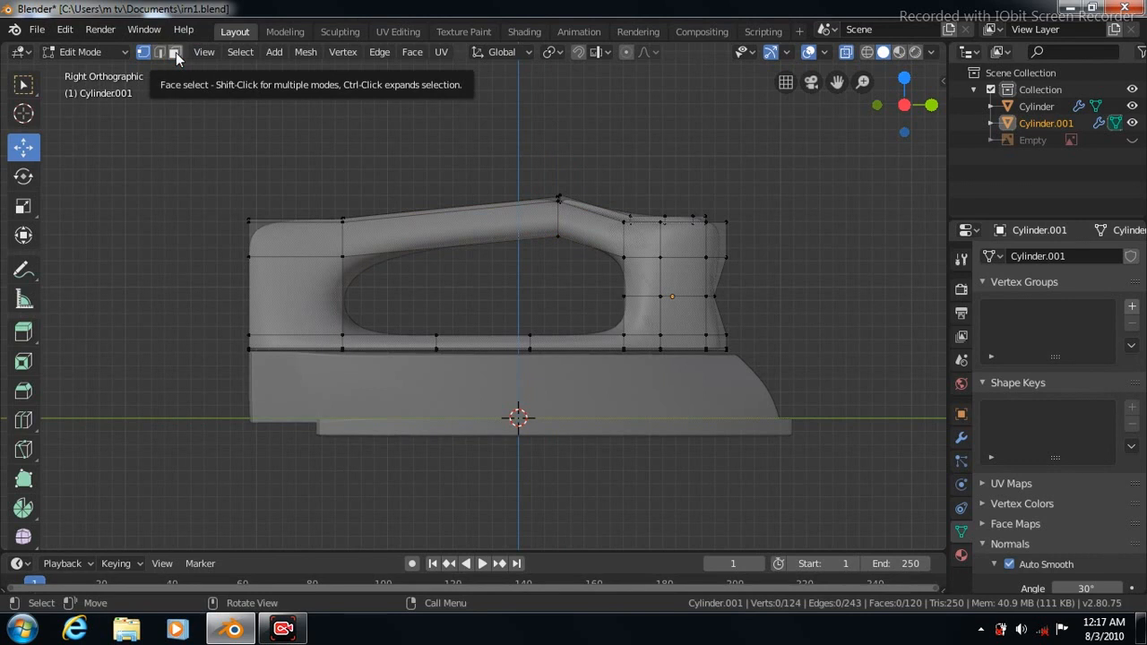
left_click(845, 52)
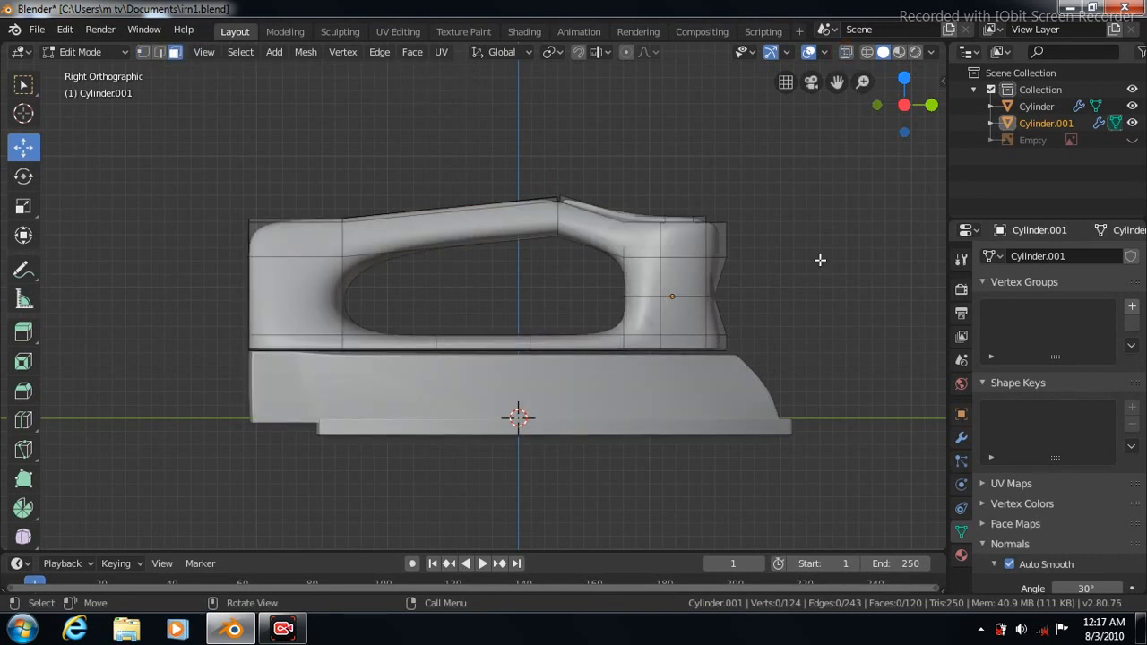
Step: Add loop cuts through the raised strip and plate on the handle's front top, the last with a factor of -0.540
scroll(820, 260, "up", 2)
left_click(23, 421)
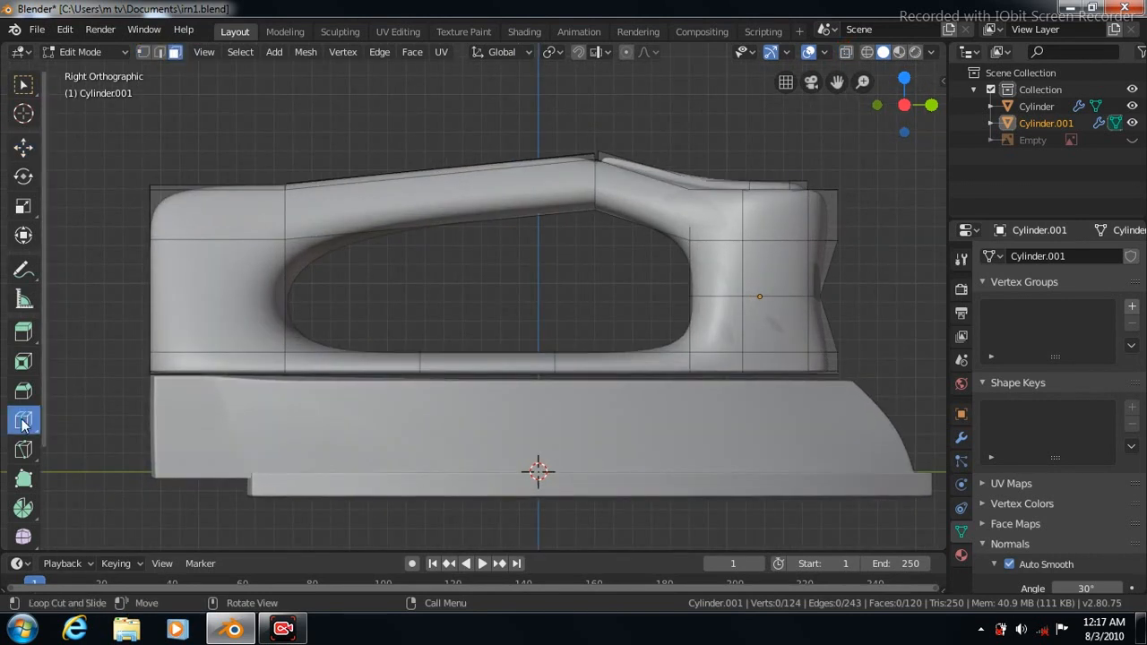
left_click_drag(806, 215, 748, 183)
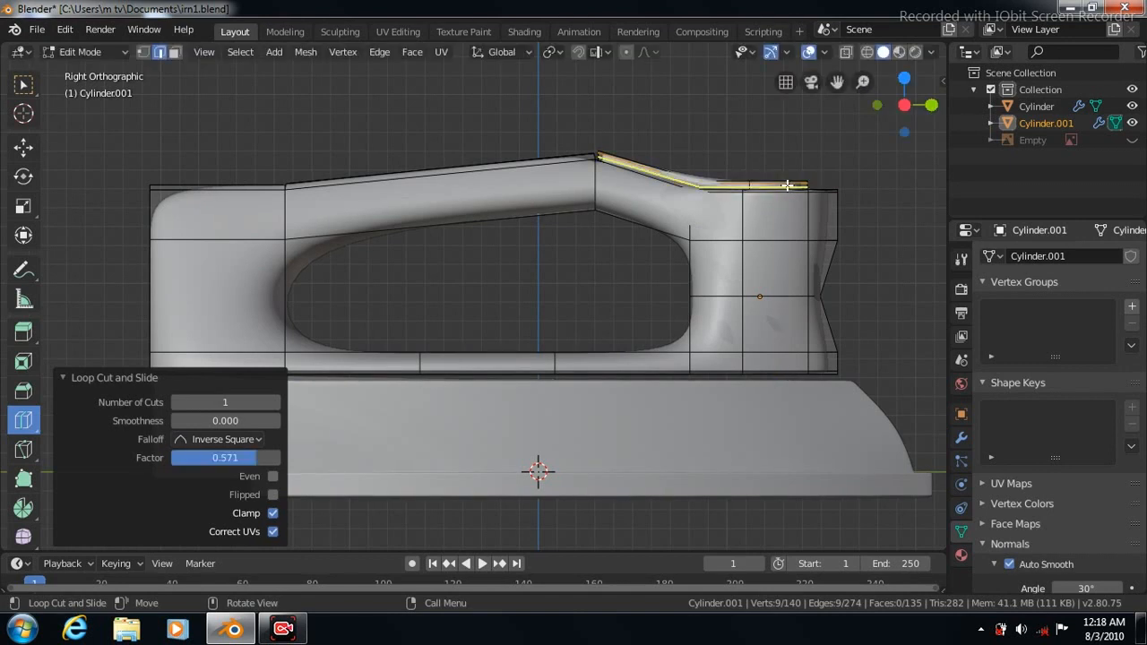
left_click(772, 189)
left_click_drag(646, 170, 677, 181)
left_click(677, 181)
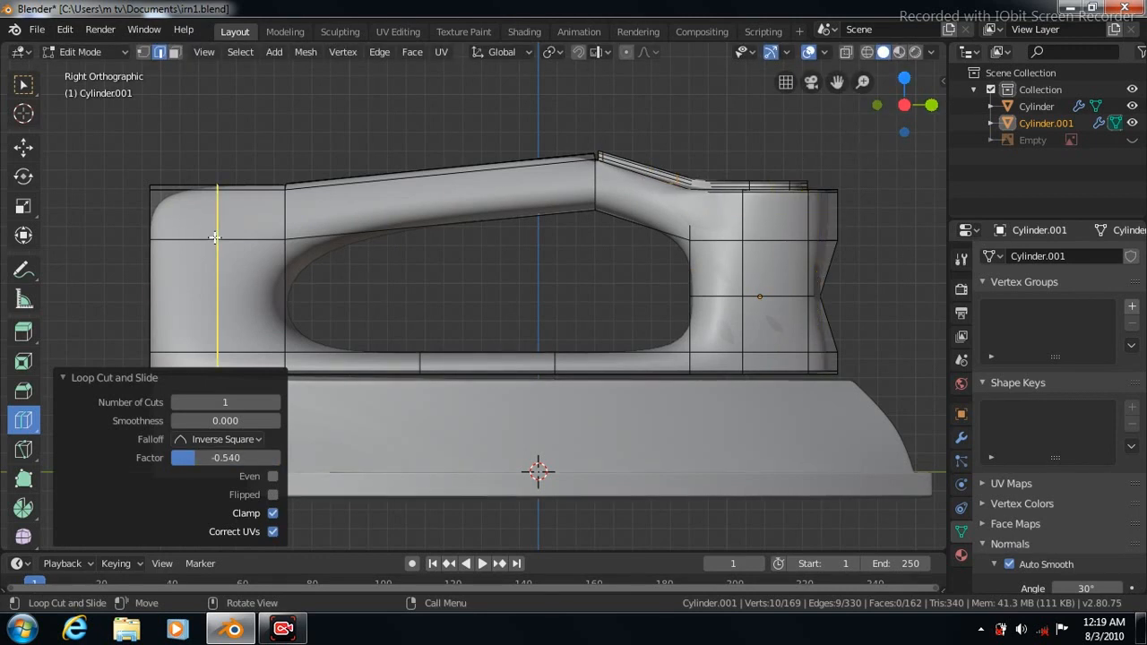
Step: Add vertical loop cuts at the handle's rear end with a factor of -1.000, beside the grip's peak, and towards the grip's rear with a factor of 0.423
left_click_drag(216, 242, 151, 241)
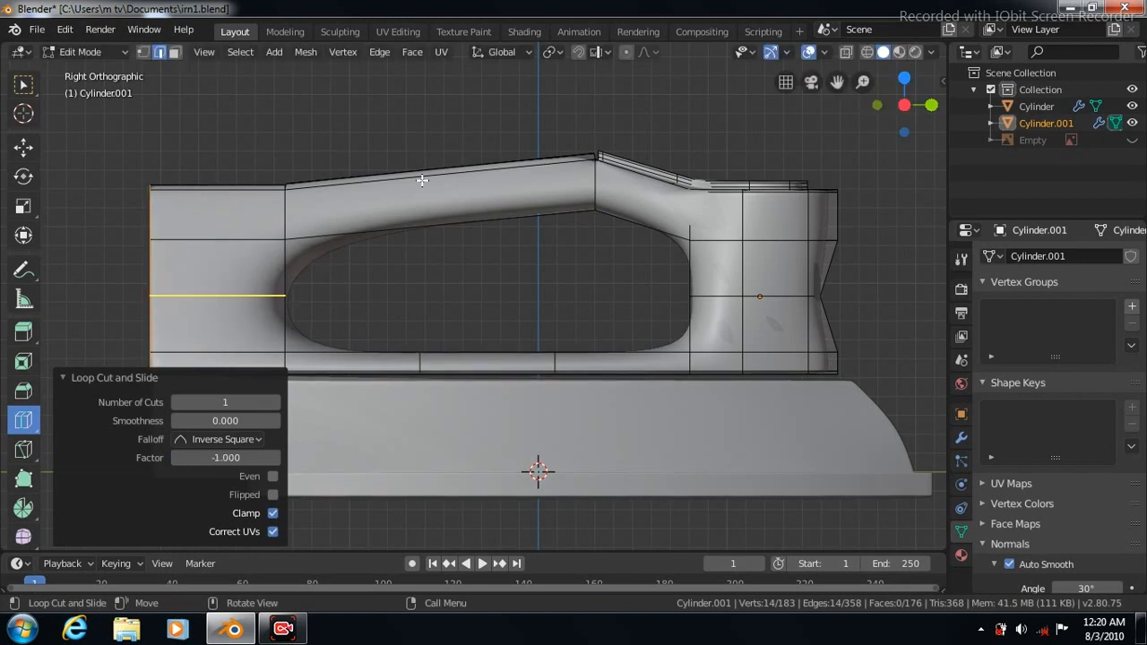
left_click_drag(441, 190, 591, 188)
left_click_drag(433, 183, 371, 193)
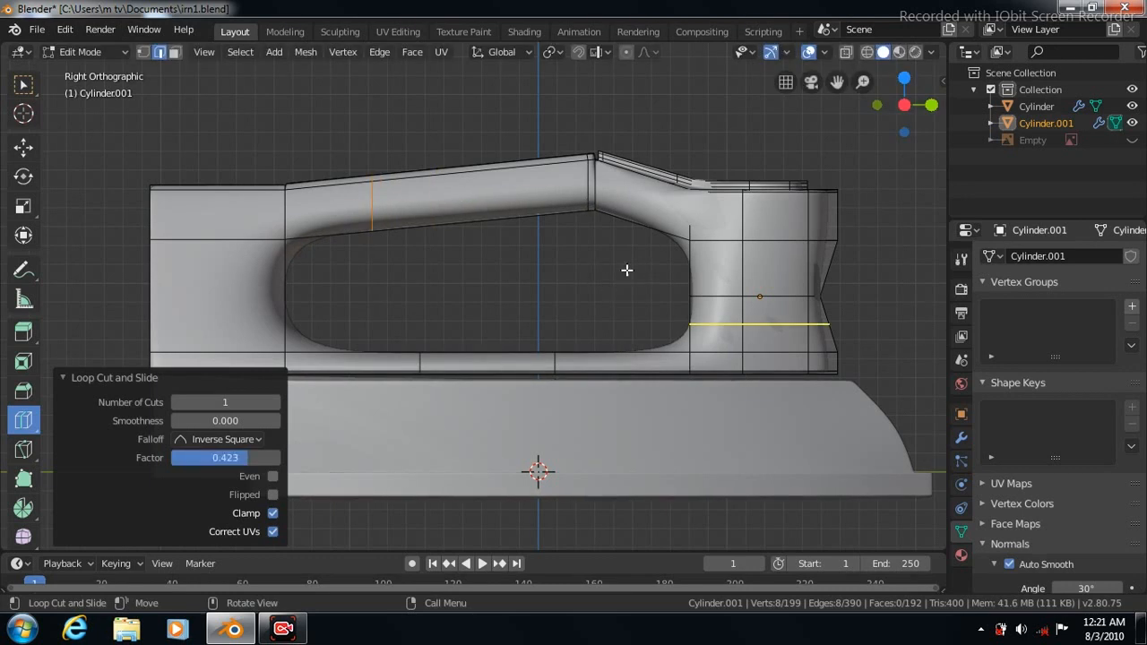
key("Tab")
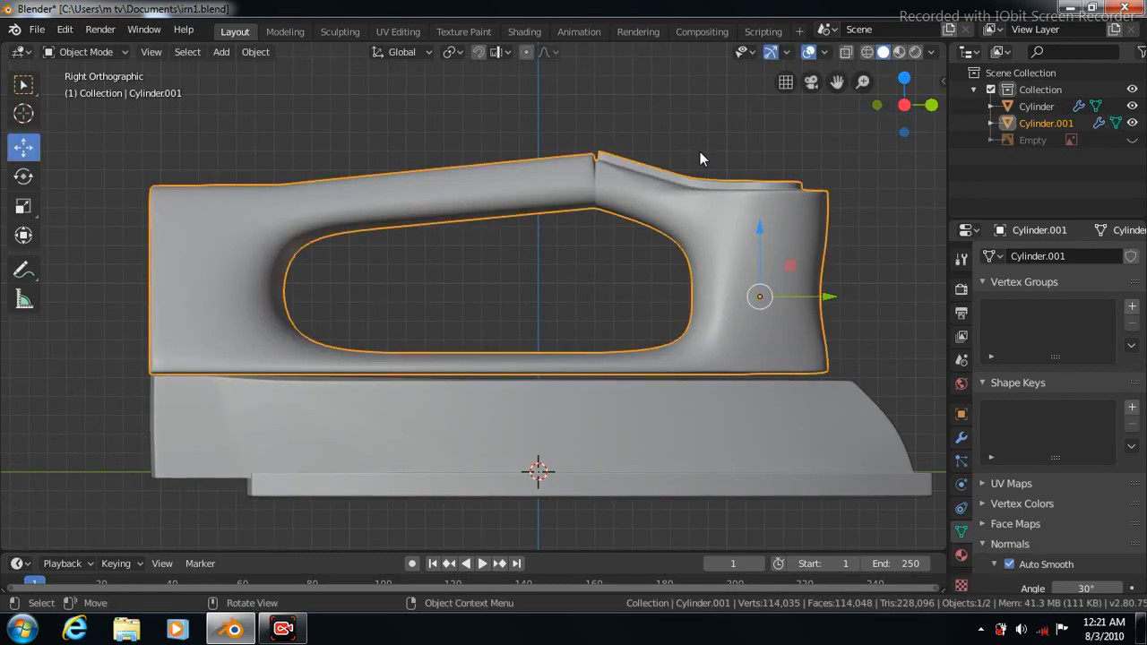
Step: Select the four top faces around the rounded front of the raised plate and inset them with a thickness of 0.06341 m
key("KP_8")
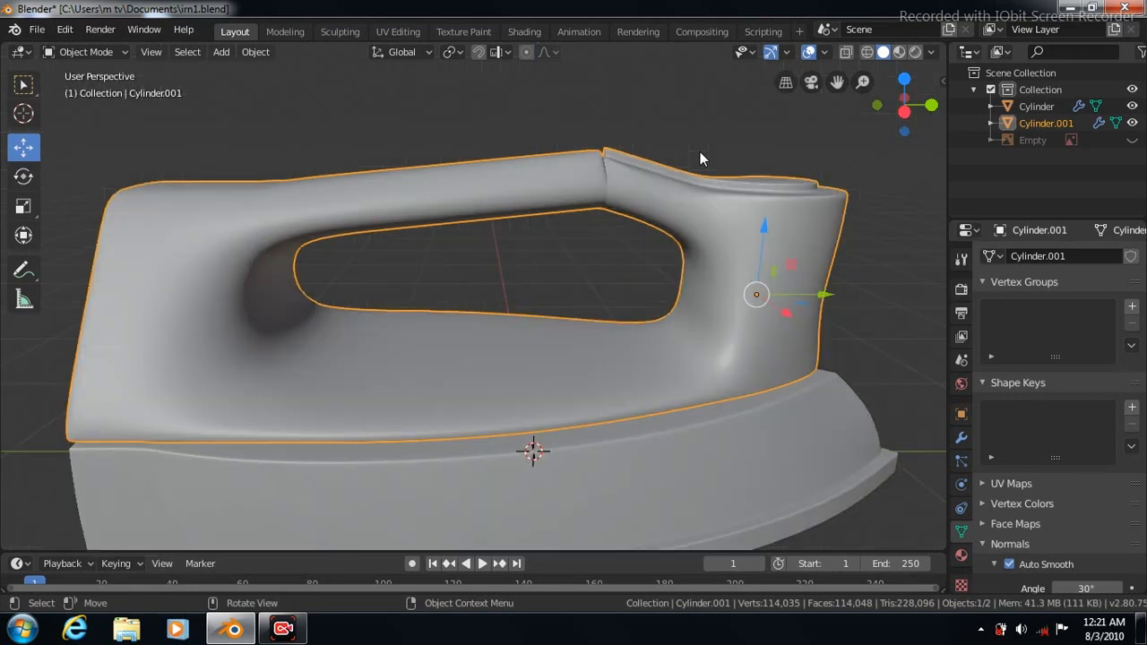
key("KP_5")
key("KP_7")
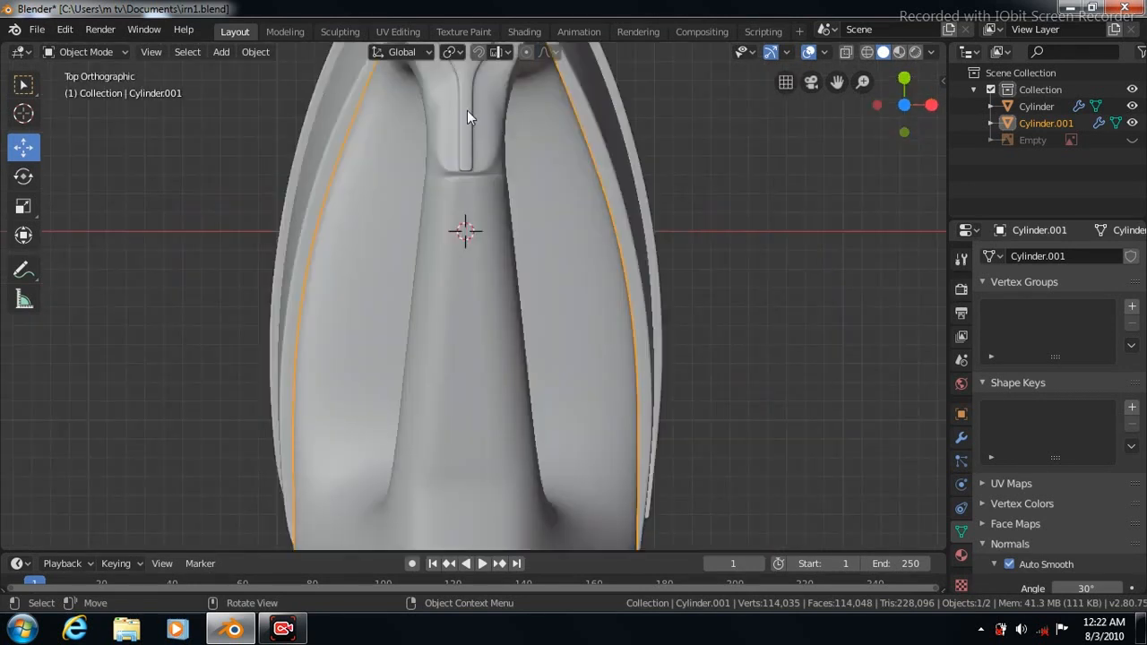
left_click_drag(838, 82, 833, 234)
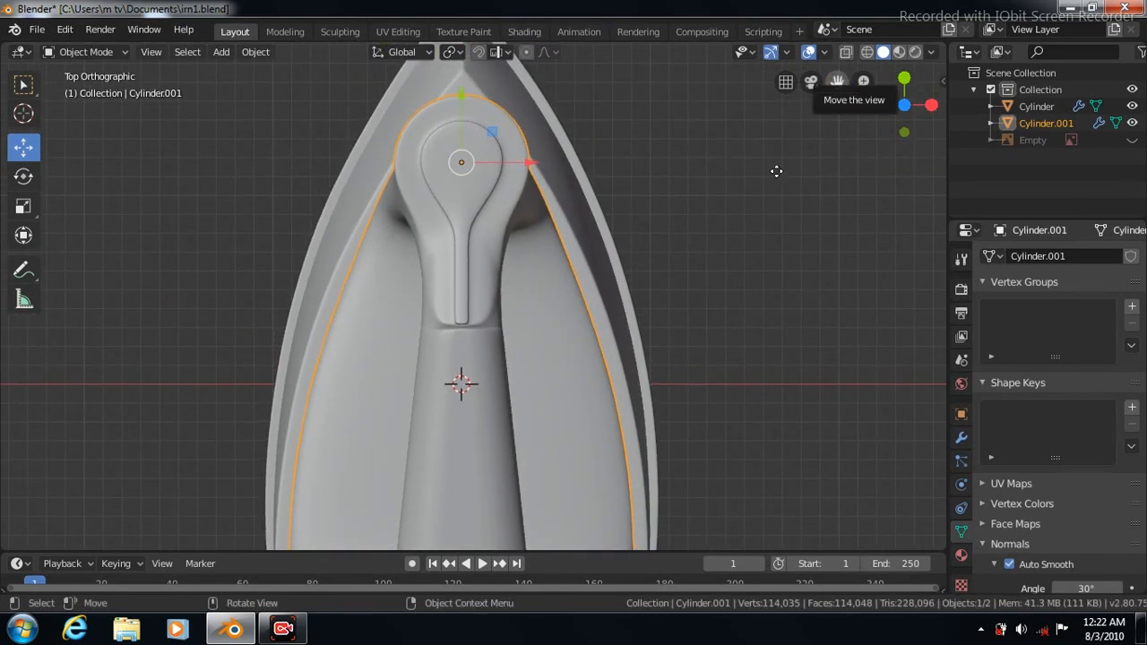
key("Tab")
left_click(24, 83)
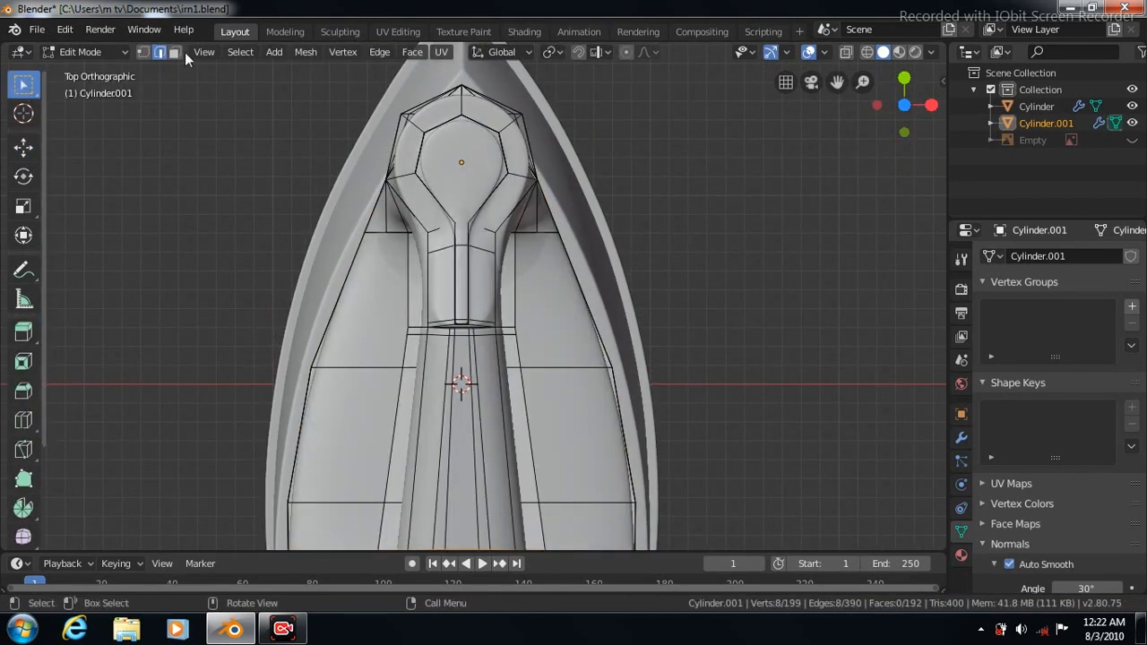
left_click(174, 51)
left_click(408, 150)
left_click(431, 115, "shift")
left_click(471, 107, "shift")
left_click(511, 153, "shift")
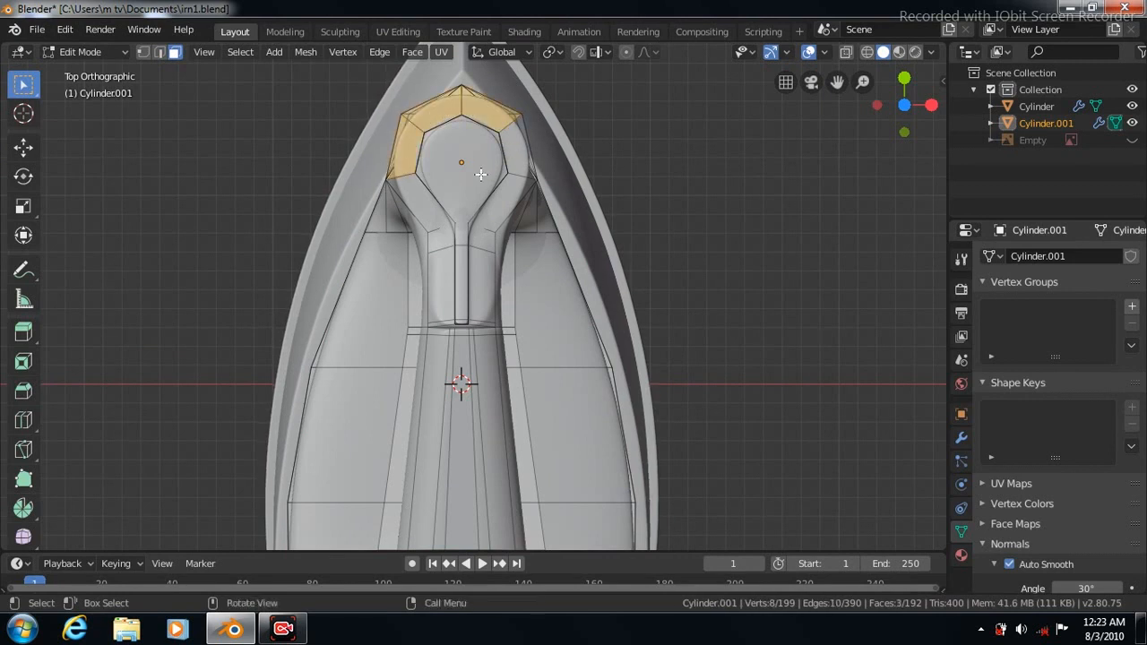
left_click(513, 148, "shift")
left_click(410, 51)
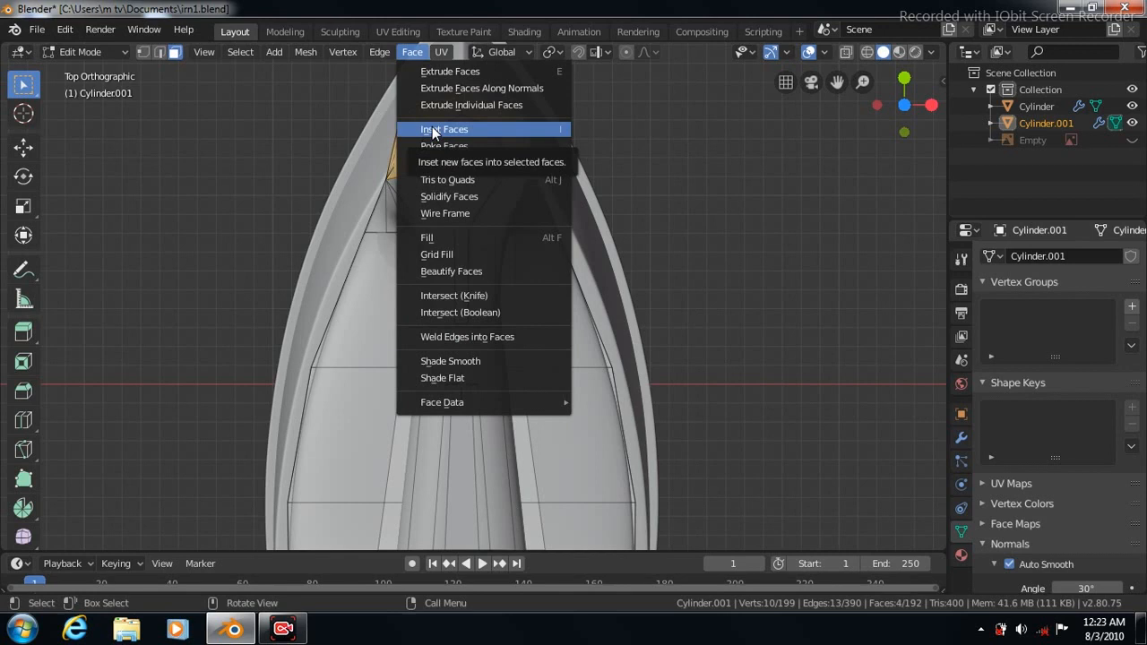
left_click(433, 130)
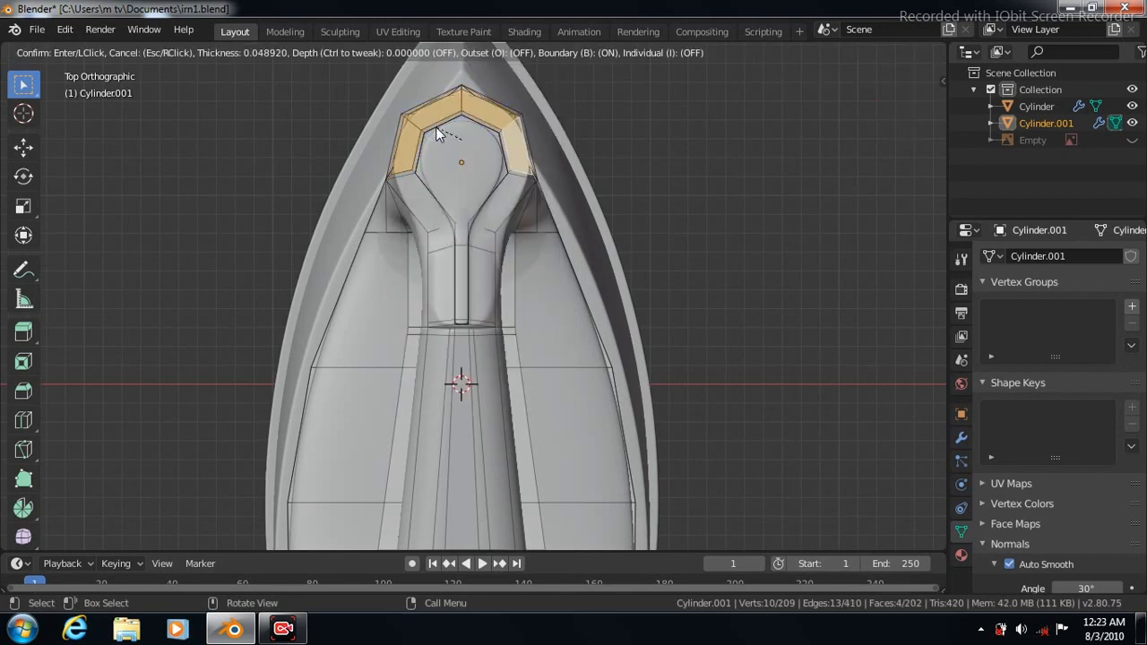
left_click(436, 130)
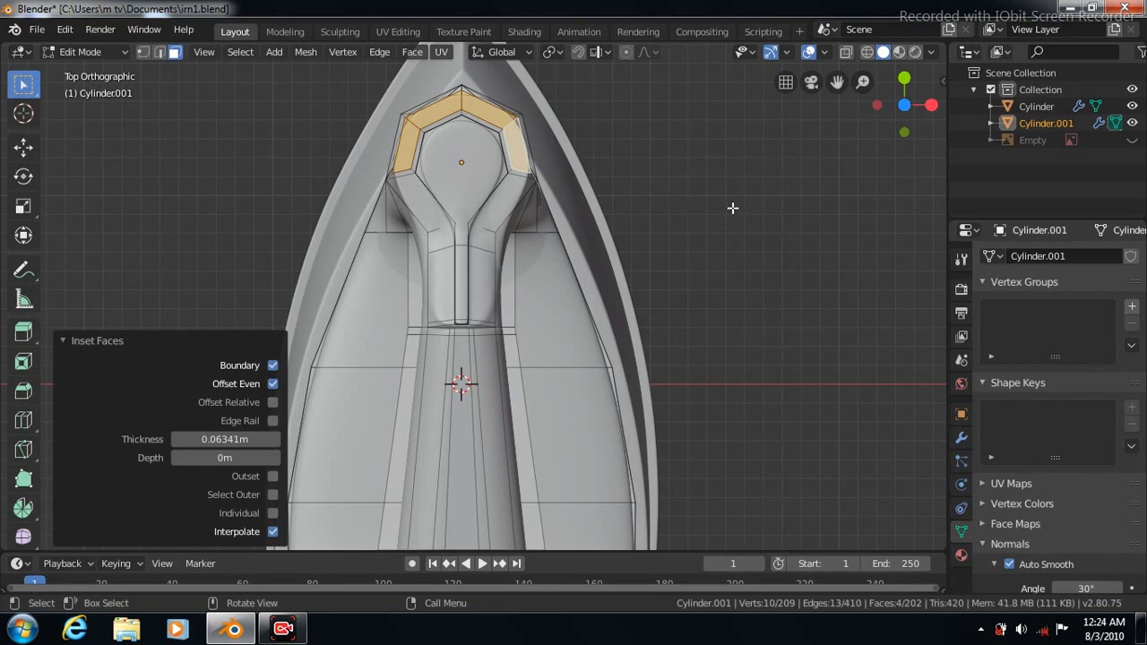
Step: Inset the four front rim faces again with zero thickness and lower them 0.0215 m in Z
left_click(412, 52)
left_click(438, 123)
left_click(439, 126)
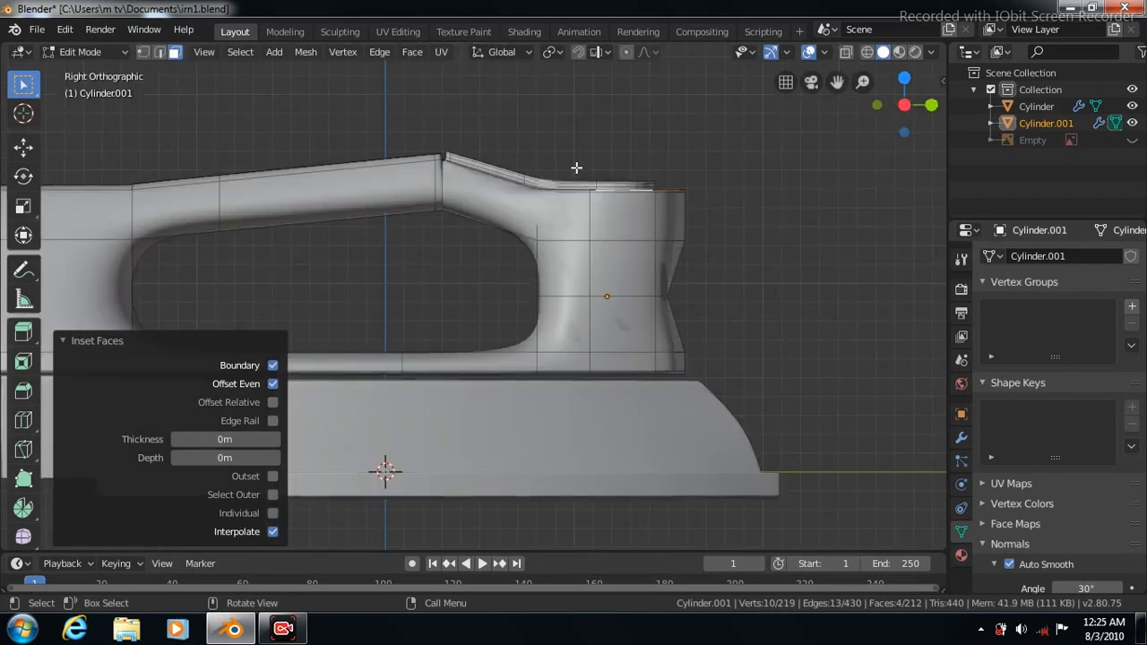
middle_click_drag(293, 117, 329, 136)
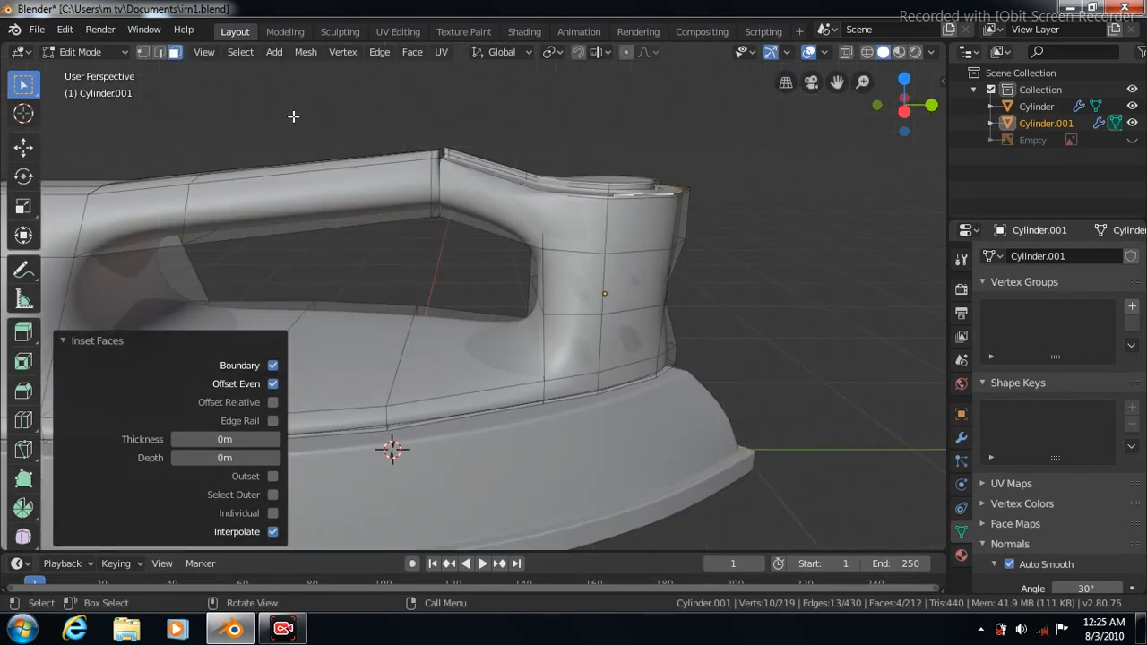
left_click(24, 146)
left_click_drag(640, 120, 640, 123)
scroll(867, 96, "up", 4)
left_click_drag(838, 81, 818, 224)
Step: Turn off the Subdivision modifier's edit-mode display and add loop cuts around the sunken groove's border, the last with a factor of 0.000
left_click(962, 437)
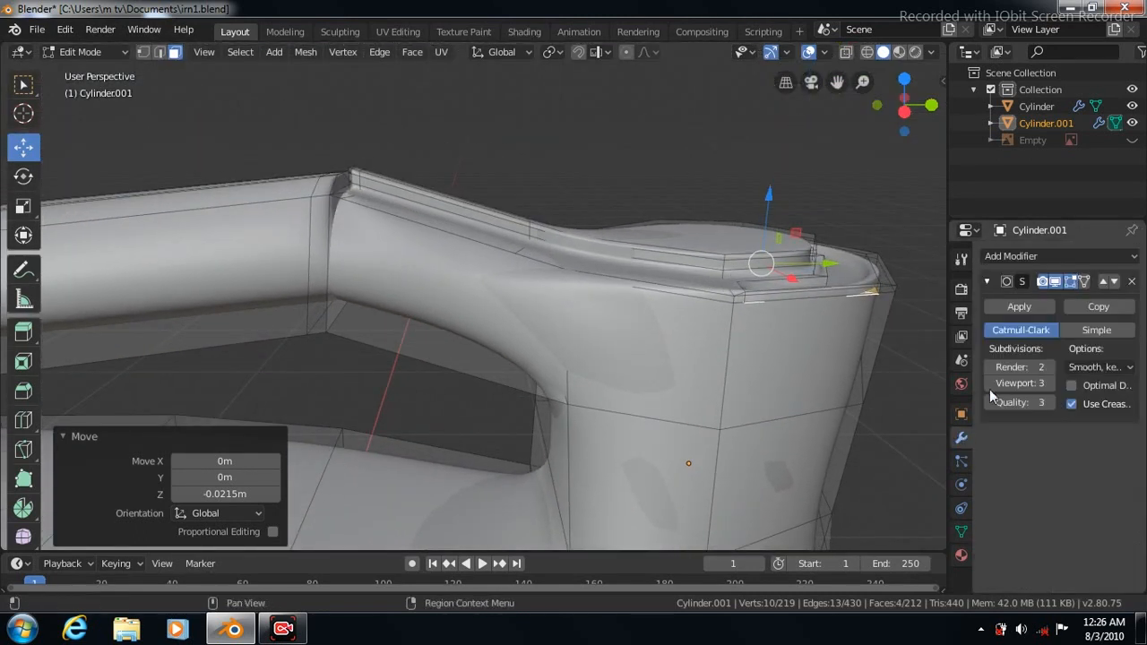
left_click(1070, 281)
left_click(23, 420)
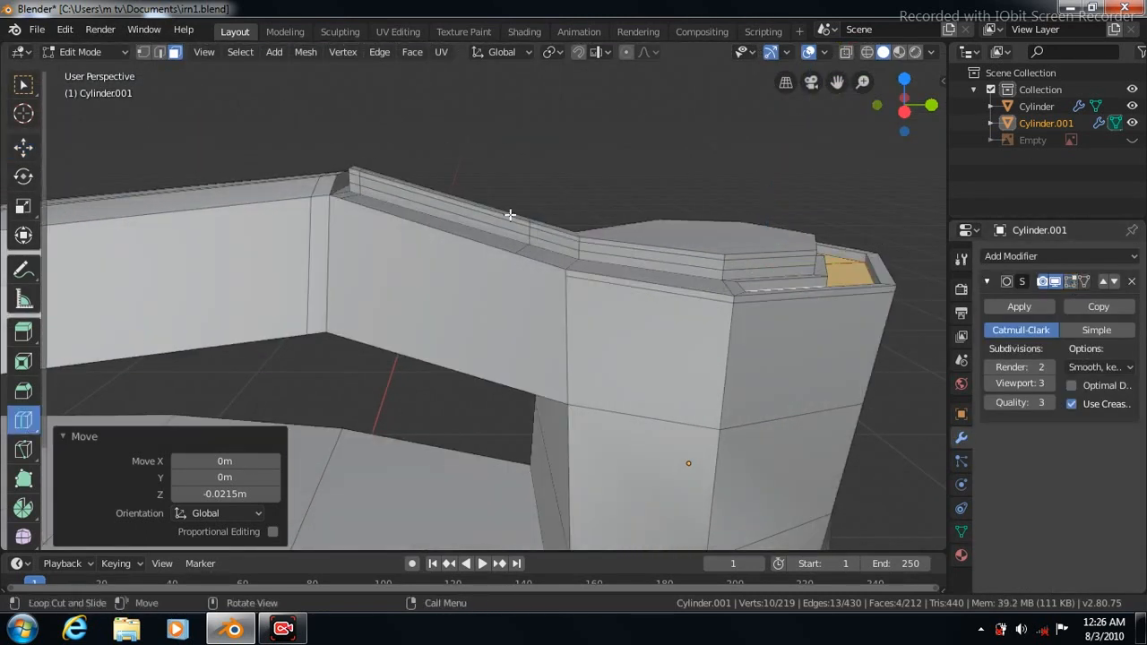
left_click_drag(864, 259, 875, 254)
left_click(874, 253)
key("KP_7")
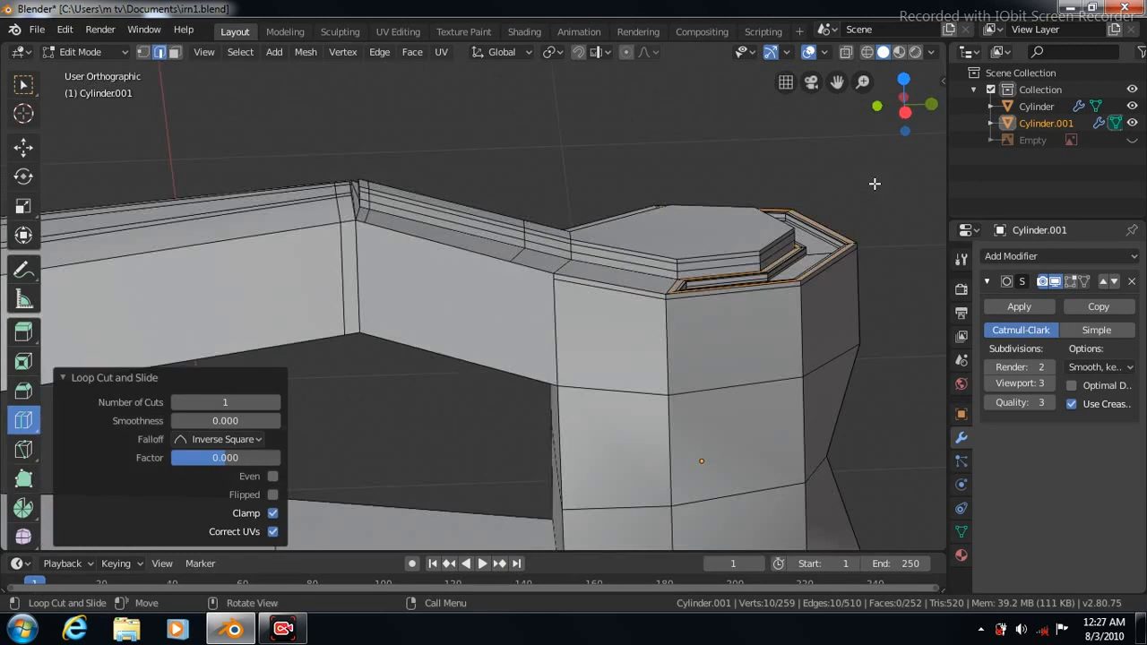
left_click_drag(837, 82, 842, 251)
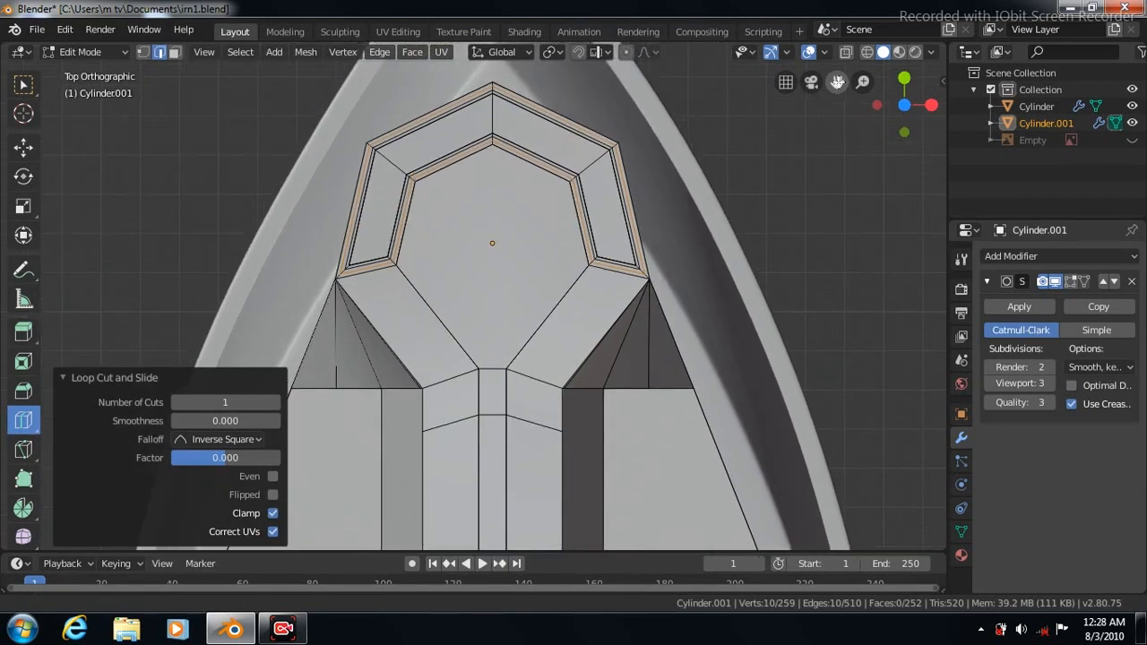
Step: Restore the subdivision display in edit mode and add a loop cut near each groove end, with factors of 0.911 and about -0.89
left_click(1072, 282)
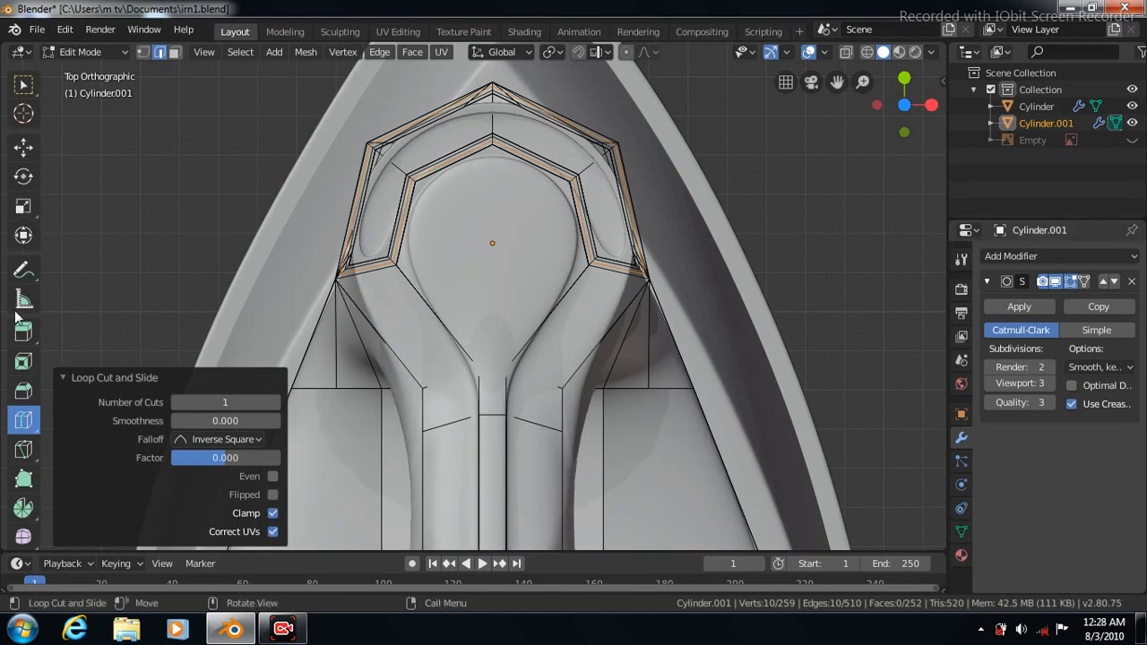
left_click(396, 216)
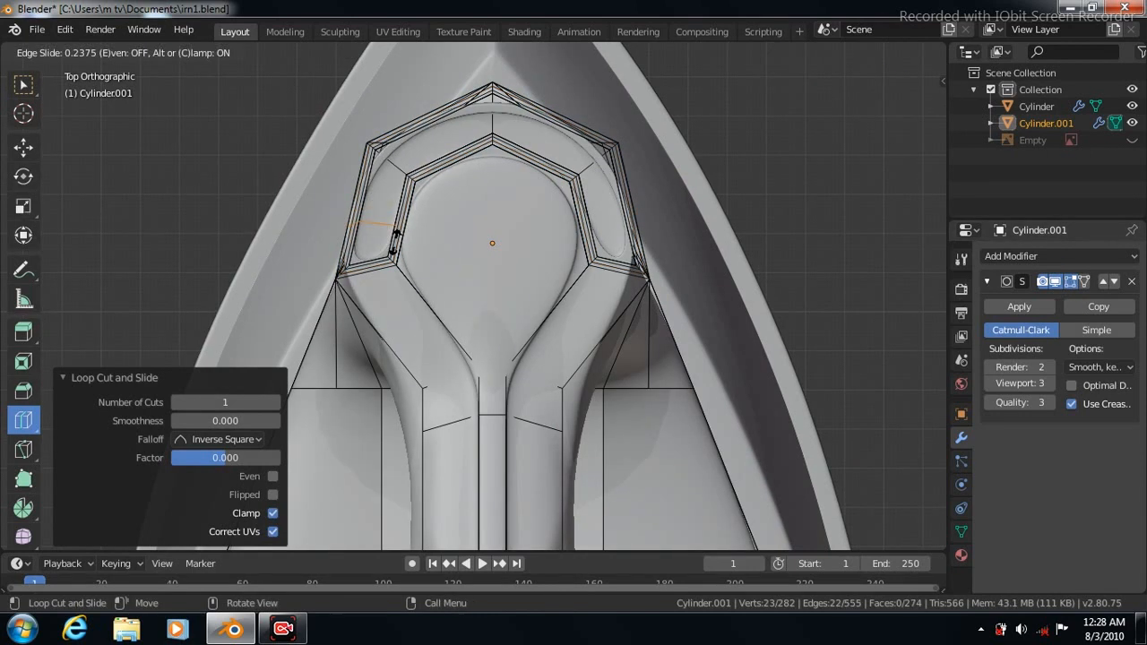
left_click(628, 230)
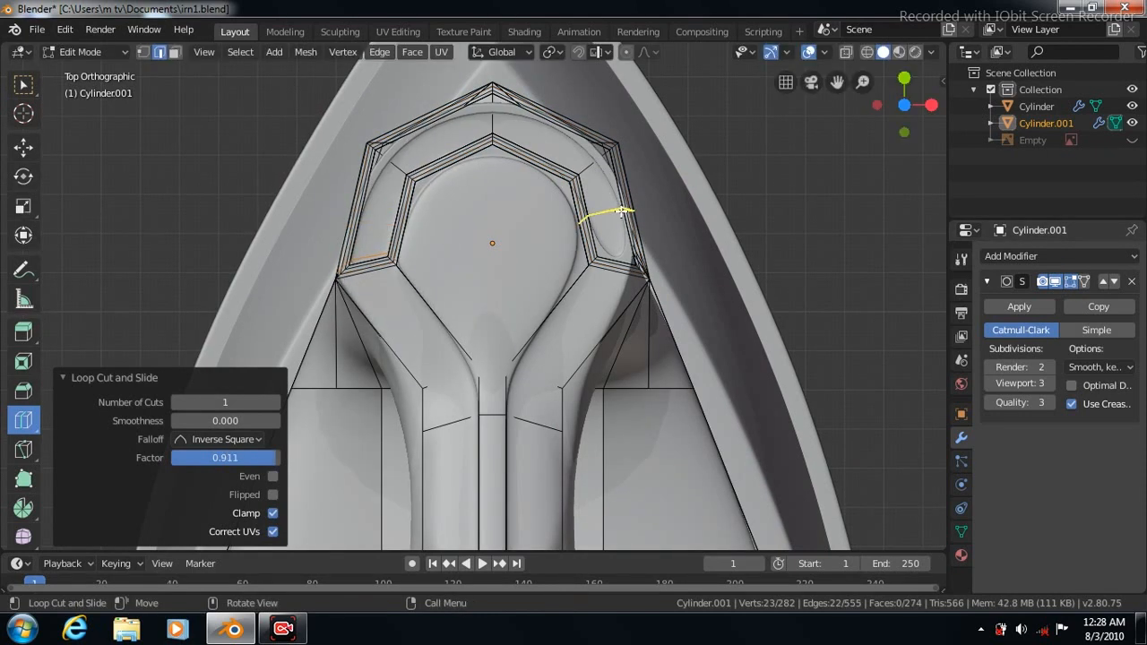
left_click(627, 215)
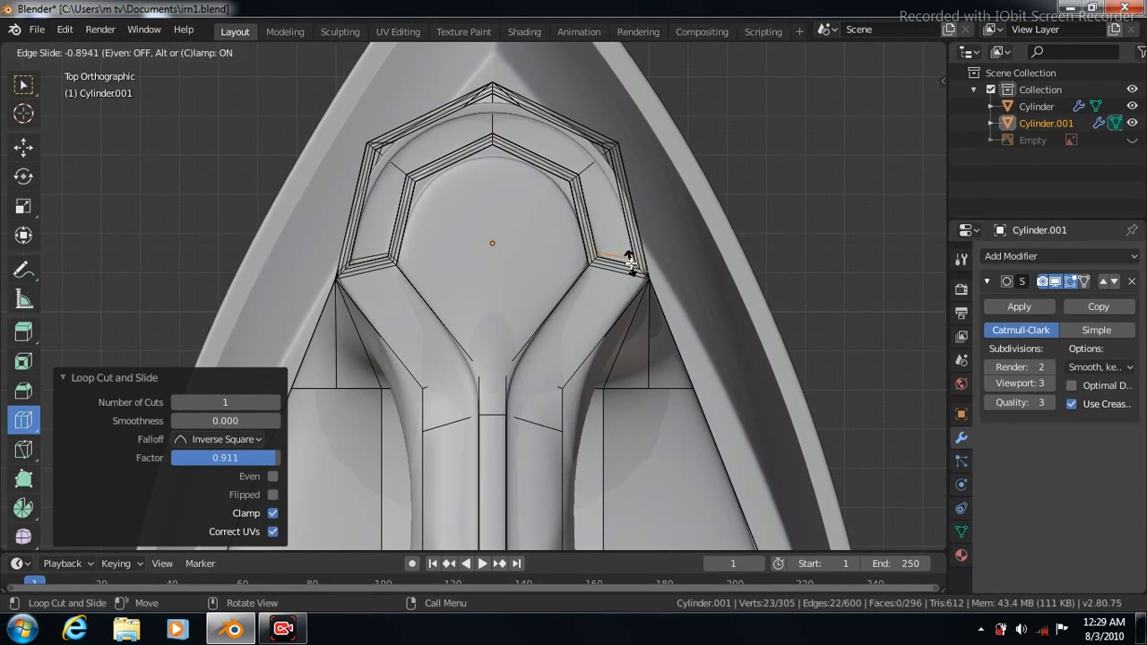
left_click(633, 260)
Step: Add two horizontal loop cuts around the handle's front column below its rim, the second with a factor of -0.745
key("Tab")
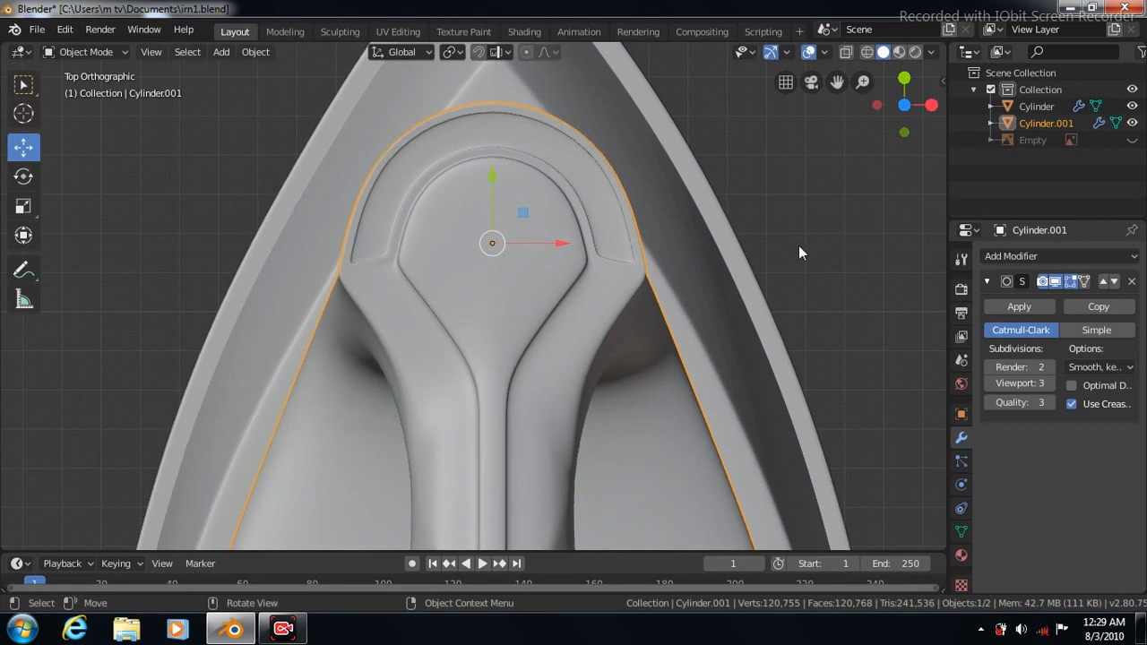
key("KP_3")
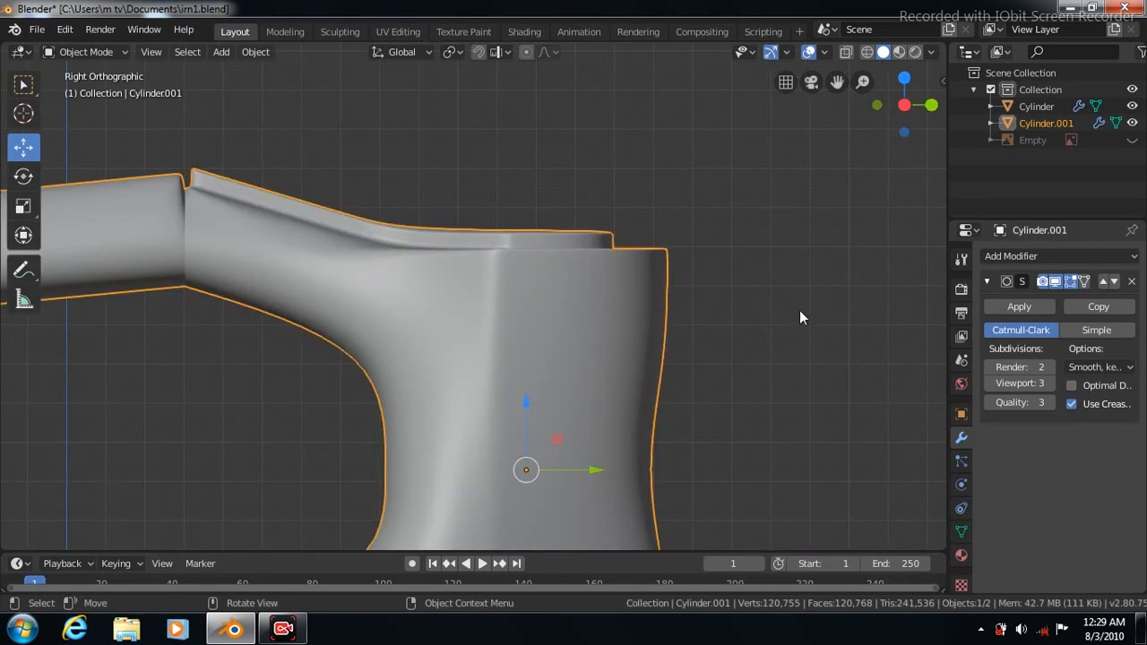
key("KP_8")
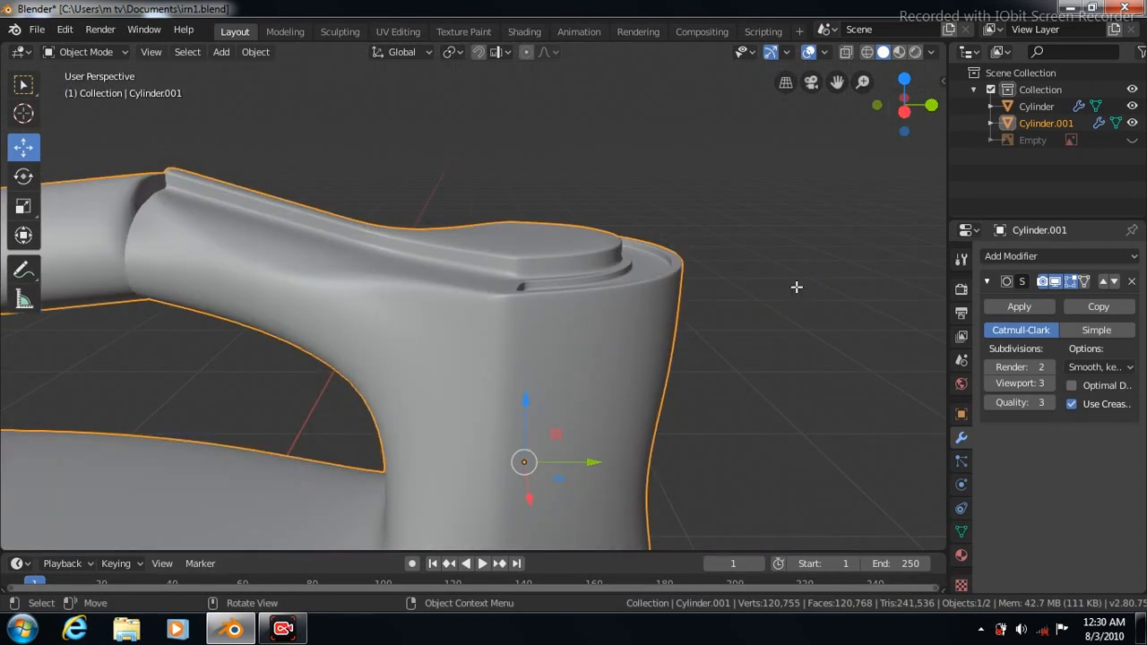
key("Tab")
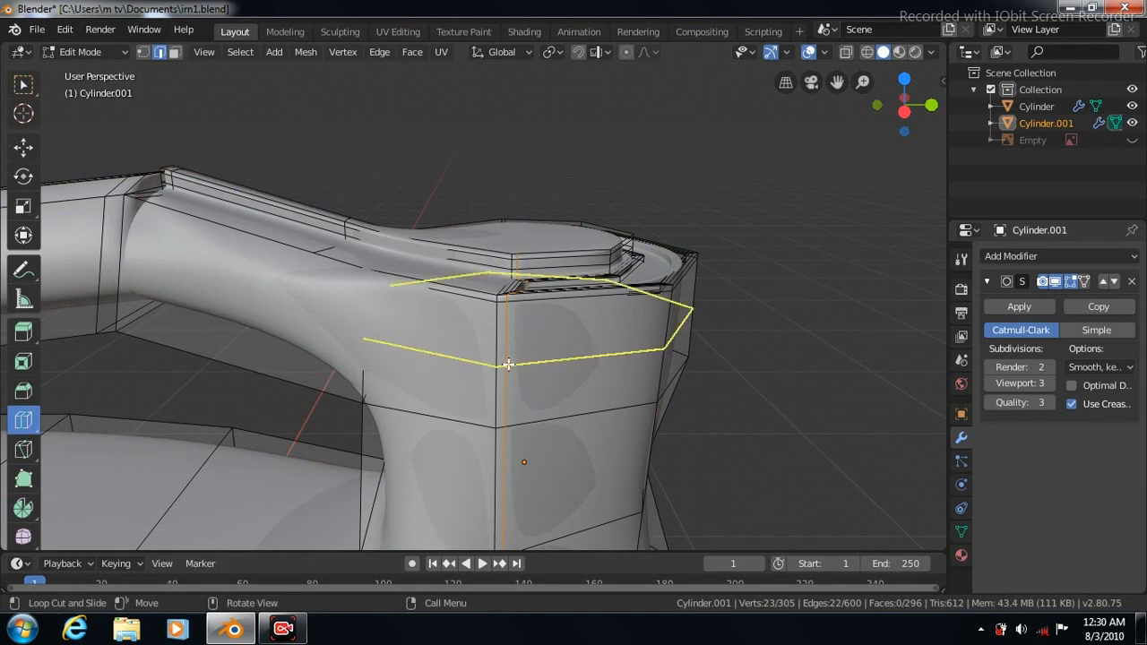
mouse_move(508, 341)
left_mouse_down()
mouse_move(507, 328)
mouse_move(503, 350)
mouse_move(500, 335)
left_mouse_up()
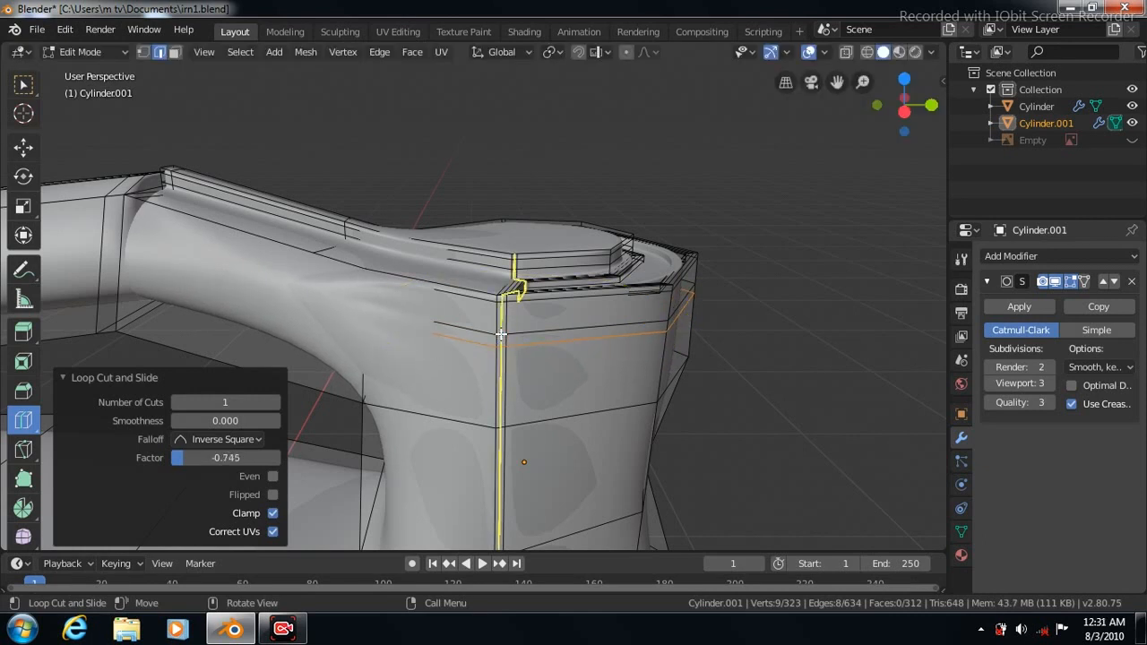
left_click(23, 84)
left_click(173, 54)
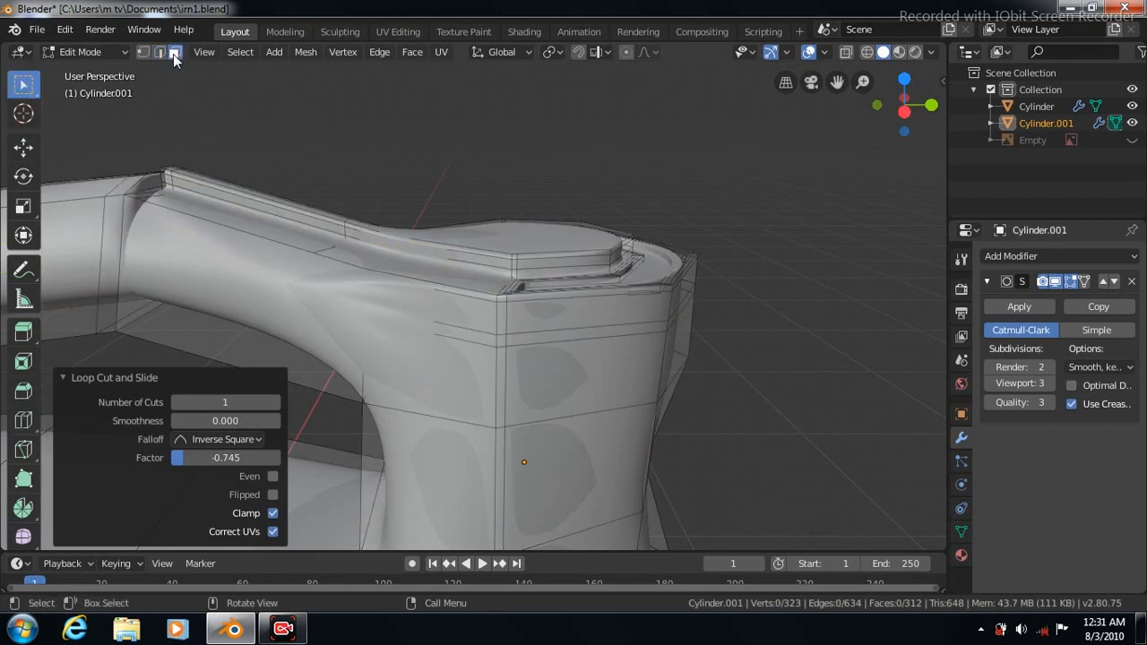
Step: Select the four narrow band faces around the front column below its rim and inset them with zero thickness
left_click(523, 341)
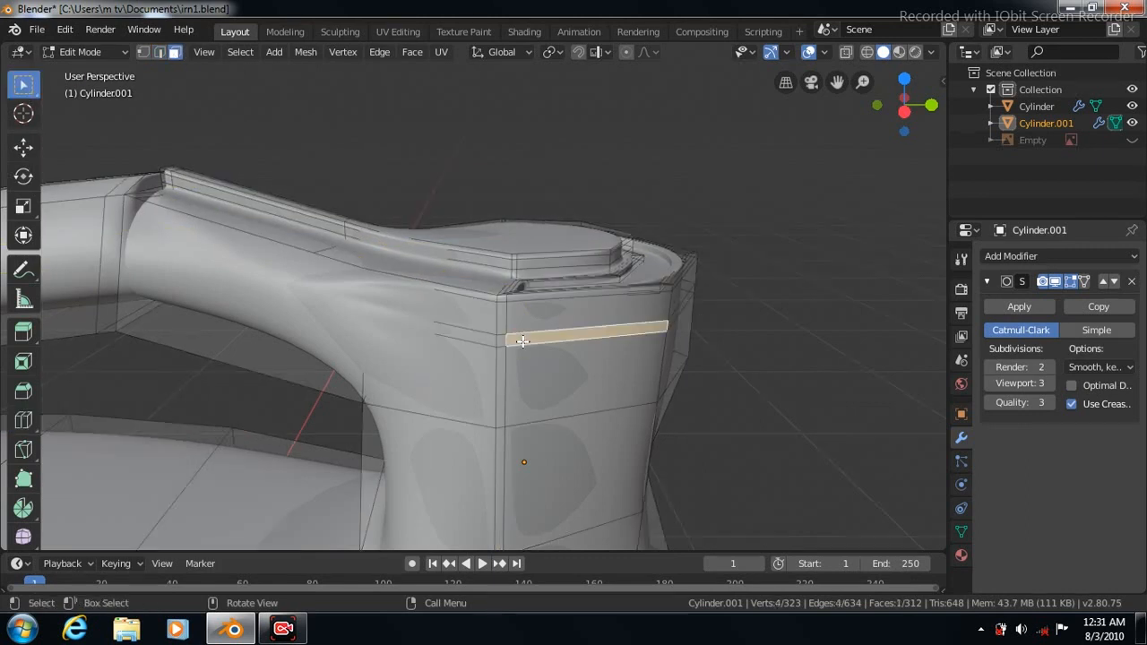
left_click(676, 316, "shift")
key("KP_6")
key("KP_6")
key("KP_6")
key("KP_6")
key("KP_6")
key("KP_6")
key("KP_6")
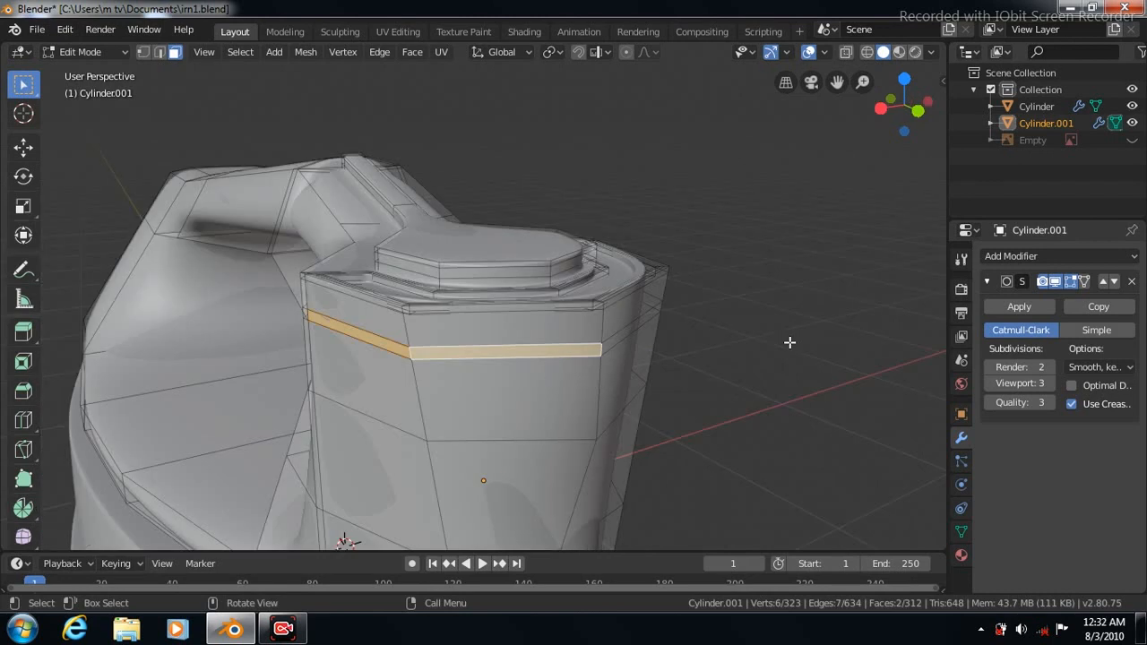
left_click(489, 340, "shift")
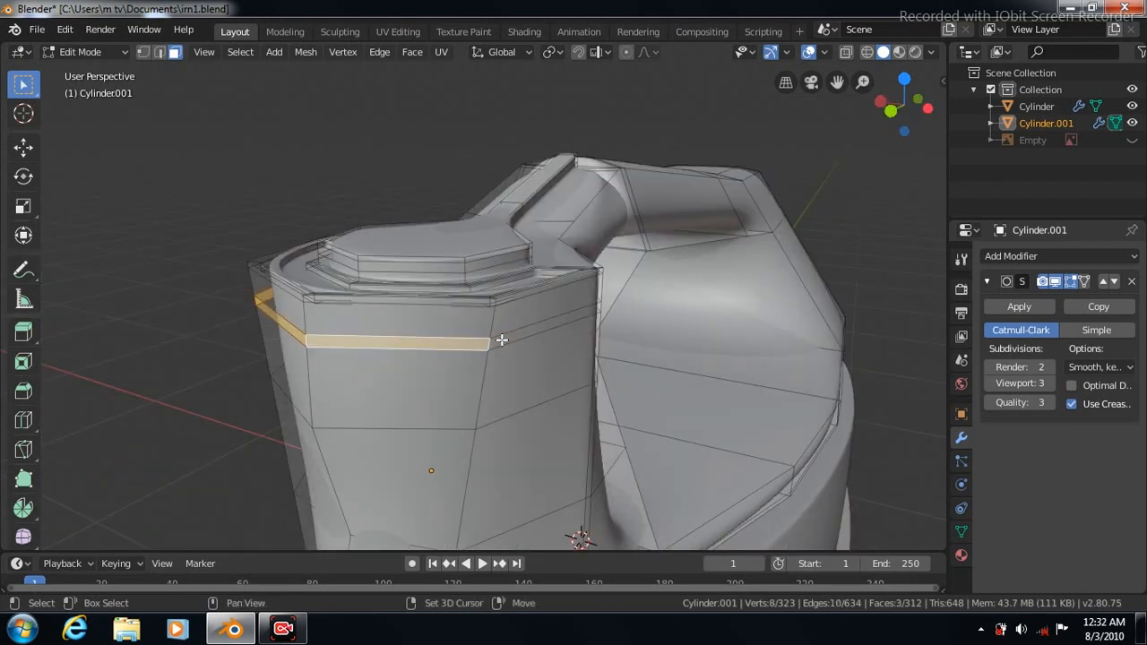
left_click(502, 340, "shift")
left_click(409, 51)
left_click(426, 129)
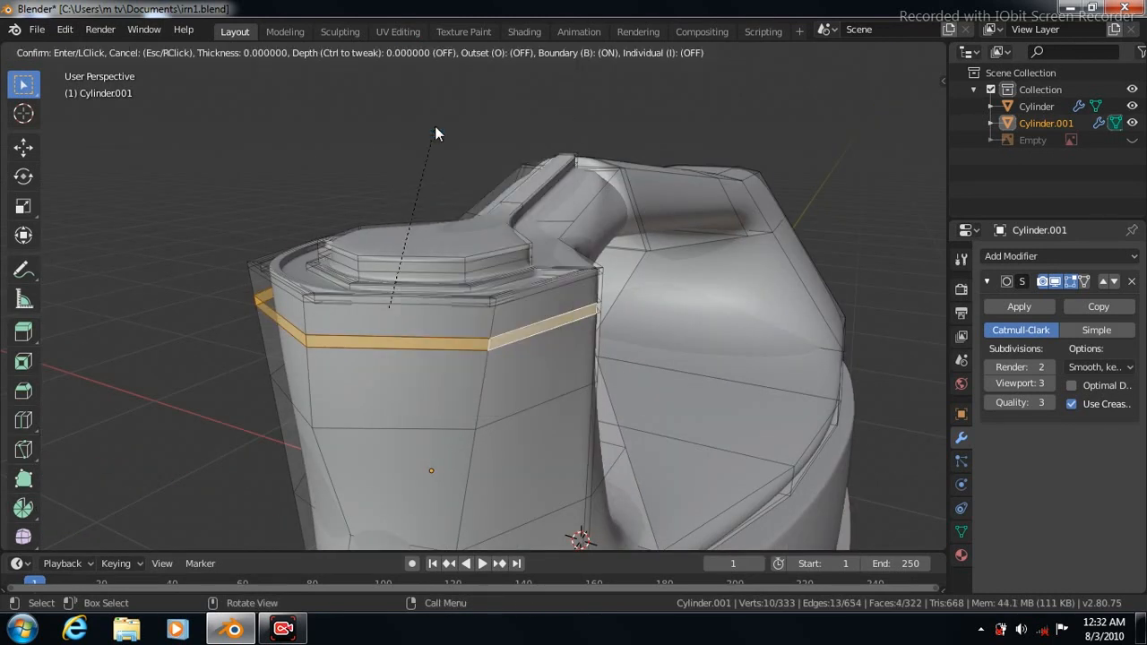
left_click(435, 127)
Step: Scale the inset band faces down to 0.971 on all axes
left_click(23, 206)
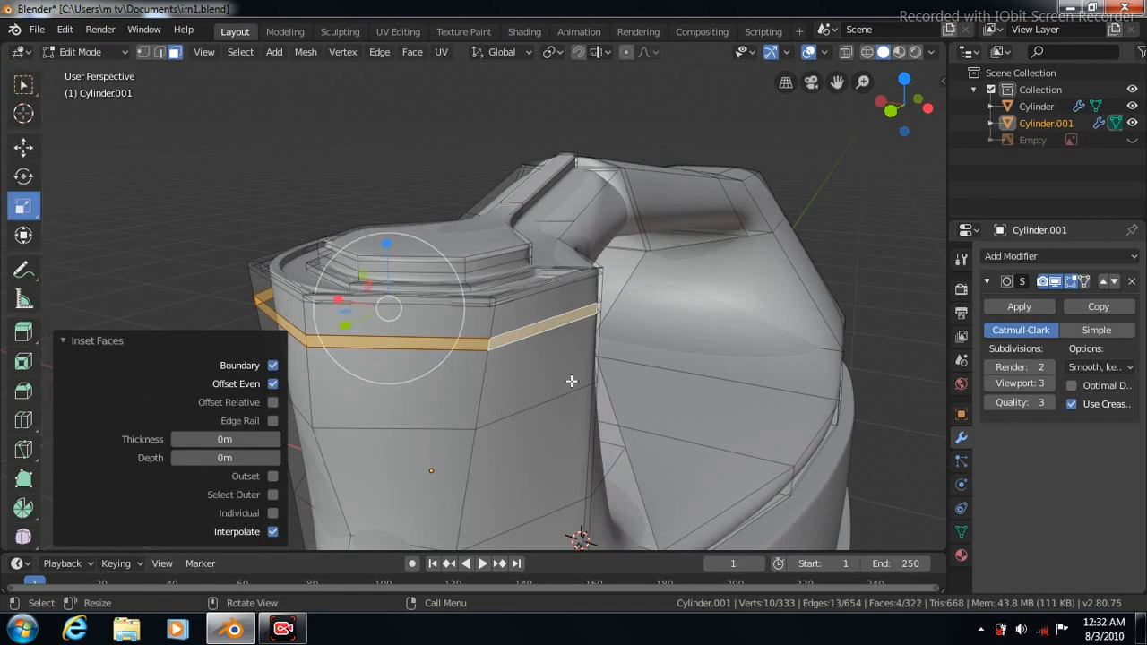
key("s")
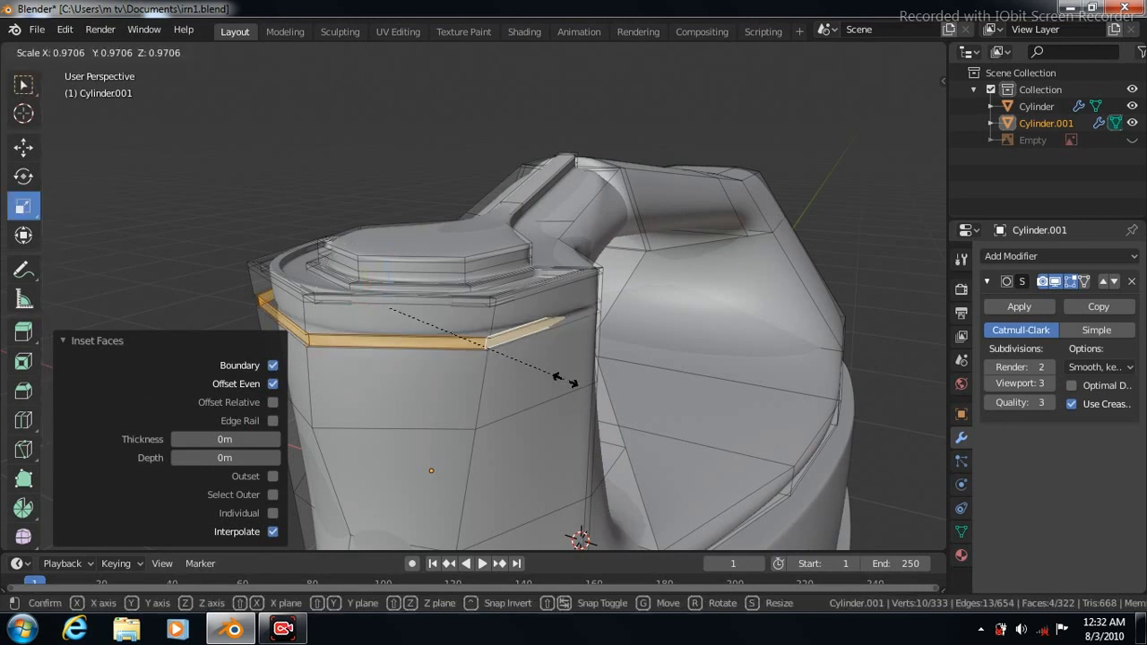
left_click(563, 380)
left_click(23, 146)
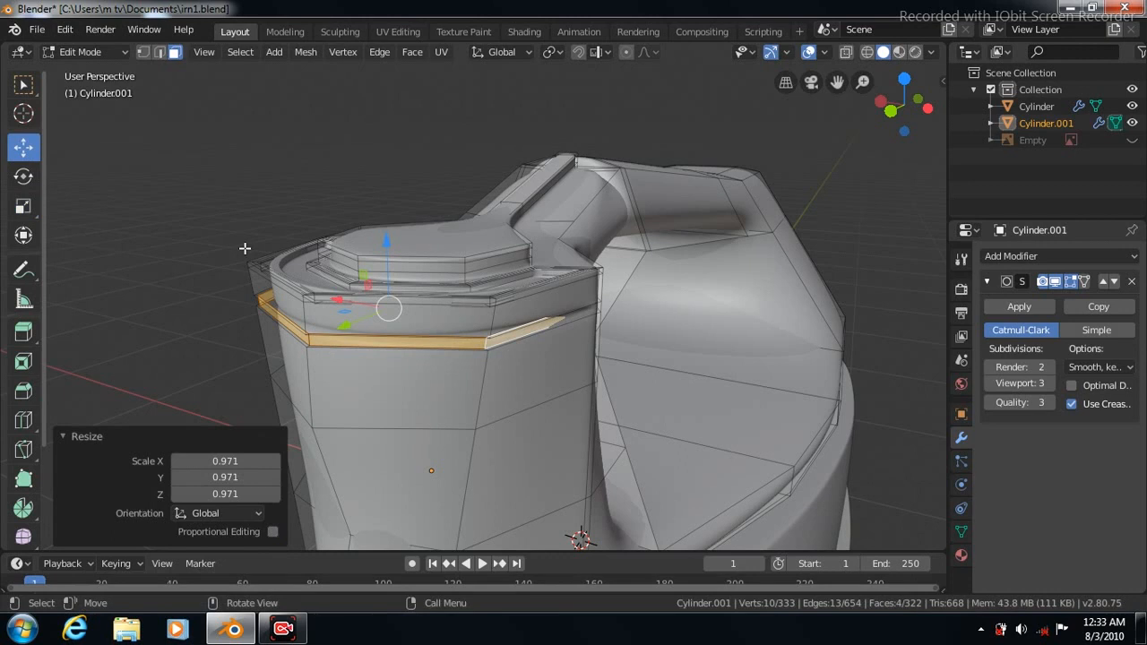
Step: Save the file and move the scaled band faces -0.0236 m in Y
left_click(36, 29)
left_click(77, 142)
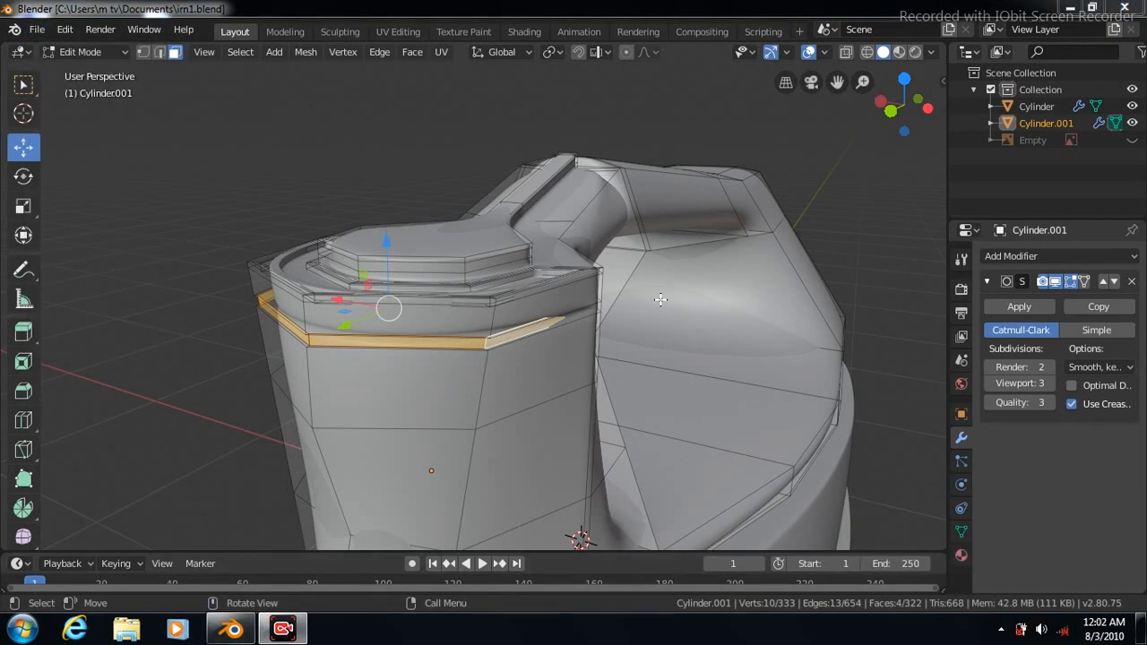
key("KP_7")
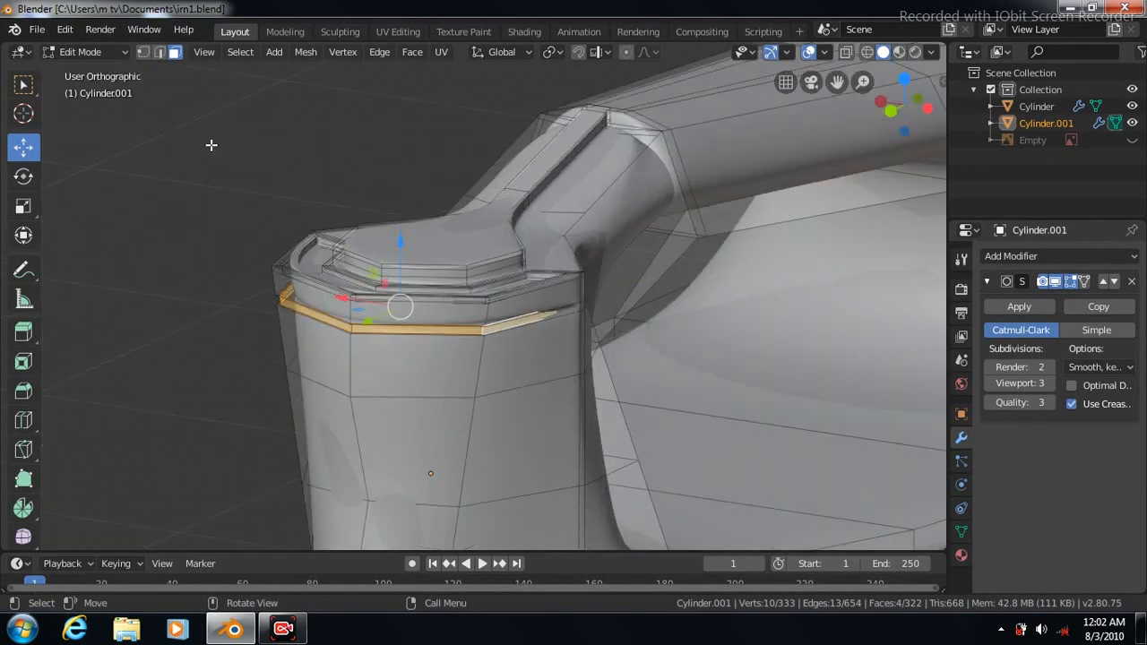
left_click_drag(492, 114, 491, 126)
Step: With the Subdivision modifier's edit-mode display temporarily off, add loop cuts above and below the column's recessed band, the second with a factor of 1.000
key("ctrl+KP_1")
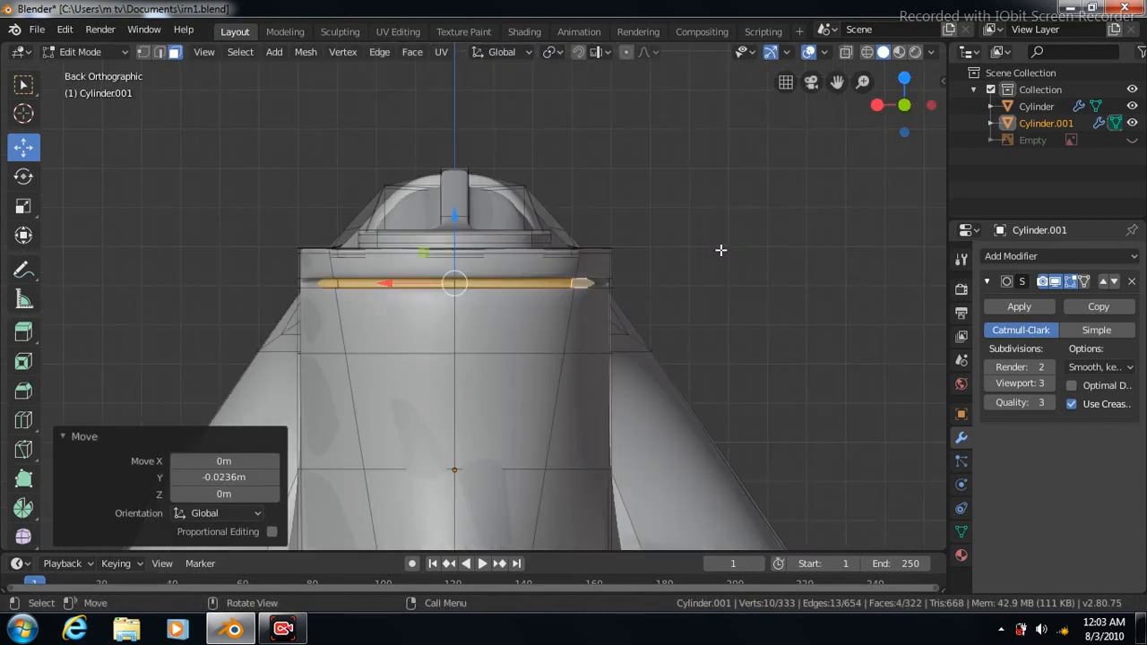
left_click(23, 420)
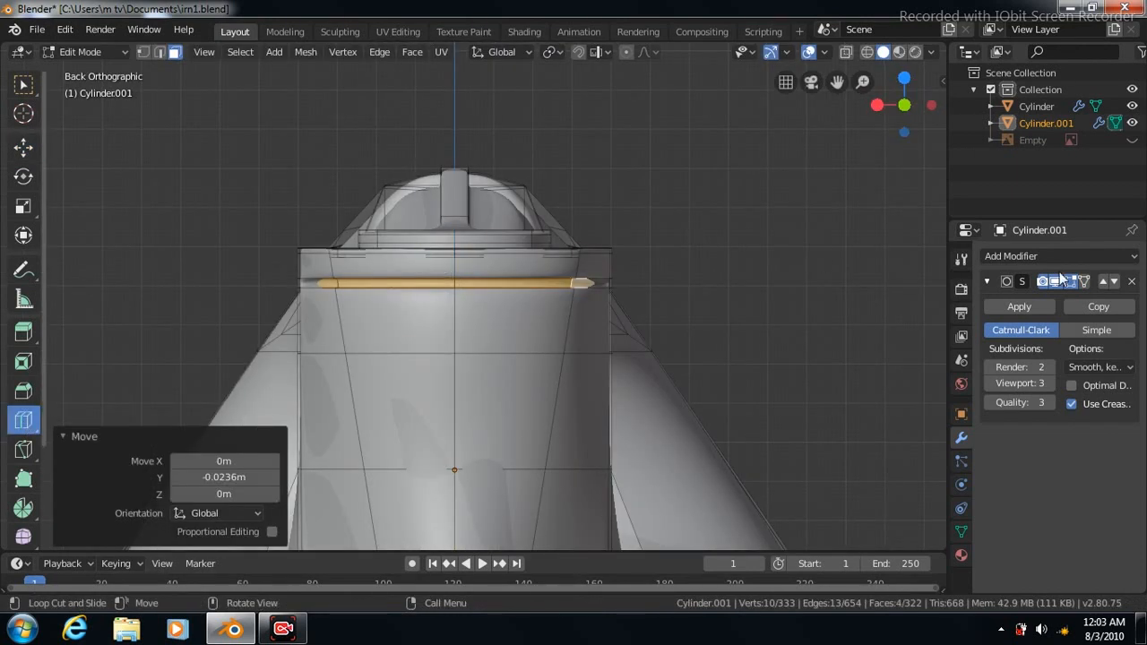
left_click(1073, 283)
left_click_drag(455, 246, 455, 271)
left_click_drag(453, 319, 454, 294)
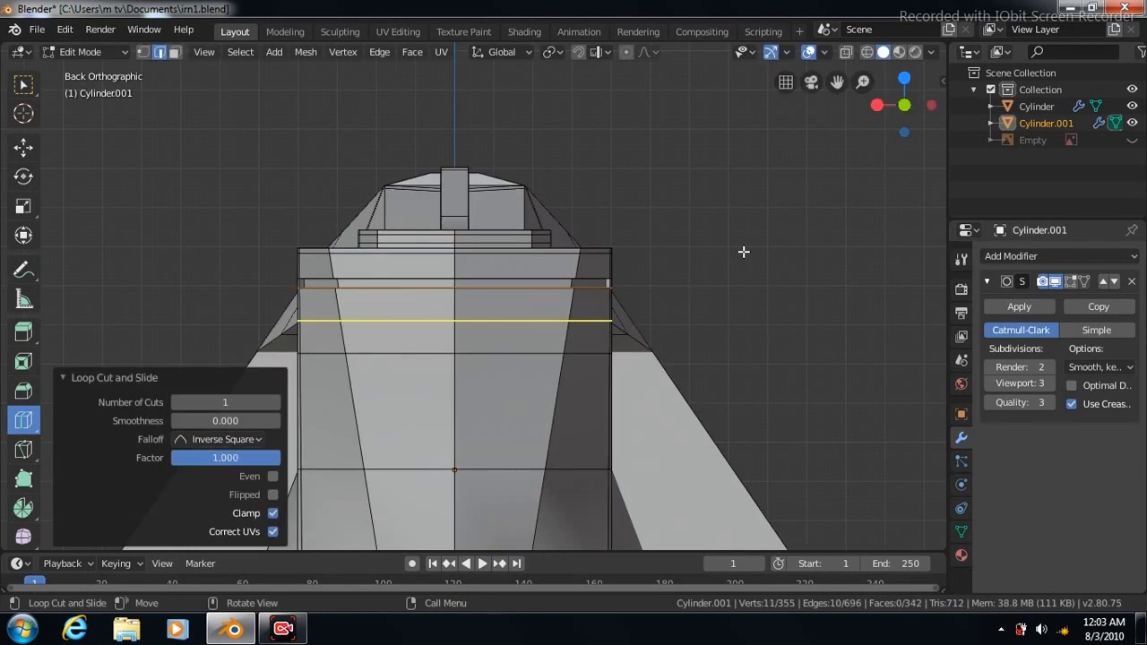
left_click(1069, 282)
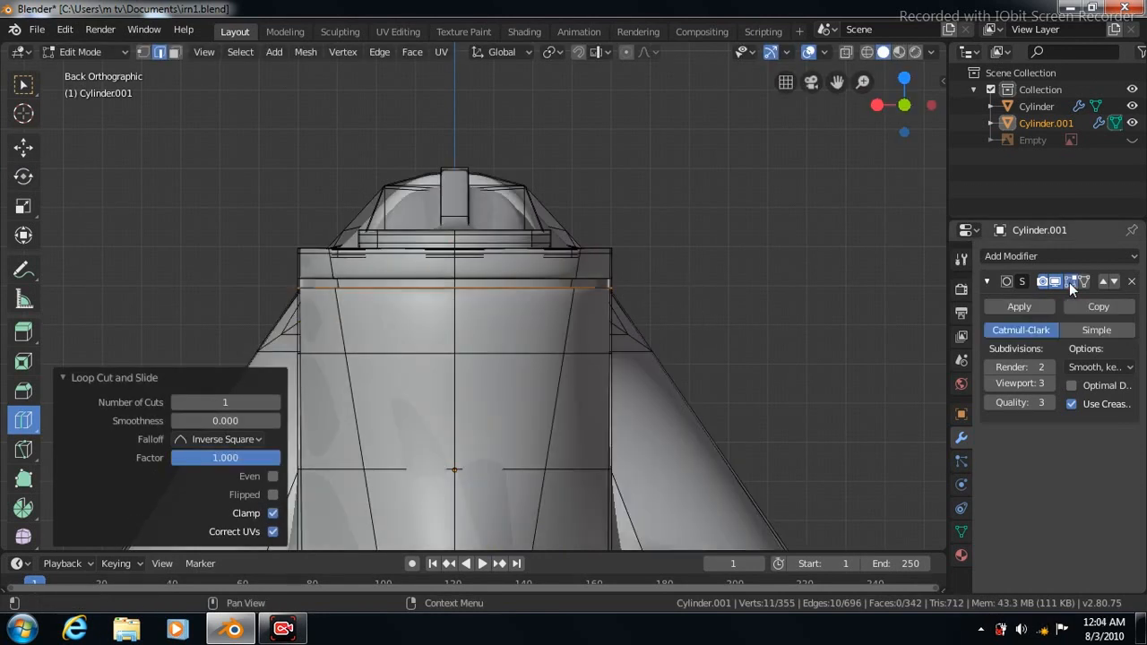
Step: Add further loop cuts bordering the recessed band, the last just below it with a factor of -0.934, and leave Edit Mode
key("Tab")
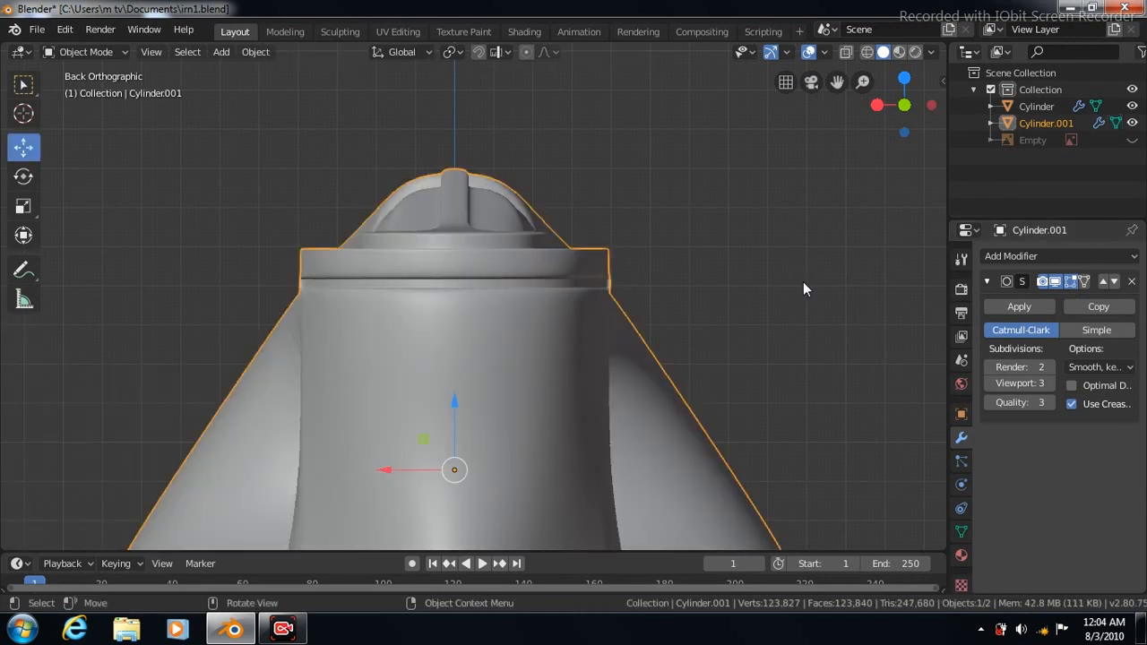
key("Tab")
mouse_move(574, 267)
left_mouse_down()
mouse_move(570, 309)
mouse_move(566, 280)
left_mouse_up()
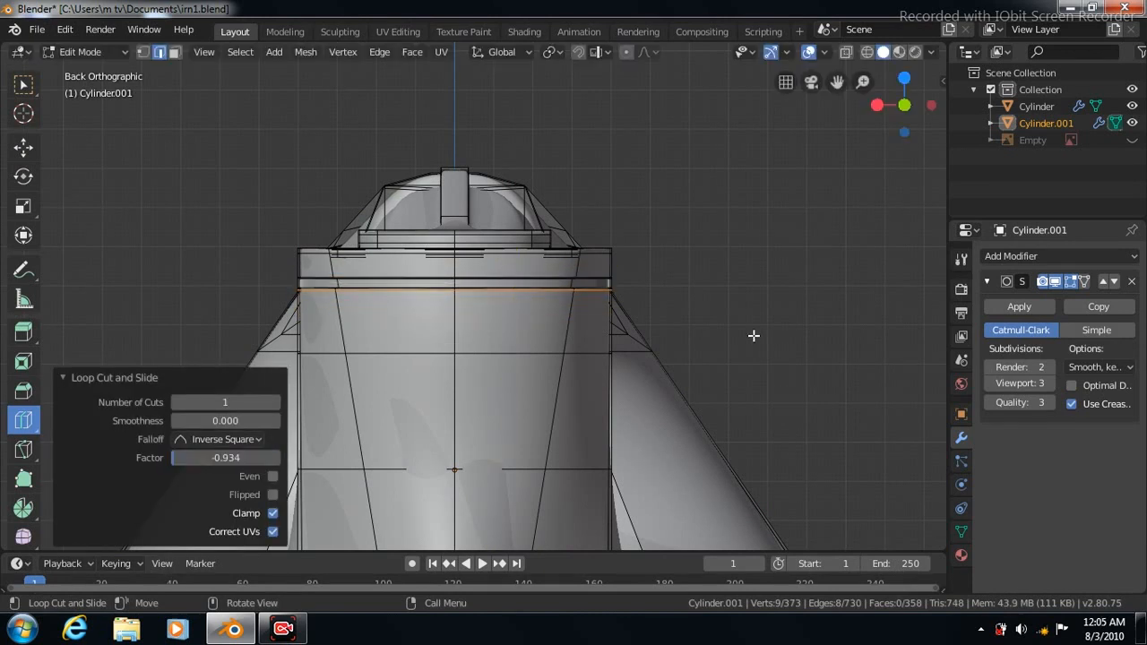
key("Tab")
Step: Select both side faces and the top face of the middle segment of the handle's lower bar and inset them with zero thickness
key("KP_3")
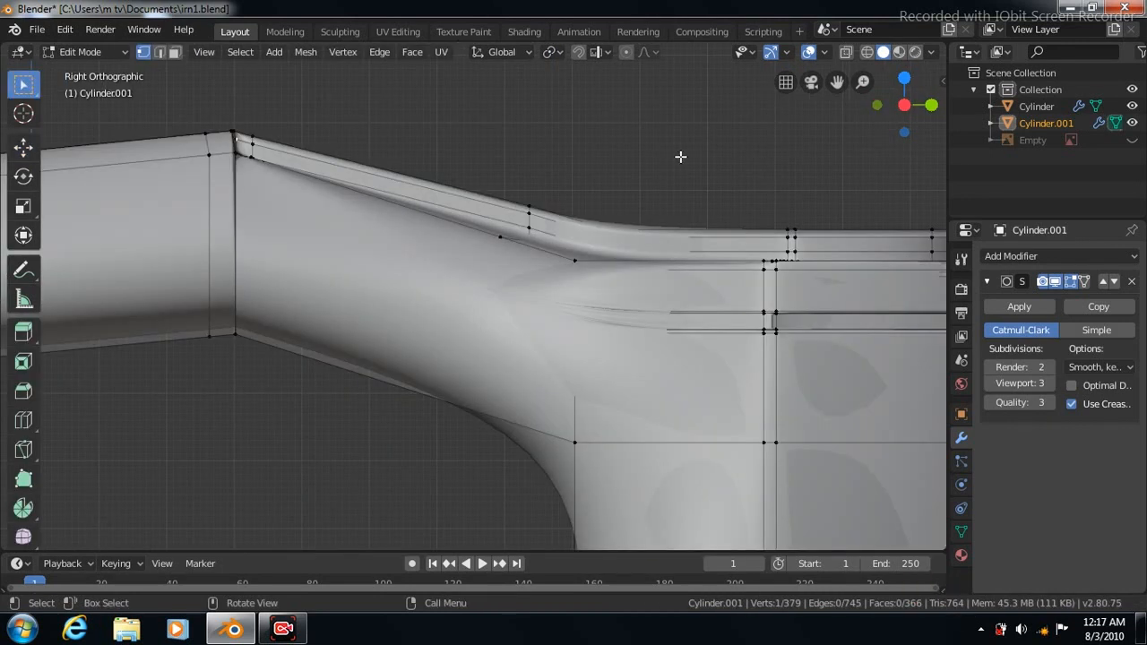
scroll(680, 157, "down", 3)
scroll(681, 157, "down", 1)
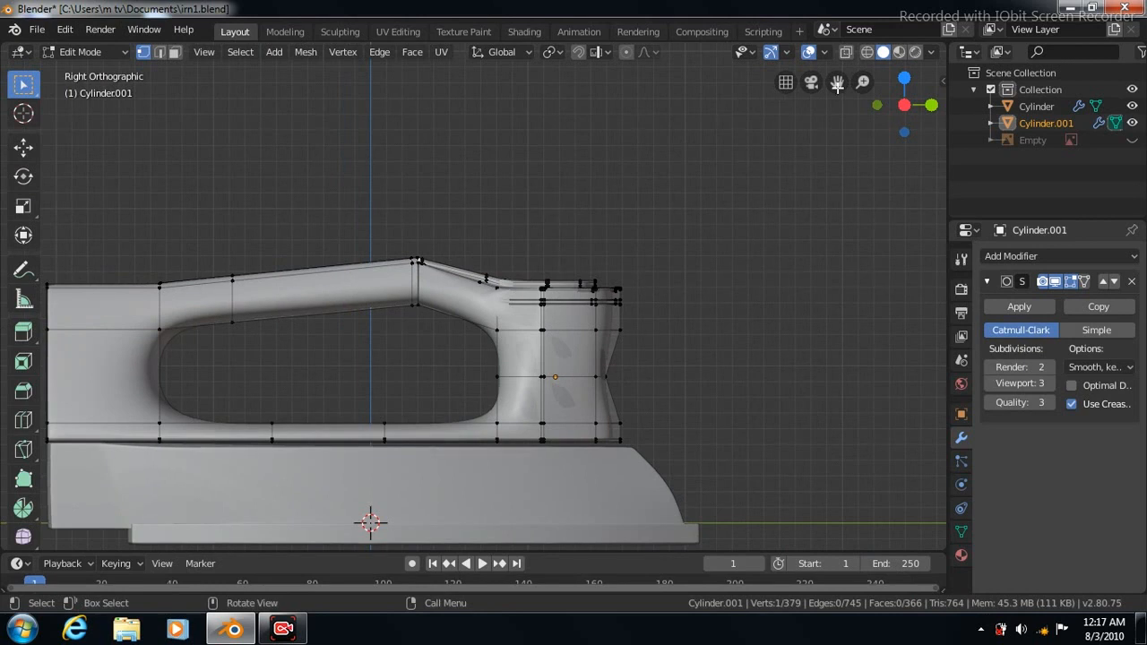
left_click_drag(836, 81, 950, 2)
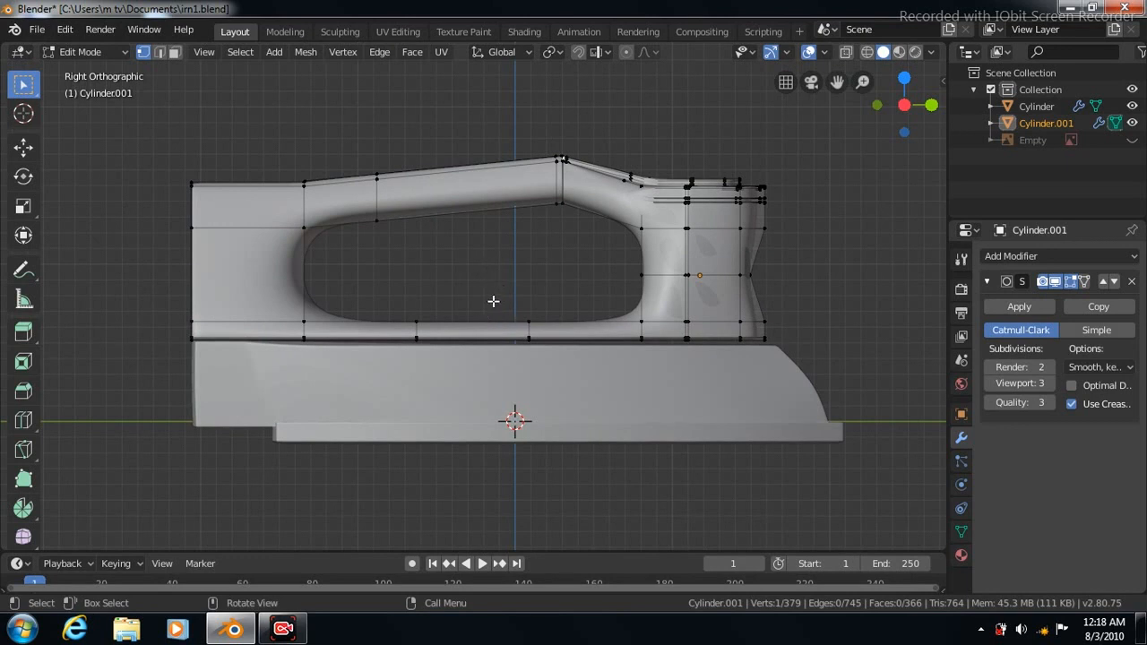
scroll(493, 301, "up", 5)
left_click(175, 53)
left_click(440, 399)
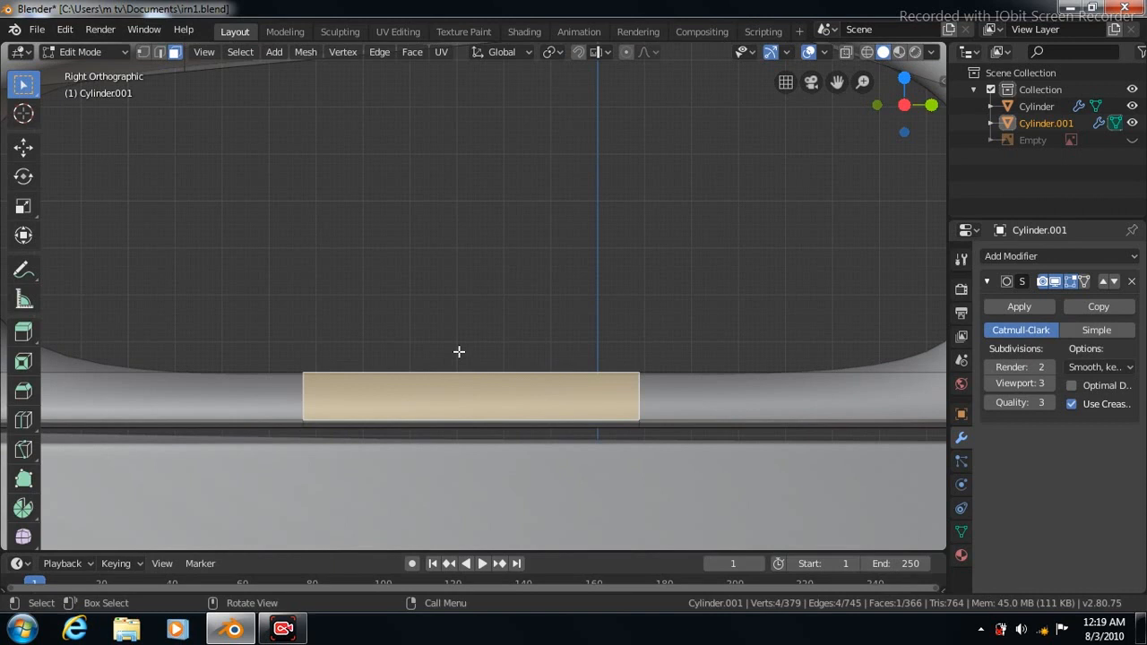
middle_click_drag(459, 351, 458, 351)
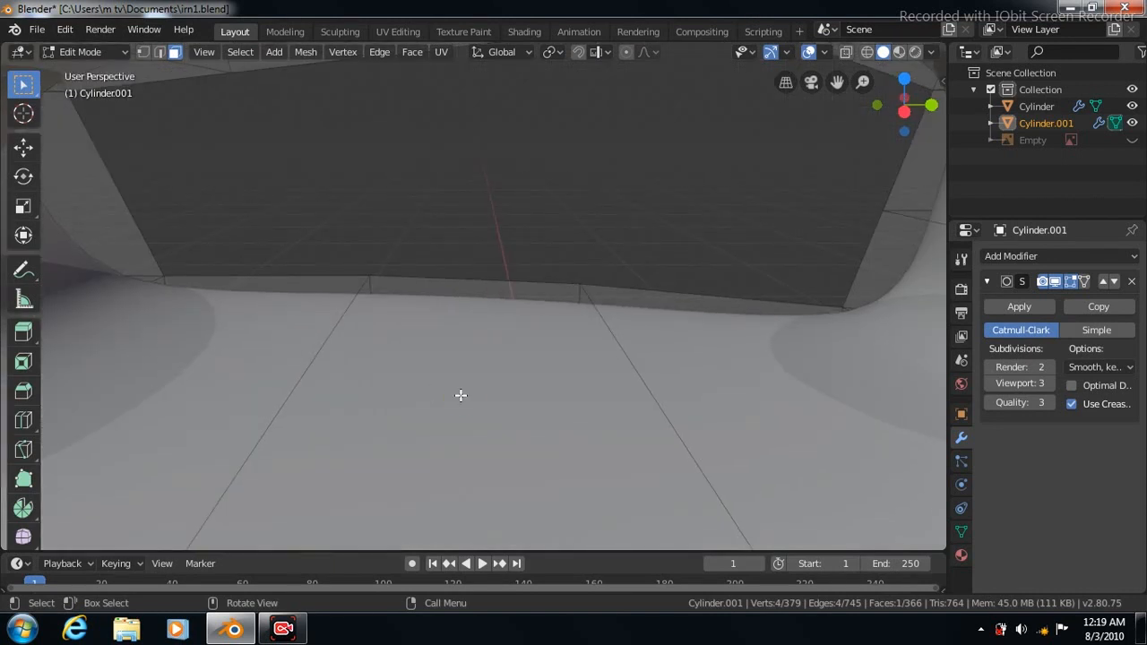
left_click(460, 395, "shift")
key("ctrl+KP_3")
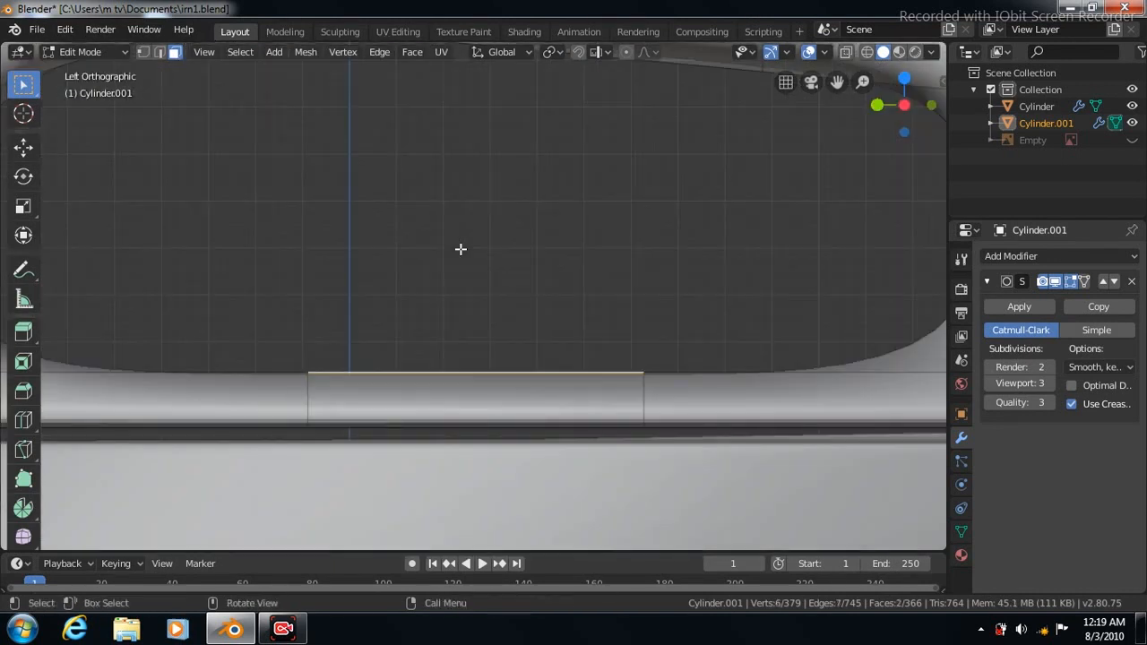
left_click(464, 392, "shift")
left_click(412, 51)
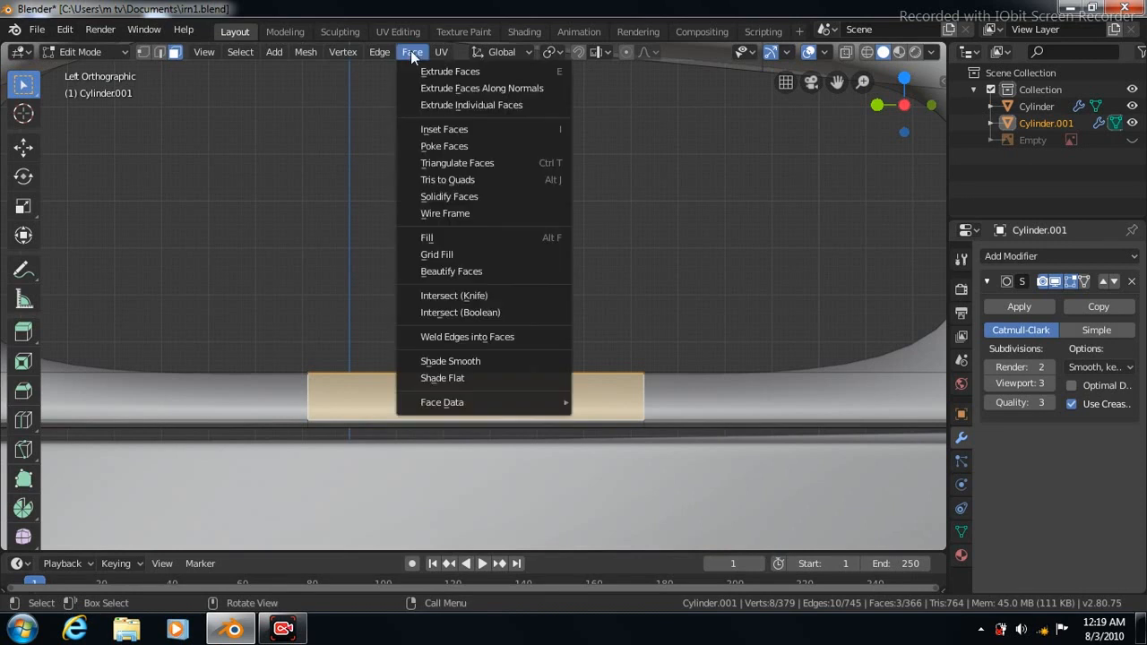
left_click(436, 130)
left_click(437, 129)
Step: Scale the lower bar's inset faces to 0.967 and lower them 0.00358 m in Z
left_click(24, 208)
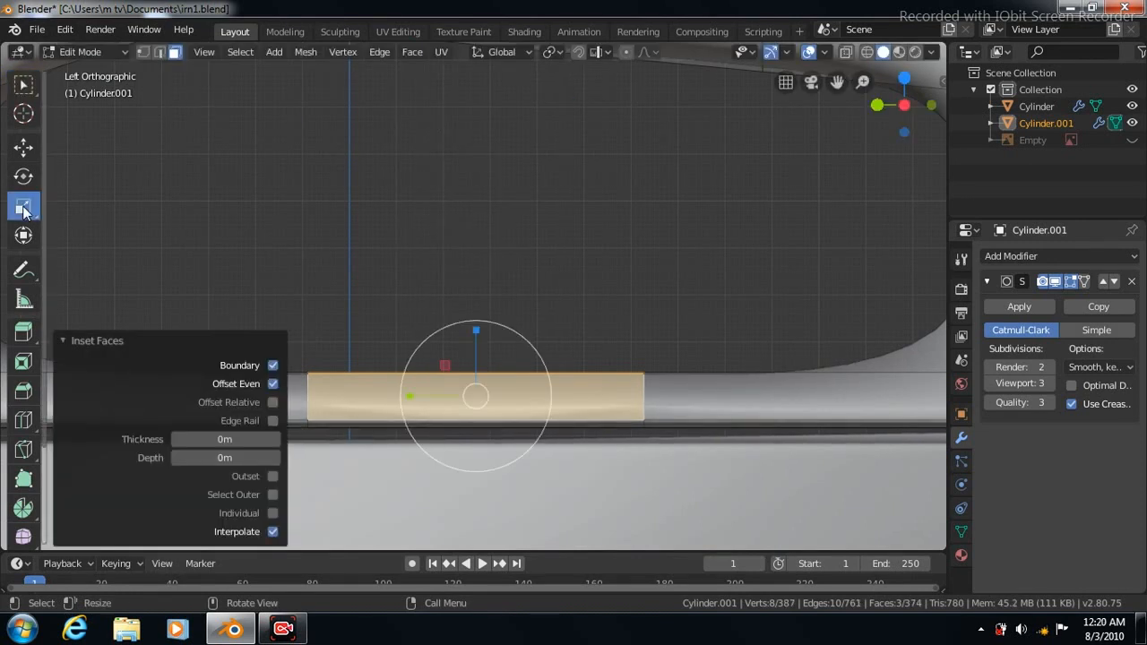
key("s")
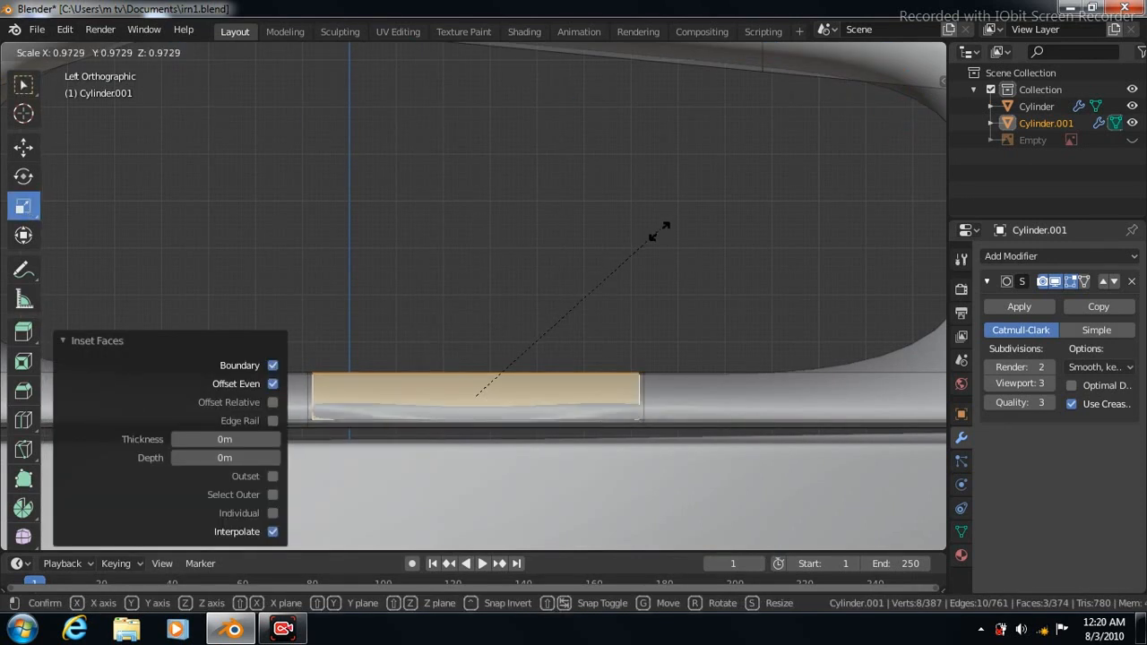
left_click(664, 233)
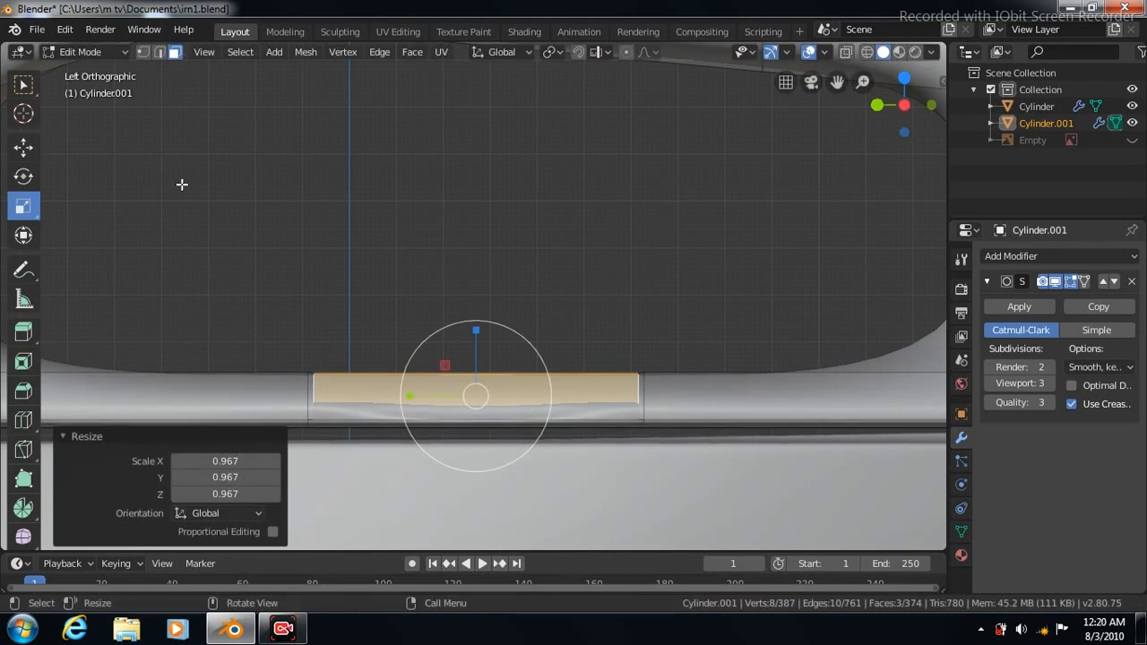
left_click(23, 147)
left_click_drag(476, 328, 474, 334)
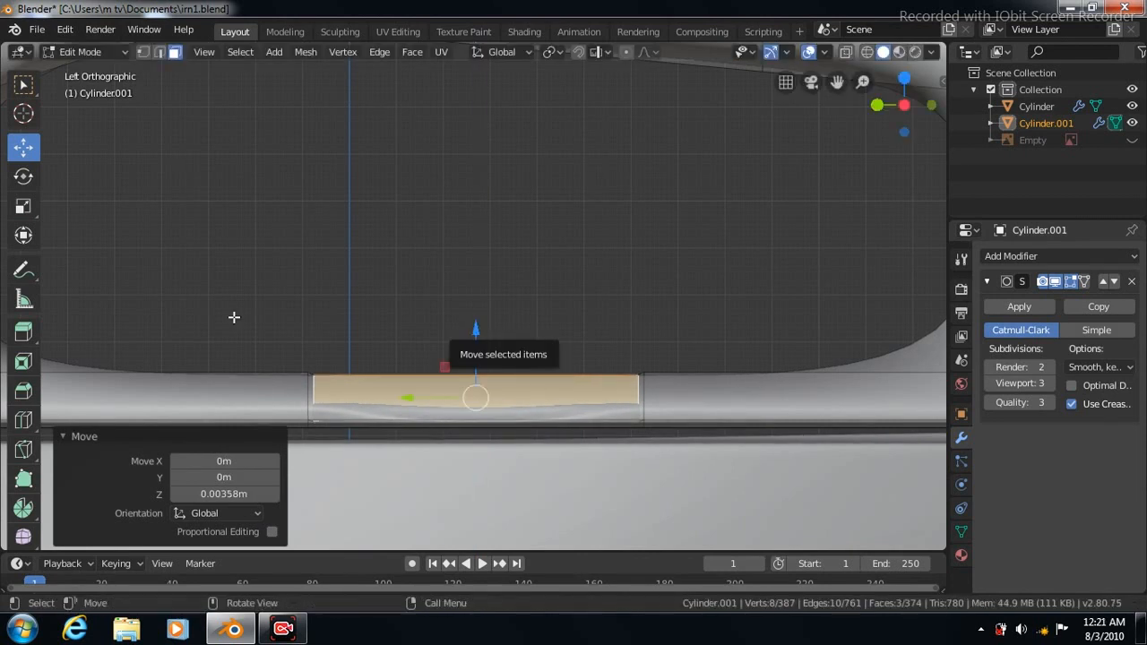
Step: Add a loop cut just inside each end of the lower bar's recess, with factors of 0.990 and about -0.990
left_click(23, 206)
key("KP_7")
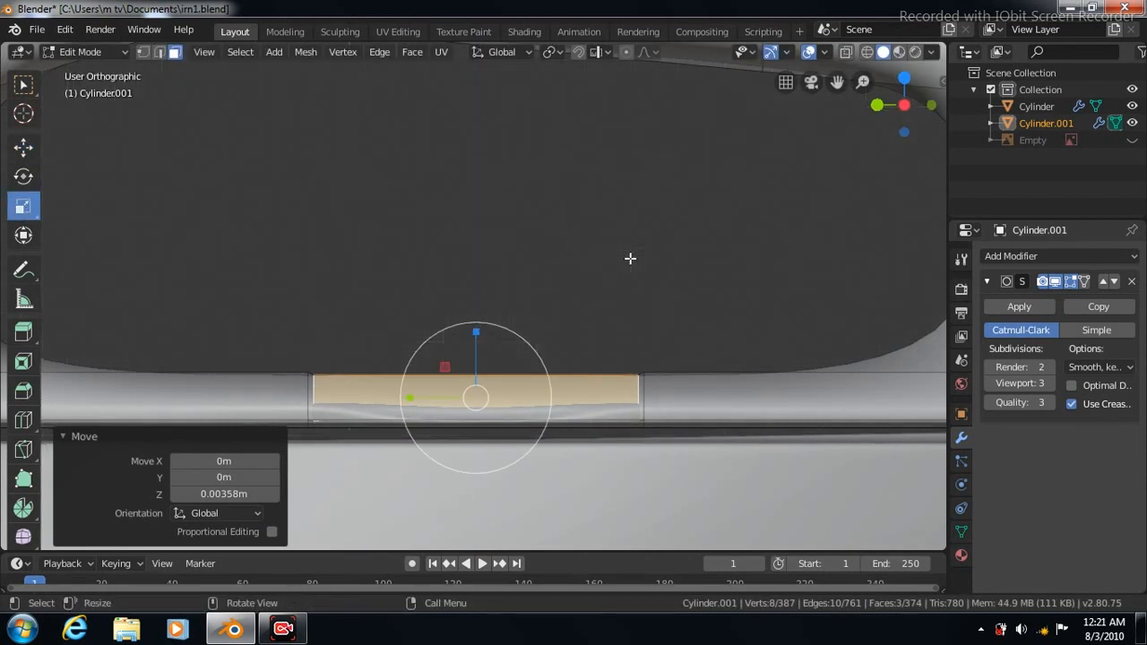
key("KP_3")
key("ctrl+r")
left_click(471, 399)
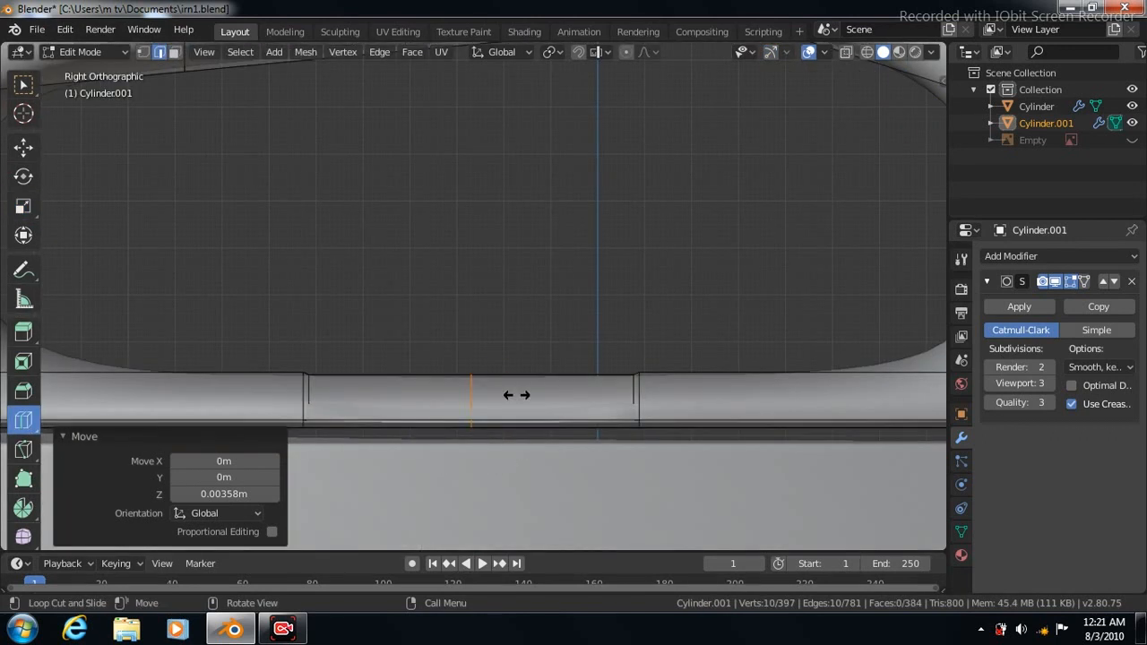
left_click(635, 412)
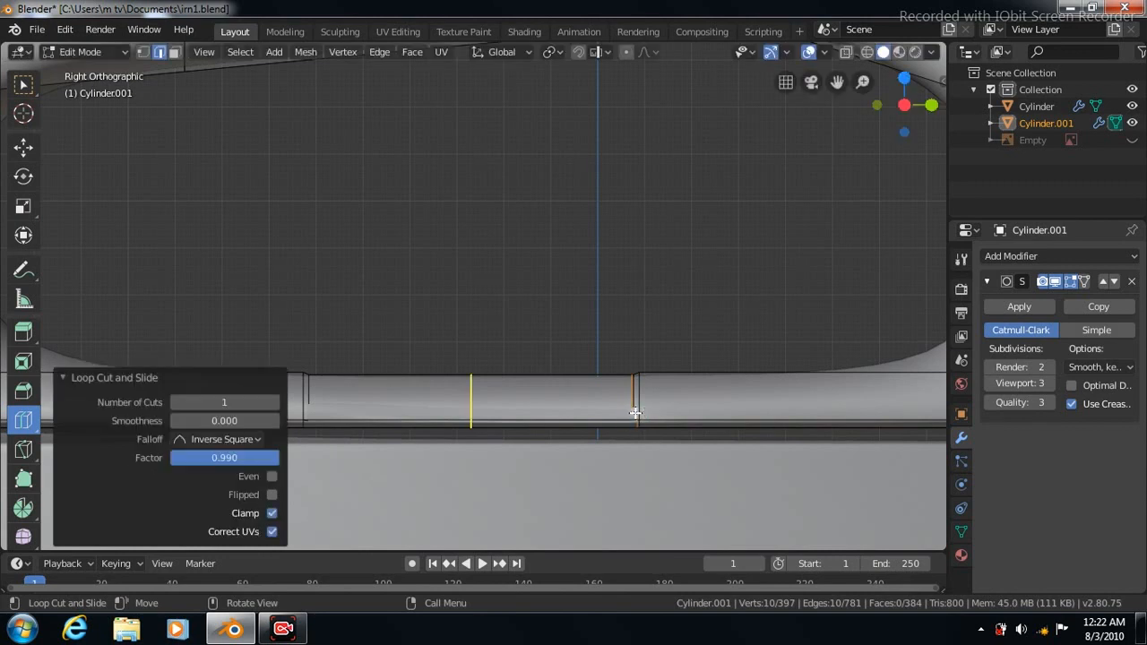
left_click_drag(440, 417, 380, 414)
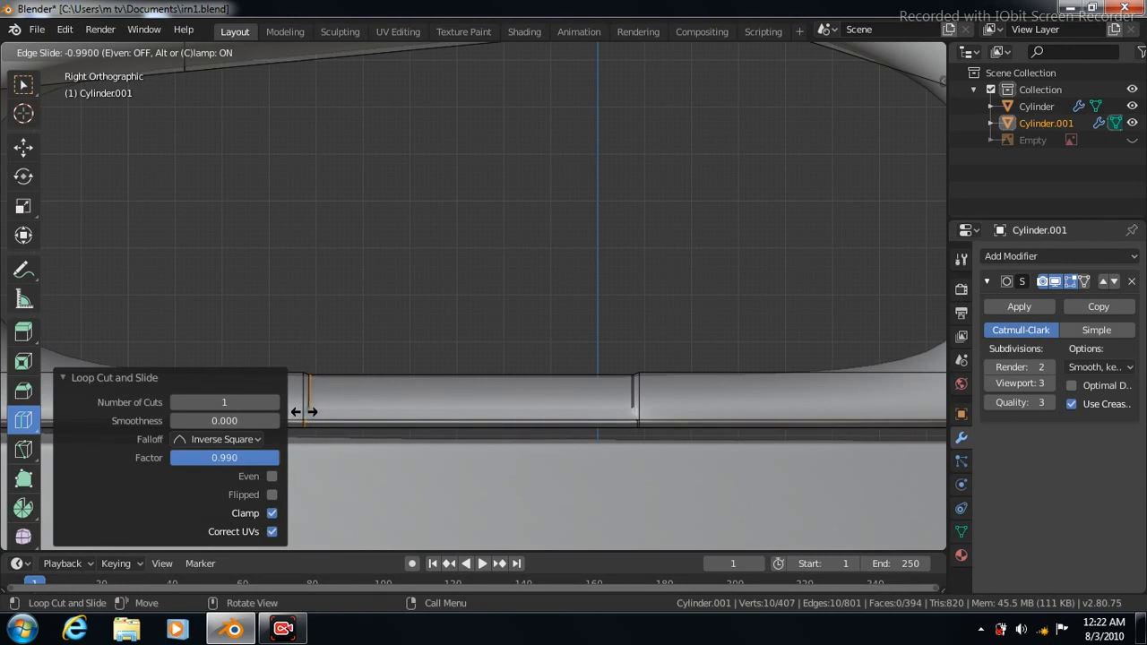
left_click(303, 412)
Step: Add loop cuts just outside the recess ends with factors of -0.980 and about 0.995, plus one around its border at 0.000, and leave Edit Mode
left_click_drag(806, 408, 640, 406)
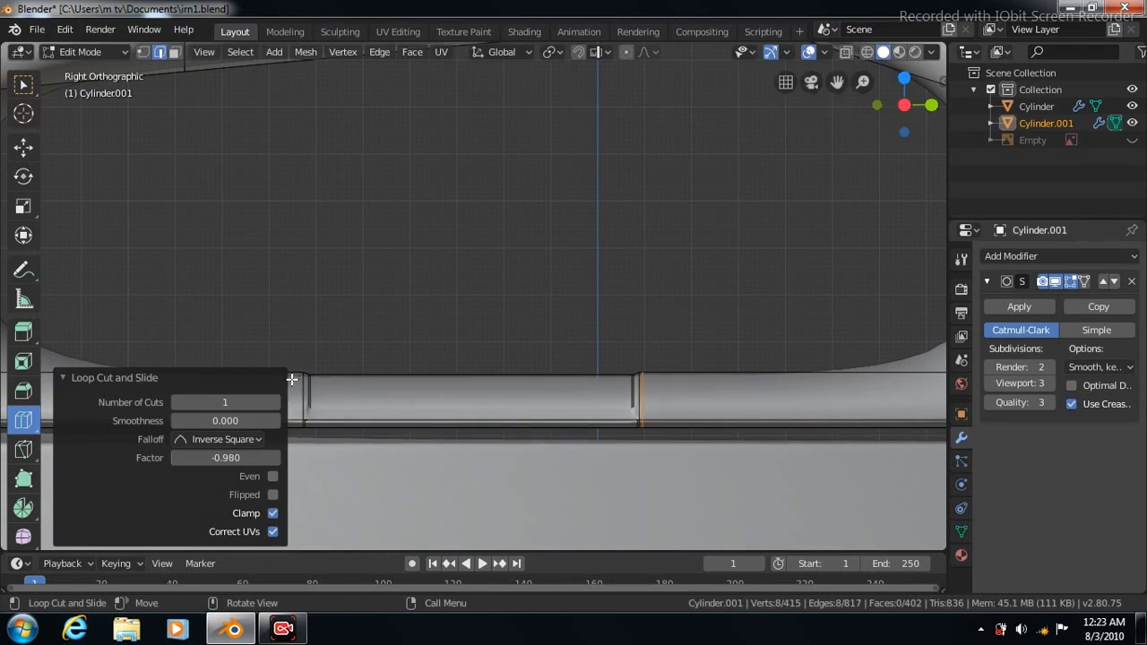
left_click_drag(311, 390, 333, 395)
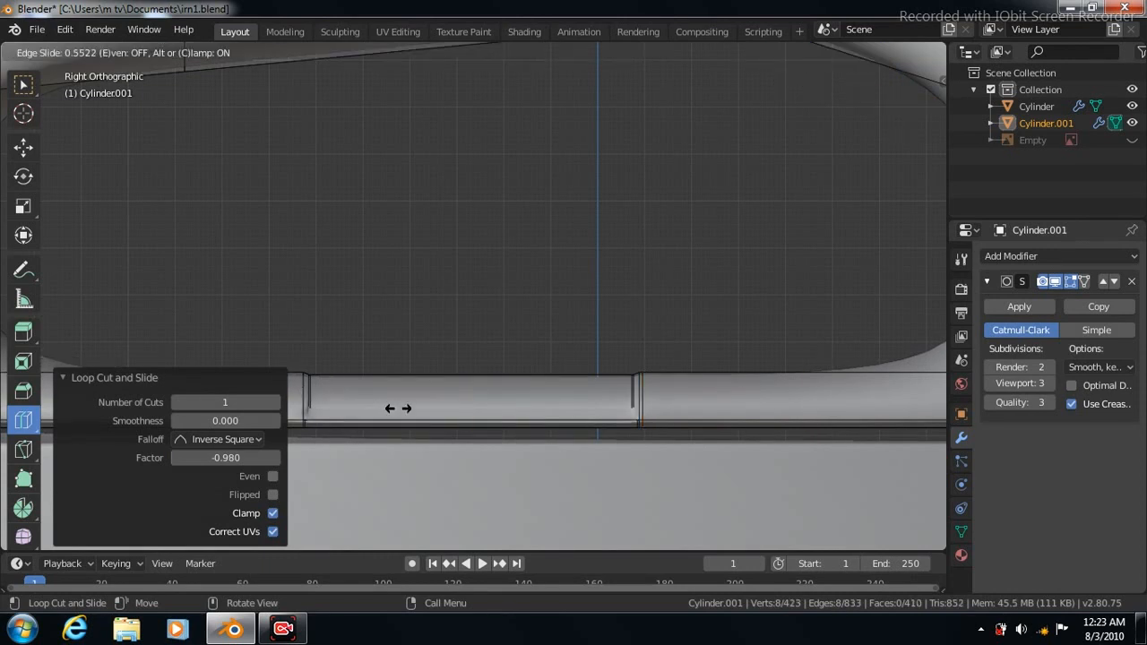
left_click_drag(409, 407, 471, 407)
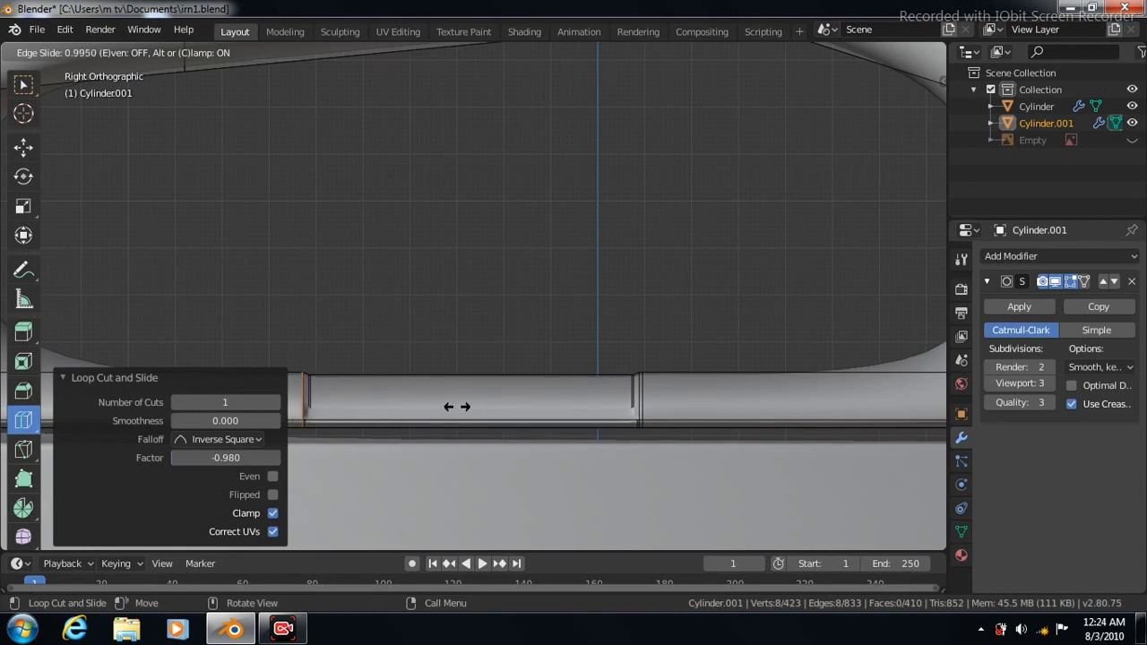
left_click_drag(456, 407, 456, 406)
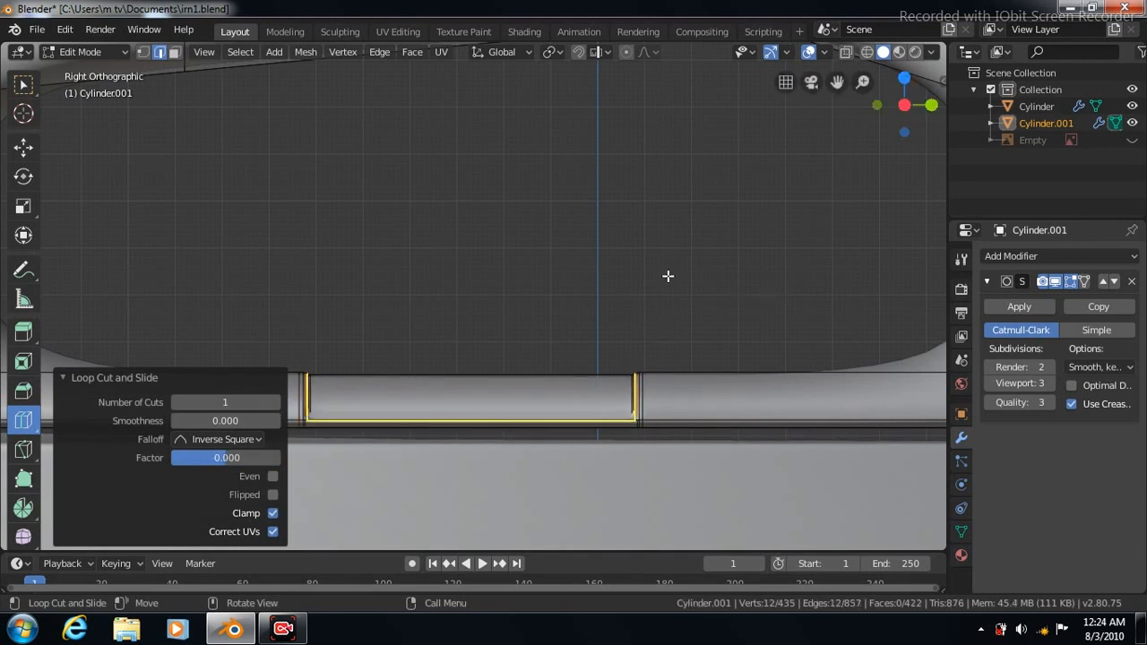
key("Tab")
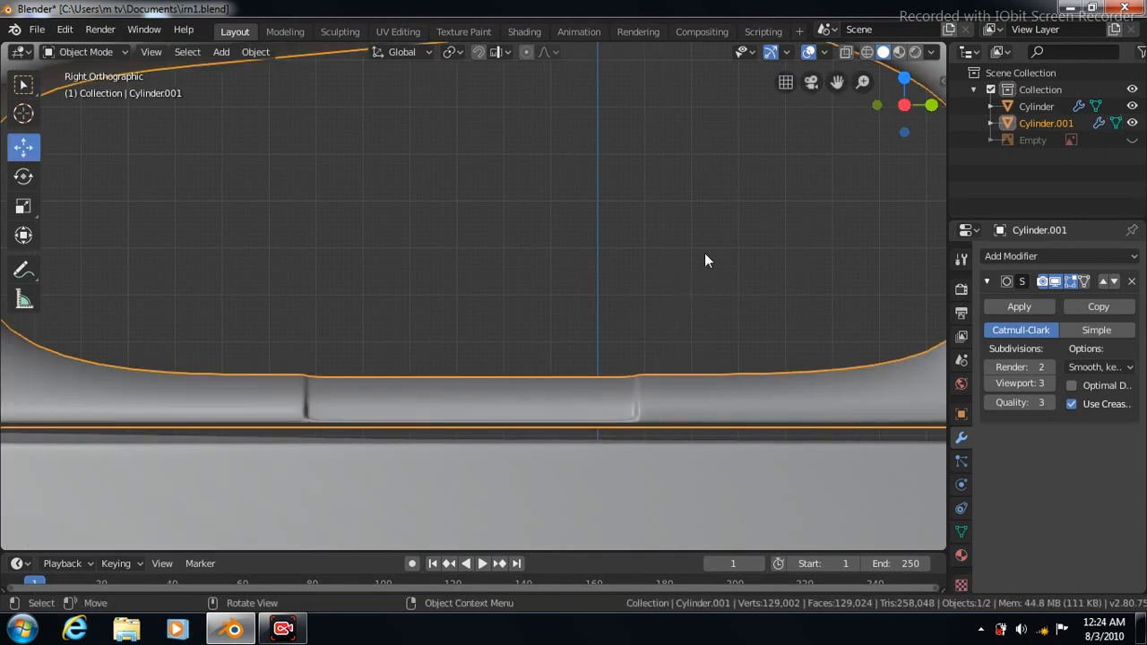
Step: Raise the handle slightly, shift it 0.0308 m in Y so it sits flush on the base, and deselect everything
scroll(704, 253, "down", 6)
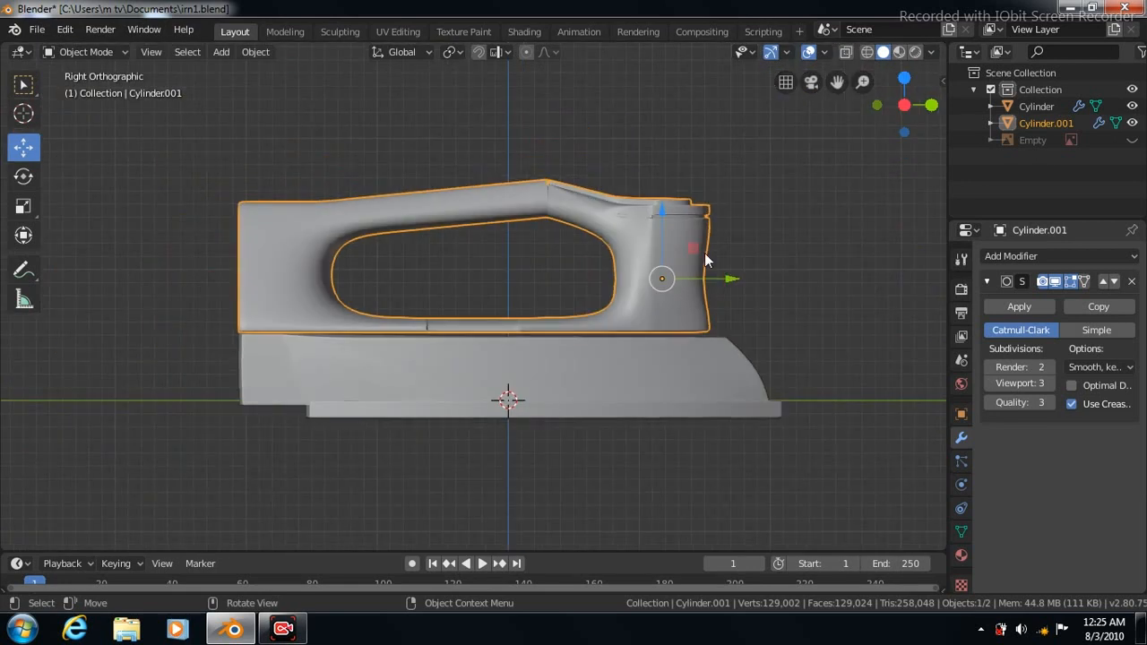
left_click(630, 209)
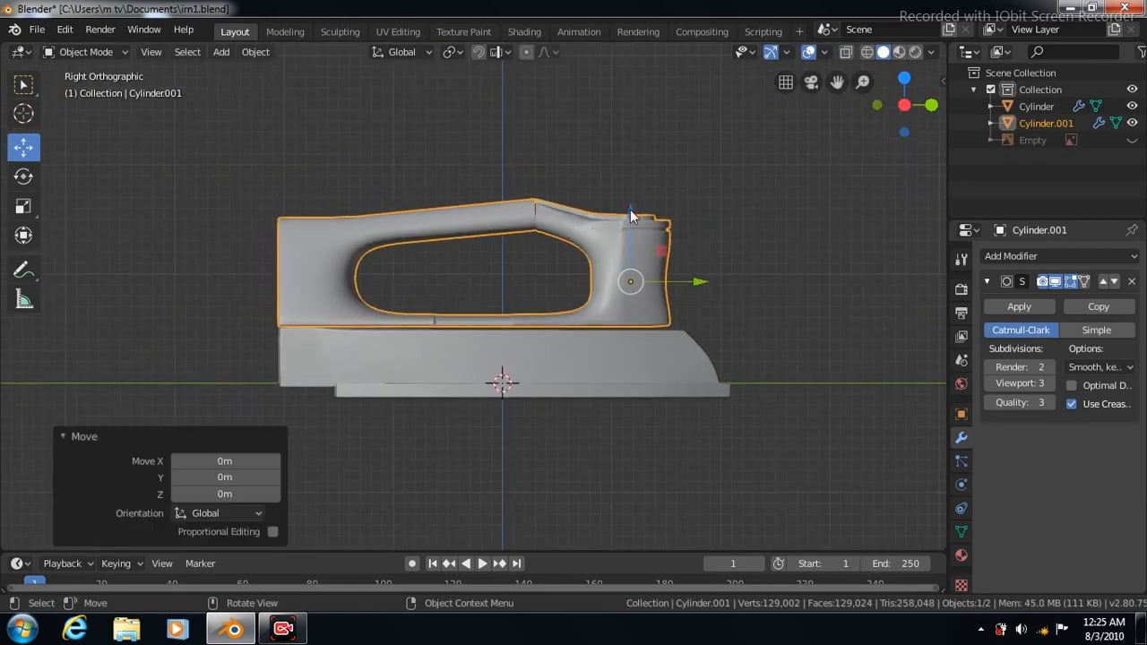
left_click_drag(630, 210, 627, 190)
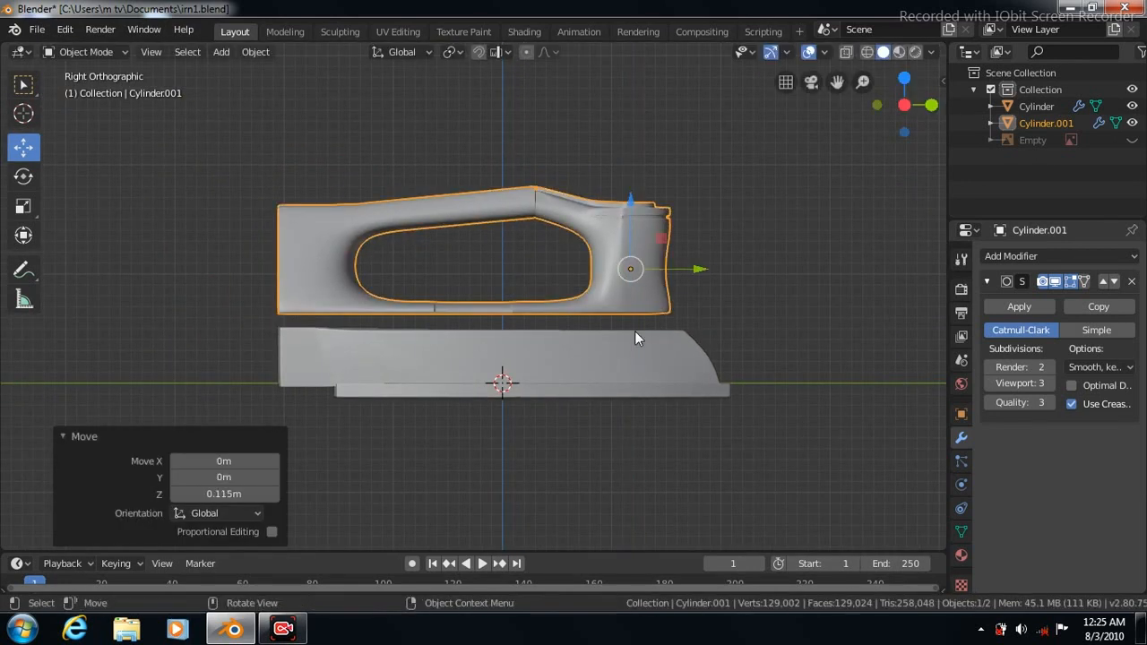
left_click(610, 358)
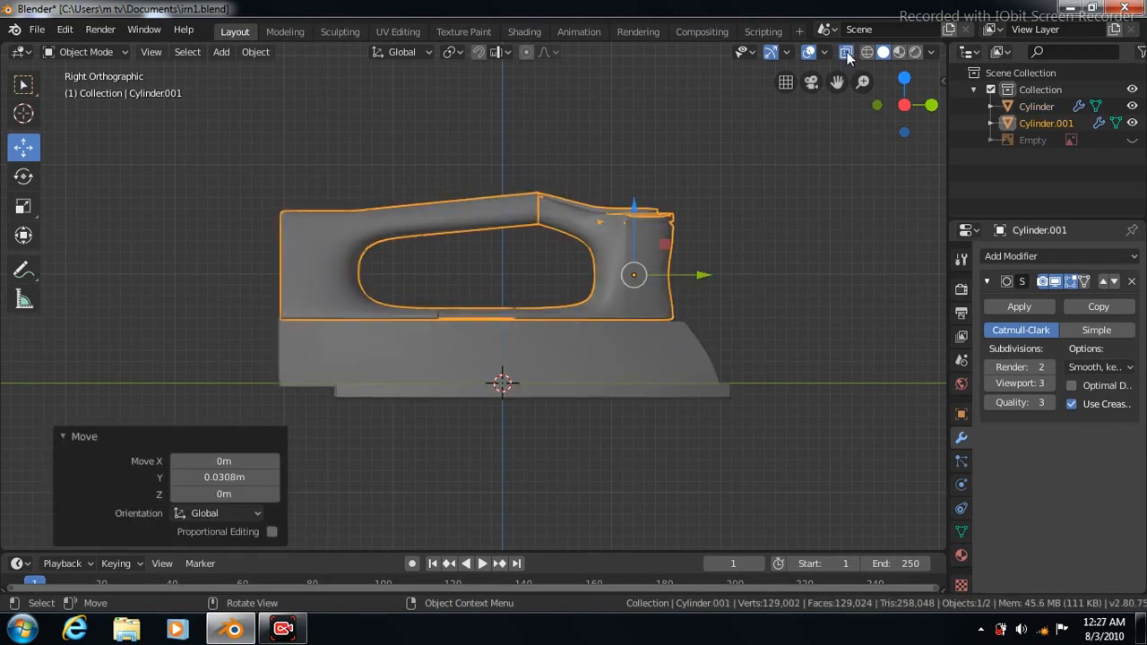
left_click(847, 53)
left_click(589, 446)
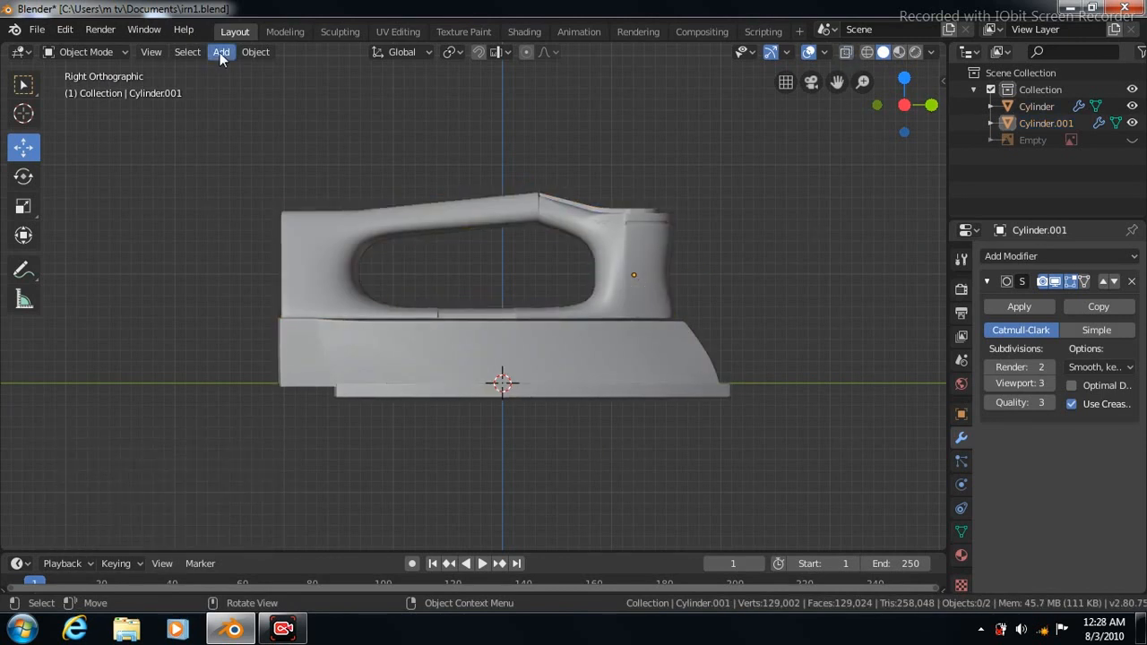
Step: Add a cylinder with 32 vertices, radius 1 m and depth 2 m, and move it -3.21 m in Y behind the iron
left_click(220, 52)
mouse_move(240, 69)
left_click(389, 154)
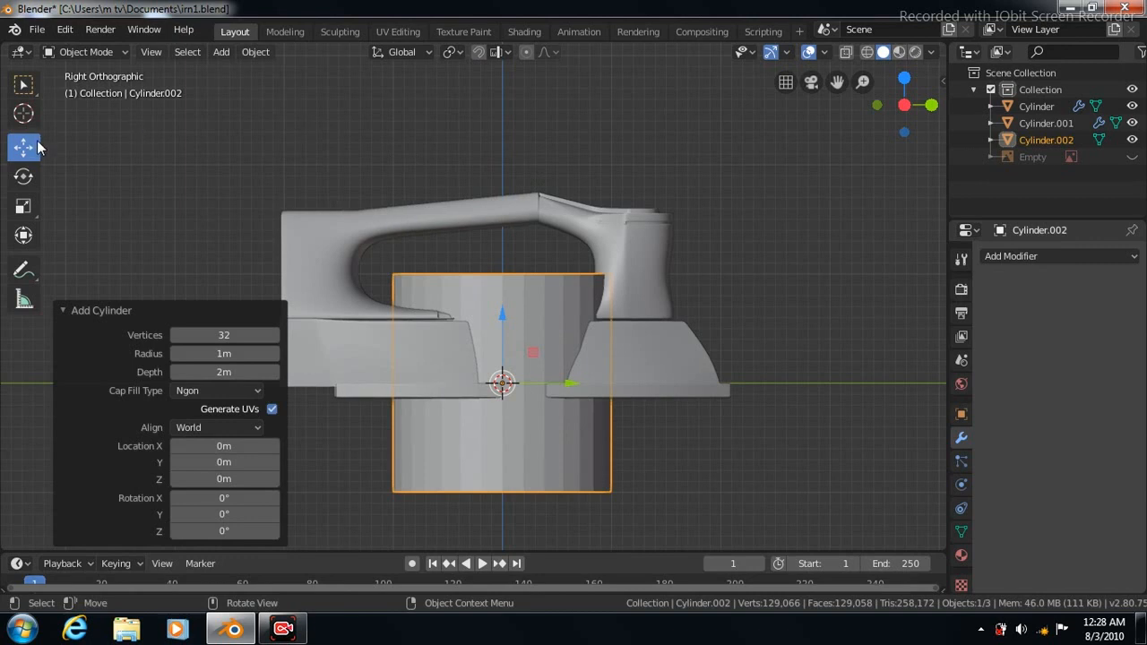
left_click_drag(837, 82, 1112, 66)
left_click_drag(764, 369, 402, 357)
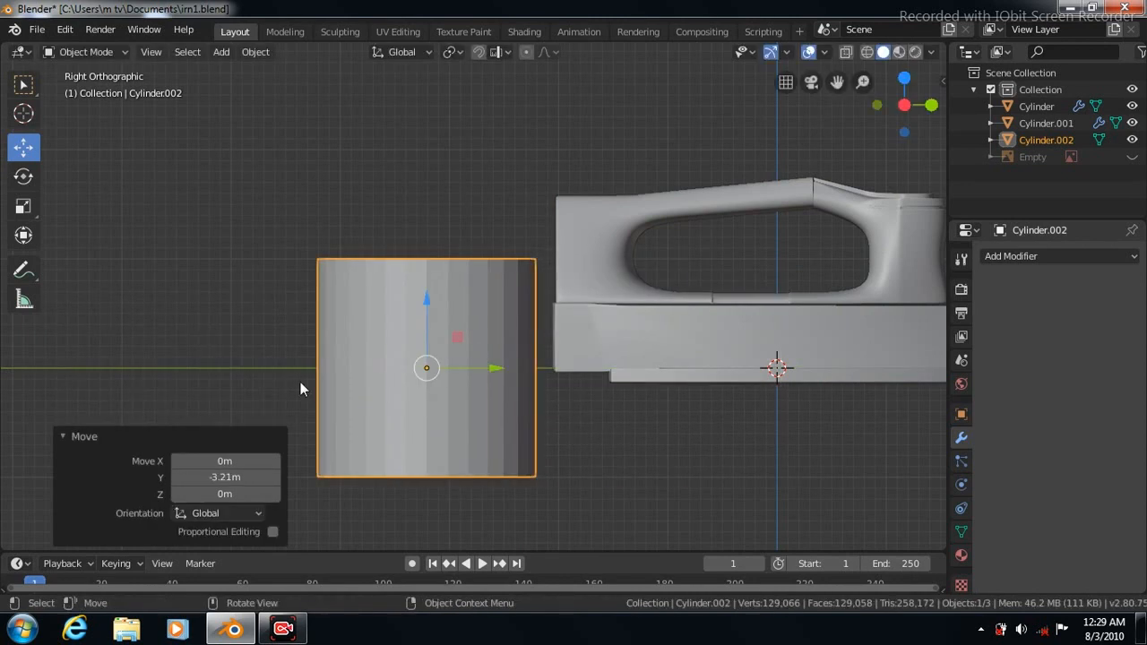
Step: Scale the new cylinder uniformly to 0.086 and stretch it by 4.314 in Z into a thin rod
left_click(25, 208)
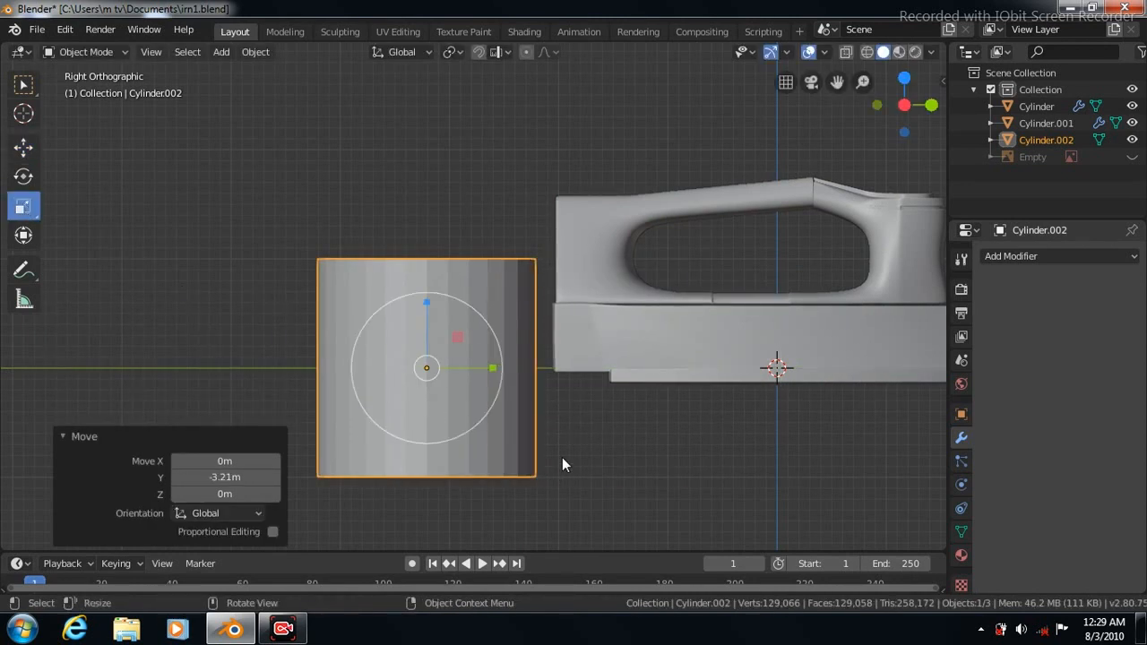
key("s")
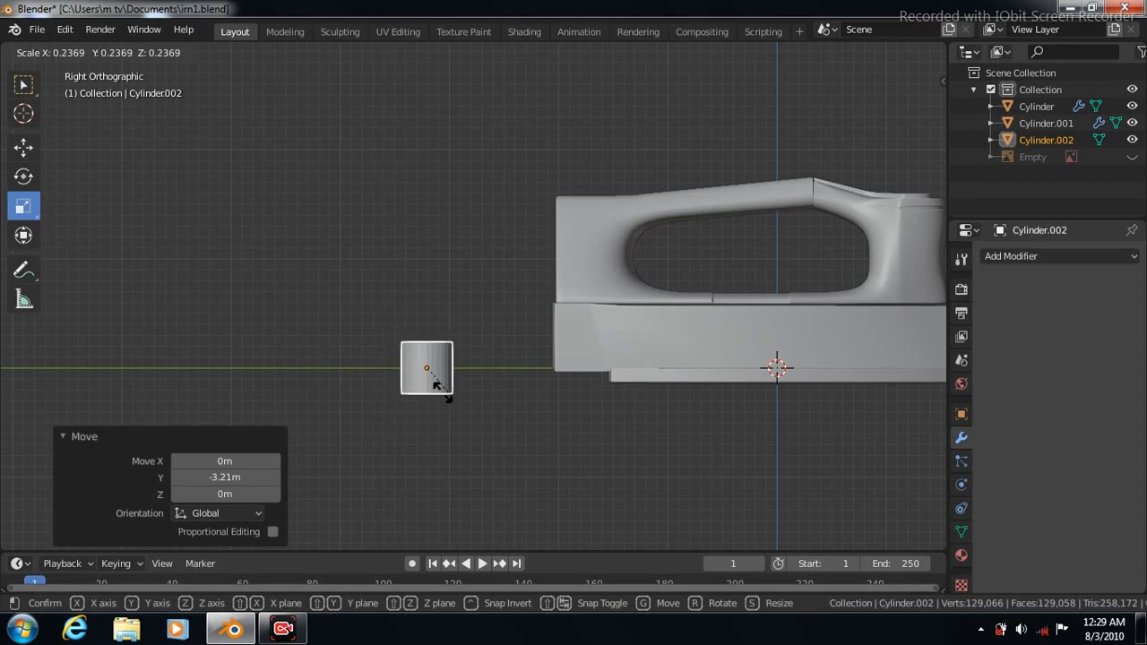
left_click(434, 380)
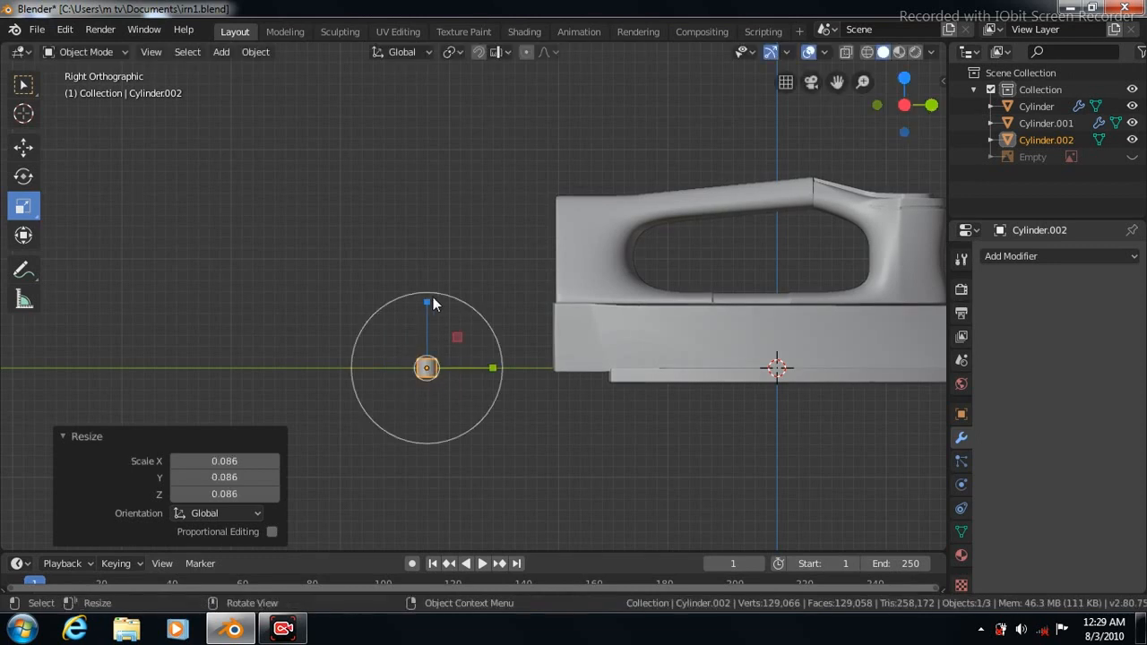
left_click_drag(430, 303, 415, 520)
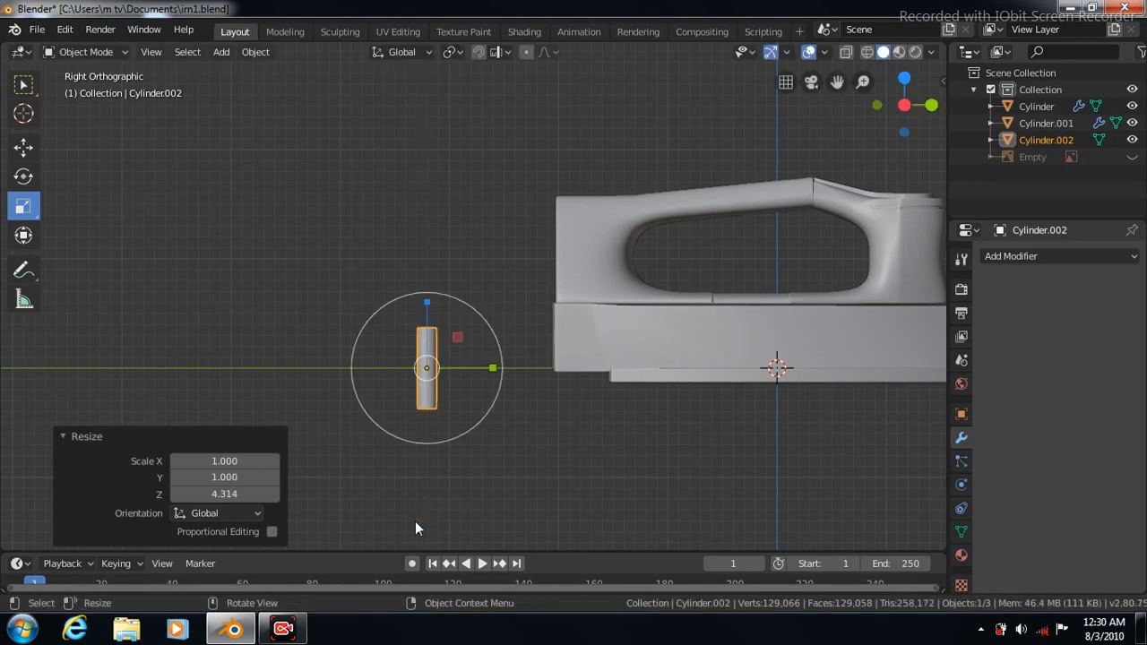
Step: Raise the thin cylinder 1.09 m in Z
scroll(448, 529, "up", 2)
scroll(448, 535, "up", 2)
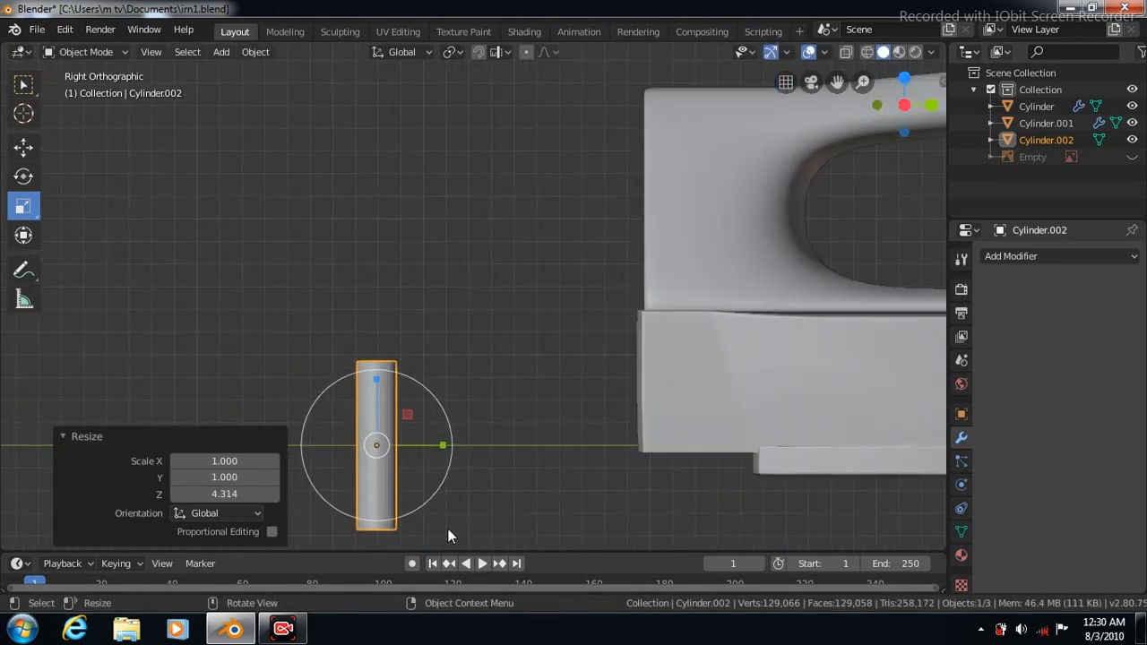
left_click(22, 148)
left_click_drag(376, 377, 373, 164)
left_click(373, 132)
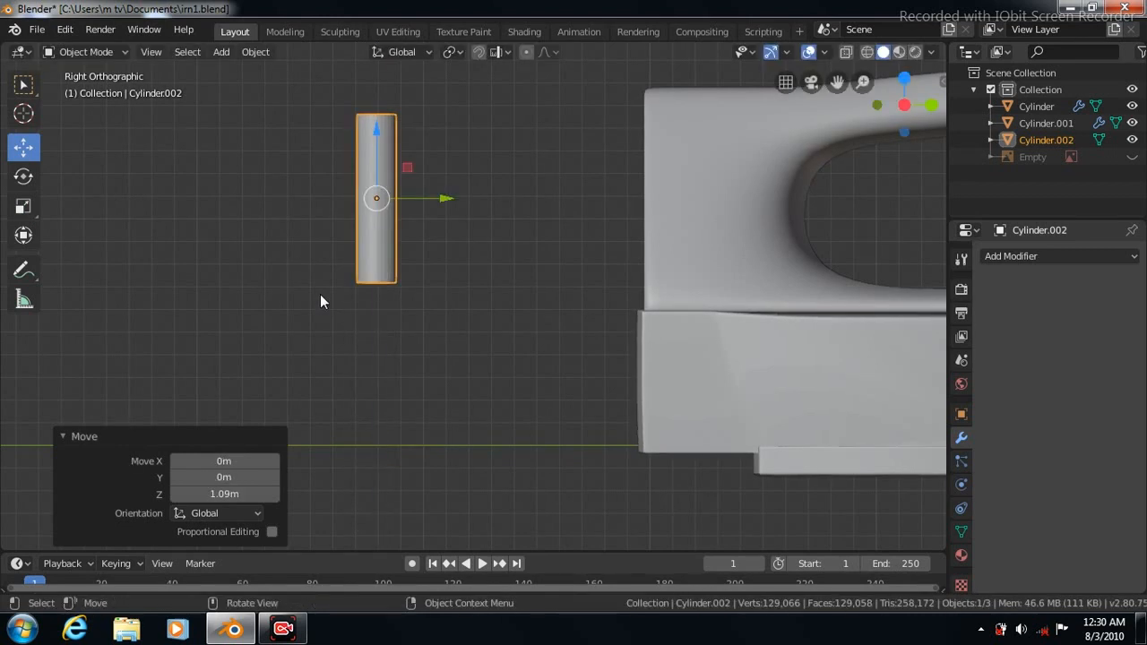
Step: Enter Edit Mode on the cylinder and add a loop cut near its lower end with a factor of 0.590
key("Tab")
left_click(24, 421)
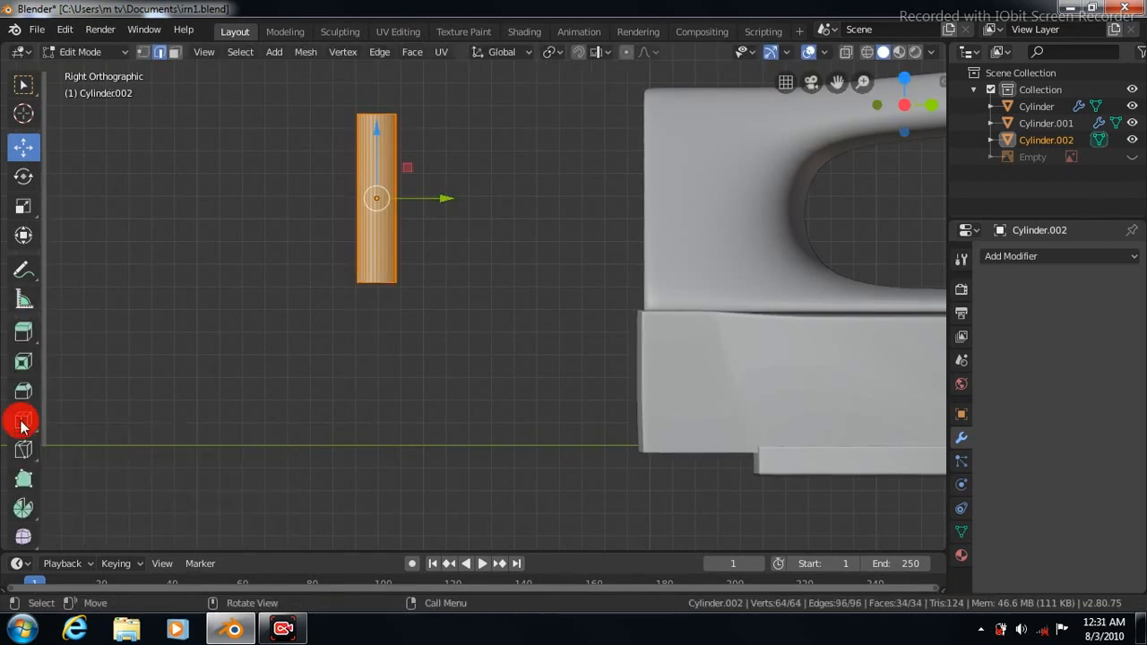
left_click_drag(381, 197, 391, 243)
Step: Select the cylinder's bottom end in X-ray view and scale it to 1.290 to flare it
left_click(23, 85)
key("alt+z")
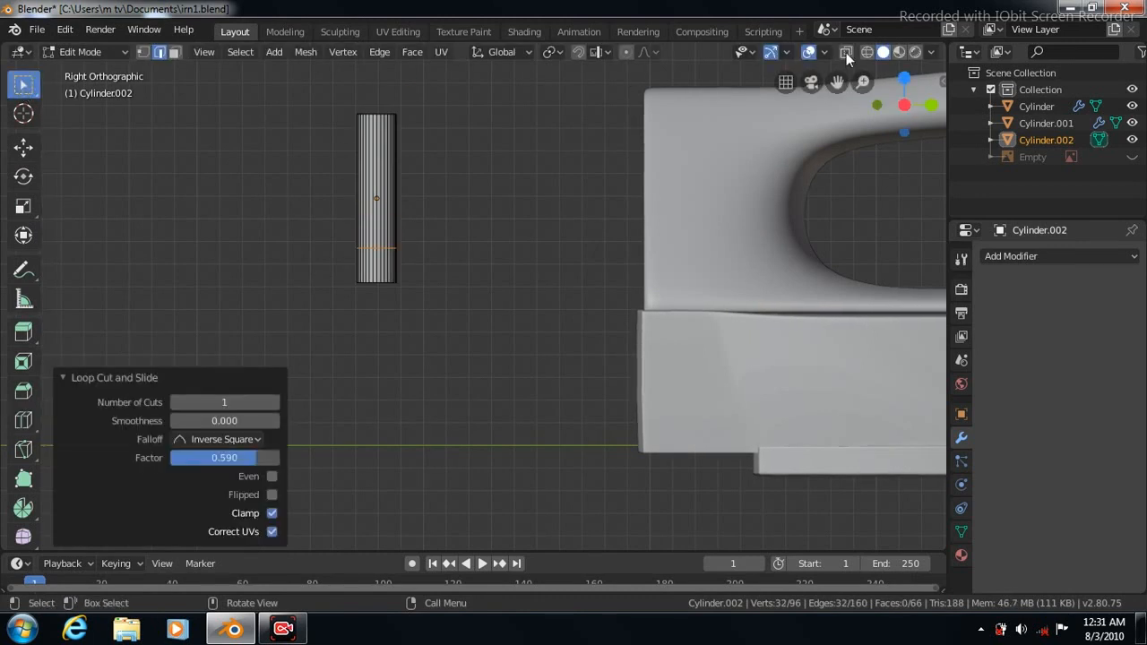
left_click_drag(328, 256, 440, 307)
left_click(23, 209)
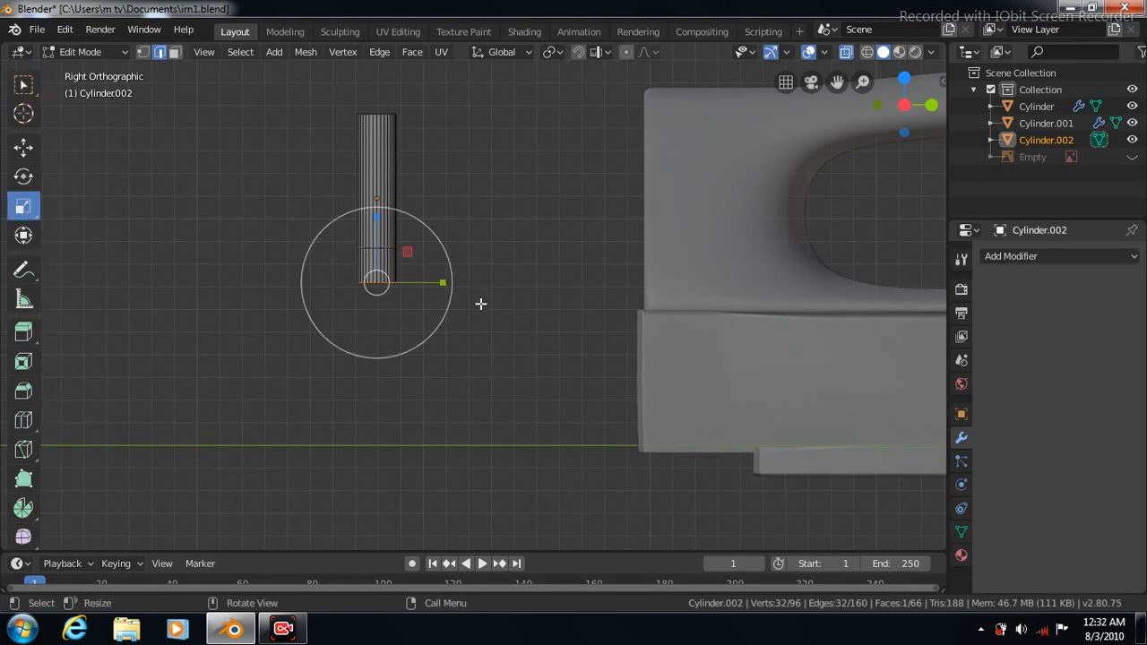
key("s")
left_click(510, 305)
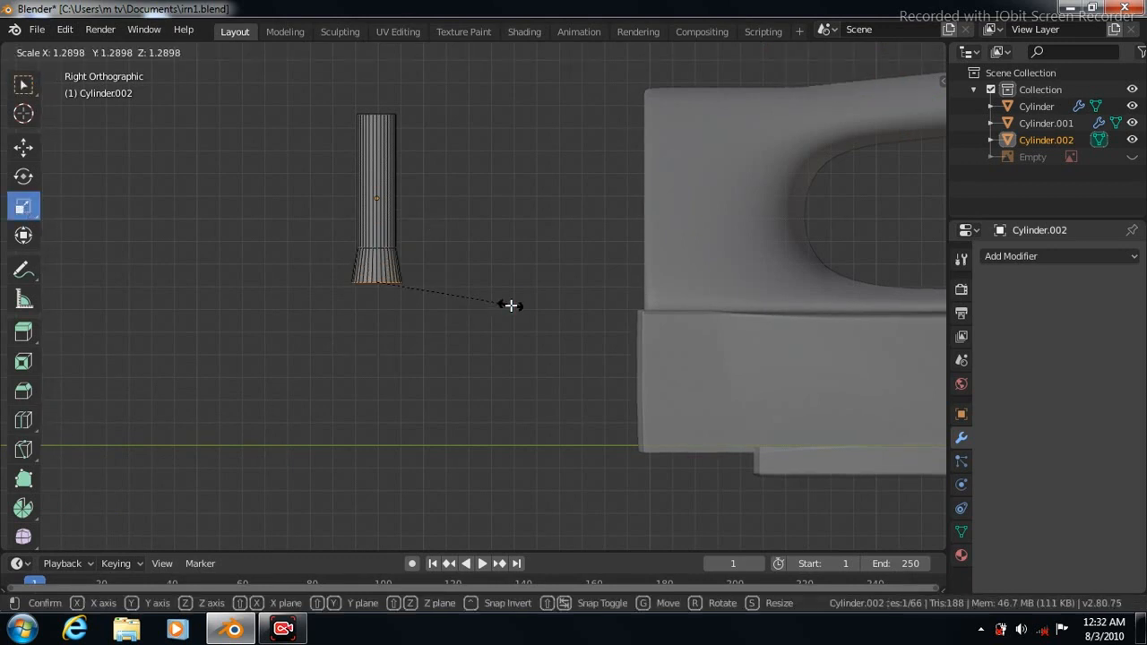
Step: Add a loop cut near the top of the flared section with a factor of -0.698 and enlarge it to form a collar
left_click(23, 419)
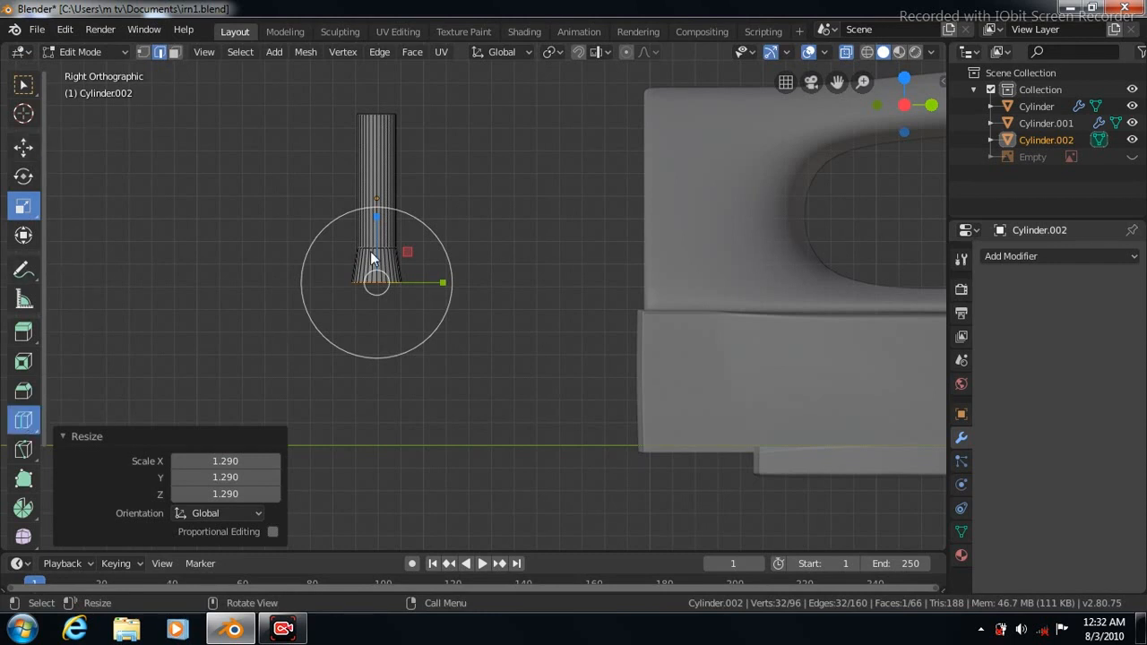
left_click_drag(381, 259, 381, 247)
left_click(23, 206)
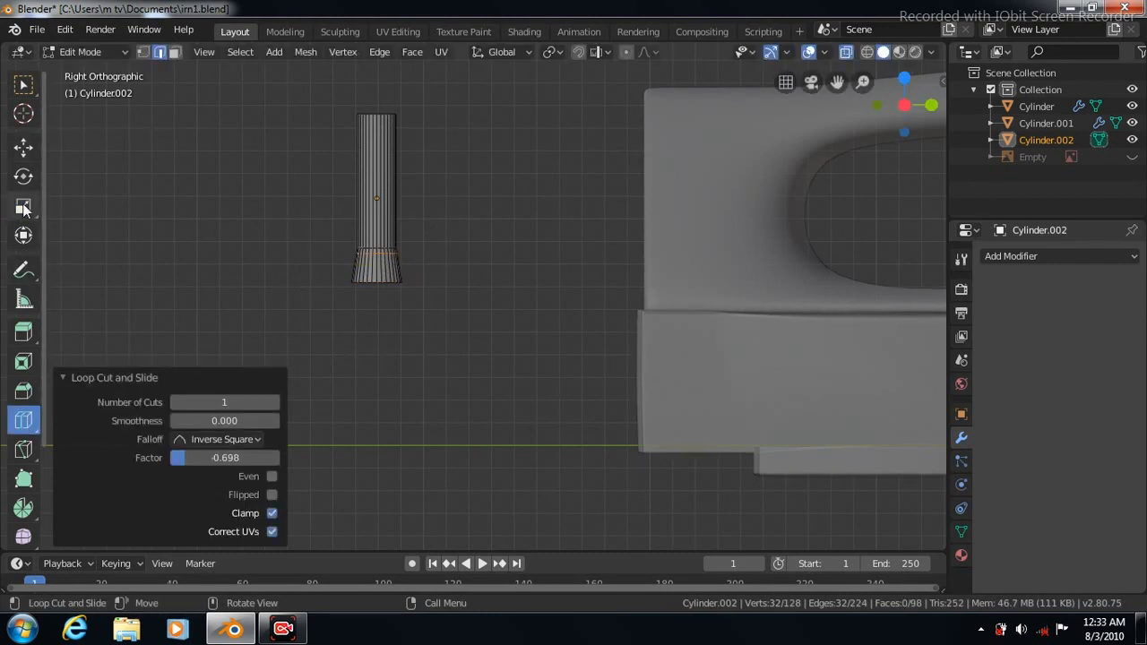
key("s")
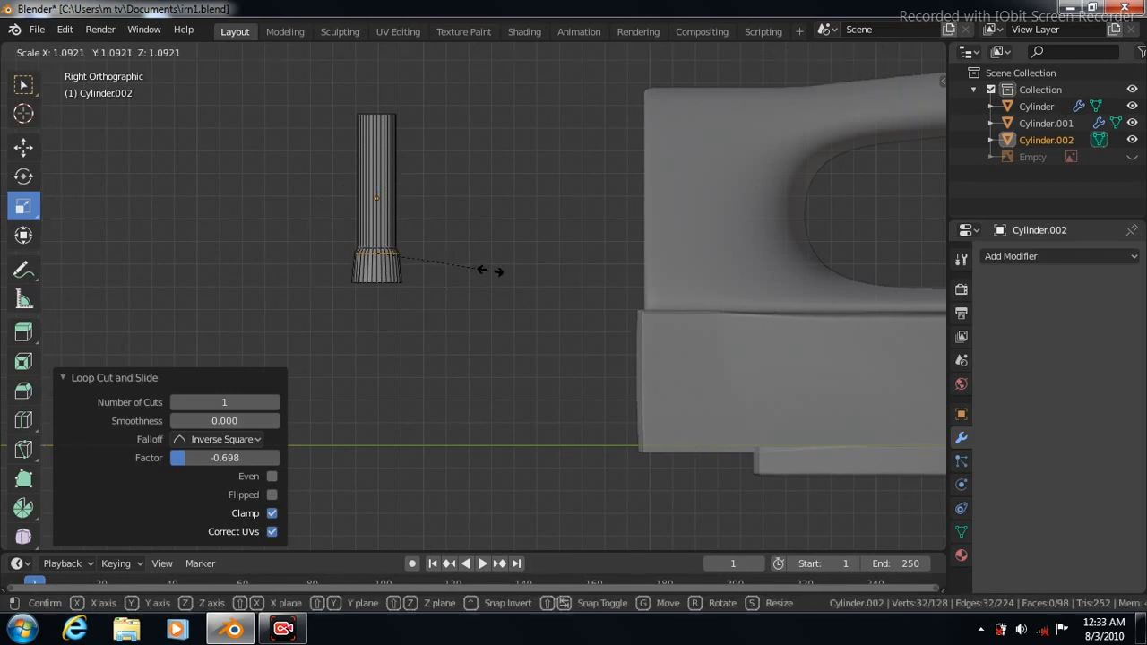
left_click(500, 271)
Step: Select the cylinder's top end and scale it to 0.725 to taper the shaft
left_click(25, 85)
left_click_drag(343, 101, 414, 124)
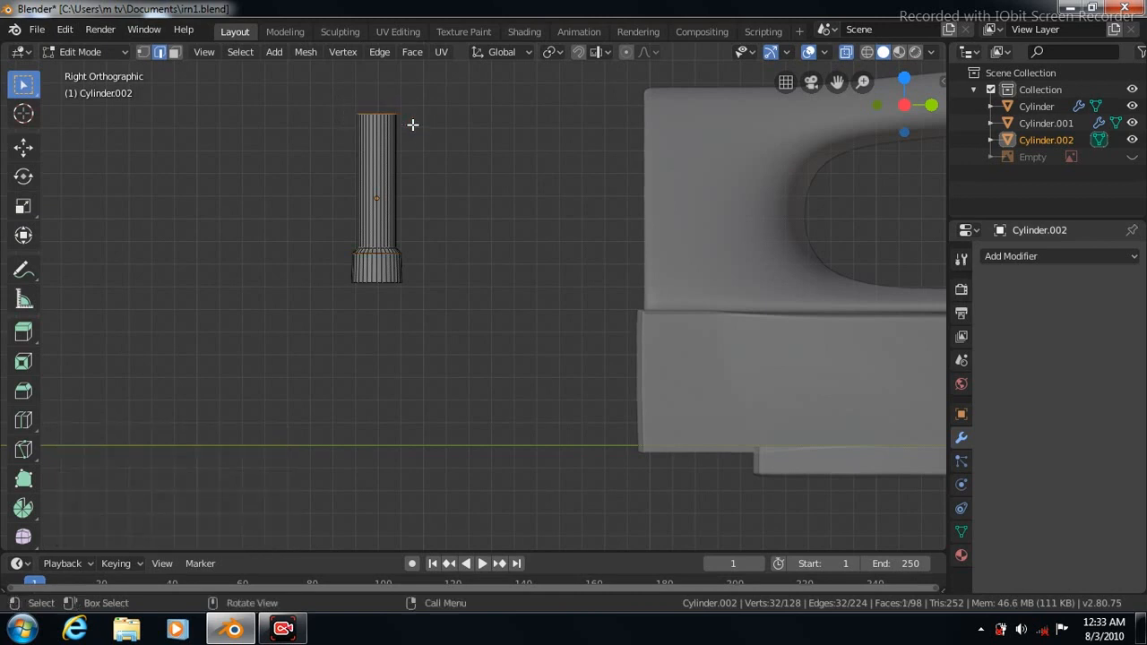
left_click(24, 207)
key("s")
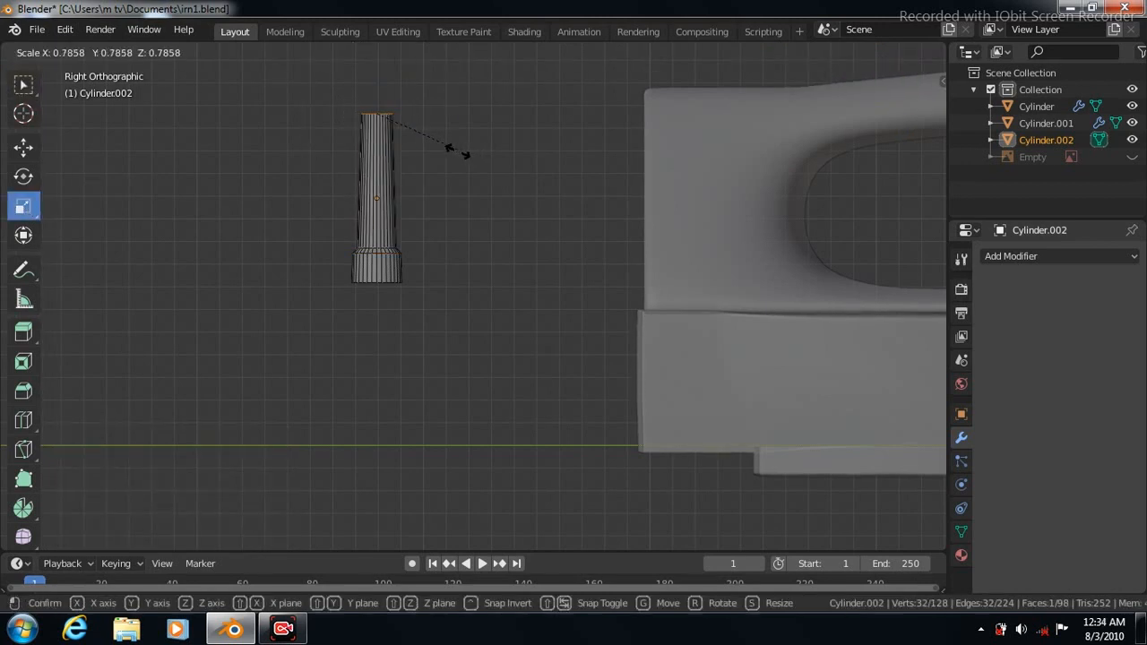
left_click(453, 149)
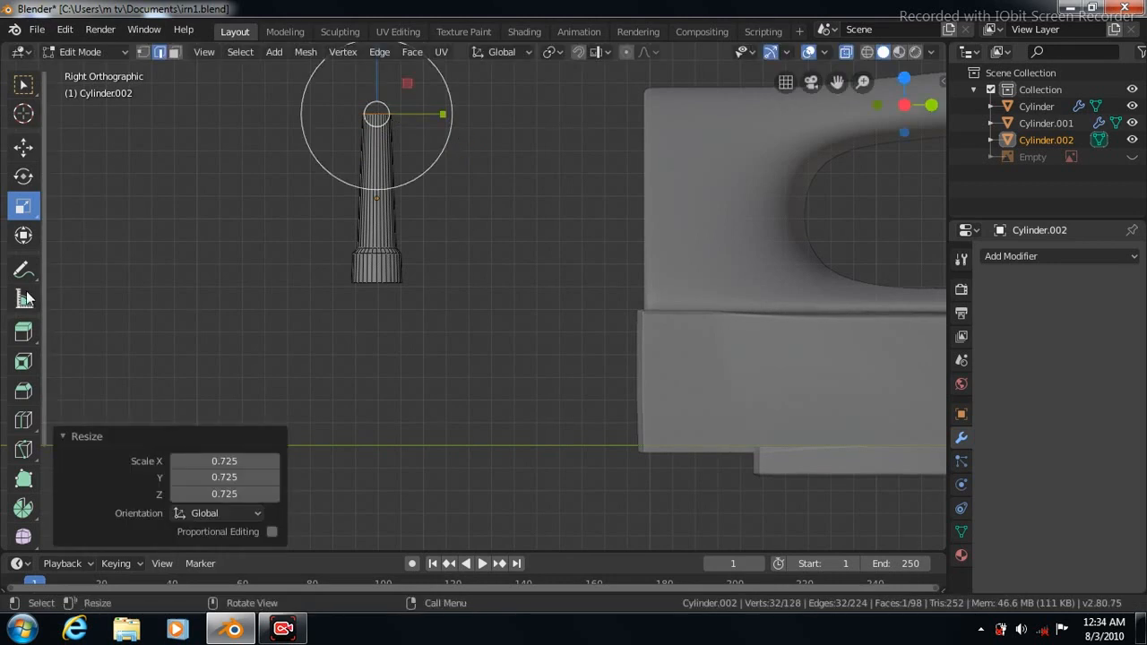
Step: Add a loop cut just below the cylinder's narrow top end with a factor of -0.935
left_click(23, 421)
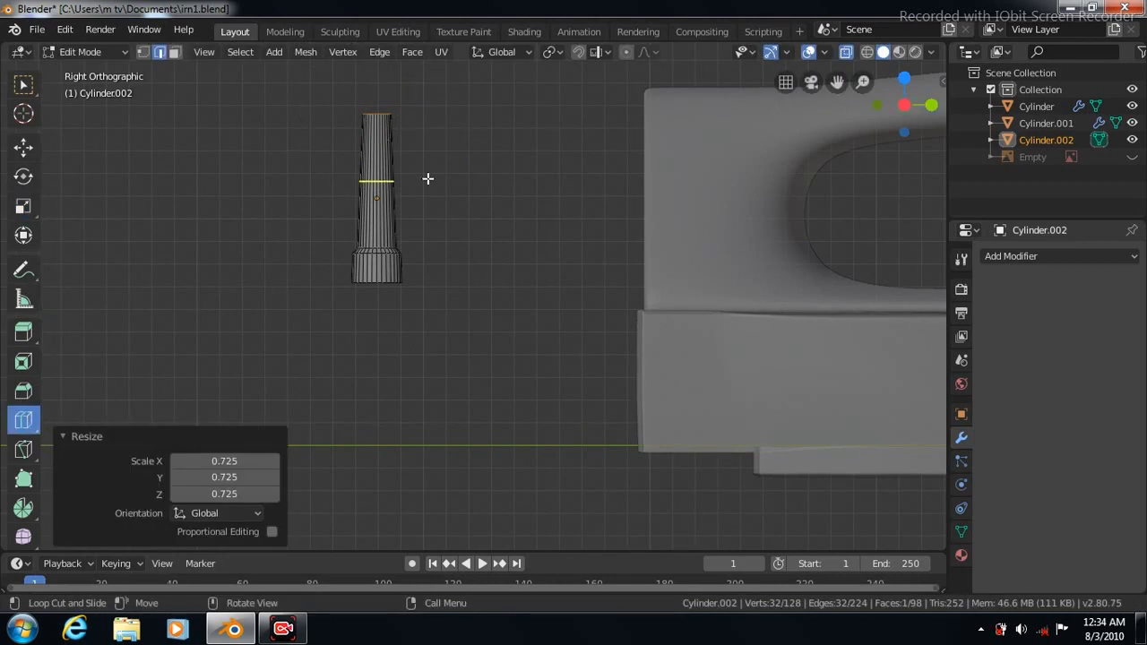
scroll(428, 178, "up", 5)
left_click_drag(837, 81, 558, 179)
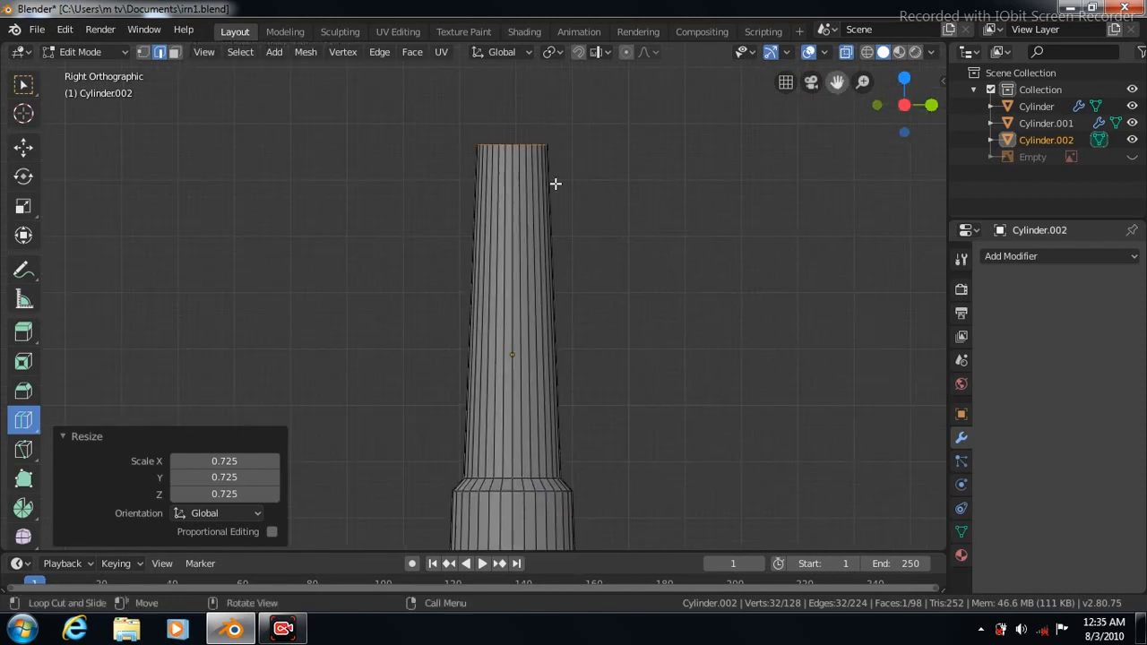
left_click_drag(532, 310, 530, 265)
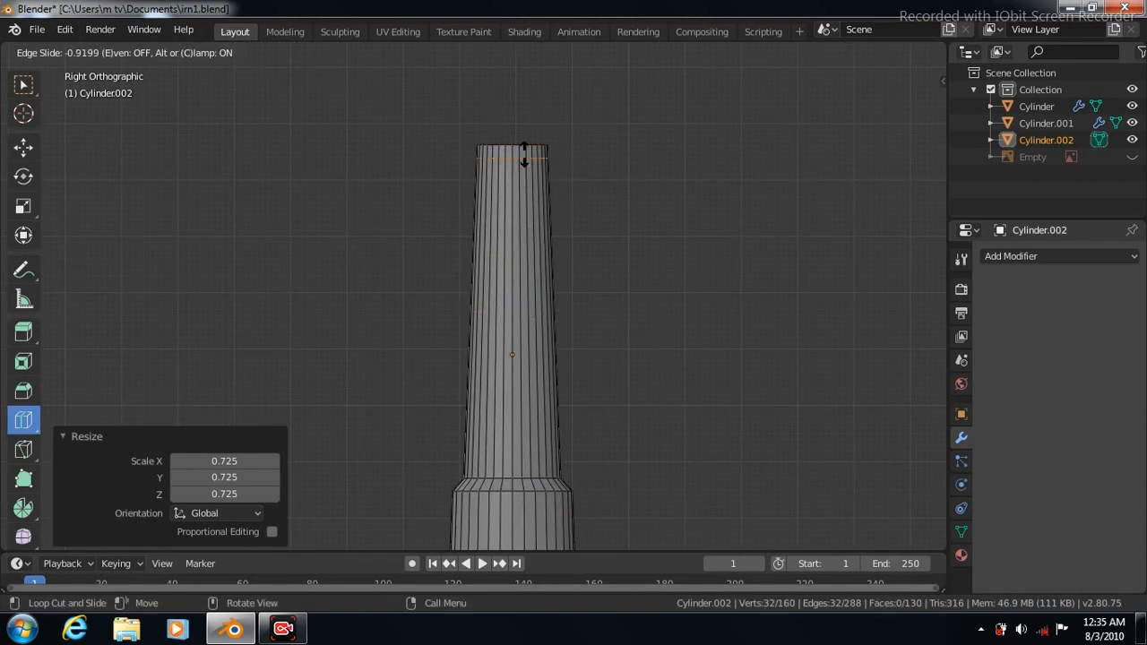
left_click_drag(525, 154, 524, 154)
Step: Select the narrow ring of faces around the cylinder's top rim, excluding the cap, and inset it by 0.01622 m
left_click(174, 52)
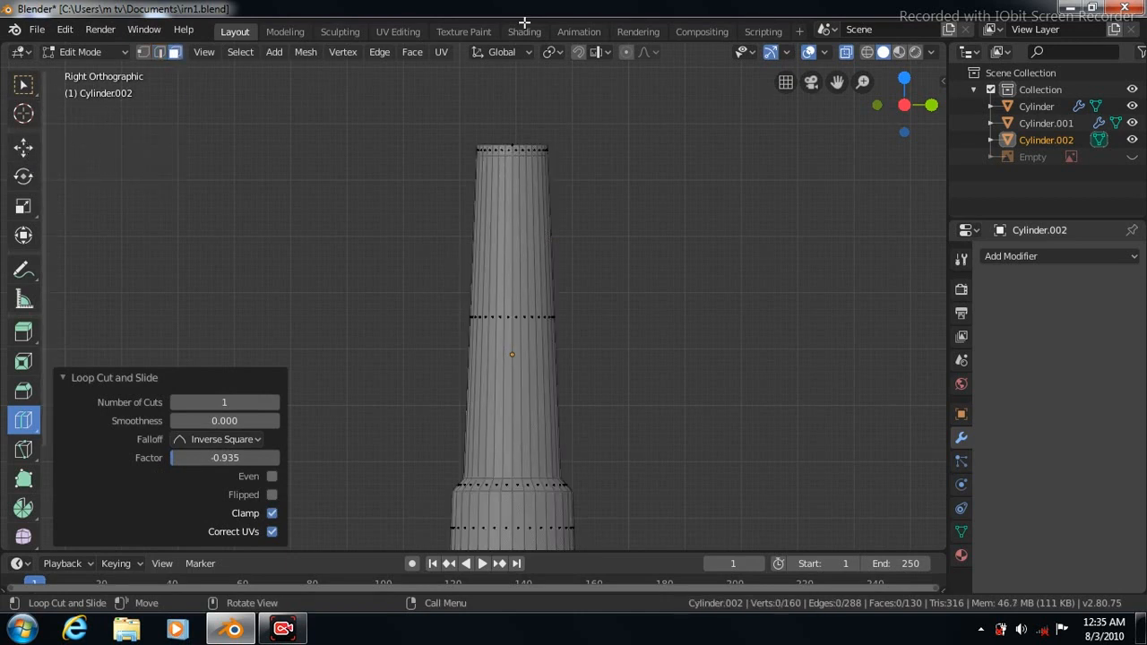
left_click(24, 83)
left_click_drag(448, 124, 600, 153)
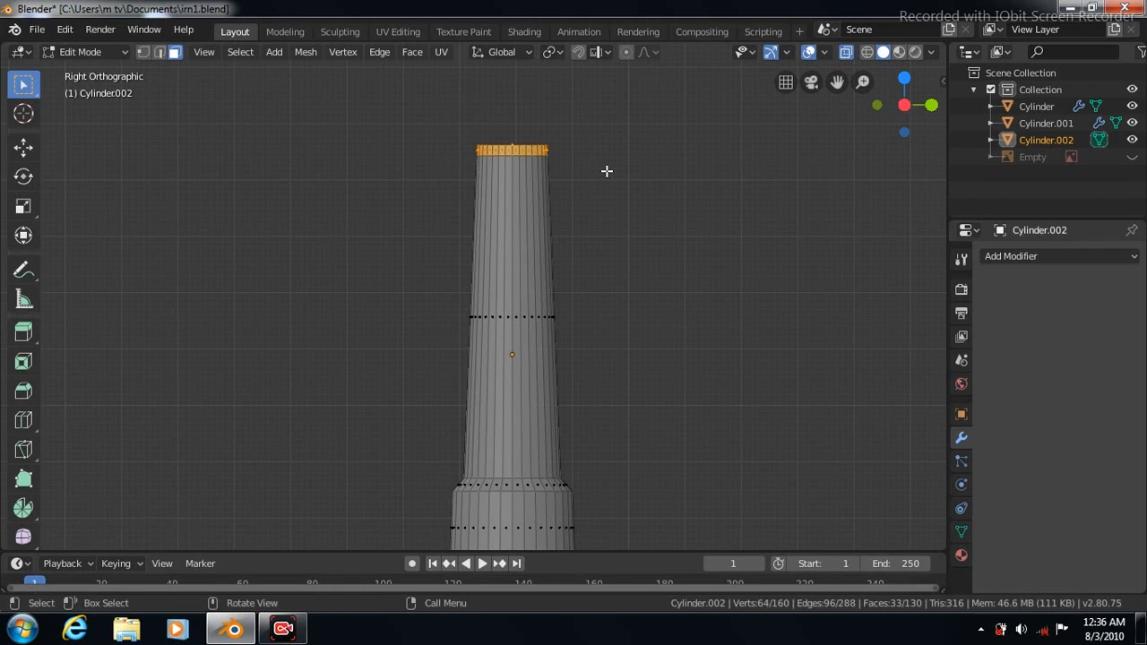
scroll(427, 173, "up", 2)
left_click(846, 51)
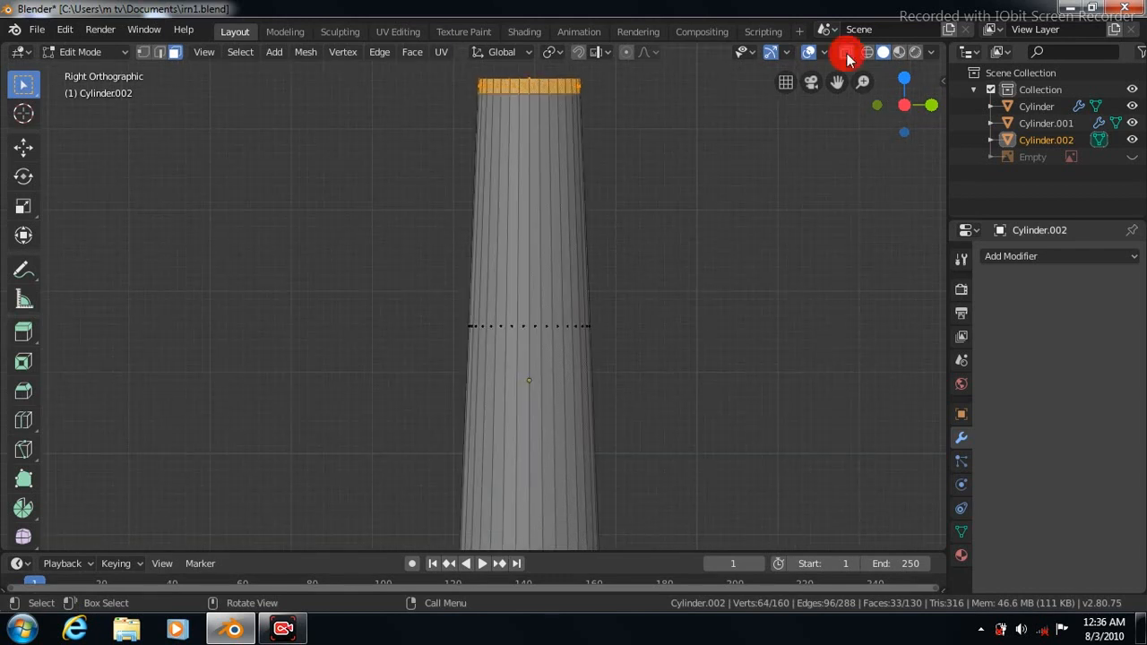
left_click(529, 86)
left_click(529, 85, "ctrl+alt")
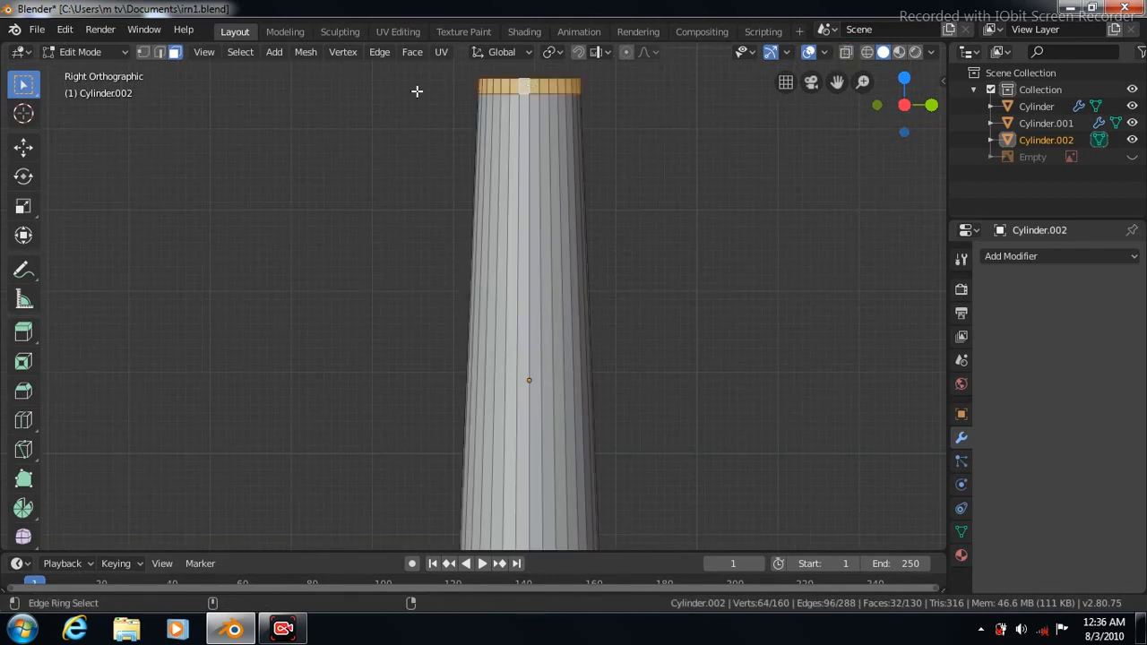
left_click(412, 52)
left_click(431, 124)
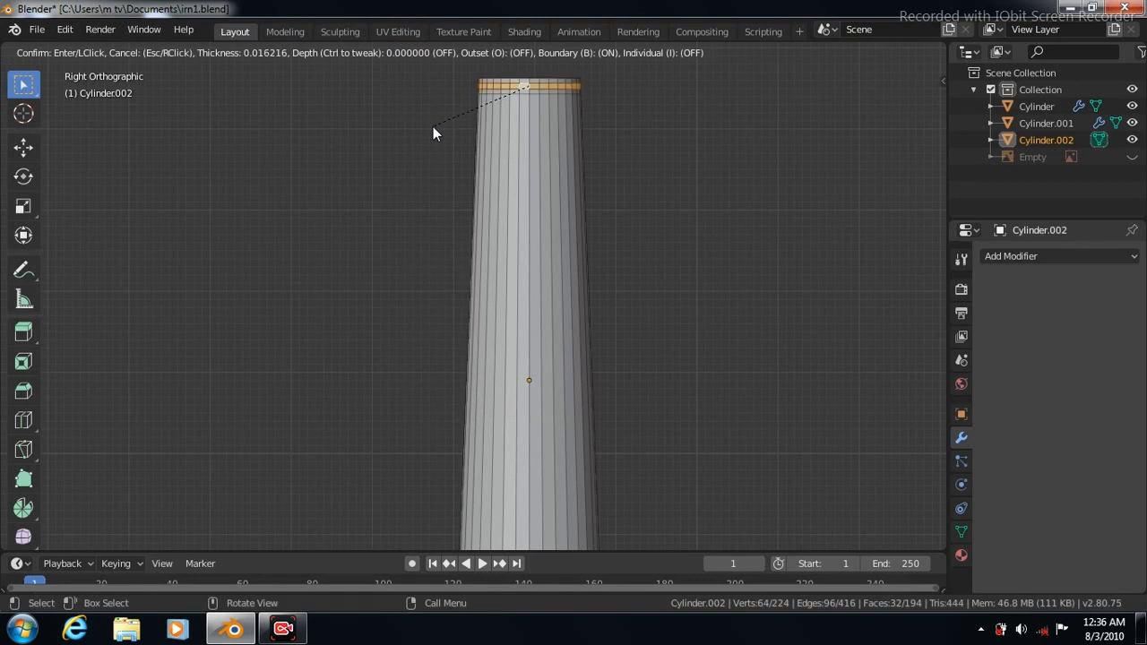
left_click(433, 126)
Step: Scale the inset ring of faces at the cylinder's top to 1.105 to form a raised rim
left_click(25, 207)
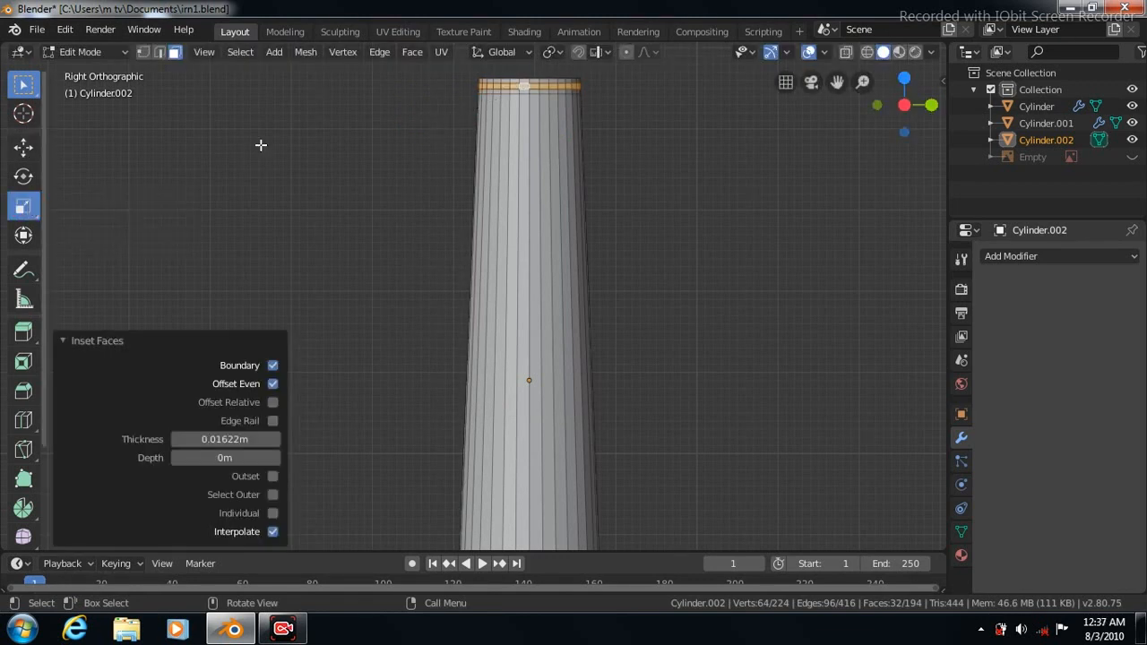
key("s")
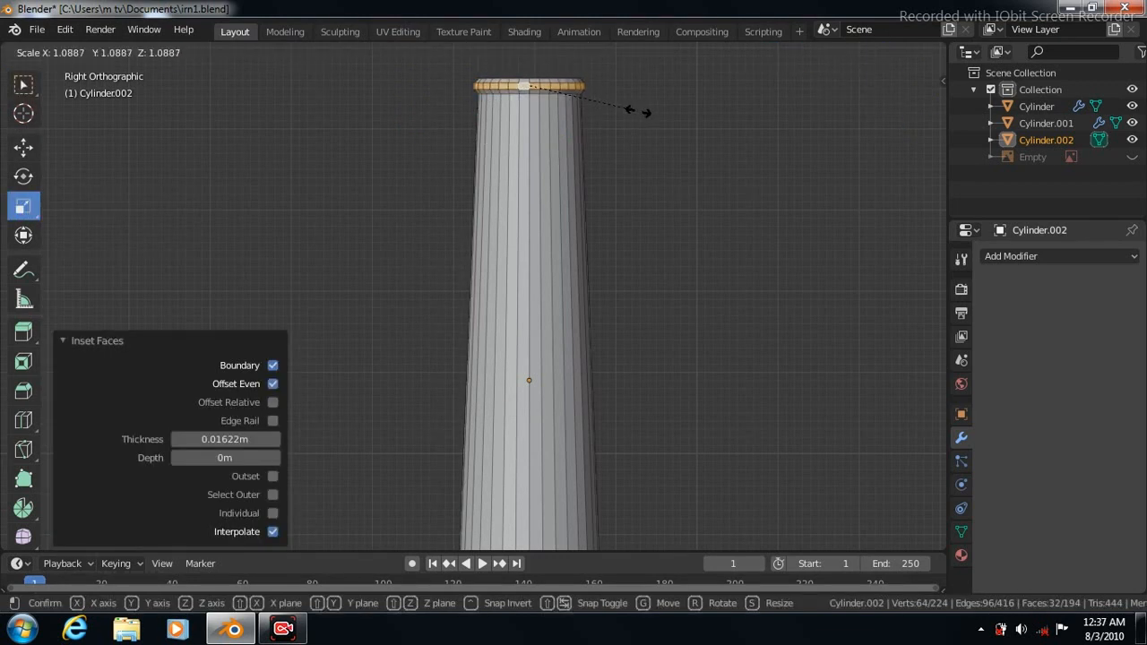
left_click(640, 111)
Step: Add a Subdivision Surface modifier to the cylinder and a loop cut just below its top rim with a factor of -0.976
left_click(1058, 256)
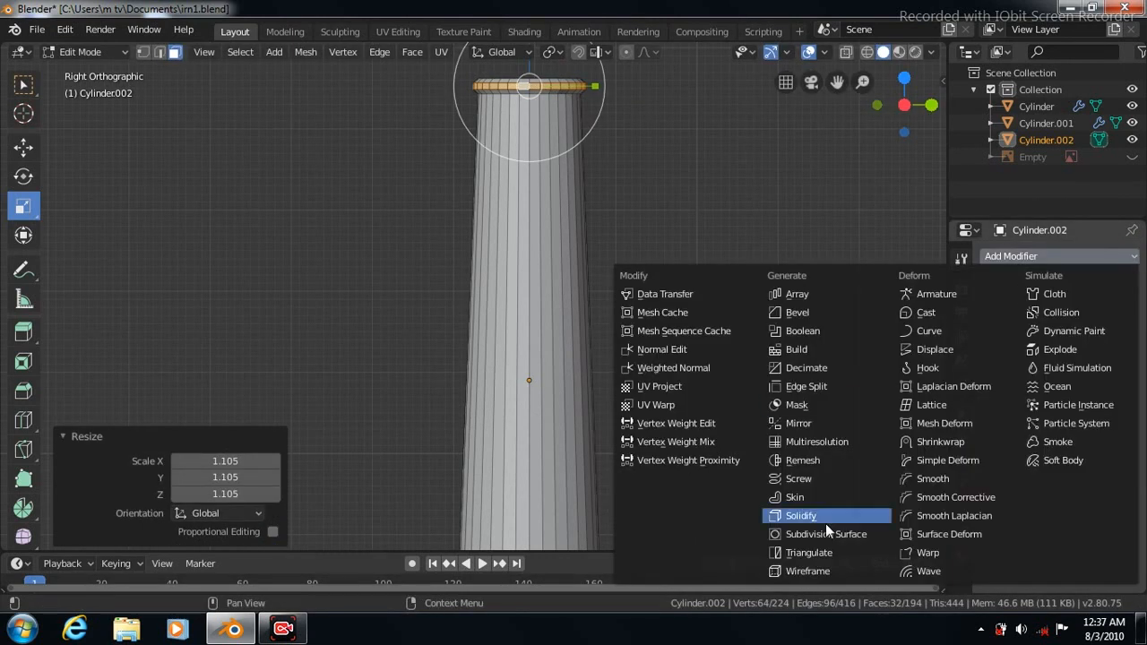
left_click(806, 515)
left_click(24, 421)
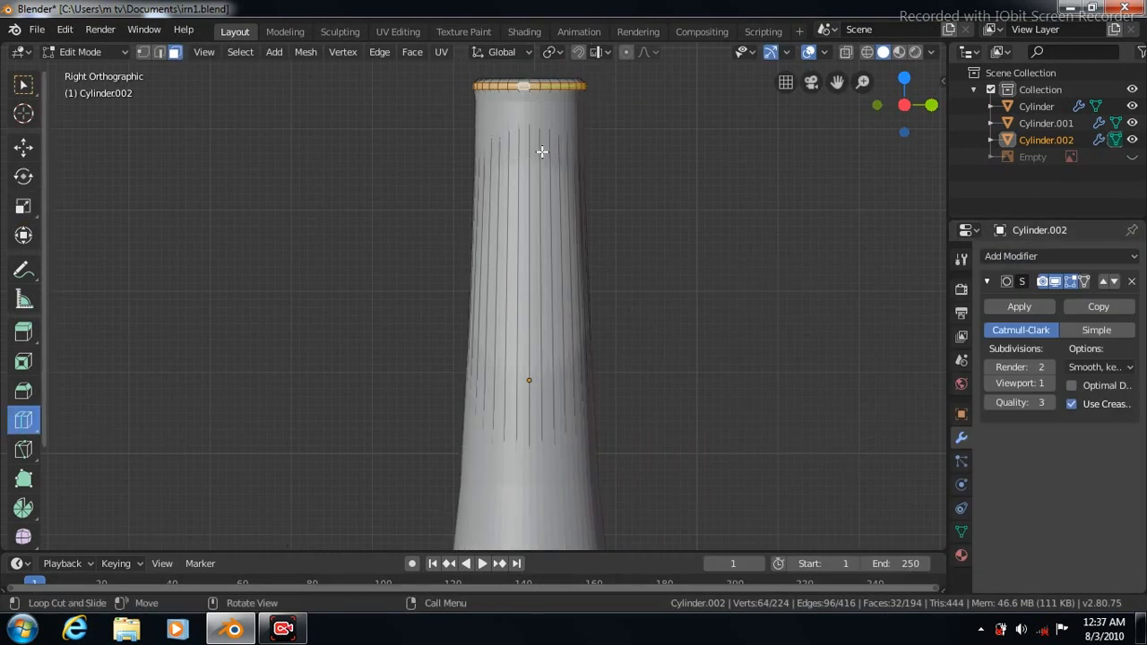
left_click_drag(542, 151, 519, 432)
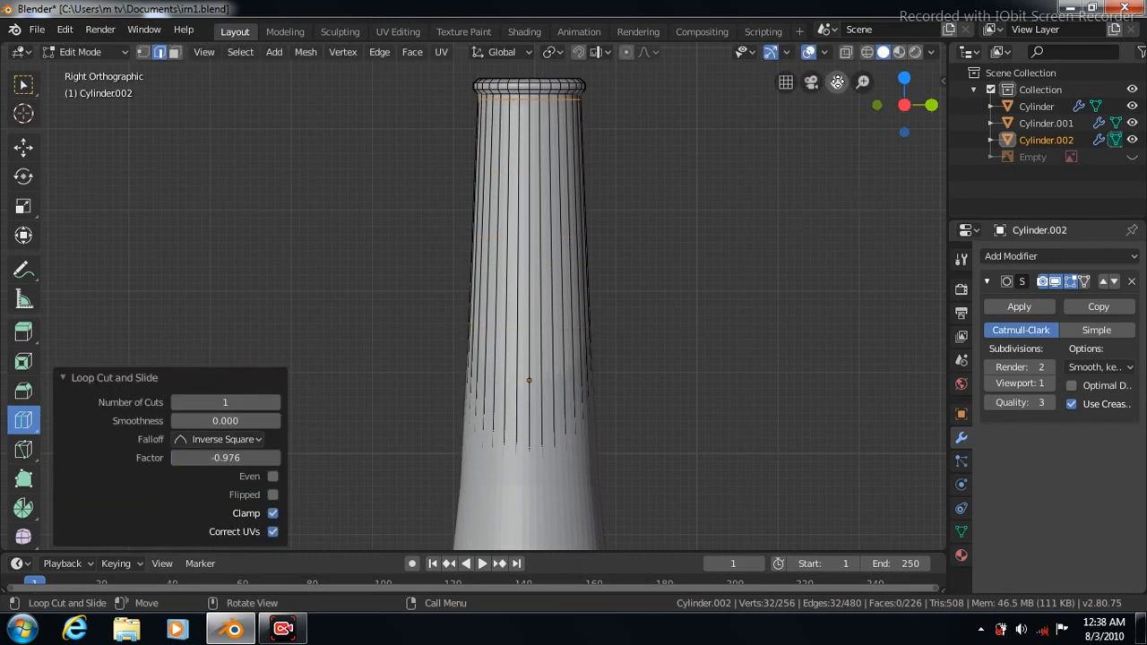
Step: Add a loop cut at the shaft's lower end, just above the wide collar, with factor 0.988, and set viewport subdivisions to 3
left_click_drag(837, 82, 573, 162)
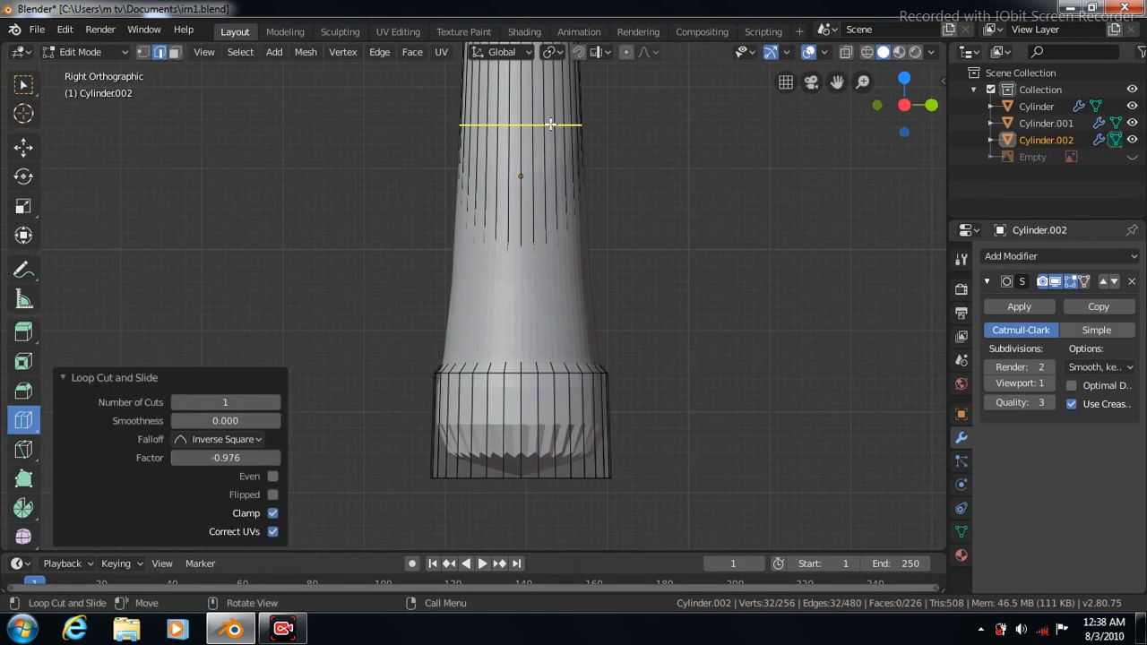
left_click_drag(521, 125, 552, 356)
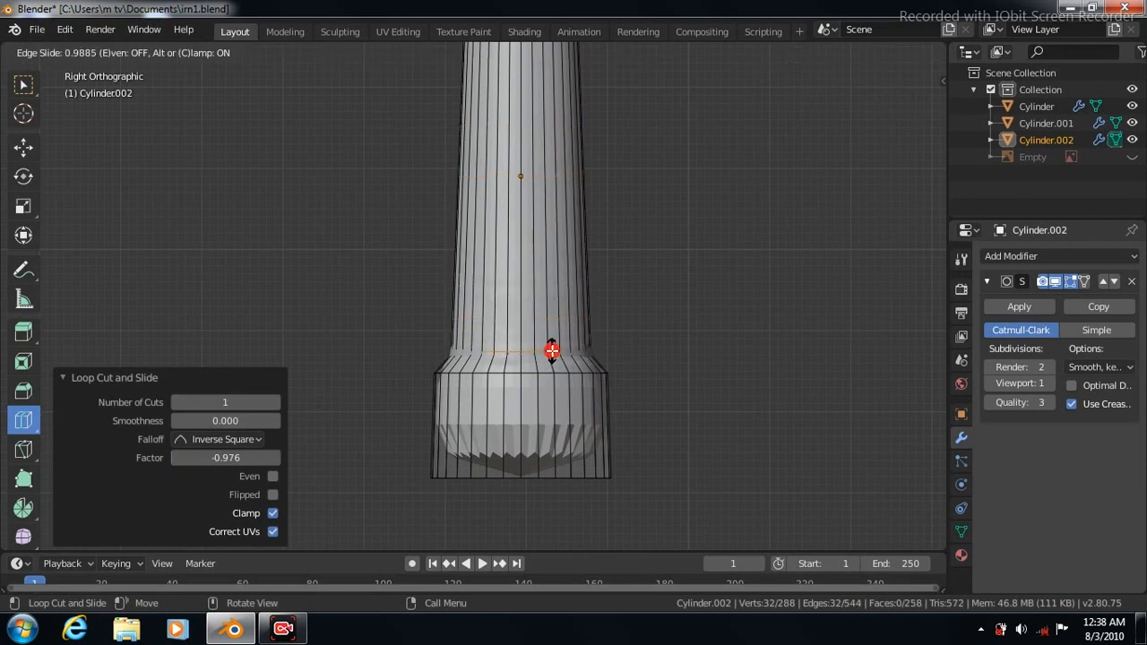
left_click(551, 350)
left_click(1047, 383)
left_click(1048, 383)
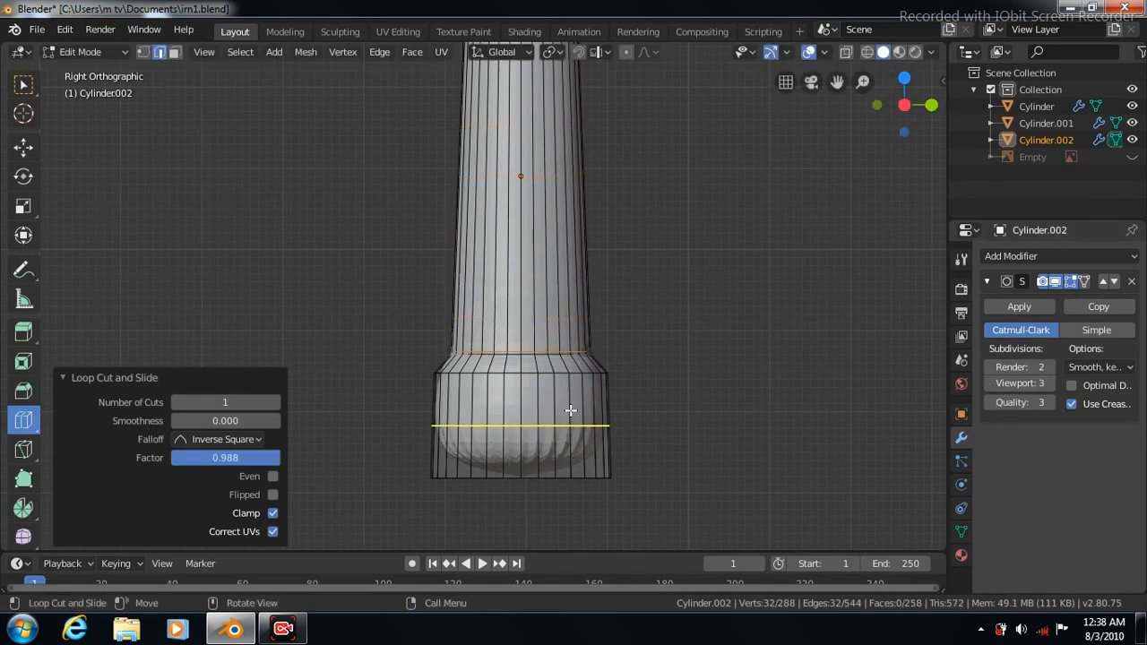
Step: Sharpen the wide collar with a loop cut at its bottom edge, factor 1.000, and another near its top edge, finishing in Object Mode
left_click_drag(565, 427, 571, 482)
left_click(577, 525)
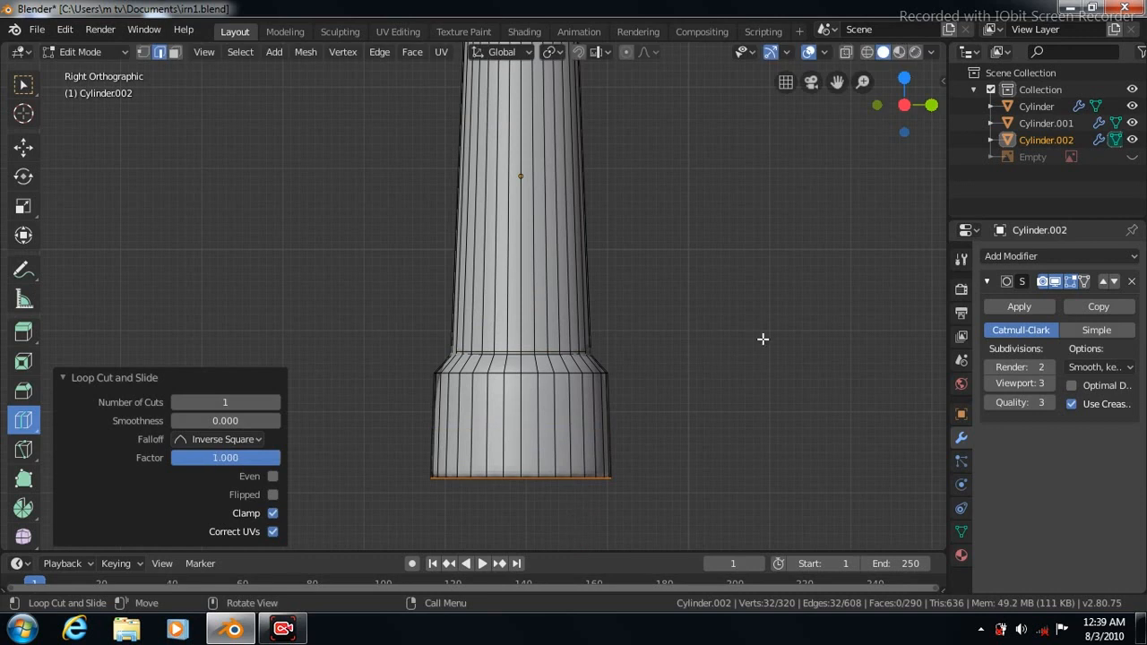
key("Tab")
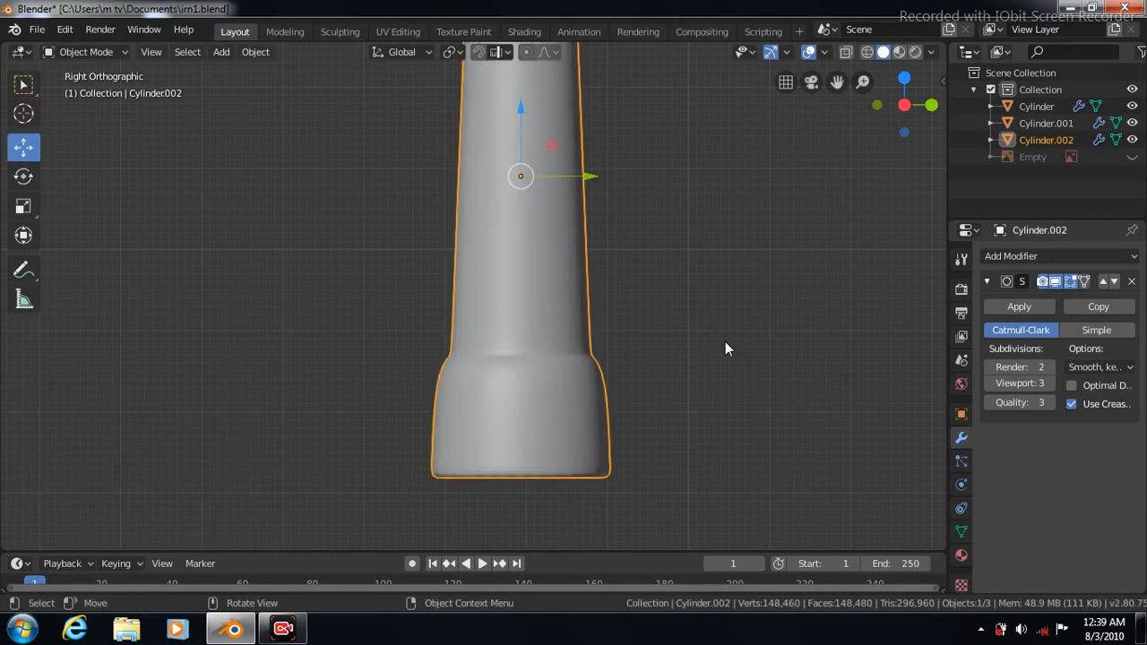
key("Tab")
left_click_drag(589, 423, 588, 380)
key("Tab")
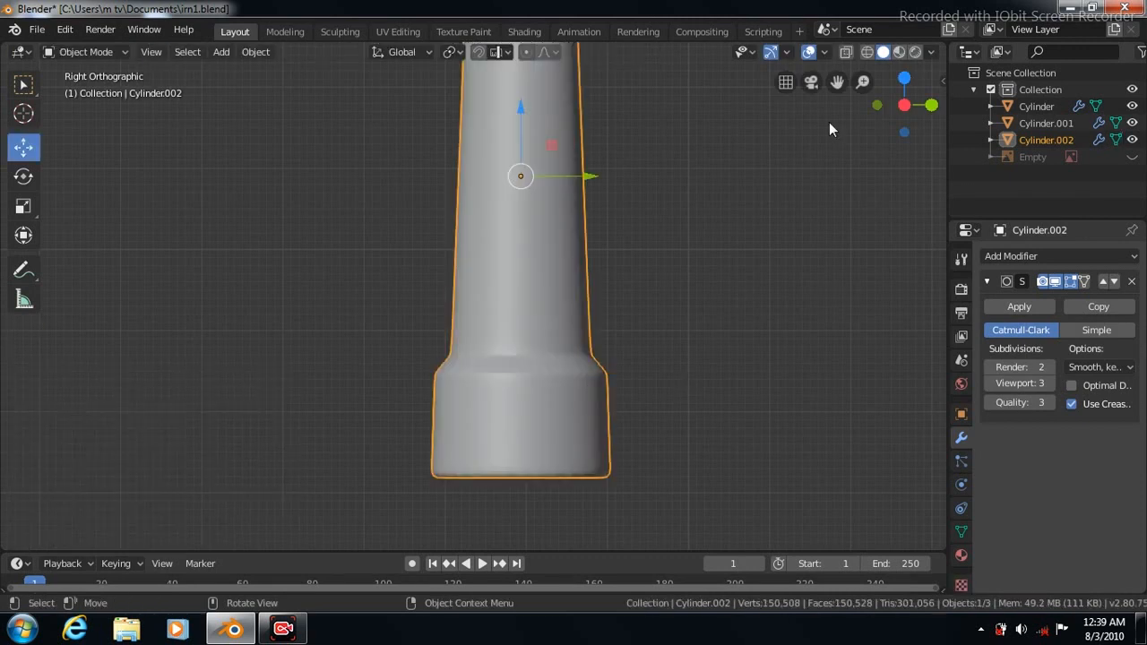
Step: Move the finished cylinder piece along the Y axis toward the back of the iron
left_click_drag(836, 82, 828, 221)
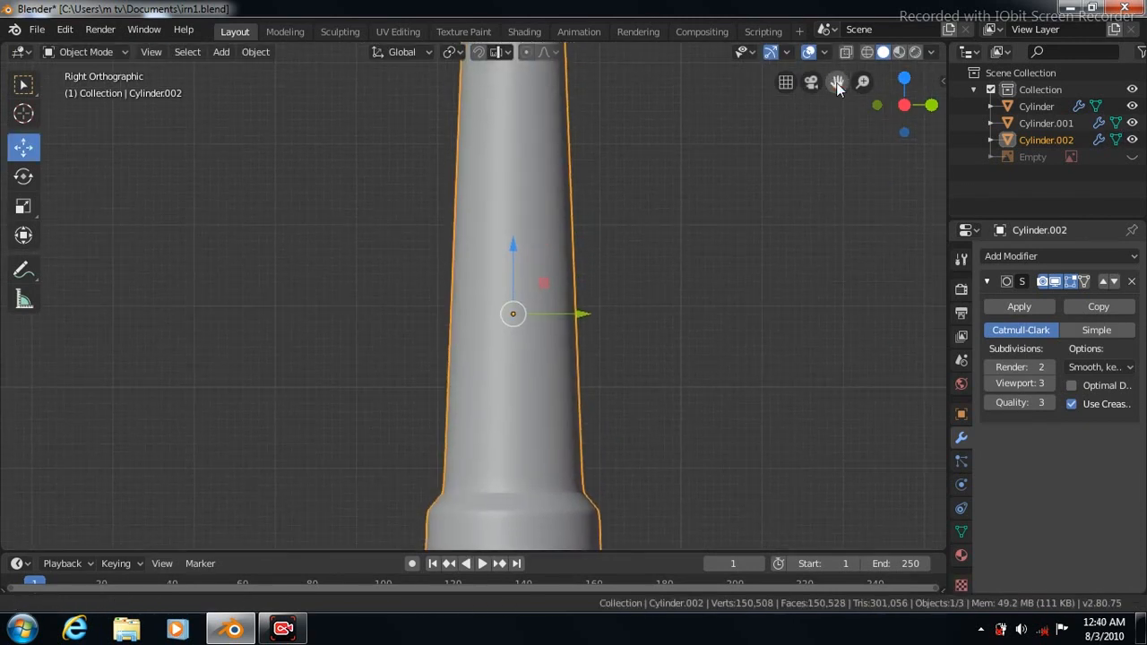
scroll(777, 208, "down", 2)
scroll(777, 208, "down", 3)
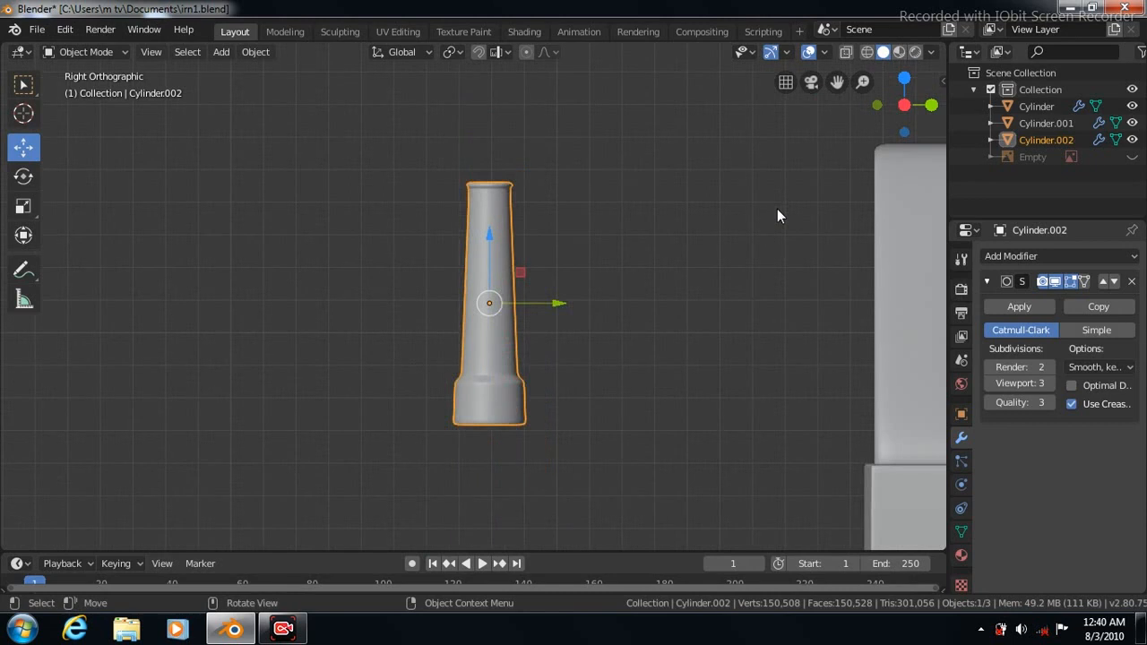
scroll(777, 209, "down", 3)
scroll(777, 209, "down", 2)
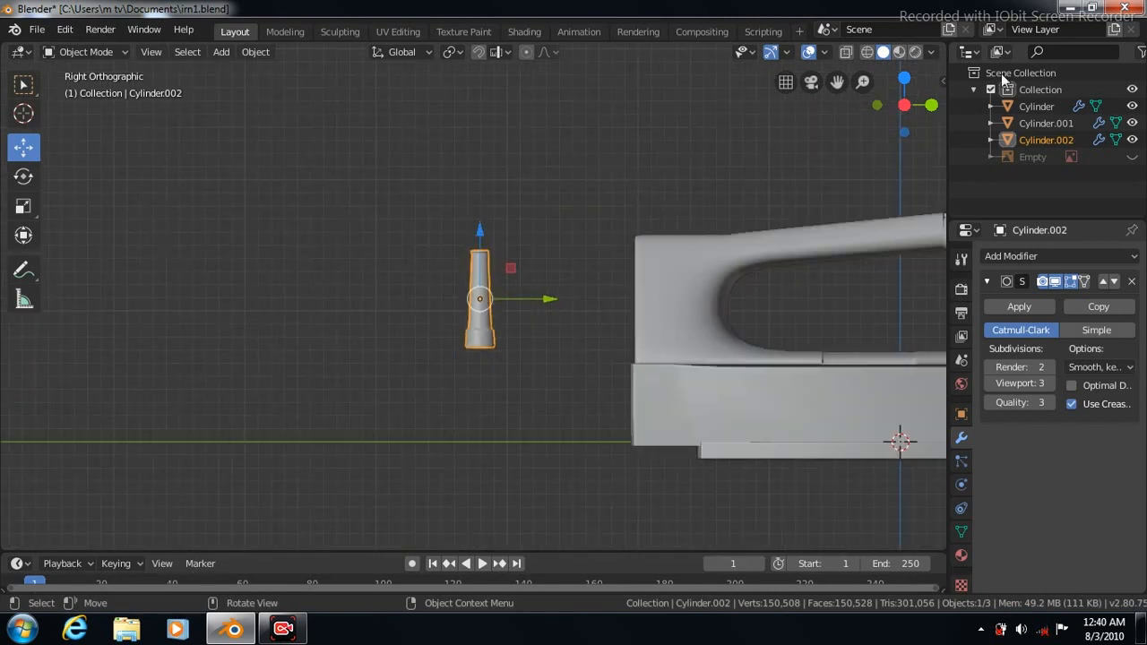
left_click_drag(551, 301, 879, 329)
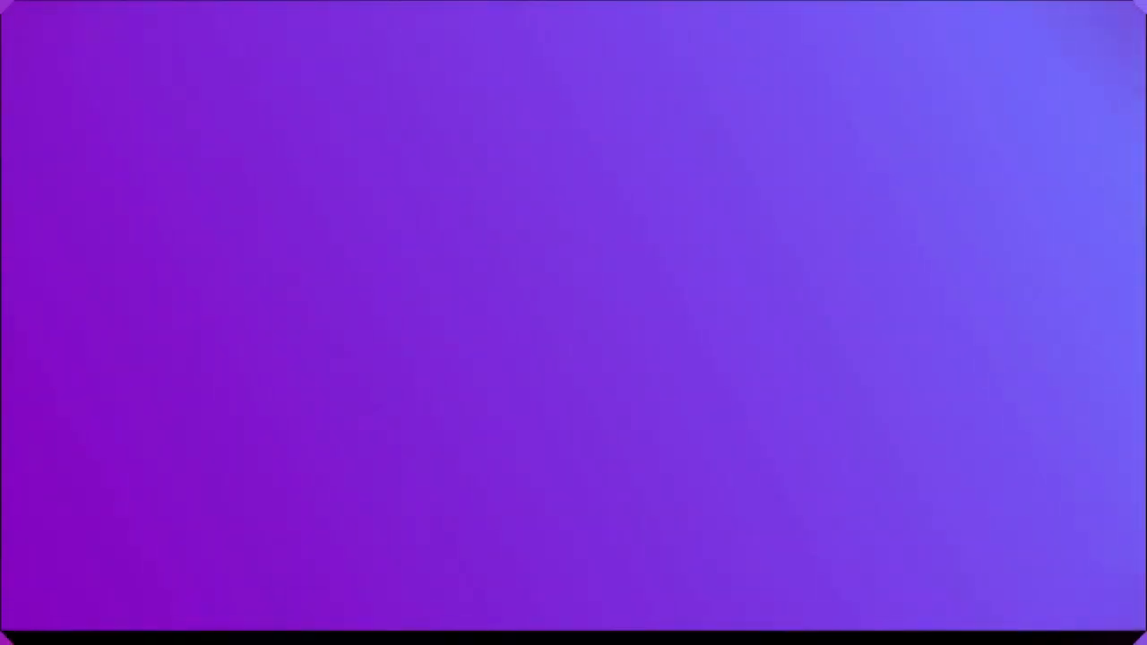